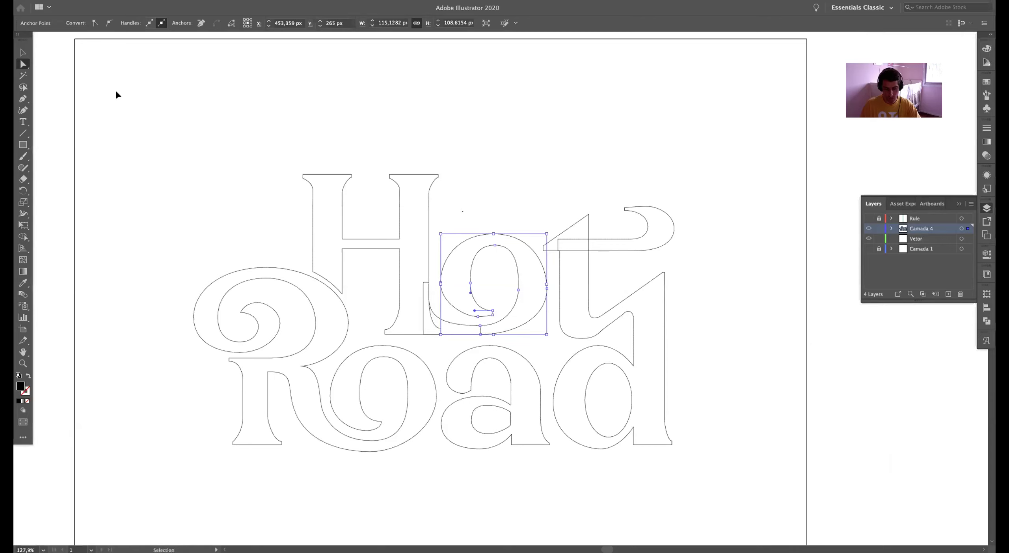
# Enable showing anchor points in selection and shape tools and showing handles when multiple anchors are selected in the preferences
pyautogui.press('super+k')
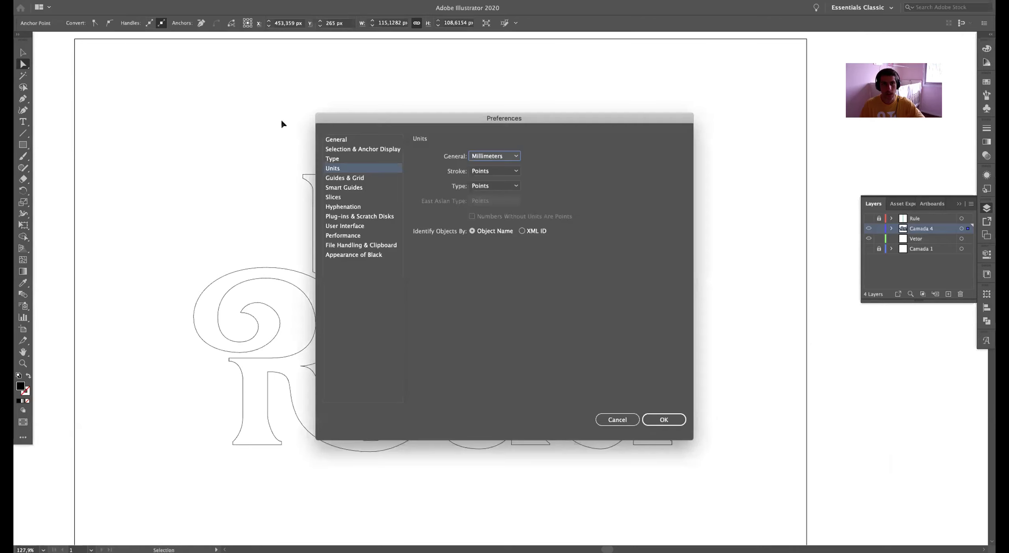
pyautogui.click(354, 180)
pyautogui.click(370, 150)
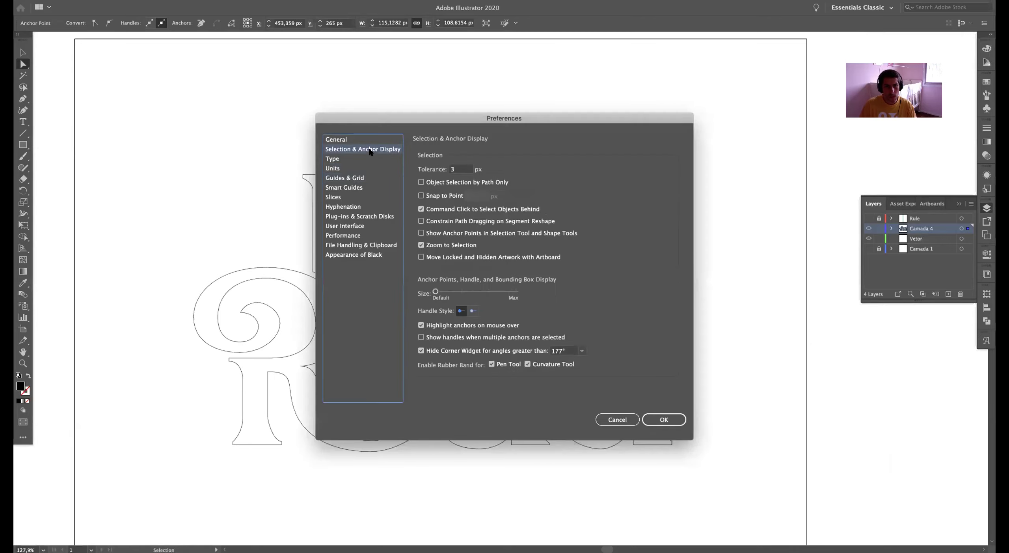
pyautogui.click(456, 234)
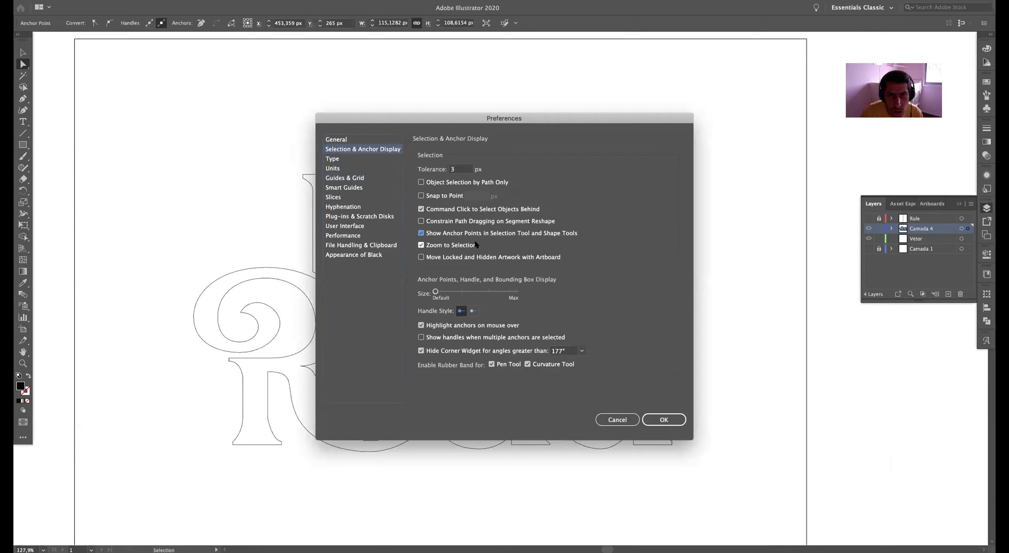
pyautogui.click(459, 338)
pyautogui.click(663, 419)
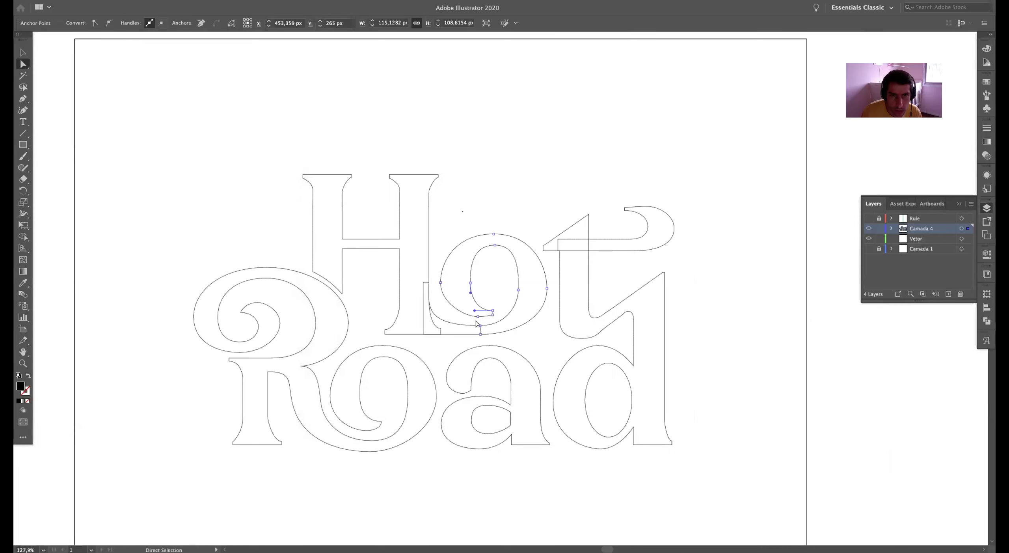
# Select all the Hot Road lettering to examine its anchor points and handles together, then clear the selection
pyautogui.keyDown('alt'); pyautogui.click(471, 272); pyautogui.keyUp('alt')
pyautogui.hotkey('ctrl', 'a')
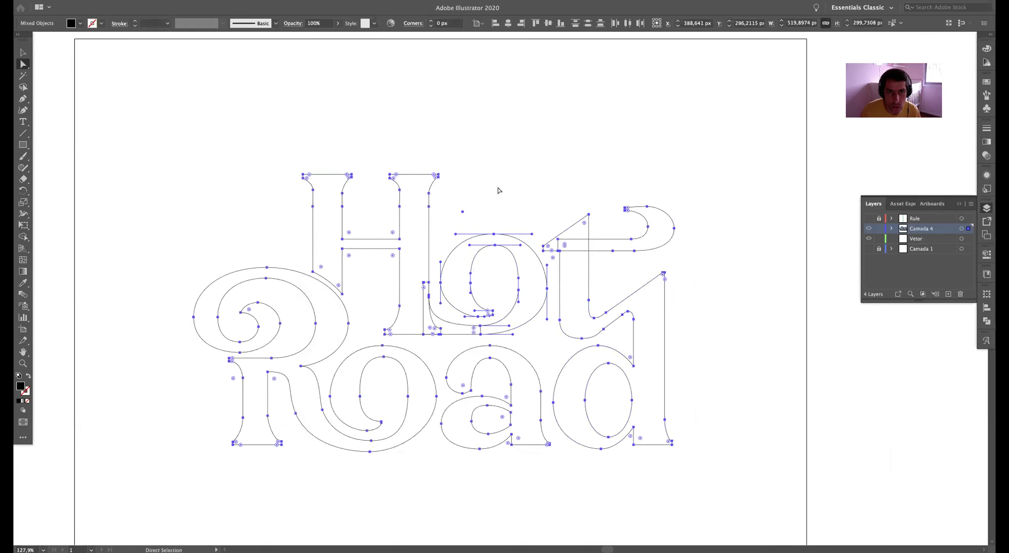
pyautogui.click(497, 191)
pyautogui.hotkey('ctrl', 'a')
pyautogui.moveTo(560, 390); pyautogui.dragTo(547, 351)
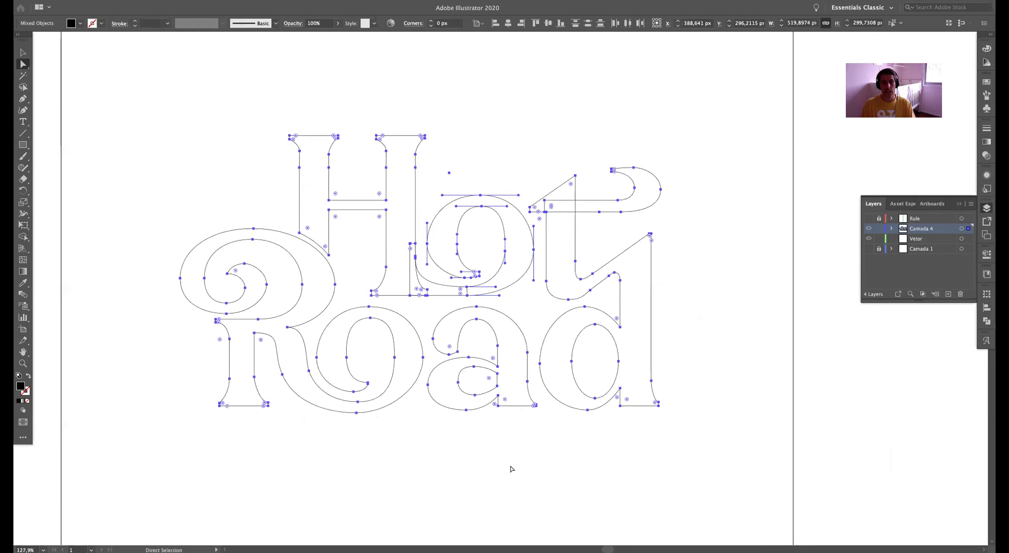
pyautogui.click(526, 451)
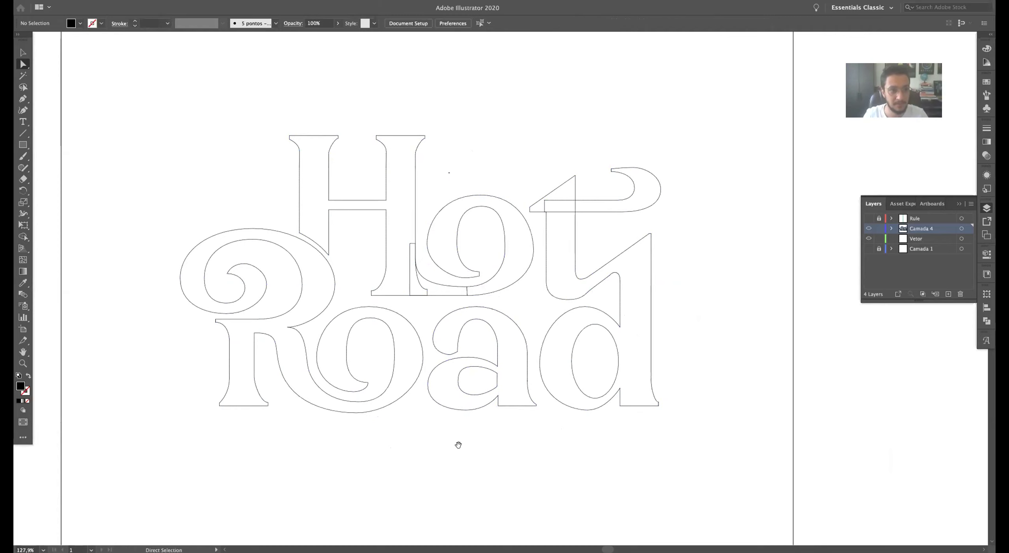
pyautogui.moveTo(457, 443); pyautogui.dragTo(455, 446)
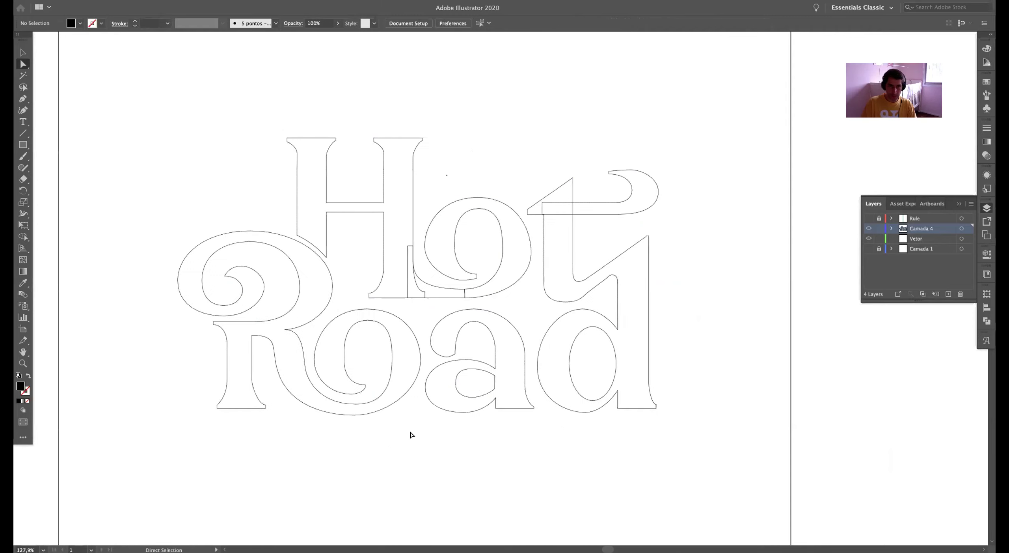
pyautogui.moveTo(401, 413); pyautogui.dragTo(412, 445)
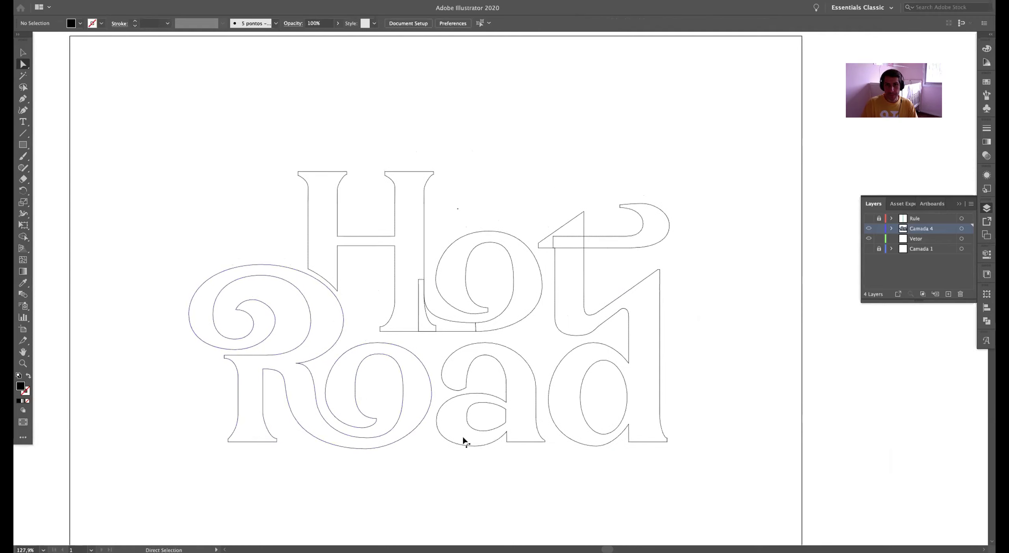
# Examine the handle directions on the o of Hot and on the lower curve of the t
pyautogui.click(539, 283)
pyautogui.keyDown('alt'); pyautogui.click(513, 323); pyautogui.keyUp('alt')
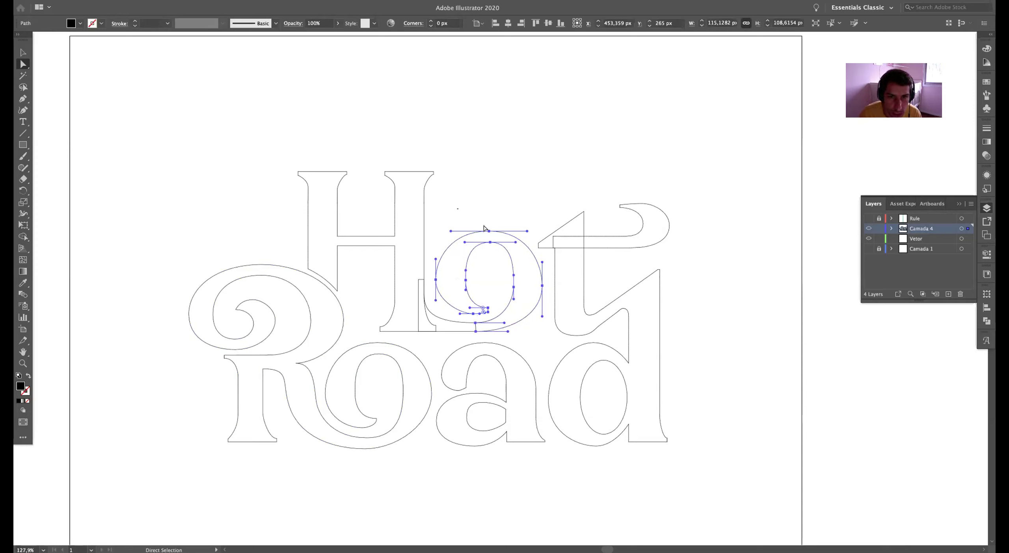
pyautogui.click(598, 326)
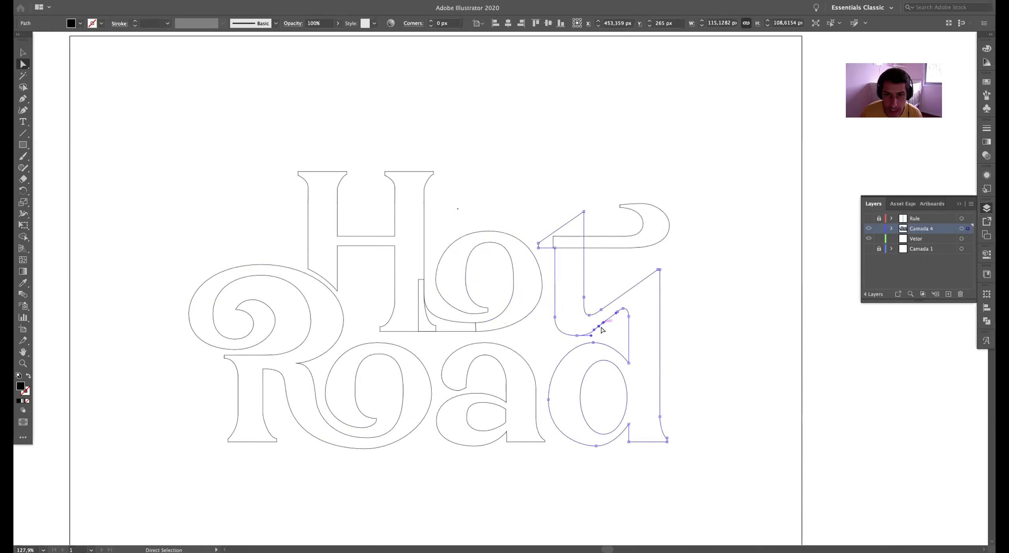
pyautogui.moveTo(589, 363); pyautogui.dragTo(555, 329)
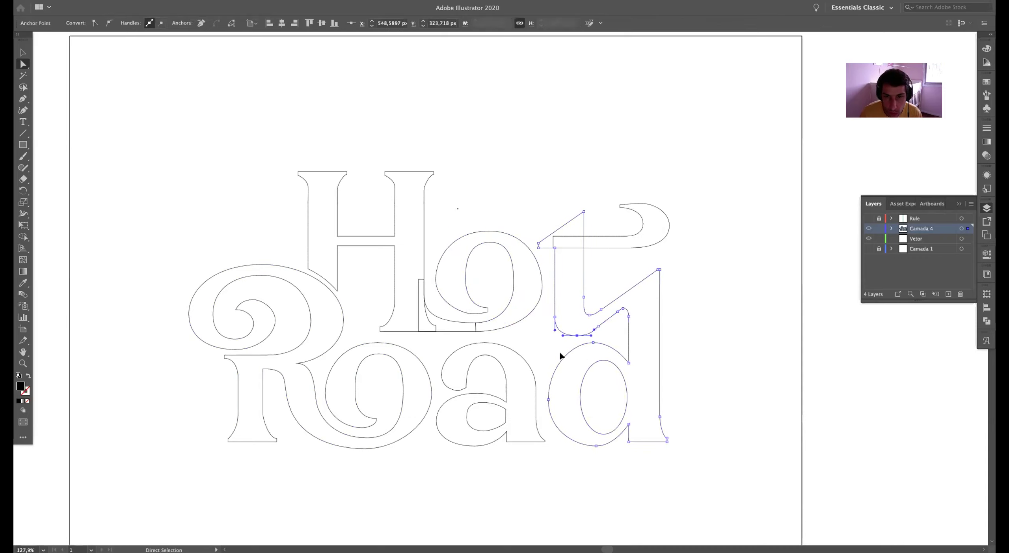
pyautogui.click(536, 371)
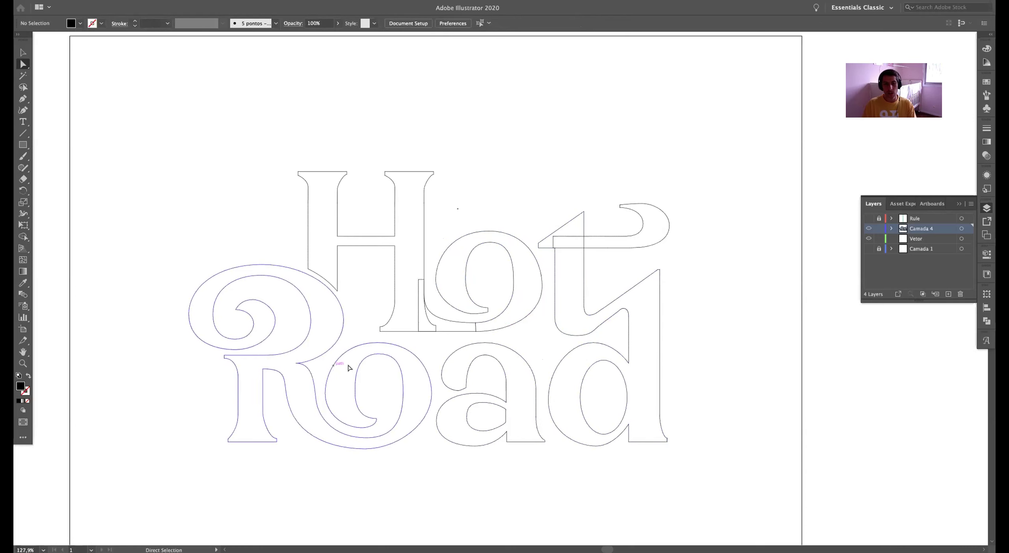
pyautogui.hscroll(-1, 249, 315)
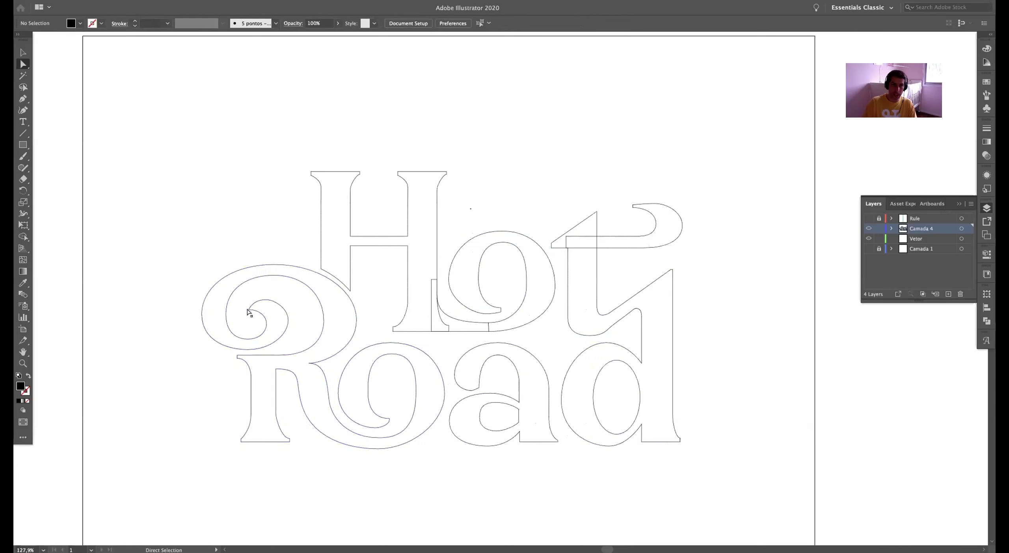
pyautogui.moveTo(370, 306); pyautogui.dragTo(311, 304)
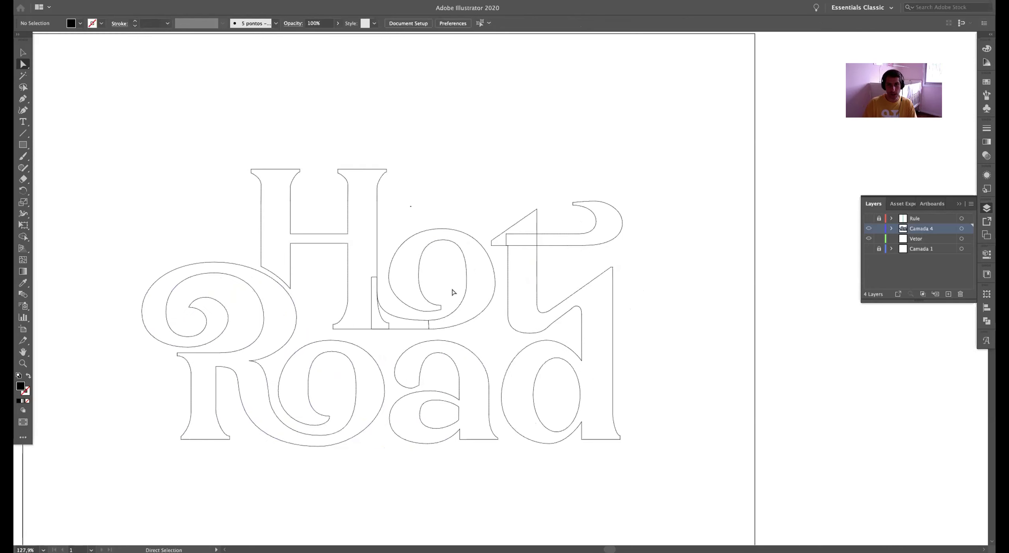
pyautogui.click(495, 284)
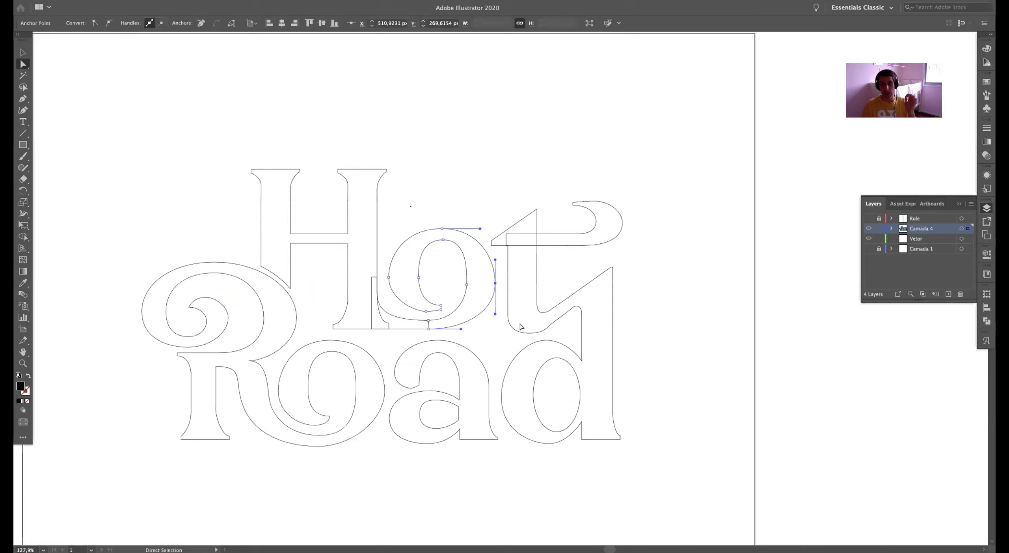
# Examine the handle lengths along the outer bowl of the d, including its leftmost anchor, then deselect it
pyautogui.click(508, 360)
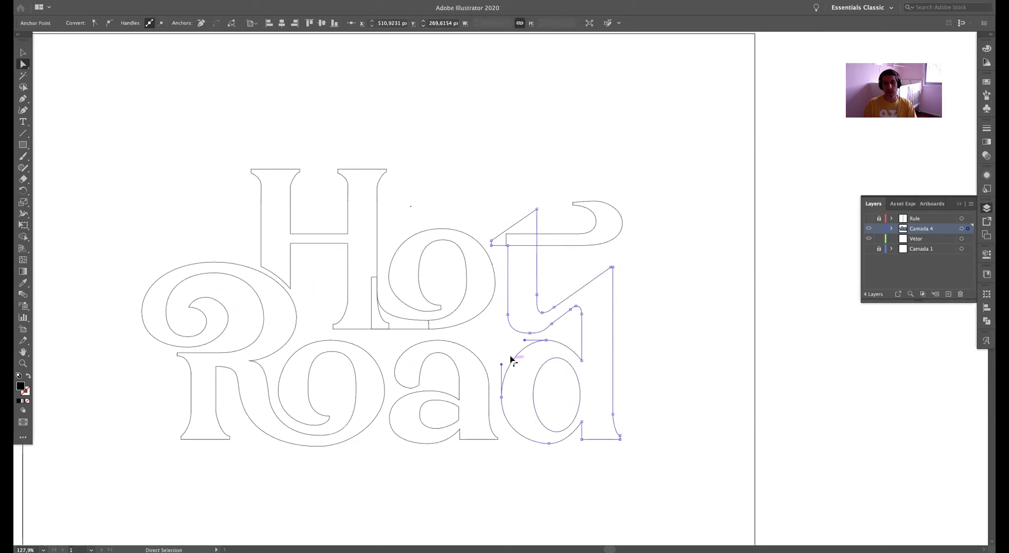
pyautogui.scroll(5, 498, 351)
pyautogui.moveTo(565, 362); pyautogui.dragTo(508, 284)
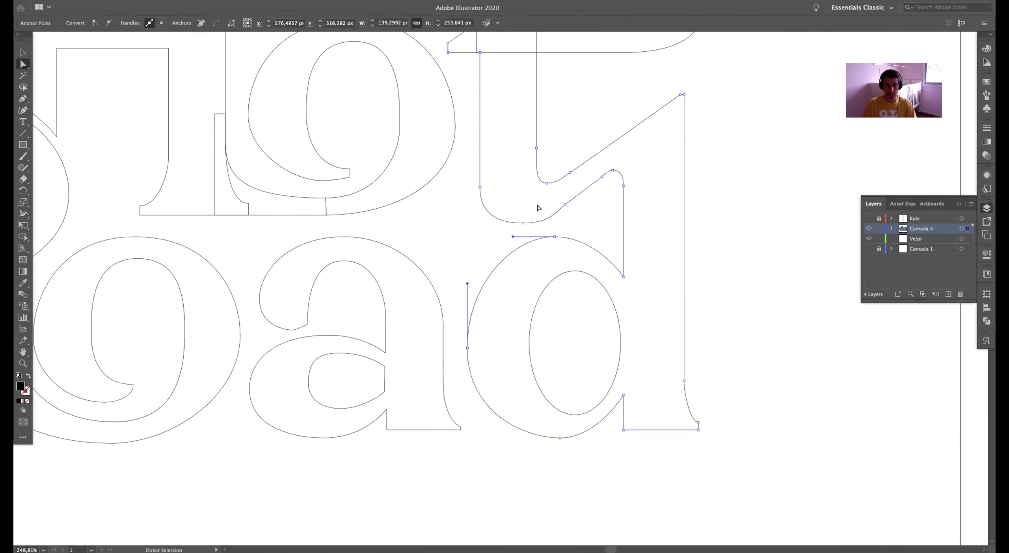
pyautogui.click(495, 276)
pyautogui.click(493, 270)
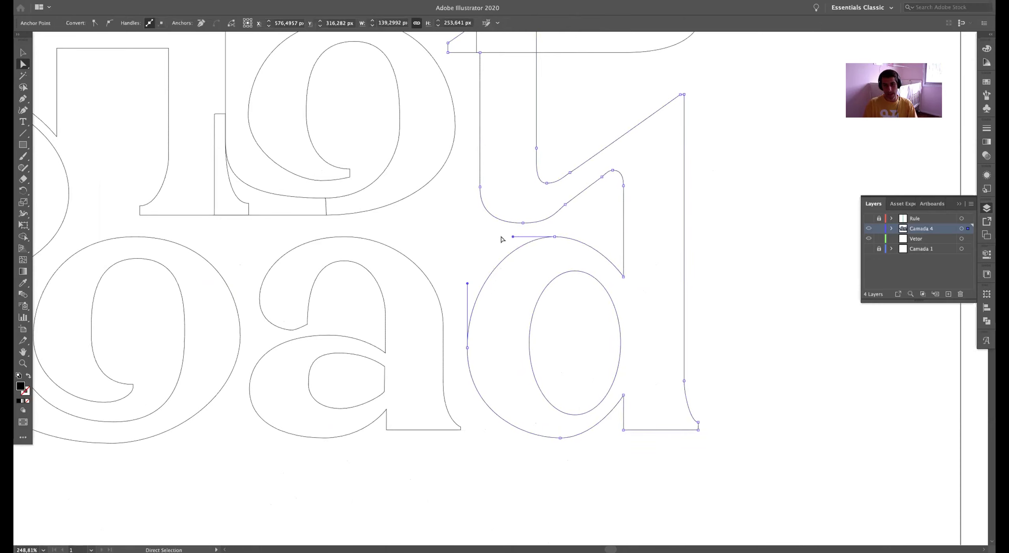
pyautogui.moveTo(513, 237); pyautogui.dragTo(499, 236)
pyautogui.click(480, 353)
pyautogui.click(469, 343)
pyautogui.click(467, 348)
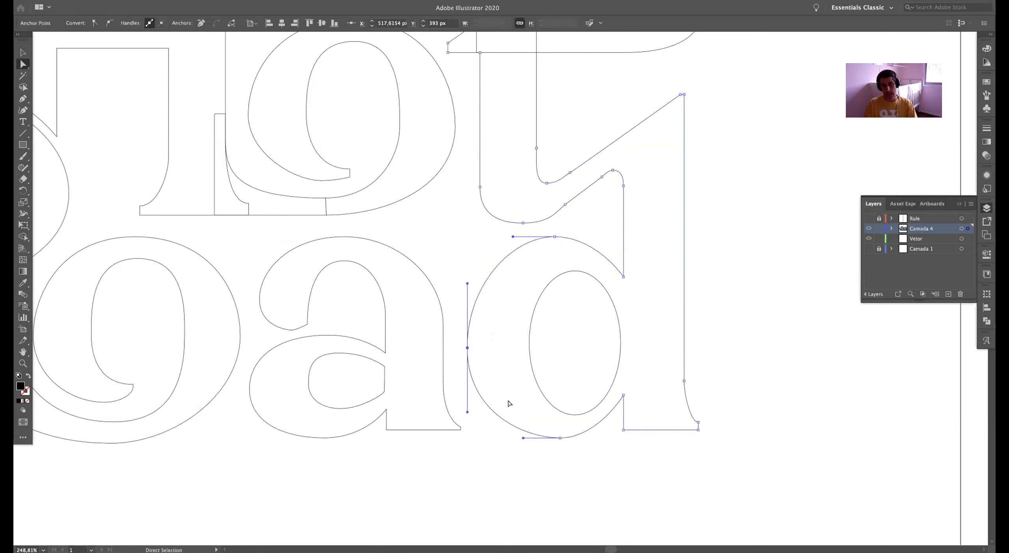
pyautogui.click(487, 398)
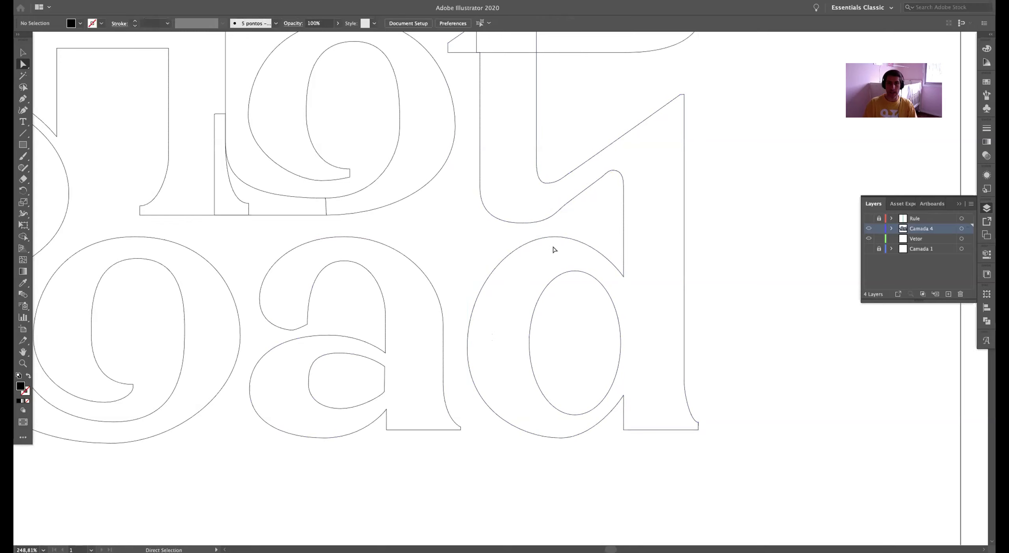
# Select the upper and lower anchors of the d's oval counter to examine their handles
pyautogui.moveTo(514, 261); pyautogui.dragTo(466, 328)
pyautogui.keyDown('alt'); pyautogui.keyDown('super'); pyautogui.click(466, 328); pyautogui.keyUp('super'); pyautogui.keyUp('alt')
pyautogui.keyDown('alt'); pyautogui.keyDown('super'); pyautogui.click(466, 327); pyautogui.keyUp('super'); pyautogui.keyUp('alt')
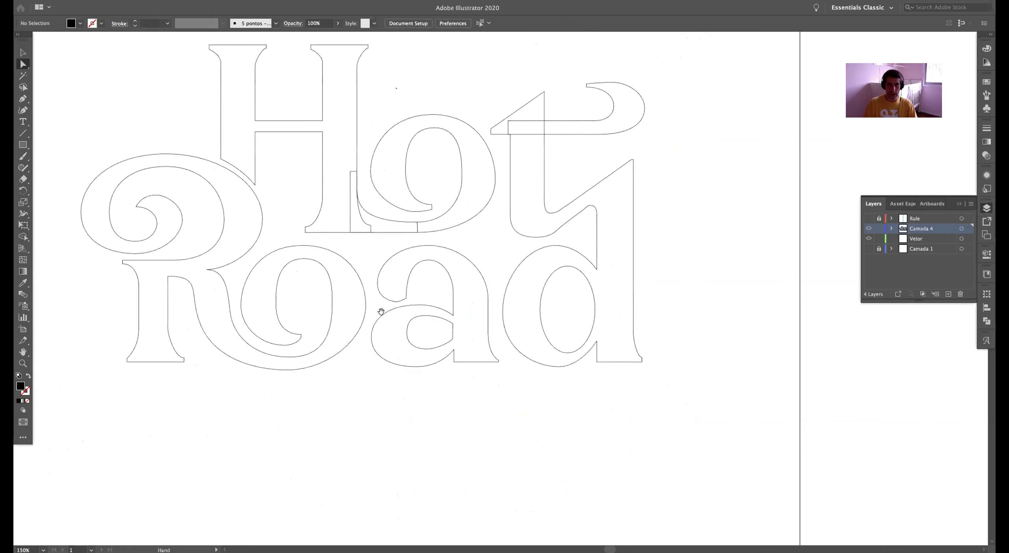
pyautogui.moveTo(454, 254); pyautogui.dragTo(452, 291)
pyautogui.moveTo(458, 329); pyautogui.dragTo(441, 315)
pyautogui.click(470, 280)
pyautogui.scroll(-5, 469, 287)
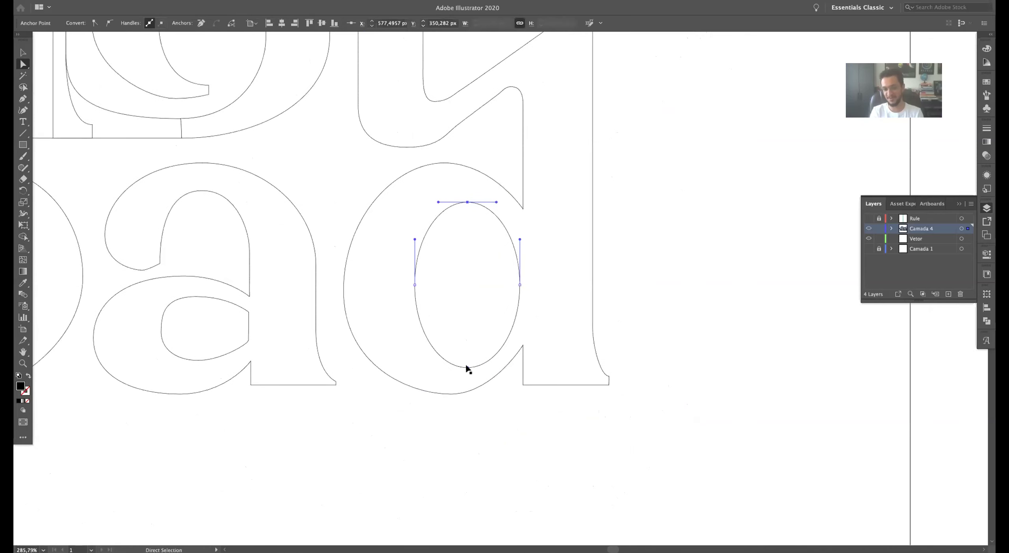
pyautogui.keyDown('shift'); pyautogui.click(467, 368); pyautogui.keyUp('shift')
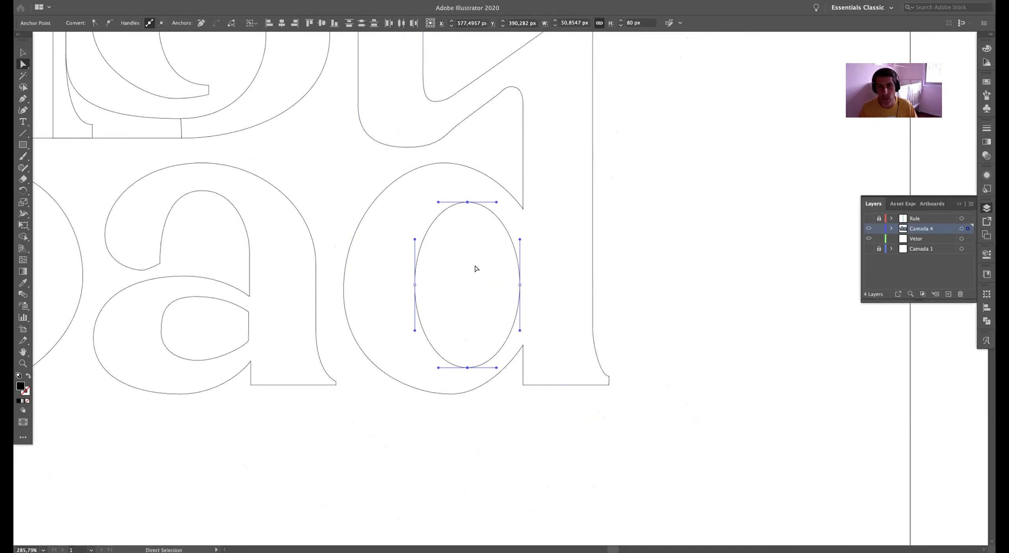
pyautogui.hscroll(1, 471, 275)
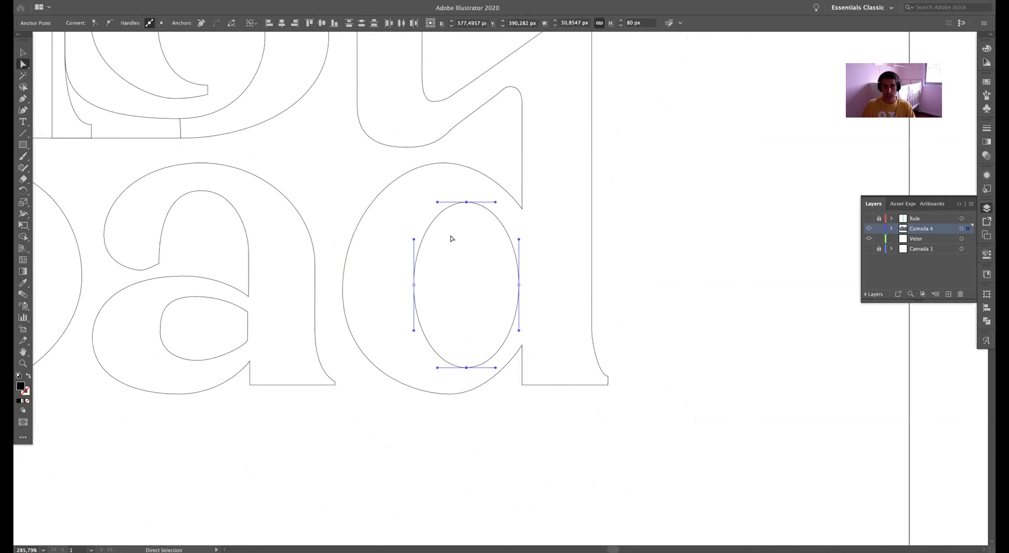
pyautogui.click(438, 277)
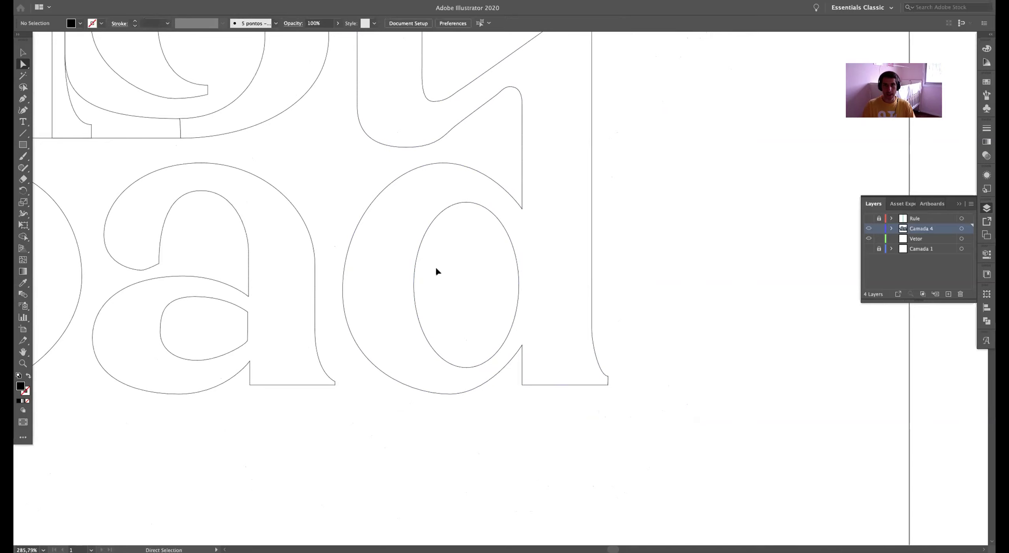
pyautogui.moveTo(457, 213); pyautogui.dragTo(480, 365)
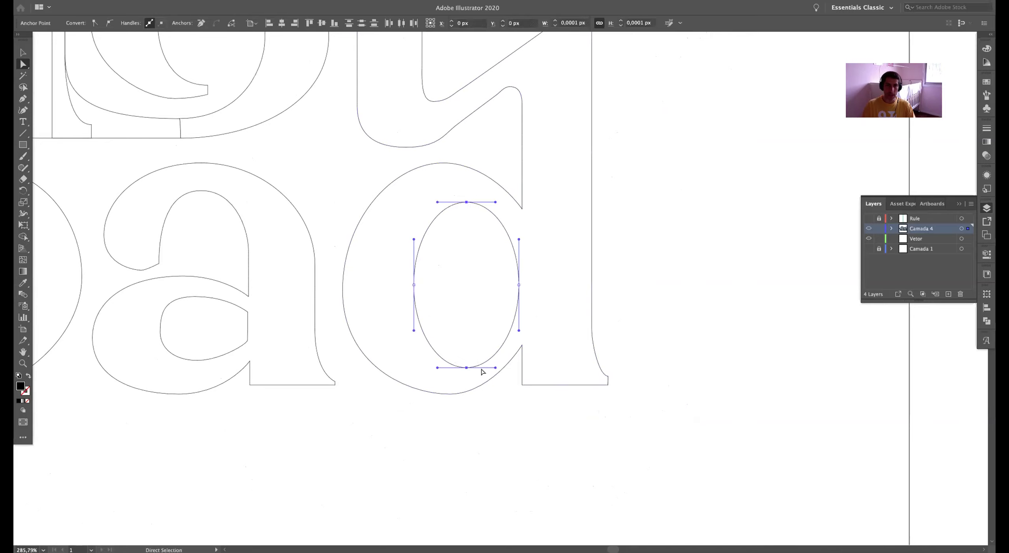
# Try an ellipse of about 50.85 by 80 px over the d's counter for comparison, then undo it
pyautogui.click(436, 291)
pyautogui.moveTo(436, 291); pyautogui.dragTo(393, 293)
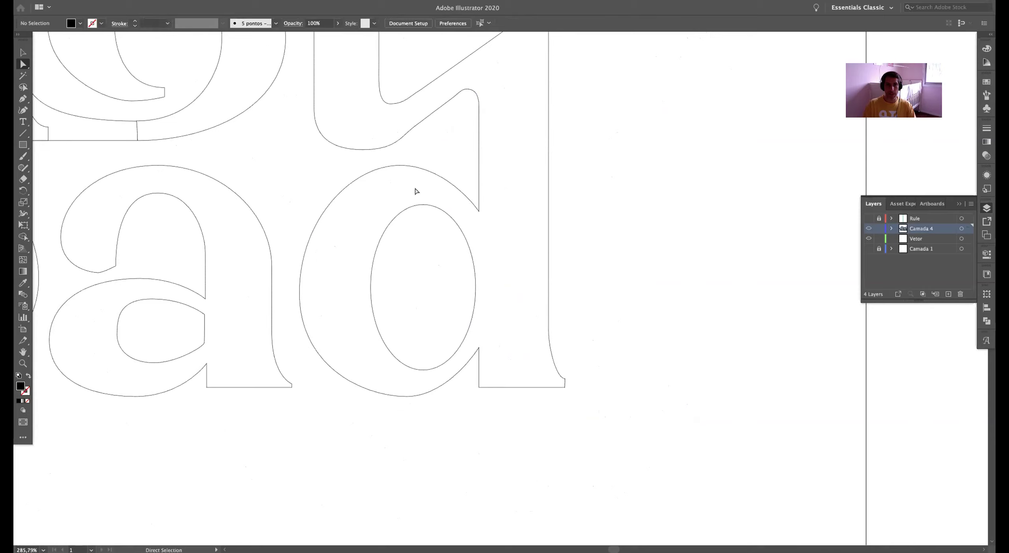
pyautogui.press('l')
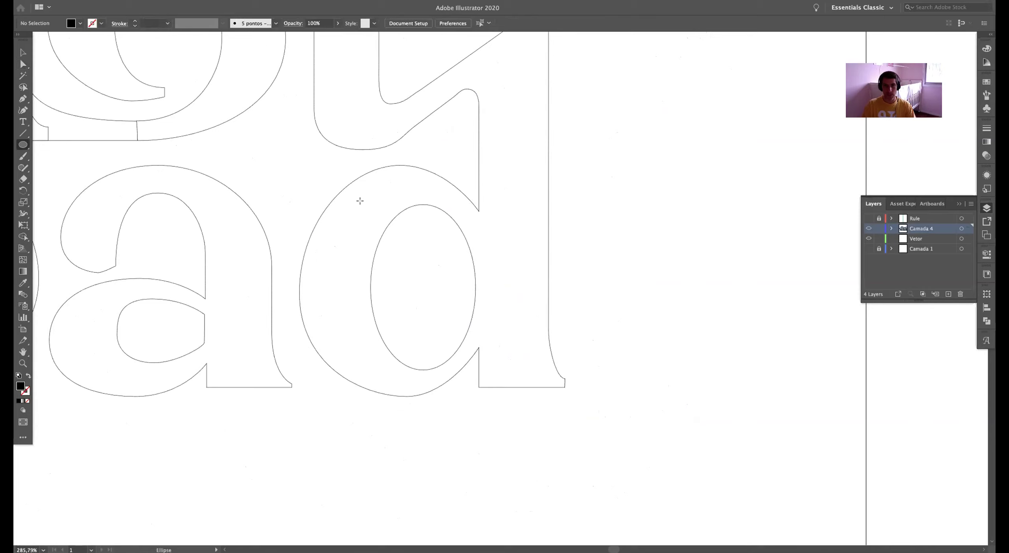
pyautogui.moveTo(371, 204); pyautogui.dragTo(473, 368)
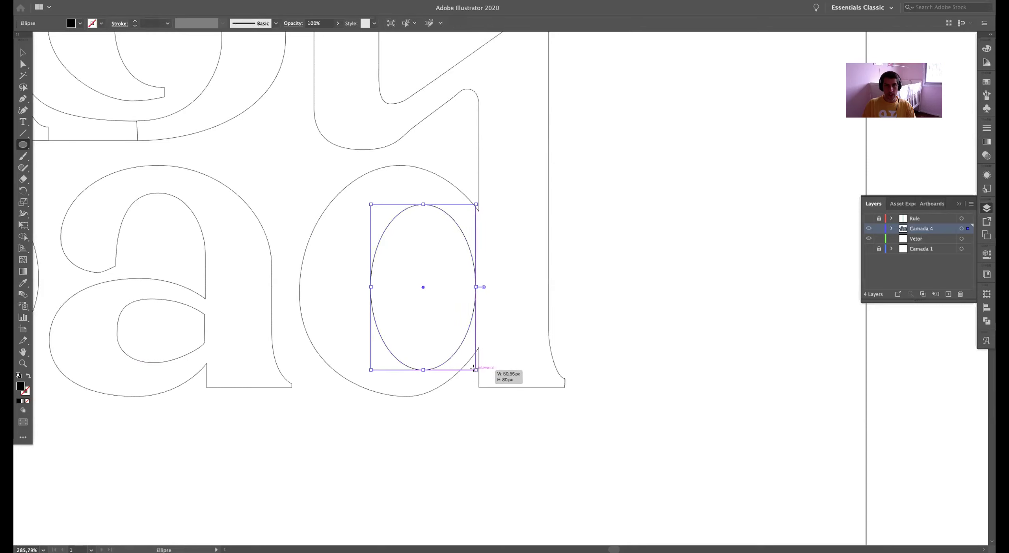
pyautogui.press('ctrl')
pyautogui.press('v')
pyautogui.click(400, 292)
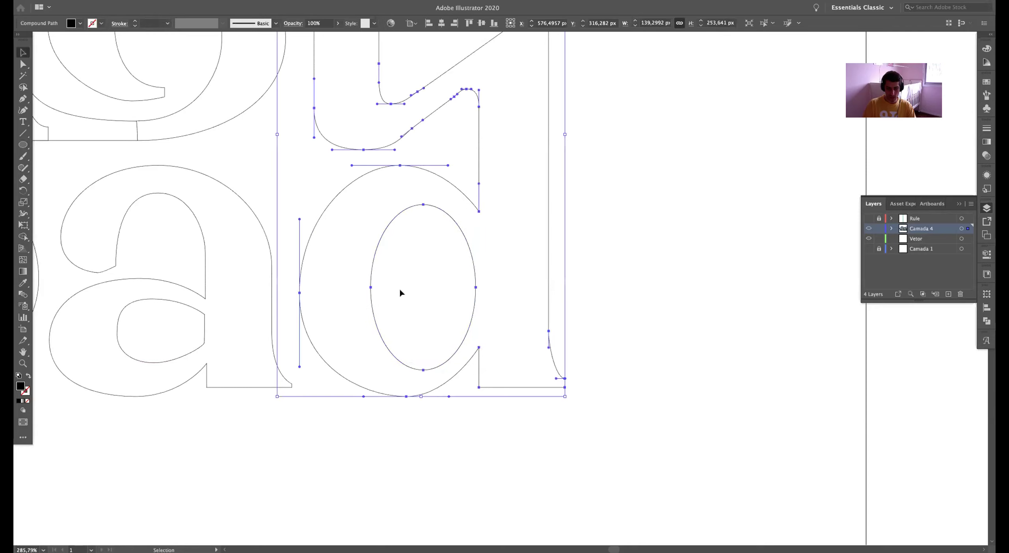
# Select the upper and lower anchors of the d's counter and scale their horizontal handles slightly longer
pyautogui.press('a')
pyautogui.moveTo(405, 188); pyautogui.dragTo(432, 382)
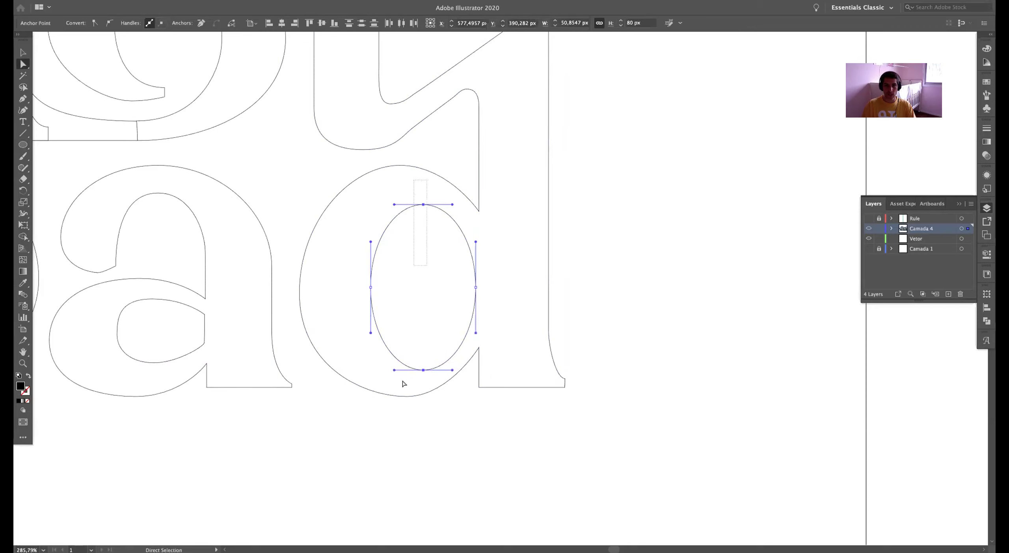
pyautogui.press('s')
pyautogui.moveTo(443, 190); pyautogui.dragTo(450, 190)
# Select both side anchors of the d's counter and scale their vertical handles slightly longer for a squarer curve
pyautogui.press('a')
pyautogui.moveTo(355, 266); pyautogui.dragTo(493, 290)
pyautogui.press('s')
pyautogui.moveTo(492, 240); pyautogui.dragTo(493, 233)
# Select the leftmost anchor of the d's outer bowl and scale its vertical handles longer to match the squarer counter
pyautogui.press('v')
pyautogui.click(388, 328)
pyautogui.moveTo(383, 332)
pyautogui.mouseDown()
pyautogui.moveTo(453, 298)
pyautogui.moveTo(392, 361)
pyautogui.moveTo(401, 368)
pyautogui.mouseUp()
pyautogui.press('a')
pyautogui.moveTo(337, 313)
pyautogui.mouseDown()
pyautogui.moveTo(366, 338)
pyautogui.moveTo(379, 327)
pyautogui.mouseUp()
pyautogui.press('s')
pyautogui.moveTo(344, 241); pyautogui.dragTo(352, 229)
# Move the leftmost anchor of the d's outer bowl up to Y 390.282 px, level with the counter's side anchors, and deselect it
pyautogui.press('a')
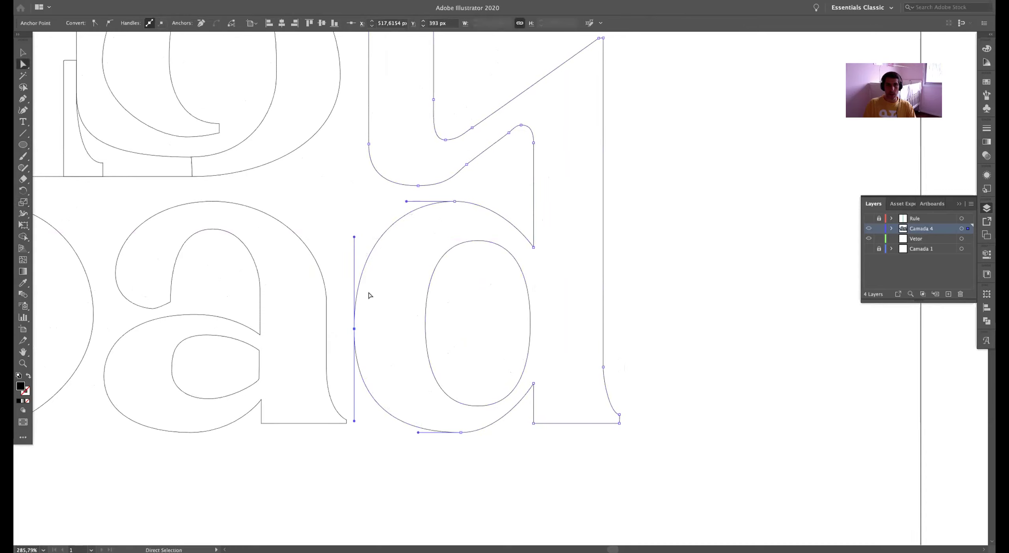
pyautogui.click(353, 332)
pyautogui.moveTo(354, 328); pyautogui.dragTo(355, 322)
pyautogui.click(407, 415)
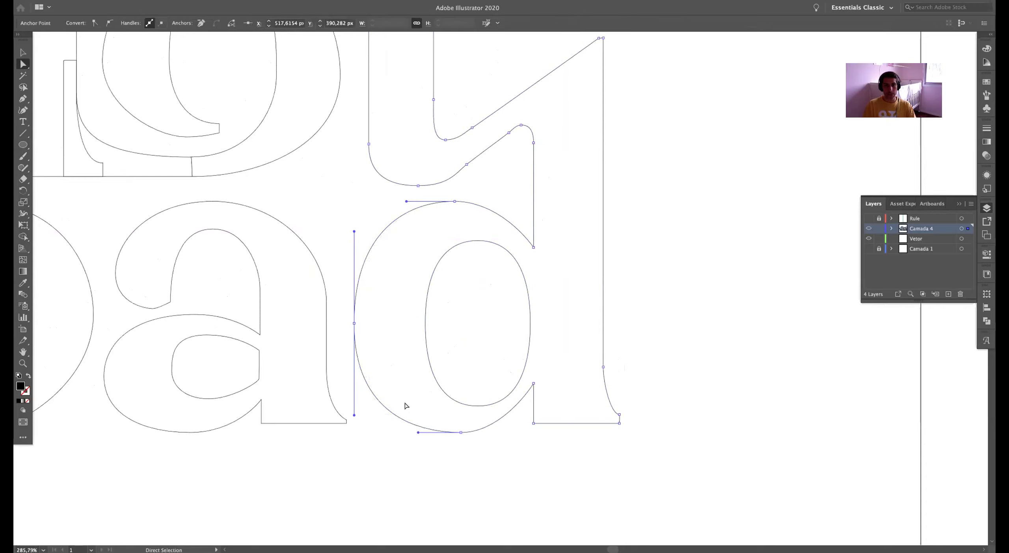
pyautogui.click(444, 449)
pyautogui.click(461, 432)
pyautogui.click(440, 446)
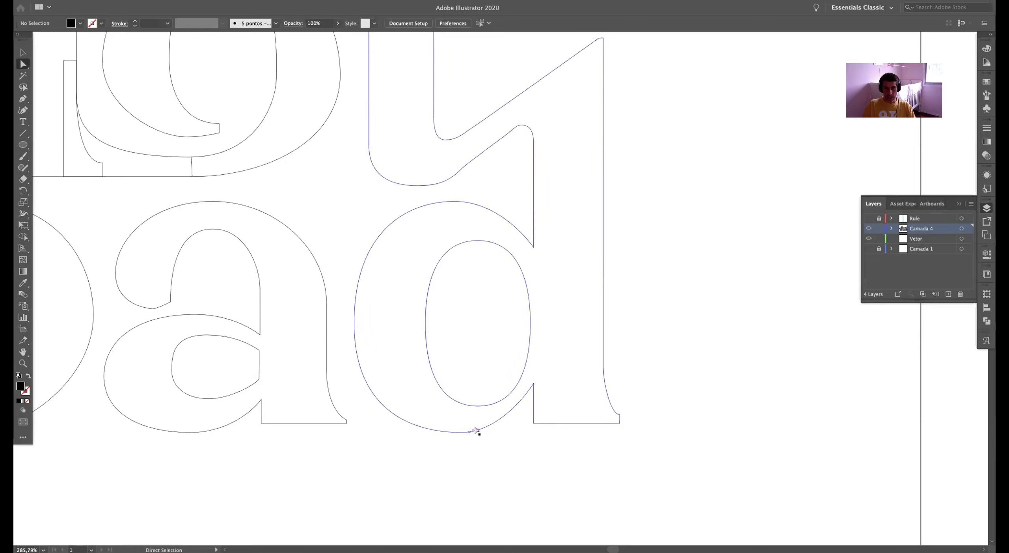
# Lengthen the horizontal handle of the d's bottom anchor toward the stem for a fuller lower bowl curve, and deselect it
pyautogui.hotkey('ctrl', 'space')
pyautogui.moveTo(453, 441); pyautogui.dragTo(617, 412)
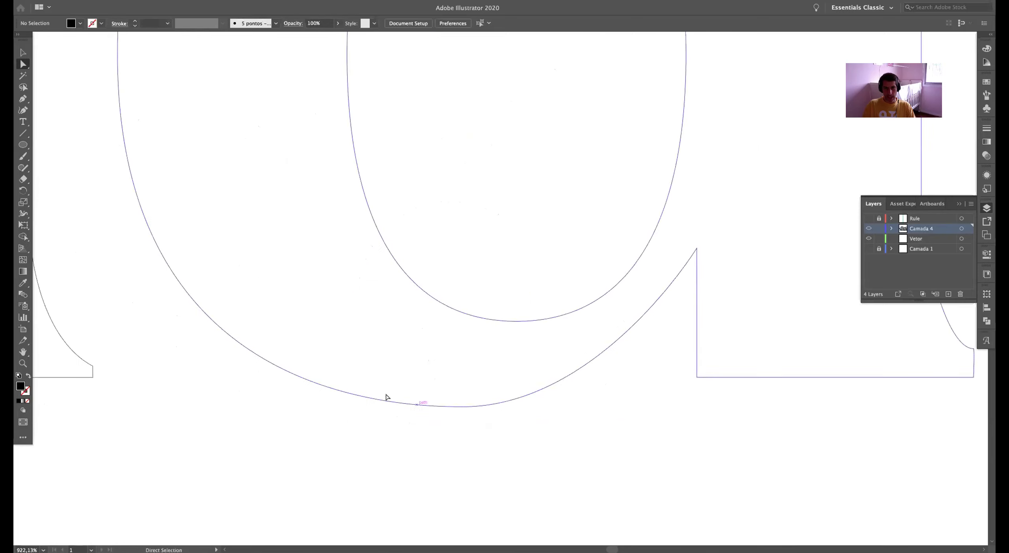
pyautogui.click(501, 403)
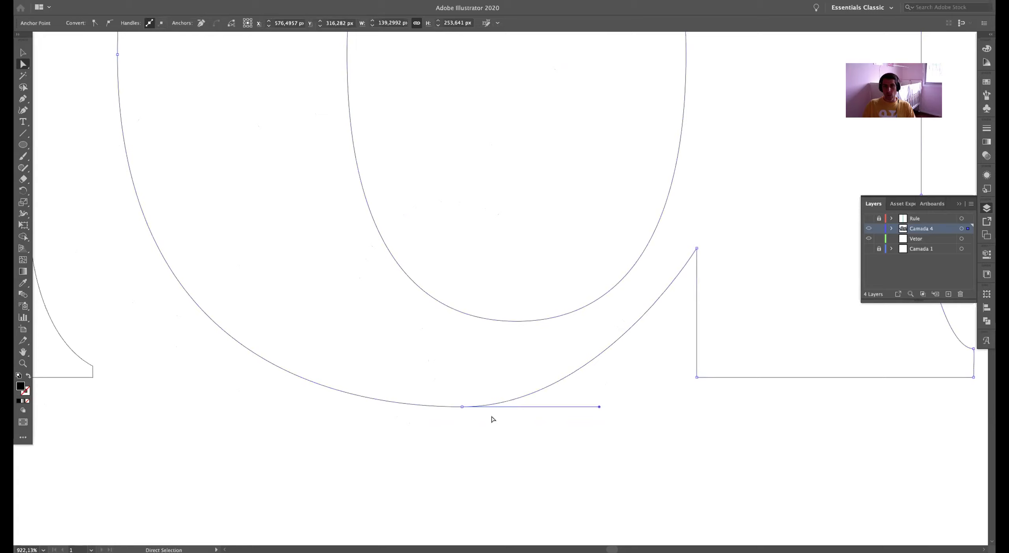
pyautogui.click(616, 348)
pyautogui.click(644, 314)
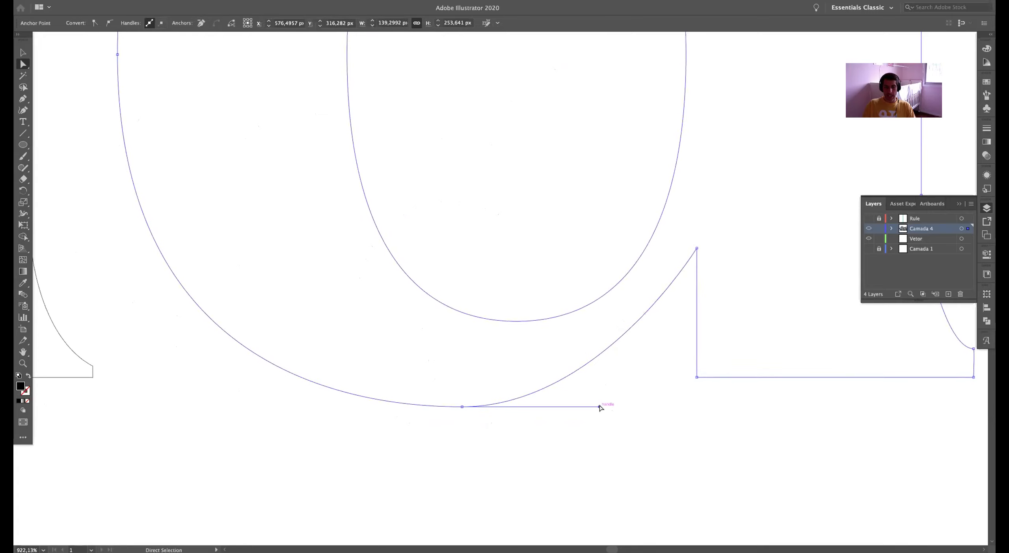
pyautogui.moveTo(600, 406); pyautogui.dragTo(621, 406)
pyautogui.click(586, 440)
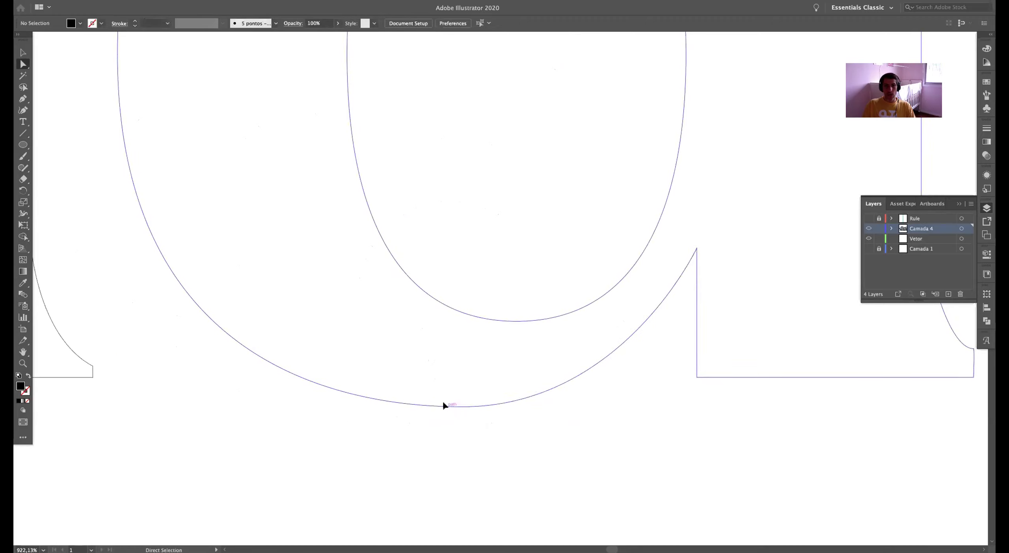
# Move the bottom anchor of the d's bowl horizontally away from the stem and lengthen its stem-side handle, then deselect
pyautogui.click(460, 407)
pyautogui.click(463, 428)
pyautogui.moveTo(461, 406); pyautogui.dragTo(427, 406)
pyautogui.moveTo(588, 406); pyautogui.dragTo(606, 406)
pyautogui.click(622, 351)
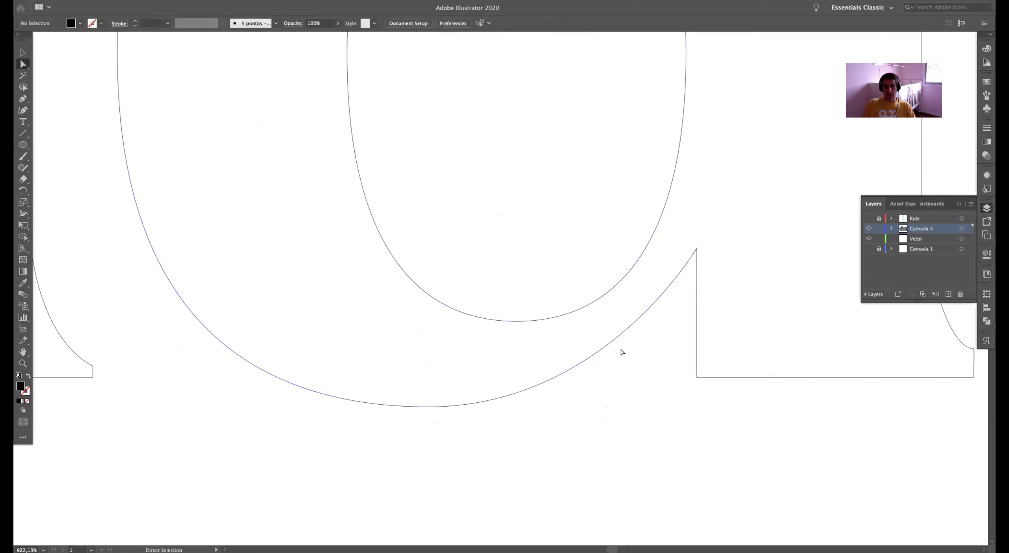
# Try to bulge the curve between the d's bottom anchor and the stem, undo it, and recheck the segment
pyautogui.moveTo(614, 340); pyautogui.dragTo(607, 358)
pyautogui.press('super+z')
pyautogui.click(629, 359)
pyautogui.click(606, 347)
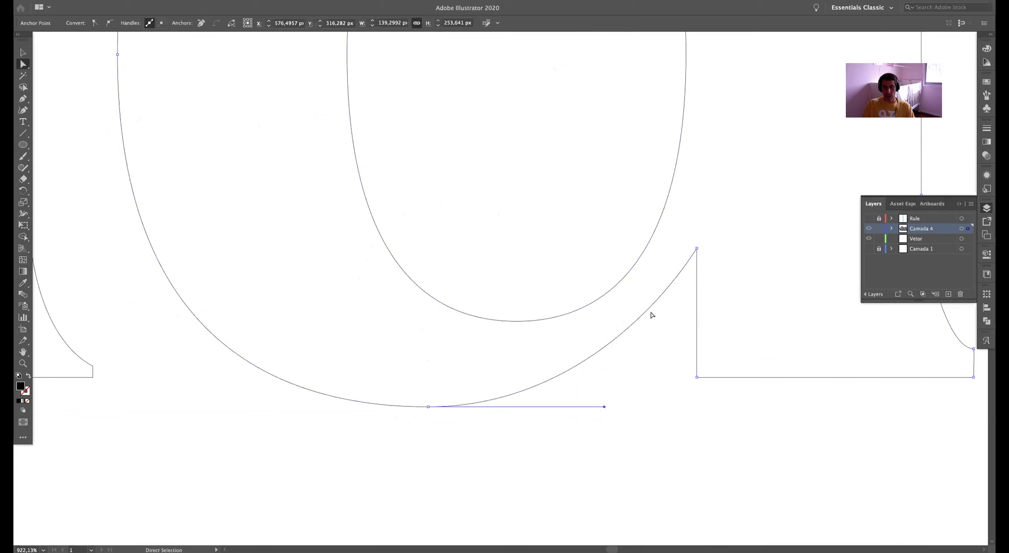
pyautogui.click(644, 343)
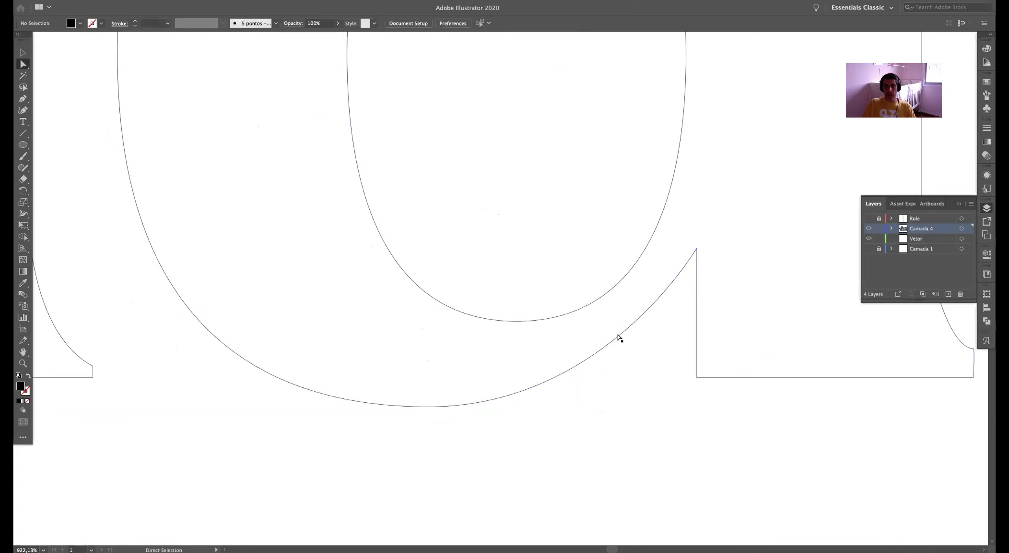
# Bulge the d's lower curve near the stem, level and shorten the bottom anchor's handle, and angle the stem corner's handle along the curve
pyautogui.moveTo(618, 336); pyautogui.dragTo(614, 369)
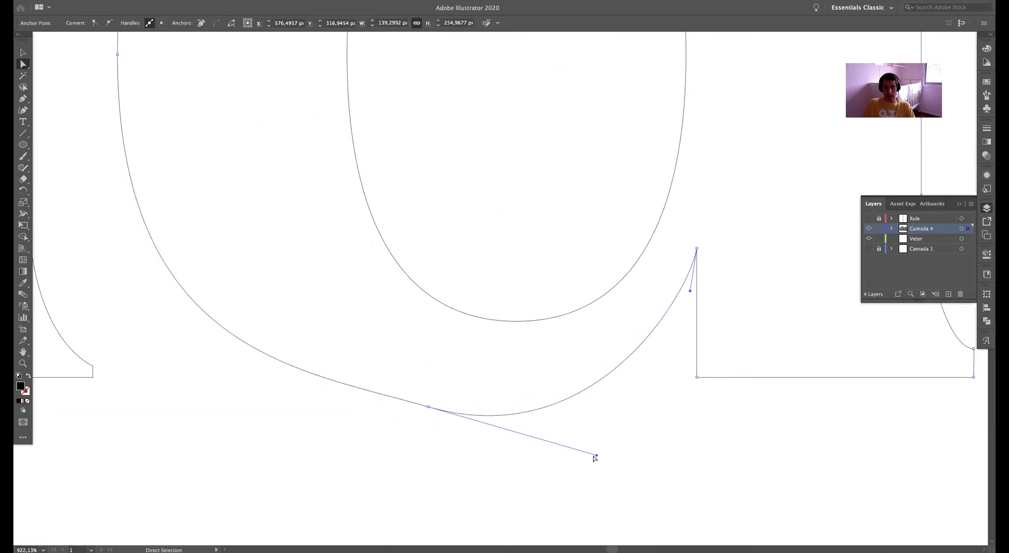
pyautogui.moveTo(596, 453); pyautogui.dragTo(592, 407)
pyautogui.moveTo(690, 290); pyautogui.dragTo(662, 318)
pyautogui.click(631, 381)
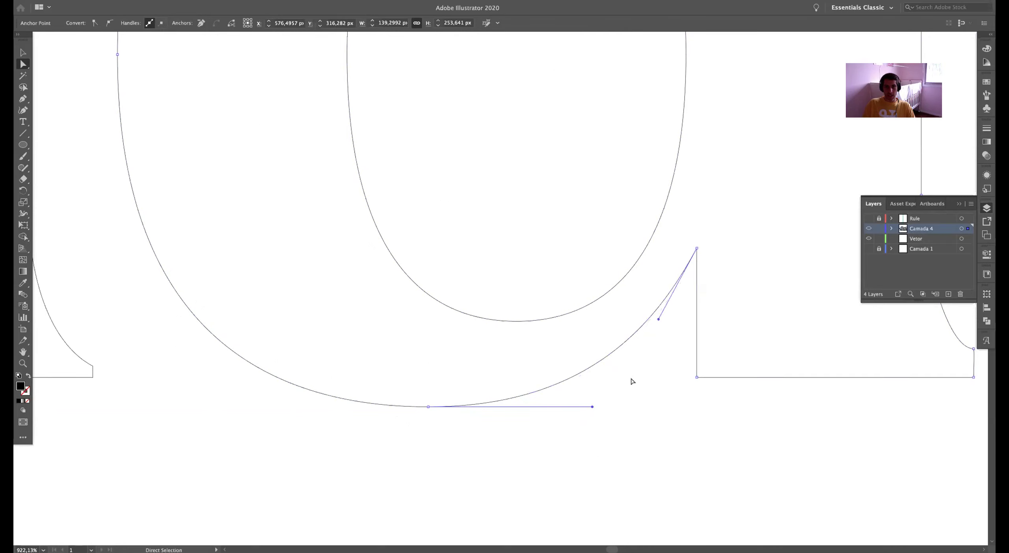
pyautogui.click(591, 373)
pyautogui.moveTo(593, 406); pyautogui.dragTo(575, 407)
pyautogui.click(510, 330)
# Examine the d's overall outline and the segment where the top of its bowl meets the stem
pyautogui.keyDown('alt'); pyautogui.keyDown('super'); pyautogui.click(546, 237); pyautogui.keyUp('super'); pyautogui.keyUp('alt')
pyautogui.keyDown('alt'); pyautogui.keyDown('super'); pyautogui.click(546, 238); pyautogui.keyUp('super'); pyautogui.keyUp('alt')
pyautogui.keyDown('alt'); pyautogui.keyDown('super'); pyautogui.click(546, 237); pyautogui.keyUp('super'); pyautogui.keyUp('alt')
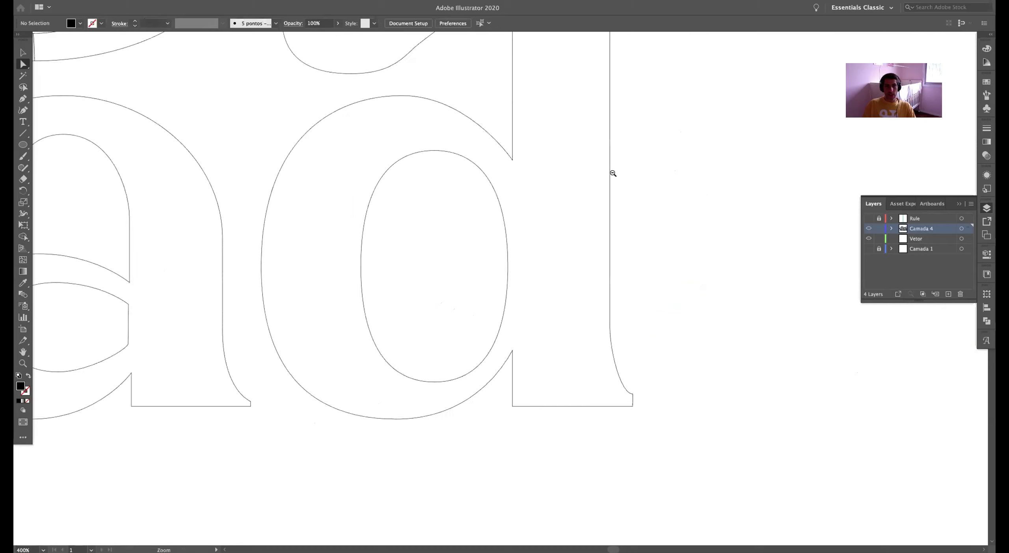
pyautogui.keyDown('alt'); pyautogui.keyDown('super'); pyautogui.click(539, 248); pyautogui.keyUp('super'); pyautogui.keyUp('alt')
pyautogui.keyDown('alt'); pyautogui.keyDown('super'); pyautogui.click(538, 248); pyautogui.keyUp('super'); pyautogui.keyUp('alt')
pyautogui.hscroll(-3, 510, 212)
pyautogui.keyDown('alt'); pyautogui.keyDown('super'); pyautogui.click(592, 303); pyautogui.keyUp('super'); pyautogui.keyUp('alt')
pyautogui.moveTo(593, 302); pyautogui.dragTo(342, 230)
pyautogui.hscroll(10, 482, 212)
pyautogui.scroll(-3, 482, 212)
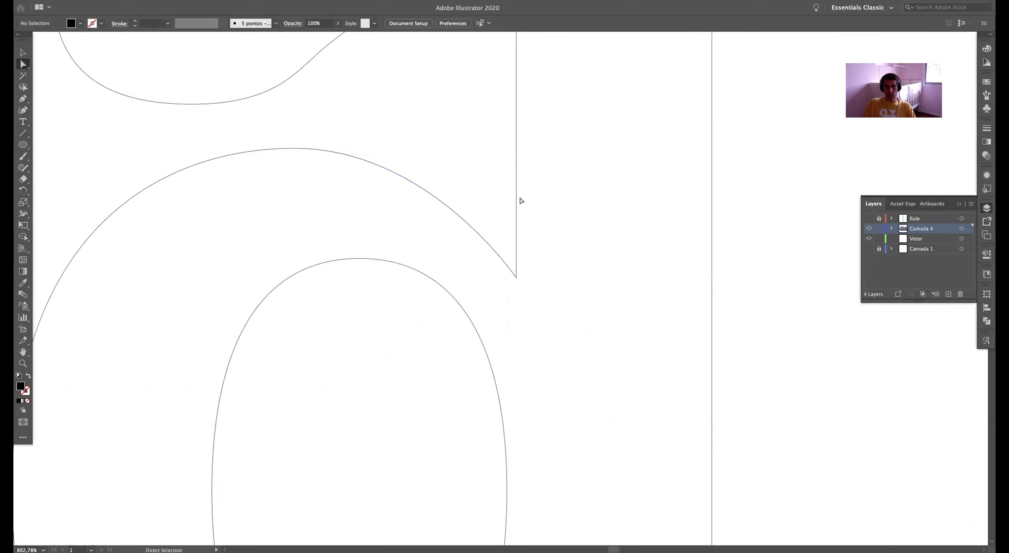
pyautogui.click(472, 228)
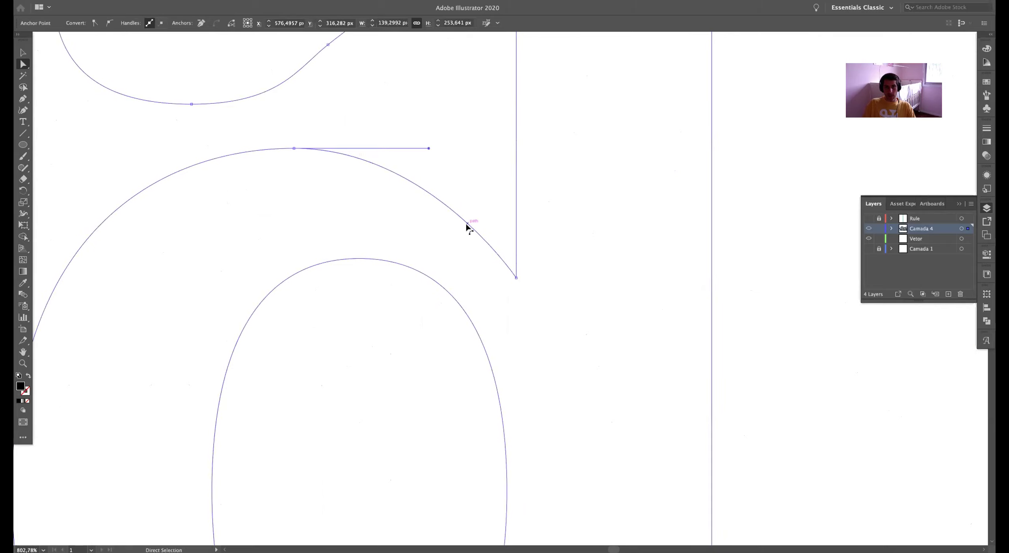
pyautogui.click(475, 246)
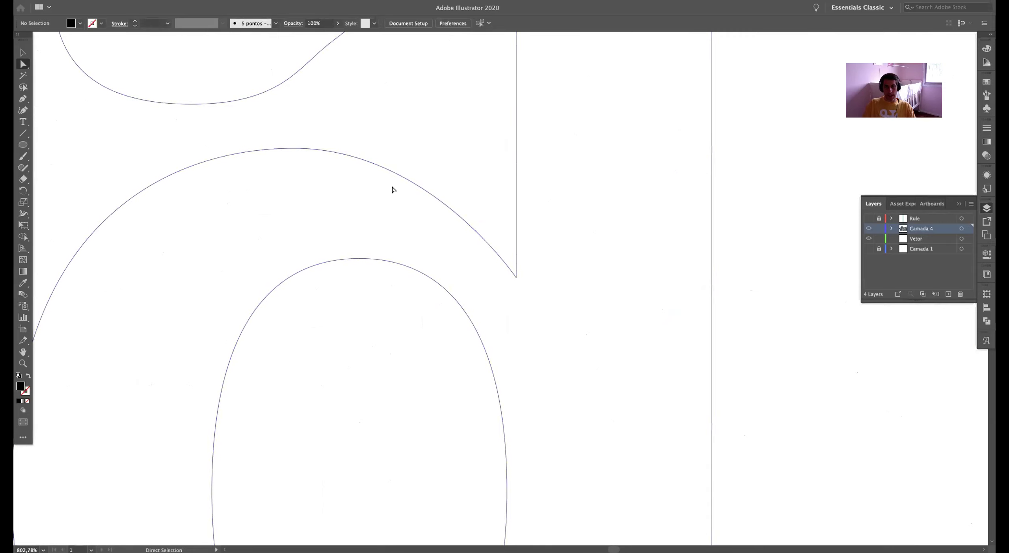
# Bulge the d's upper bowl segment outward, set the stem corner's handle vertical, and shorten the top anchor's horizontal handle
pyautogui.moveTo(465, 217); pyautogui.dragTo(472, 202)
pyautogui.moveTo(436, 140); pyautogui.dragTo(436, 140)
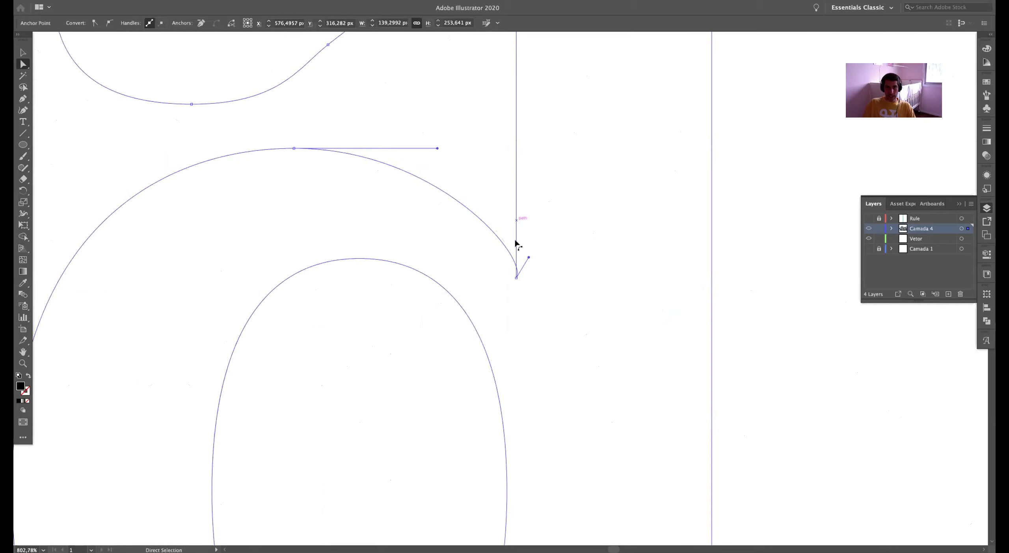
pyautogui.moveTo(529, 259); pyautogui.dragTo(509, 202)
pyautogui.moveTo(436, 148); pyautogui.dragTo(423, 148)
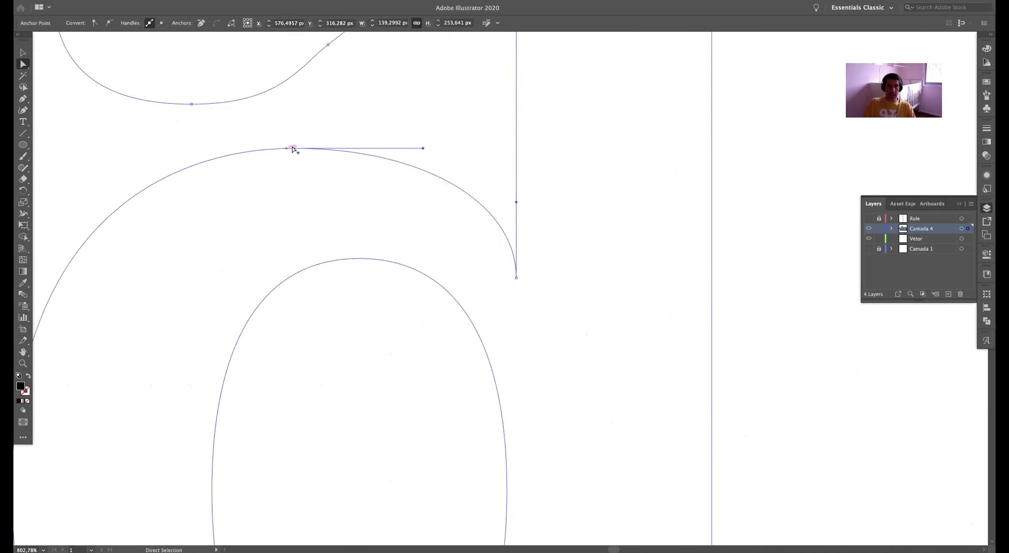
# Shift the d's top anchor toward the stem, lower the stem corner anchor, and tilt and adjust the handles between them
pyautogui.moveTo(293, 148); pyautogui.dragTo(319, 148)
pyautogui.moveTo(516, 203); pyautogui.dragTo(497, 191)
pyautogui.moveTo(516, 278); pyautogui.dragTo(516, 290)
pyautogui.moveTo(497, 213); pyautogui.dragTo(489, 206)
pyautogui.click(432, 161)
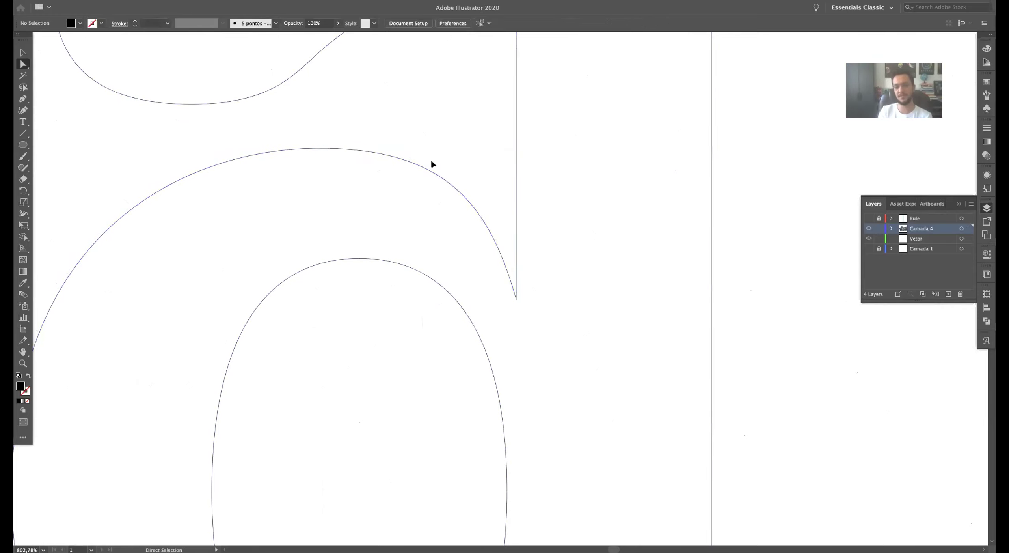
pyautogui.moveTo(422, 181); pyautogui.dragTo(420, 182)
pyautogui.moveTo(447, 148); pyautogui.dragTo(427, 161)
pyautogui.click(410, 193)
# Examine the reshaped top of the d and the outlines of the whole Hot Road lettering on the artboard
pyautogui.keyDown('alt'); pyautogui.keyDown('super'); pyautogui.click(371, 255); pyautogui.keyUp('super'); pyautogui.keyUp('alt')
pyautogui.keyDown('alt'); pyautogui.keyDown('super'); pyautogui.click(371, 254); pyautogui.keyUp('super'); pyautogui.keyUp('alt')
pyautogui.keyDown('alt'); pyautogui.keyDown('super'); pyautogui.click(371, 254); pyautogui.keyUp('super'); pyautogui.keyUp('alt')
pyautogui.keyDown('super'); pyautogui.click(375, 258); pyautogui.keyUp('super')
pyautogui.moveTo(693, 372); pyautogui.dragTo(451, 279)
pyautogui.keyDown('alt'); pyautogui.keyDown('super'); pyautogui.click(482, 293); pyautogui.keyUp('super'); pyautogui.keyUp('alt')
pyautogui.keyDown('alt'); pyautogui.keyDown('super'); pyautogui.click(484, 292); pyautogui.keyUp('super'); pyautogui.keyUp('alt')
pyautogui.keyDown('alt'); pyautogui.keyDown('super'); pyautogui.click(486, 293); pyautogui.keyUp('super'); pyautogui.keyUp('alt')
pyautogui.keyDown('alt'); pyautogui.keyDown('super'); pyautogui.click(485, 292); pyautogui.keyUp('super'); pyautogui.keyUp('alt')
pyautogui.keyDown('alt'); pyautogui.keyDown('super'); pyautogui.click(534, 279); pyautogui.keyUp('super'); pyautogui.keyUp('alt')
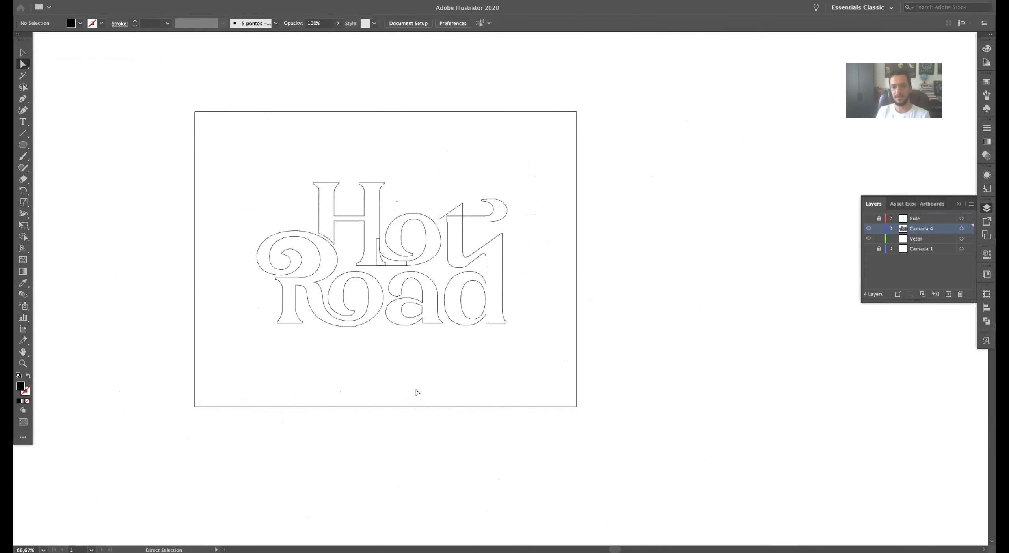
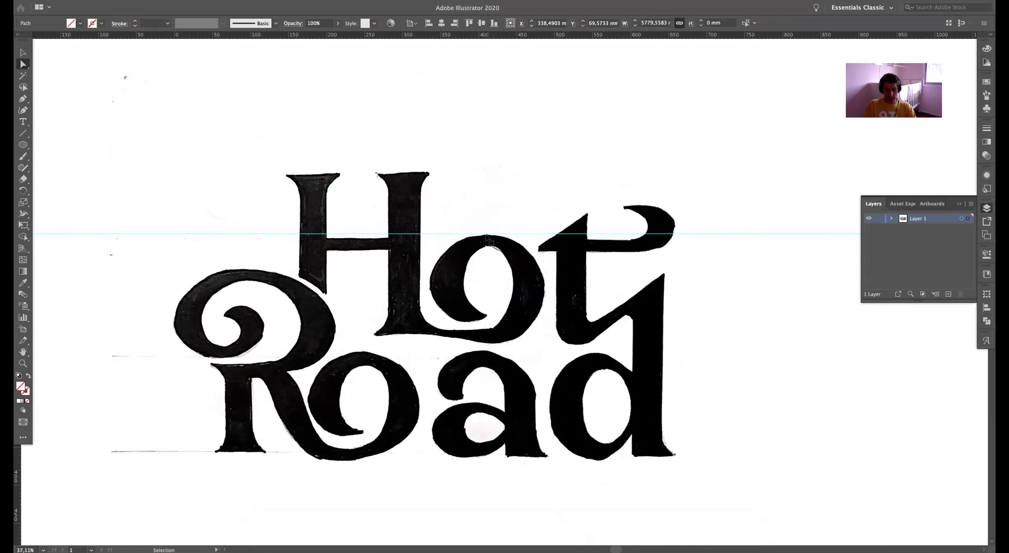
# In the scanned Hot Road sketch, align the horizontal guide with the top edge of the o in Hot
pyautogui.press('super+space')
pyautogui.moveTo(413, 262); pyautogui.dragTo(532, 248)
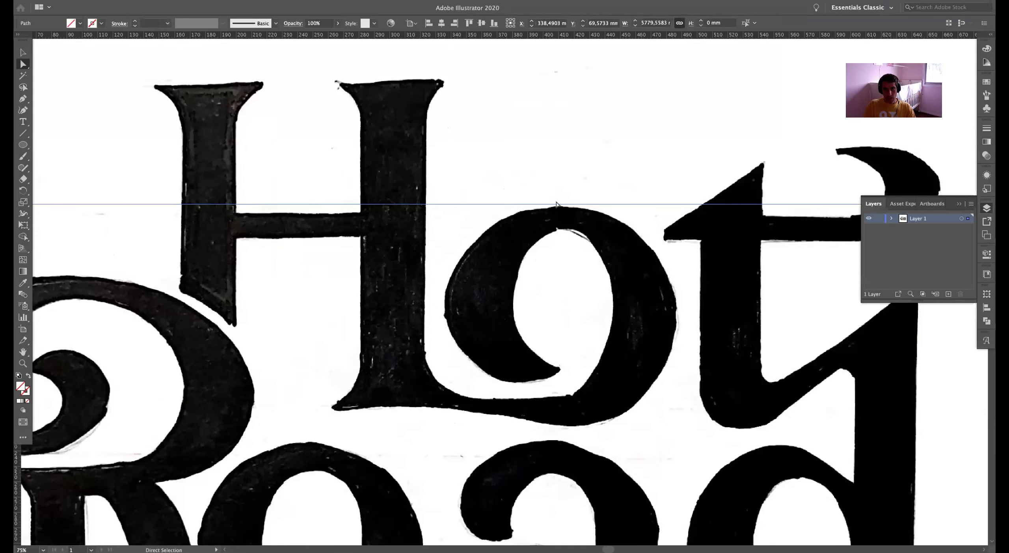
pyautogui.moveTo(558, 204); pyautogui.dragTo(559, 206)
# Place vertical guides at the o's outer left edge and both counter sides, at about X 336, 380 and 446 mm
pyautogui.moveTo(418, 212); pyautogui.dragTo(445, 243)
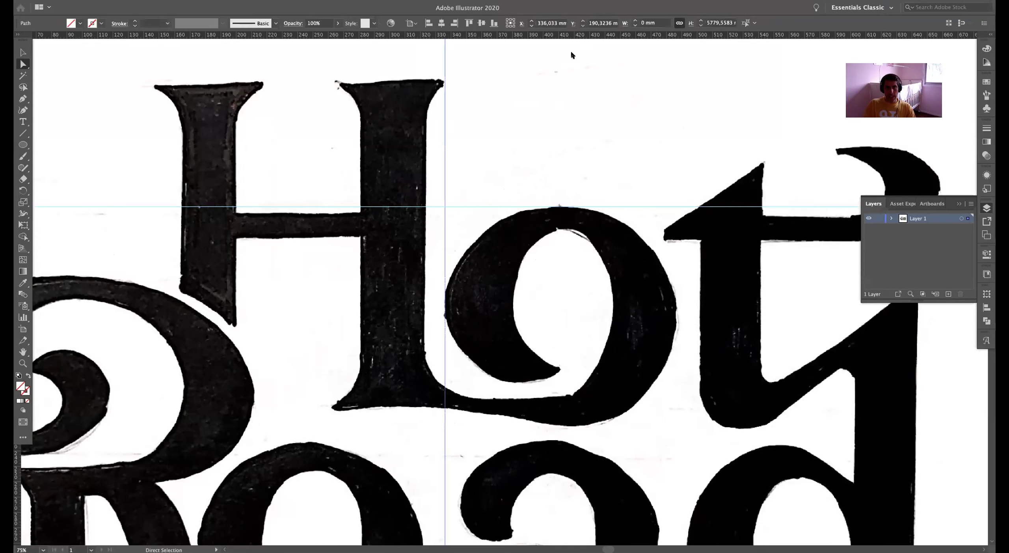
pyautogui.moveTo(372, 36); pyautogui.dragTo(513, 280)
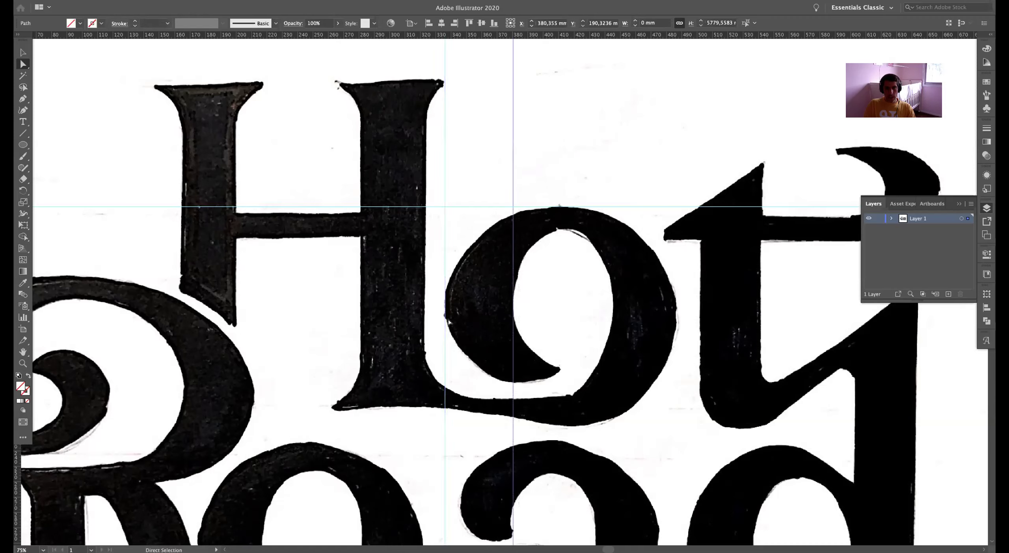
pyautogui.moveTo(368, 37); pyautogui.dragTo(610, 289)
# Place vertical guides at the o's outer right edge, about X 487 mm, and through its top center, about X 413 mm
pyautogui.hscroll(5, 610, 290)
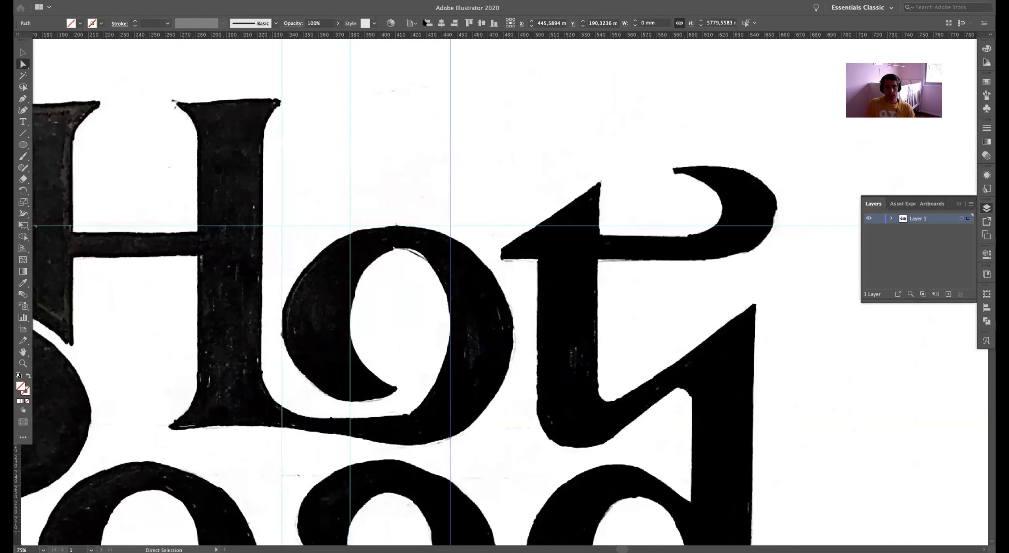
pyautogui.moveTo(423, 35); pyautogui.dragTo(512, 190)
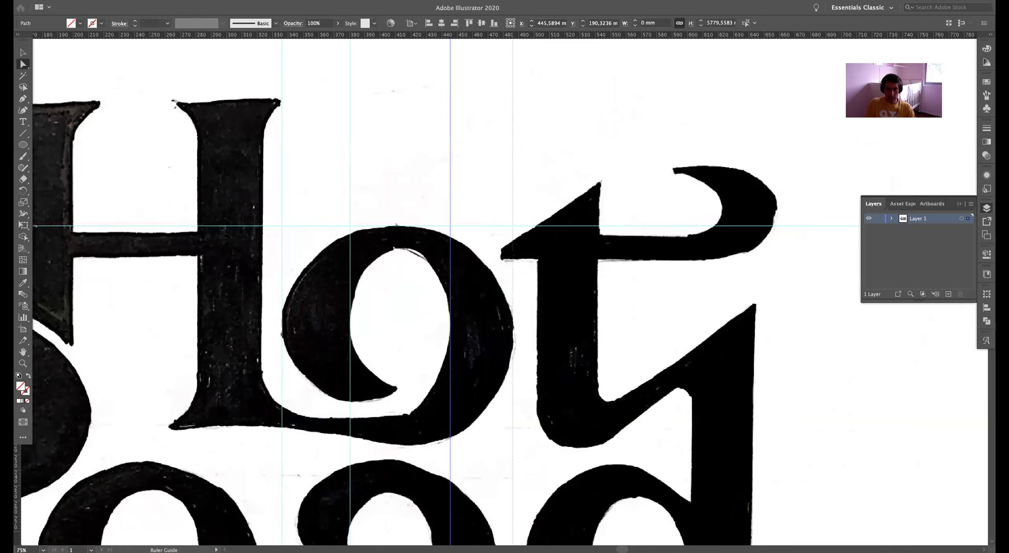
pyautogui.moveTo(513, 252); pyautogui.dragTo(513, 252)
pyautogui.scroll(-3, 378, 177)
pyautogui.hscroll(-1, 378, 177)
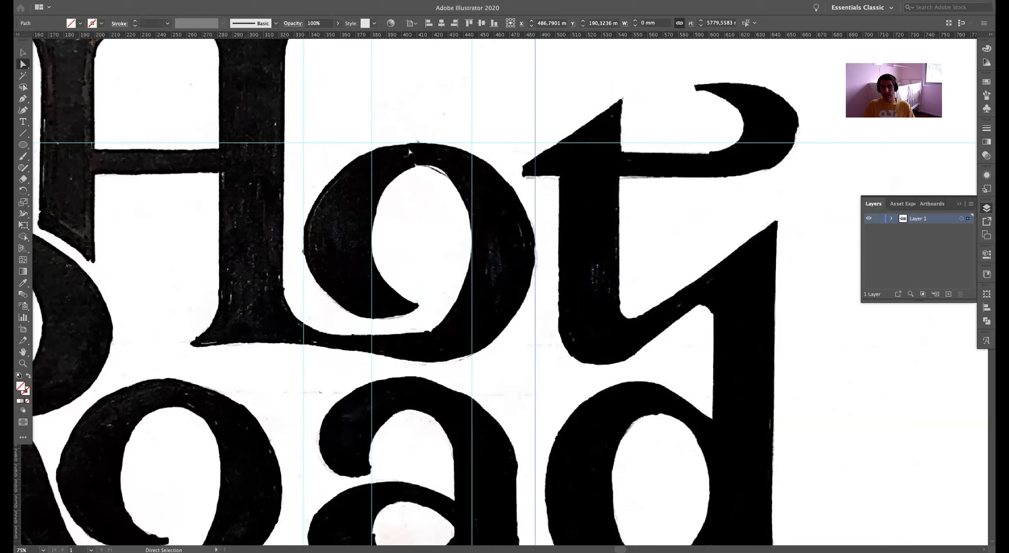
pyautogui.moveTo(418, 37); pyautogui.dragTo(421, 149)
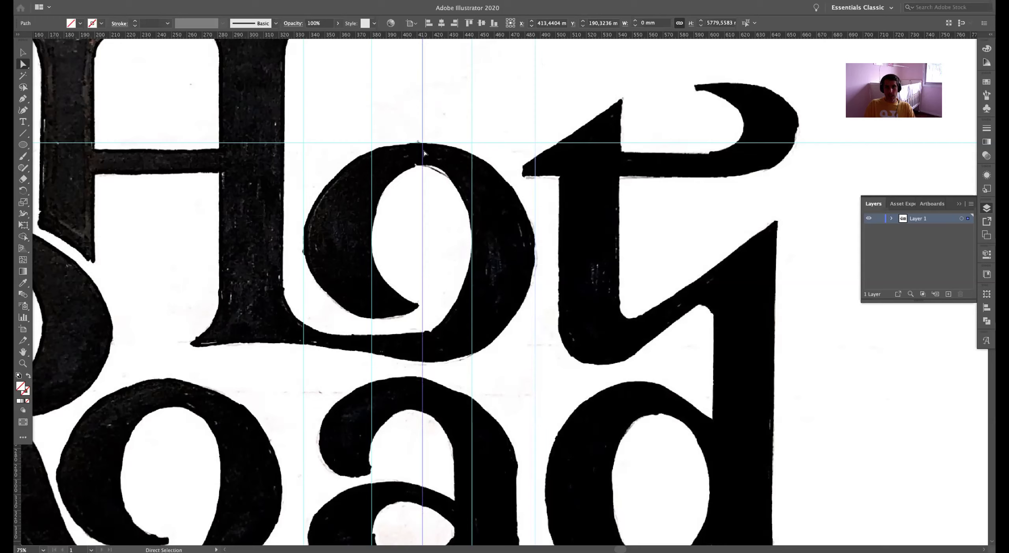
# With the Blob Brush, draw white direction arrows along the o's upper right, left and lower right strokes
pyautogui.press('p')
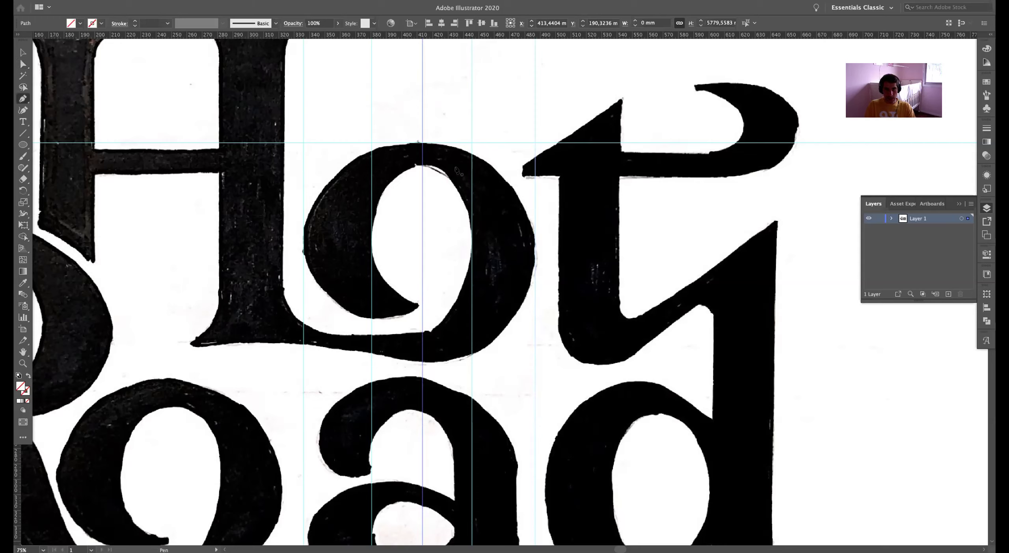
pyautogui.press('b')
pyautogui.hotkey('shift', 'b')
pyautogui.moveTo(431, 154)
pyautogui.mouseDown()
pyautogui.moveTo(477, 173)
pyautogui.moveTo(493, 216)
pyautogui.moveTo(503, 208)
pyautogui.mouseUp()
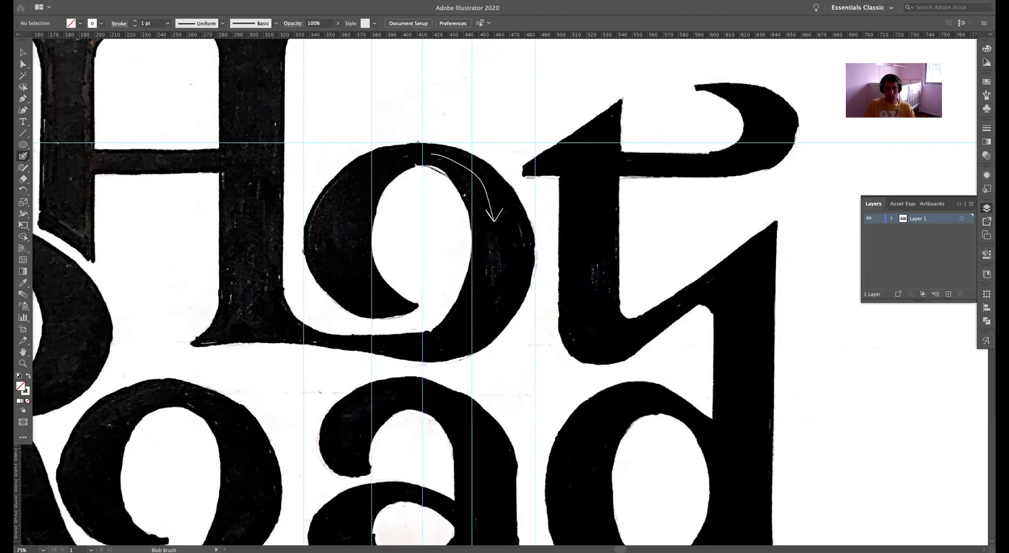
pyautogui.moveTo(403, 301)
pyautogui.mouseDown()
pyautogui.moveTo(372, 292)
pyautogui.moveTo(341, 252)
pyautogui.moveTo(343, 261)
pyautogui.moveTo(390, 166)
pyautogui.mouseUp()
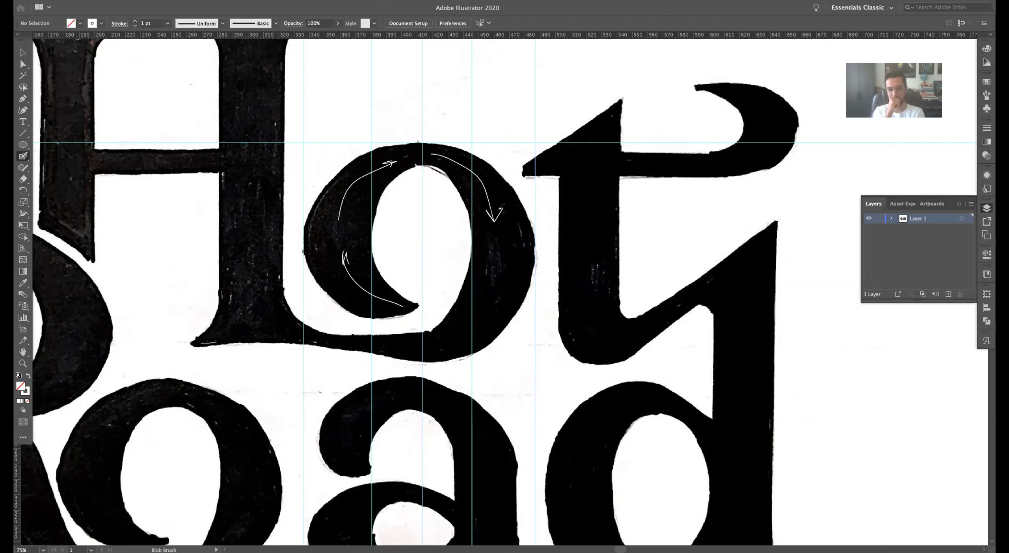
pyautogui.moveTo(502, 296)
pyautogui.mouseDown()
pyautogui.moveTo(470, 333)
pyautogui.moveTo(444, 341)
pyautogui.mouseUp()
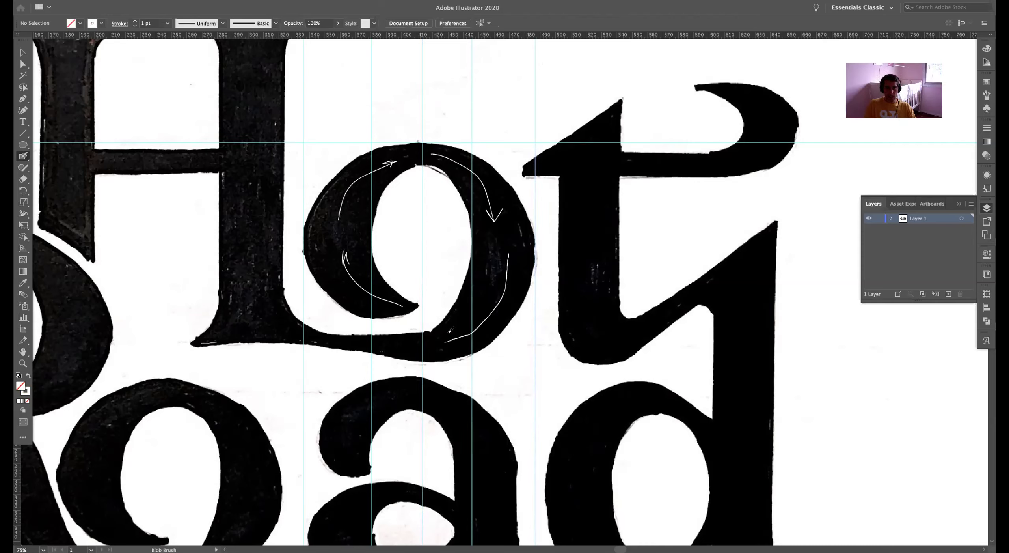
# Draw circles inside the o's left, top, right and bottom strokes, about 14, 11, 13 and 11 mm in diameter
pyautogui.press('v')
pyautogui.press('l')
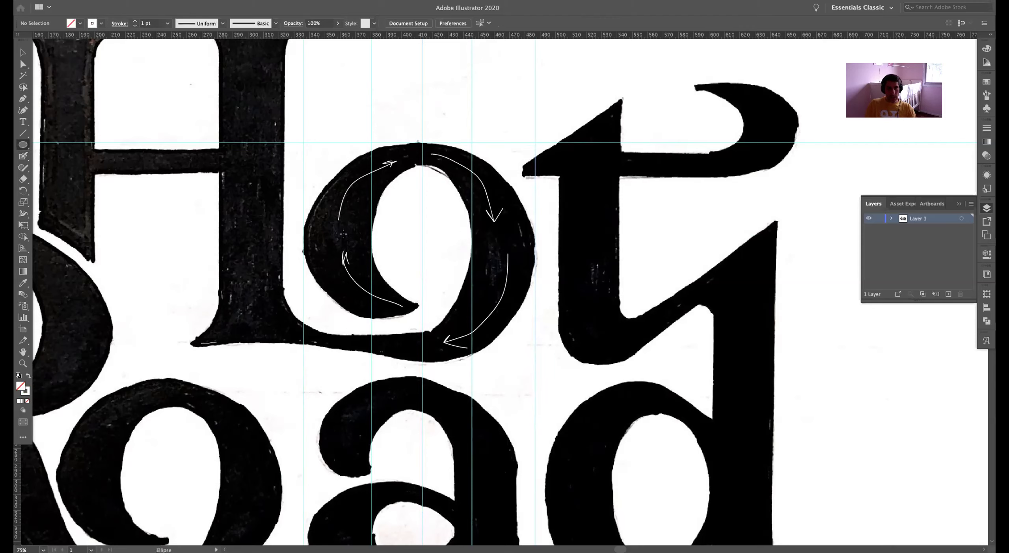
pyautogui.moveTo(350, 232); pyautogui.dragTo(351, 233)
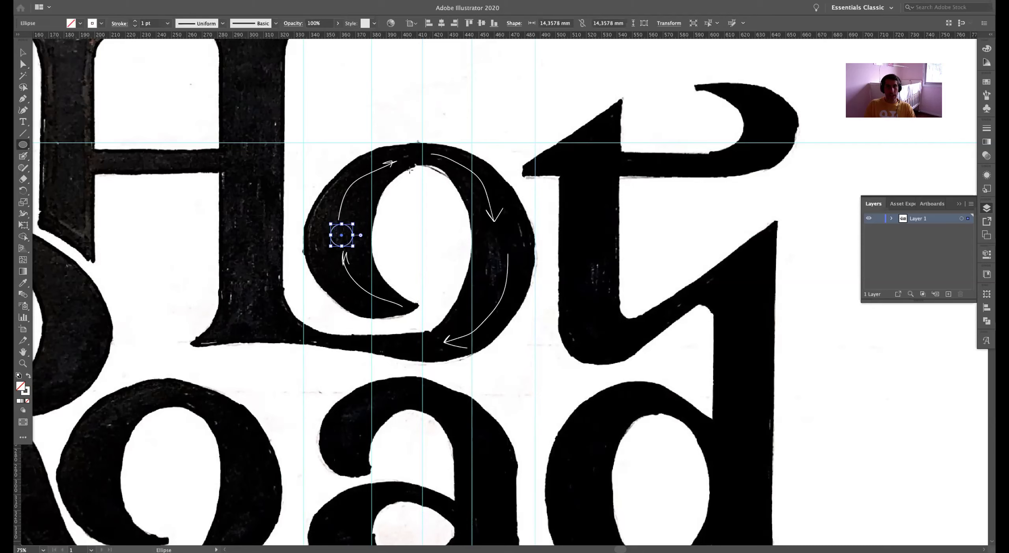
pyautogui.moveTo(416, 146); pyautogui.dragTo(434, 163)
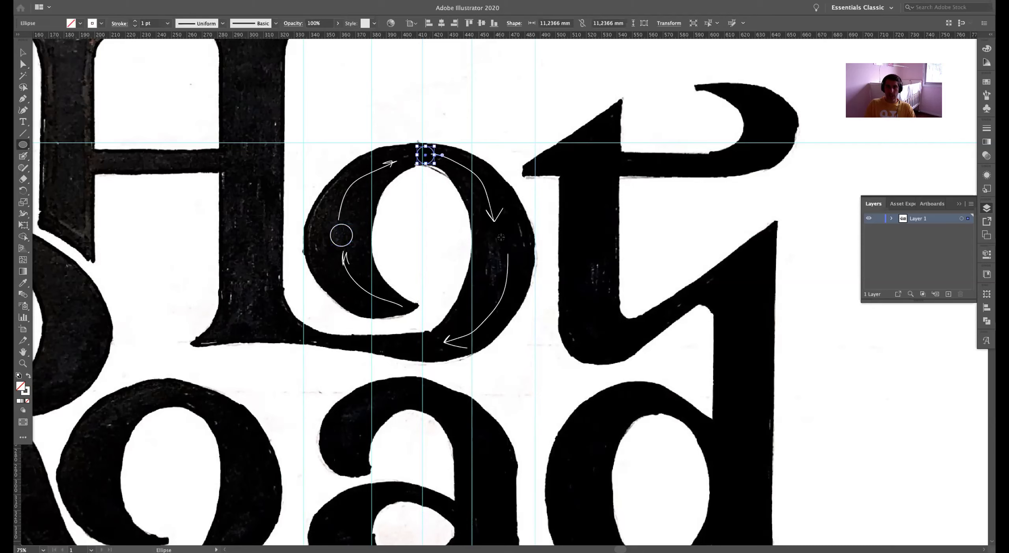
pyautogui.moveTo(501, 238); pyautogui.dragTo(512, 249)
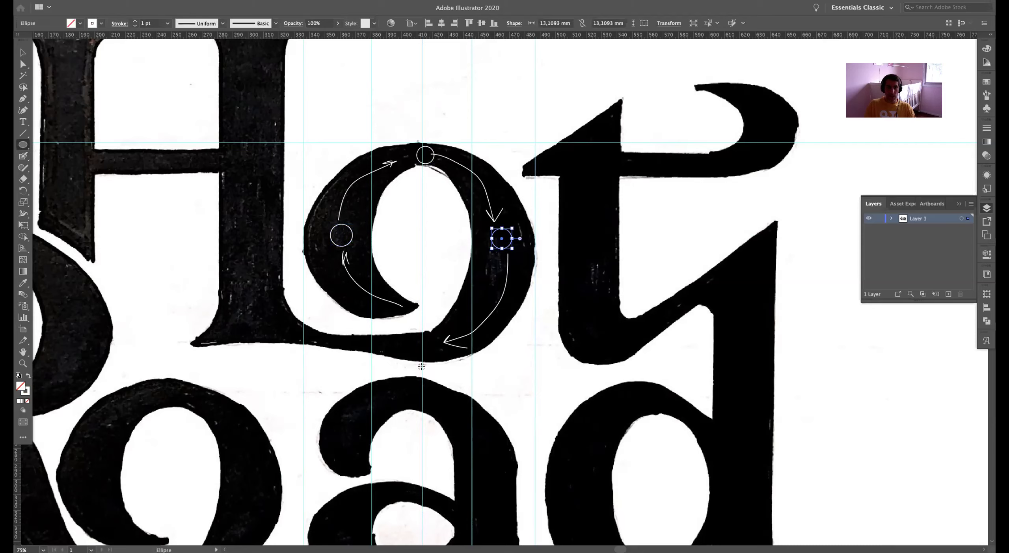
pyautogui.moveTo(421, 349); pyautogui.dragTo(432, 359)
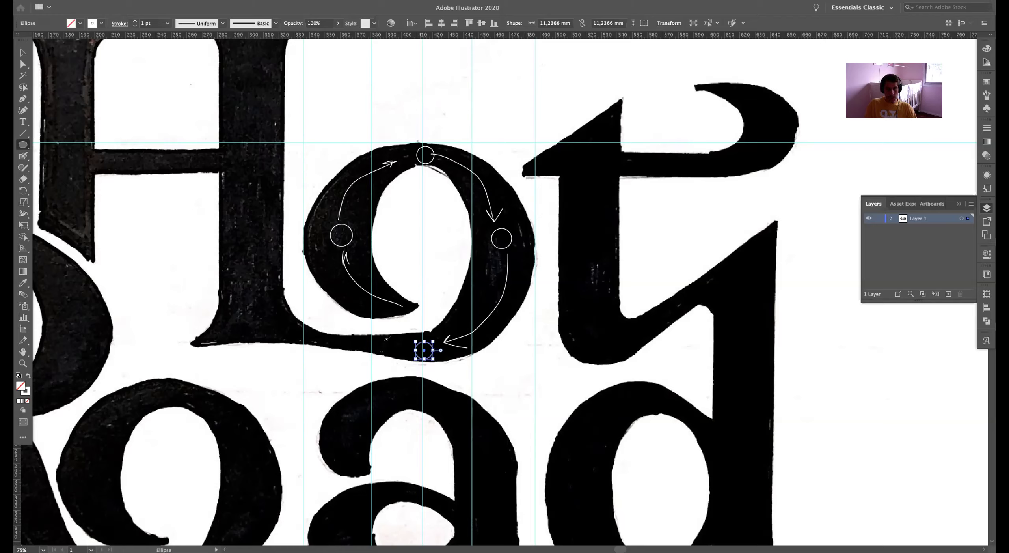
pyautogui.hotkey('shift', 'b')
pyautogui.moveTo(399, 346); pyautogui.dragTo(355, 326)
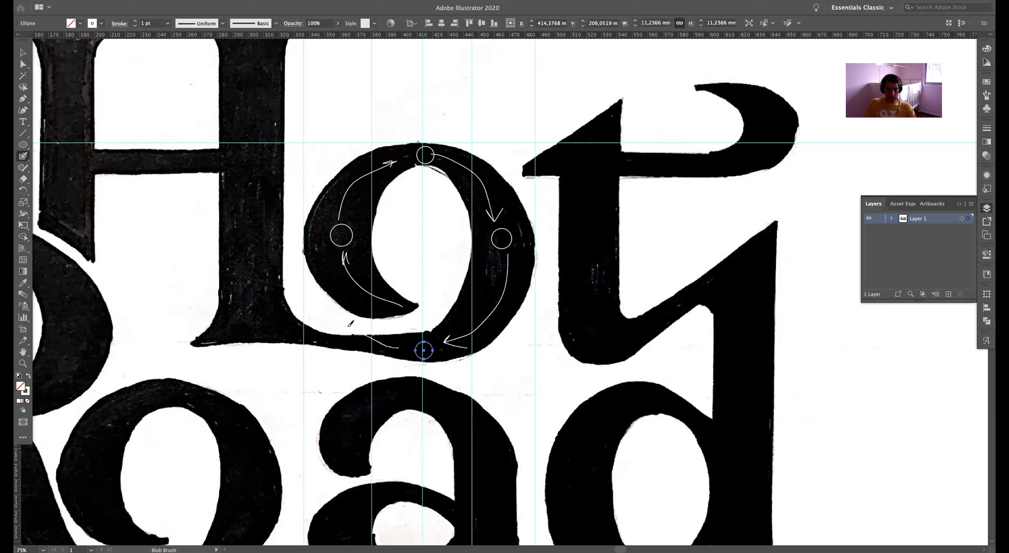
pyautogui.keyDown('super'); pyautogui.click(408, 374); pyautogui.keyUp('super')
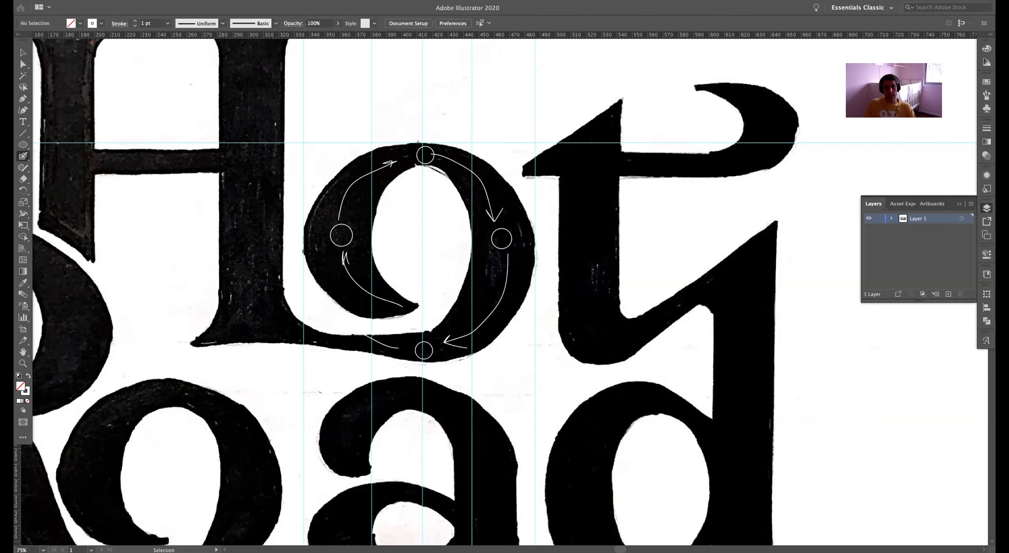
pyautogui.press('super+z')
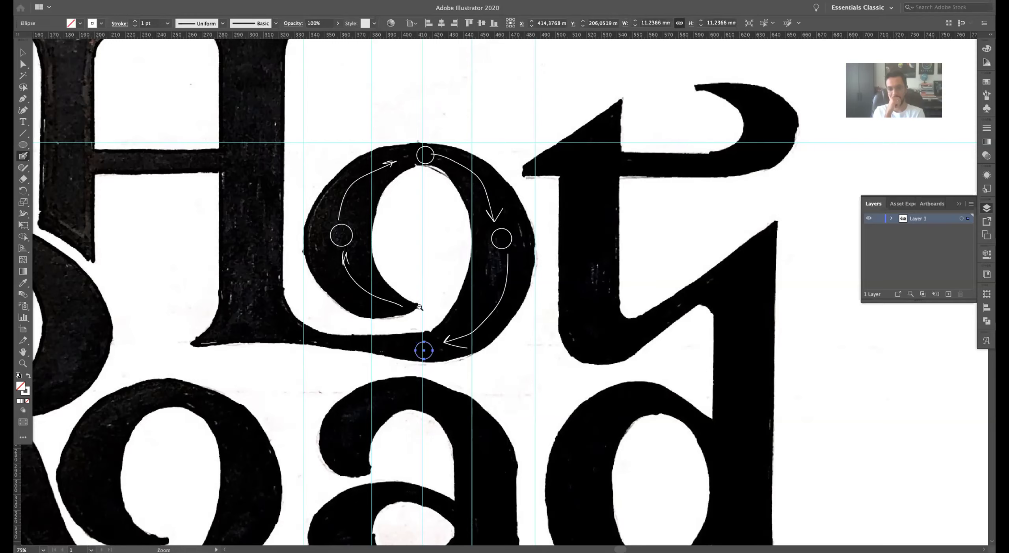
# Hide the guides and remove all the thickness circles and direction arrows from the o
pyautogui.press('super+minus')
pyautogui.hscroll(3, 414, 307)
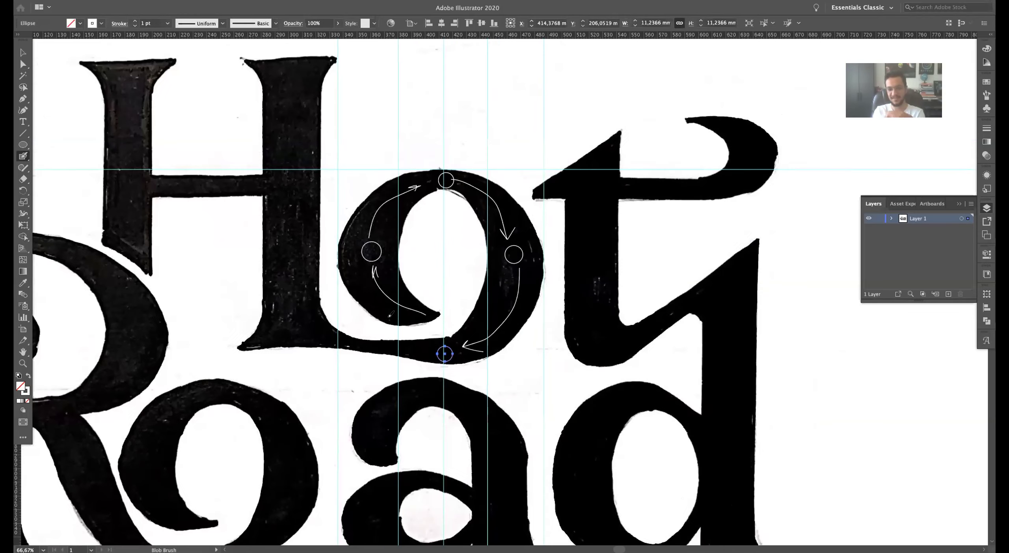
pyautogui.press('v')
pyautogui.press('super+z')
pyautogui.keyDown('alt'); pyautogui.keyDown('super'); pyautogui.click(419, 347); pyautogui.keyUp('super'); pyautogui.keyUp('alt')
pyautogui.keyDown('alt'); pyautogui.keyDown('super'); pyautogui.click(419, 346); pyautogui.keyUp('super'); pyautogui.keyUp('alt')
pyautogui.moveTo(501, 274); pyautogui.dragTo(476, 320)
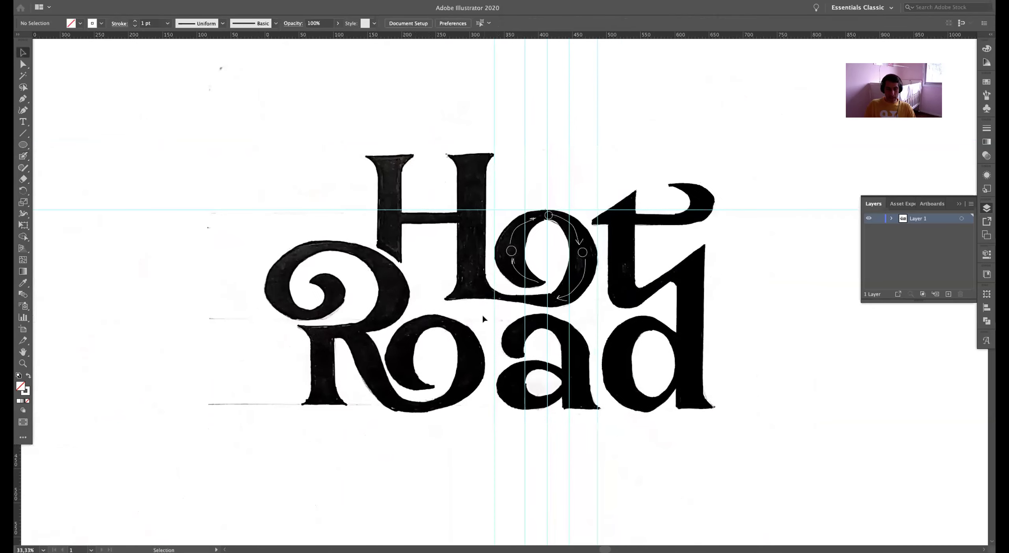
pyautogui.press('super+semicolon')
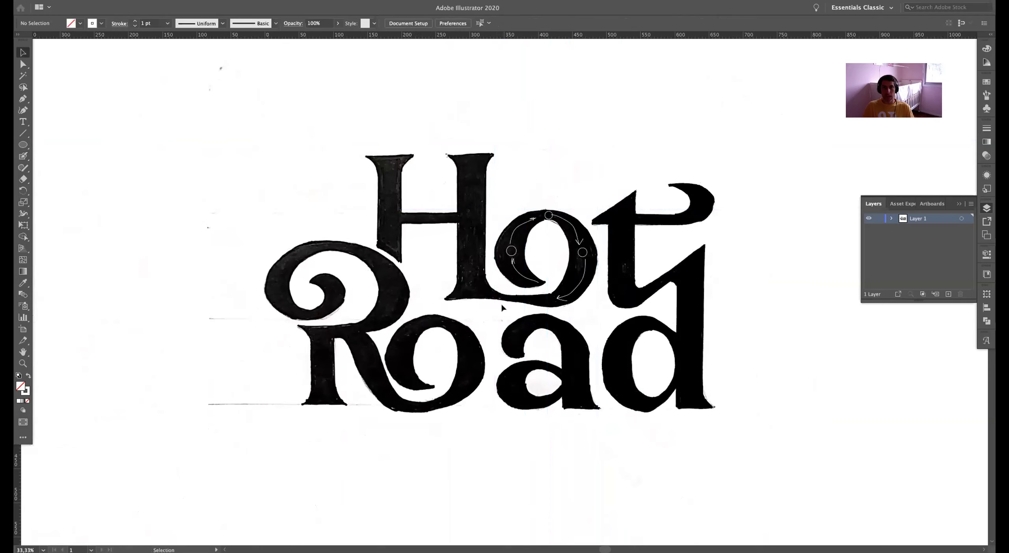
pyautogui.moveTo(512, 312); pyautogui.dragTo(493, 337)
pyautogui.moveTo(470, 232); pyautogui.dragTo(545, 341)
pyautogui.press('Delete')
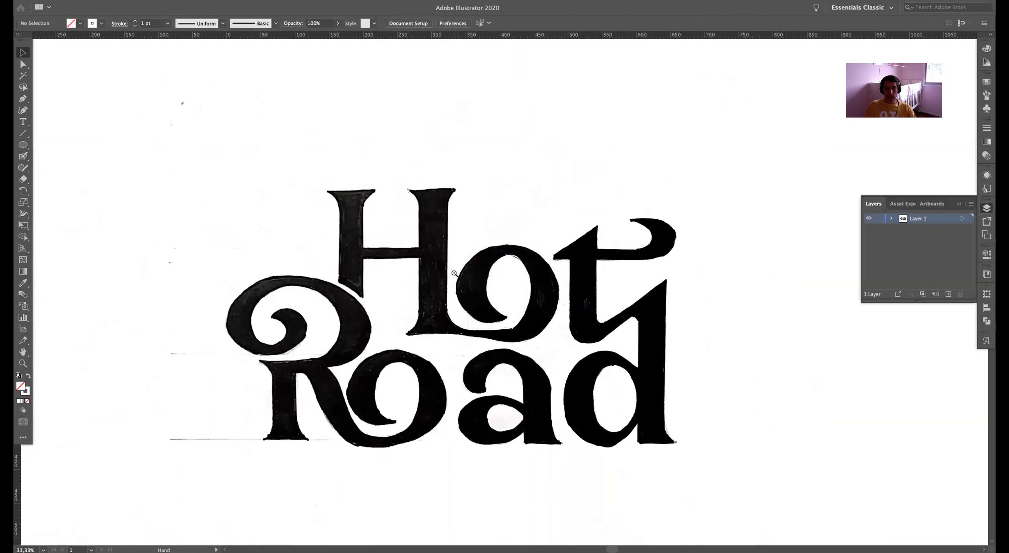
# Start a Pen path with a corner anchor at the o's leftmost edge, at about X 335, Y 135 mm
pyautogui.moveTo(454, 273); pyautogui.dragTo(563, 282)
pyautogui.moveTo(443, 310); pyautogui.dragTo(573, 267)
pyautogui.moveTo(493, 261); pyautogui.dragTo(608, 320)
pyautogui.moveTo(455, 334); pyautogui.dragTo(421, 284)
pyautogui.moveTo(538, 383); pyautogui.dragTo(434, 366)
pyautogui.moveTo(525, 483); pyautogui.dragTo(529, 464)
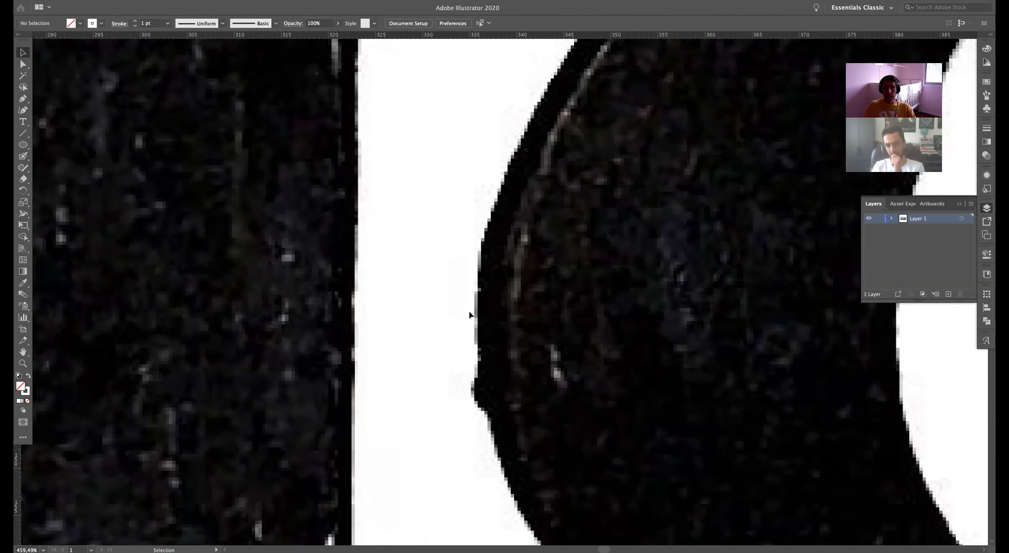
pyautogui.press('p')
pyautogui.keyDown('alt'); pyautogui.keyDown('super'); pyautogui.click(589, 294); pyautogui.keyUp('super'); pyautogui.keyUp('alt')
pyautogui.keyDown('alt'); pyautogui.keyDown('super'); pyautogui.click(588, 294); pyautogui.keyUp('super'); pyautogui.keyUp('alt')
pyautogui.keyDown('alt'); pyautogui.keyDown('super'); pyautogui.click(589, 293); pyautogui.keyUp('super'); pyautogui.keyUp('alt')
pyautogui.keyDown('alt'); pyautogui.keyDown('super'); pyautogui.click(589, 293); pyautogui.keyUp('super'); pyautogui.keyUp('alt')
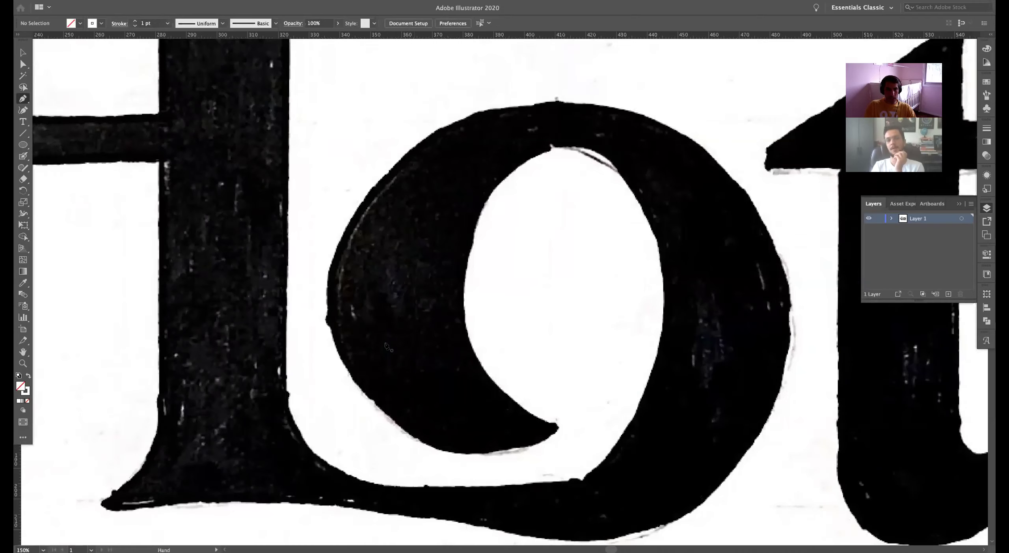
pyautogui.moveTo(386, 346); pyautogui.dragTo(379, 408)
pyautogui.click(318, 361)
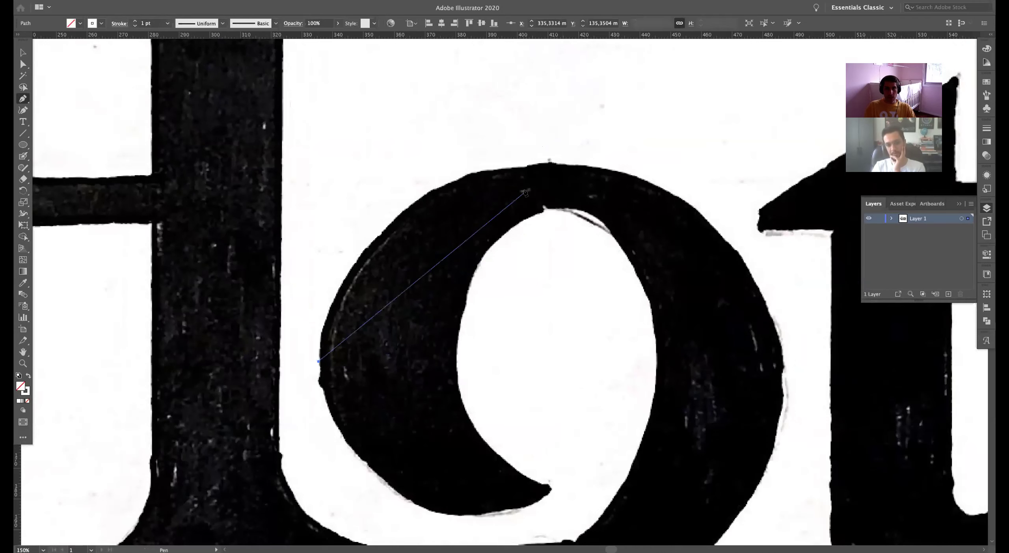
# Continue the path with corner anchors at the o's top, right and bottom extremes
pyautogui.scroll(5, 469, 117)
pyautogui.hscroll(5, 639, 212)
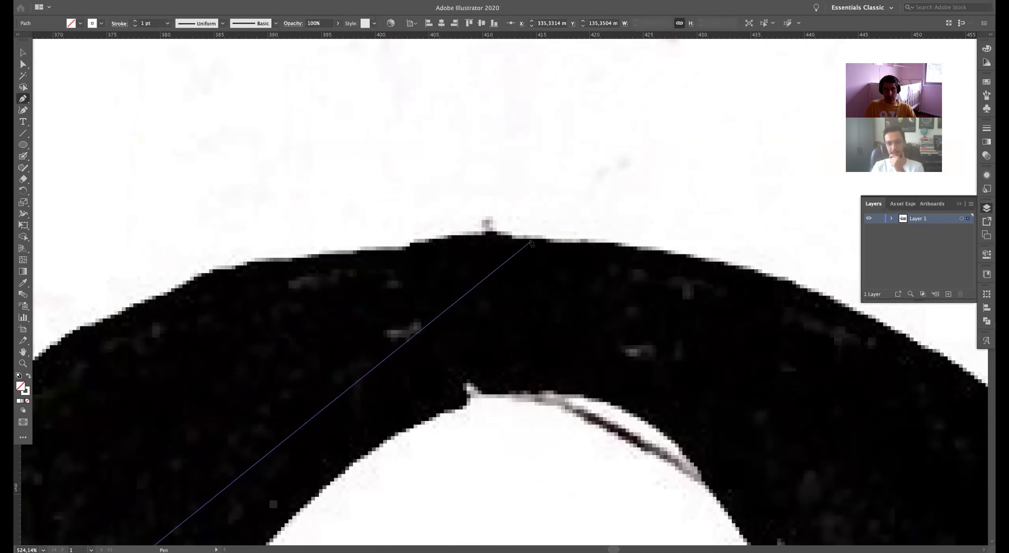
pyautogui.click(531, 241)
pyautogui.keyDown('alt'); pyautogui.keyDown('super'); pyautogui.click(555, 347); pyautogui.keyUp('super'); pyautogui.keyUp('alt')
pyautogui.keyDown('alt'); pyautogui.keyDown('super'); pyautogui.click(555, 346); pyautogui.keyUp('super'); pyautogui.keyUp('alt')
pyautogui.keyDown('alt'); pyautogui.keyDown('super'); pyautogui.click(555, 347); pyautogui.keyUp('super'); pyautogui.keyUp('alt')
pyautogui.keyDown('alt'); pyautogui.keyDown('super'); pyautogui.click(555, 347); pyautogui.keyUp('super'); pyautogui.keyUp('alt')
pyautogui.keyDown('alt'); pyautogui.keyDown('super'); pyautogui.click(555, 347); pyautogui.keyUp('super'); pyautogui.keyUp('alt')
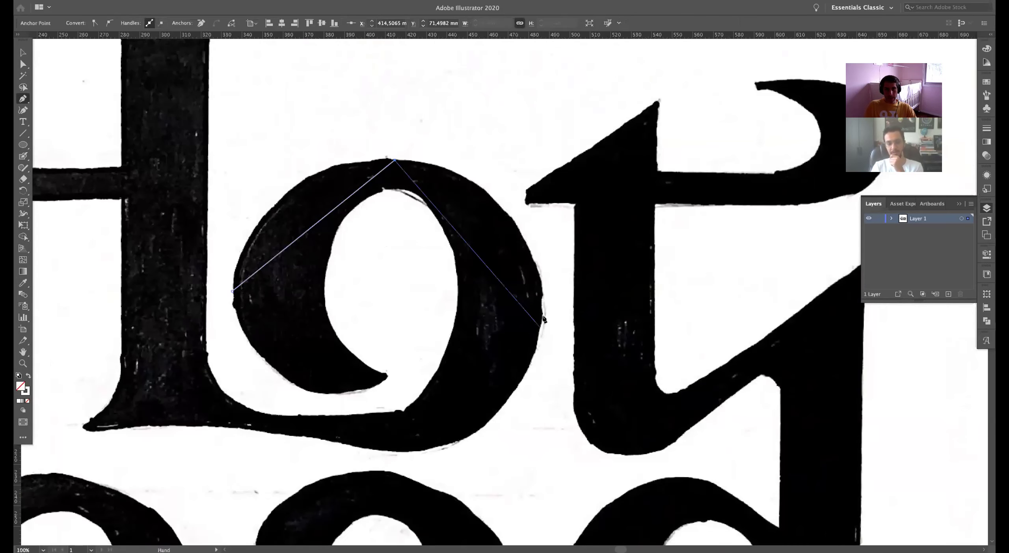
pyautogui.click(540, 305)
pyautogui.click(402, 452)
# Extend the path under the foot of the H's right stem, with anchors at about X 306, 267 and 262 mm
pyautogui.hscroll(-6, 236, 443)
pyautogui.scroll(-1, 237, 443)
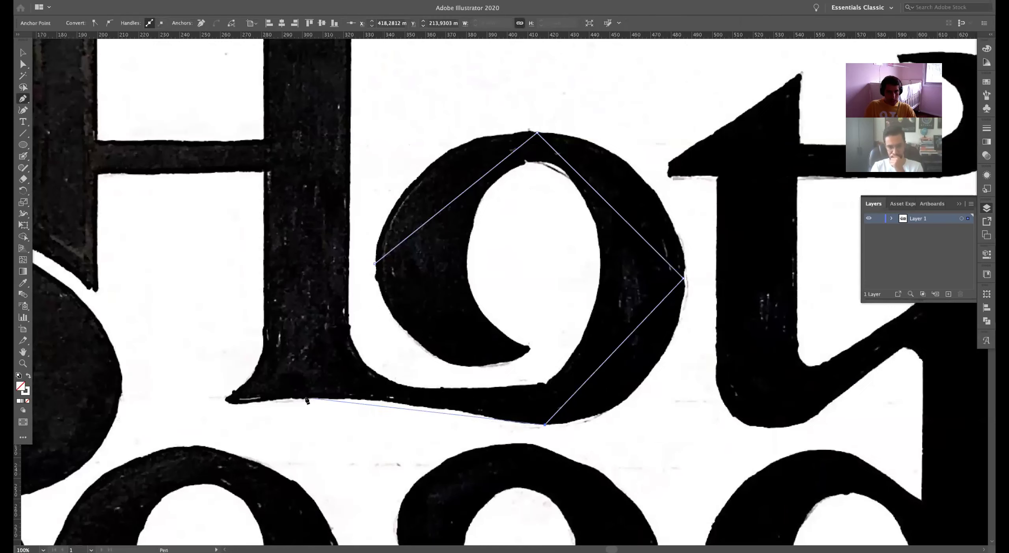
pyautogui.scroll(3, 307, 400)
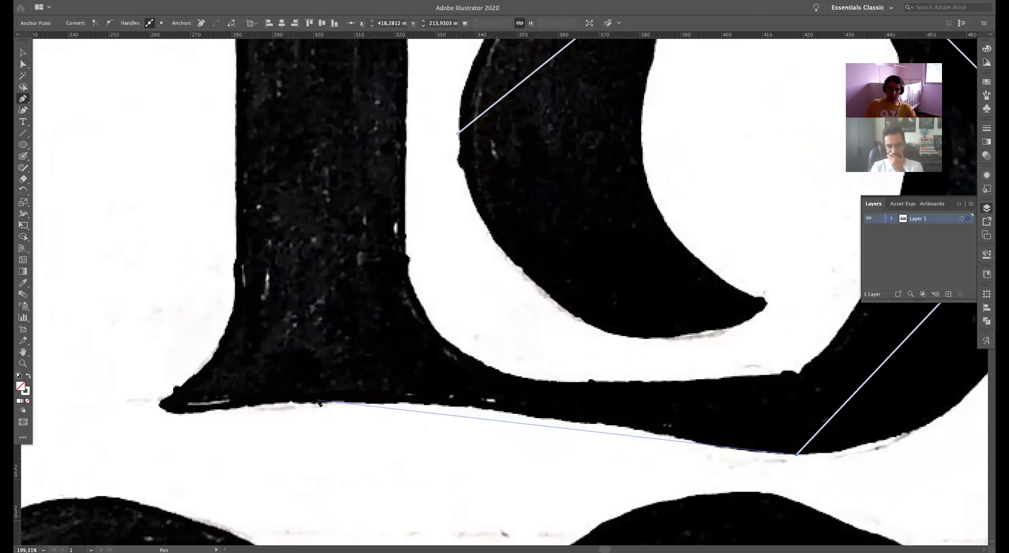
pyautogui.moveTo(337, 401); pyautogui.dragTo(275, 400)
pyautogui.moveTo(215, 405); pyautogui.dragTo(213, 406)
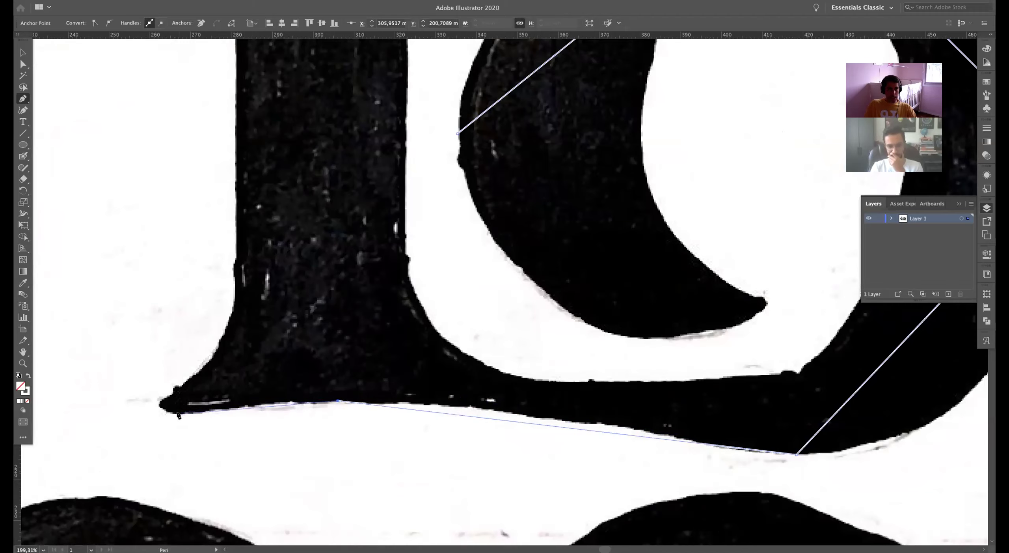
pyautogui.click(178, 414)
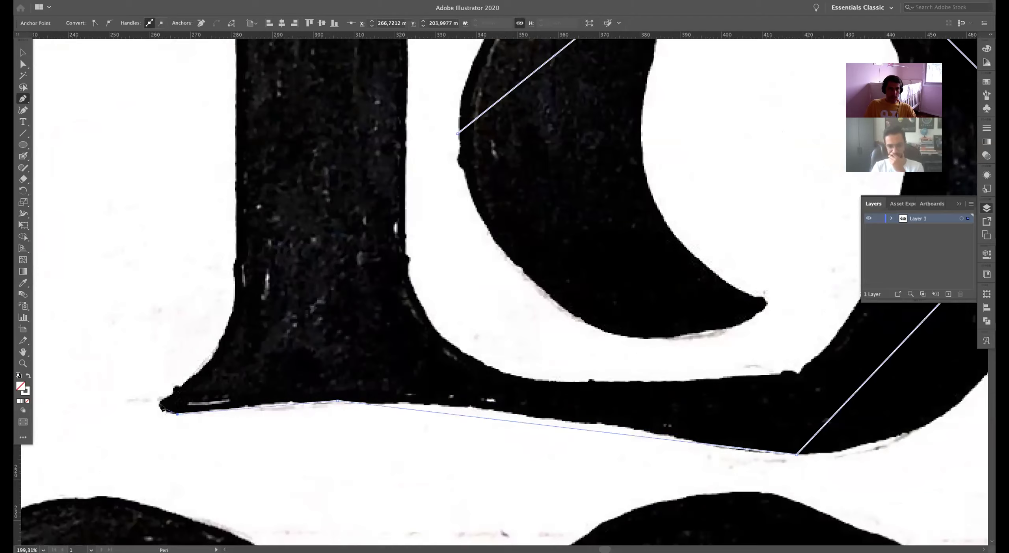
pyautogui.click(158, 404)
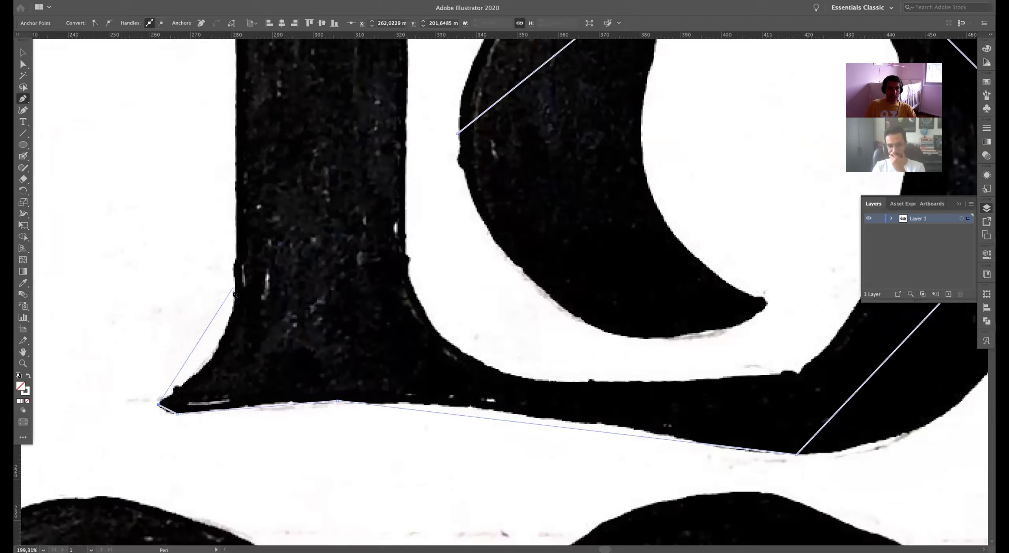
# Extend the path up the left edge of the H's right stem, from about X 281, Y 165 mm to below the top serif
pyautogui.click(236, 255)
pyautogui.keyDown('alt'); pyautogui.keyDown('super'); pyautogui.click(251, 244); pyautogui.keyUp('super'); pyautogui.keyUp('alt')
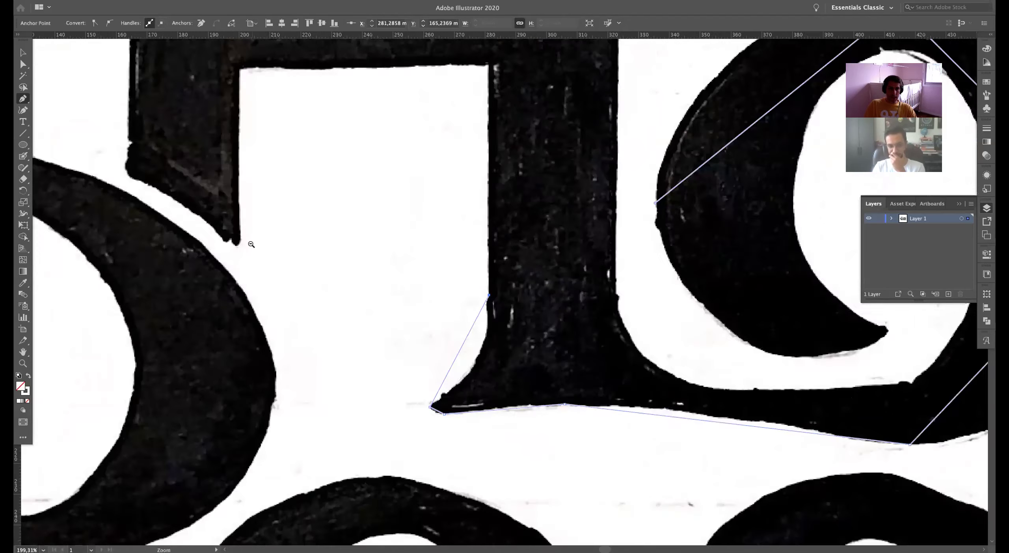
pyautogui.keyDown('alt'); pyautogui.keyDown('super'); pyautogui.click(251, 244); pyautogui.keyUp('super'); pyautogui.keyUp('alt')
pyautogui.keyDown('alt'); pyautogui.keyDown('super'); pyautogui.click(251, 244); pyautogui.keyUp('super'); pyautogui.keyUp('alt')
pyautogui.moveTo(734, 284); pyautogui.dragTo(425, 306)
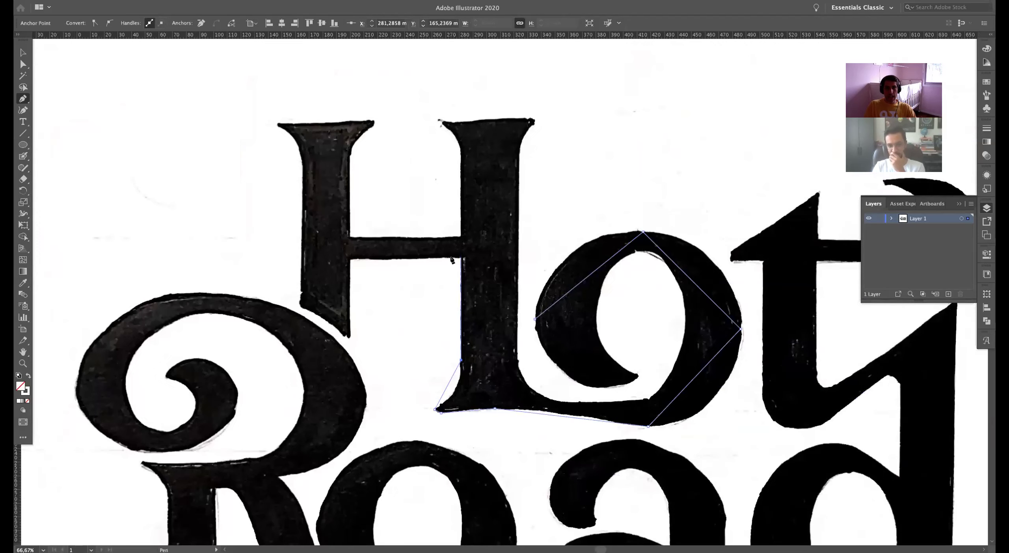
pyautogui.click(461, 152)
pyautogui.moveTo(491, 193); pyautogui.dragTo(379, 173)
# Reselect the path and curve its upper left segment around the o with a vertical left handle and a horizontal top handle
pyautogui.press('v')
pyautogui.click(414, 237)
pyautogui.moveTo(413, 244); pyautogui.dragTo(332, 213)
pyautogui.press('a')
pyautogui.click(394, 228)
pyautogui.press('p')
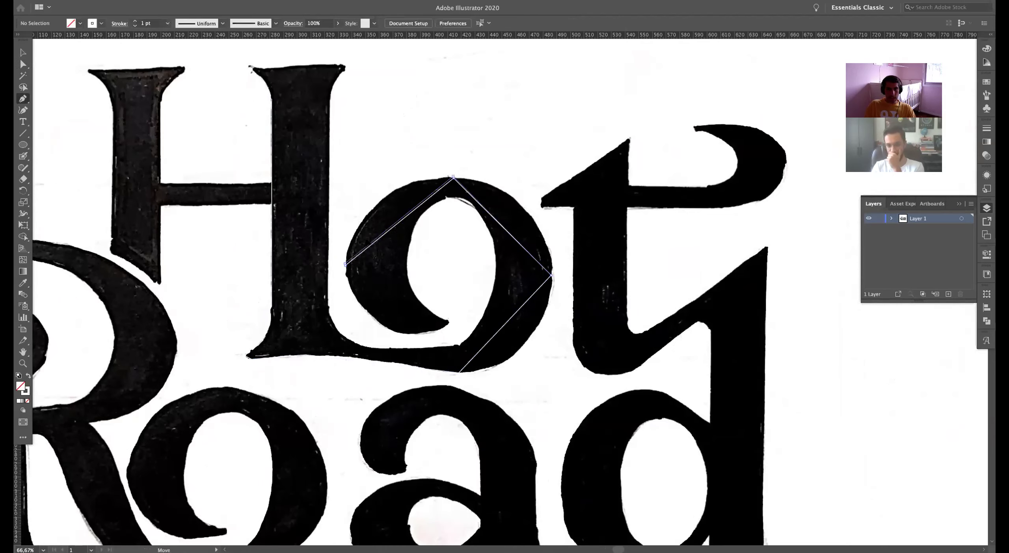
pyautogui.moveTo(345, 265); pyautogui.dragTo(346, 222)
pyautogui.moveTo(455, 177); pyautogui.dragTo(381, 178)
pyautogui.moveTo(363, 231); pyautogui.dragTo(341, 251)
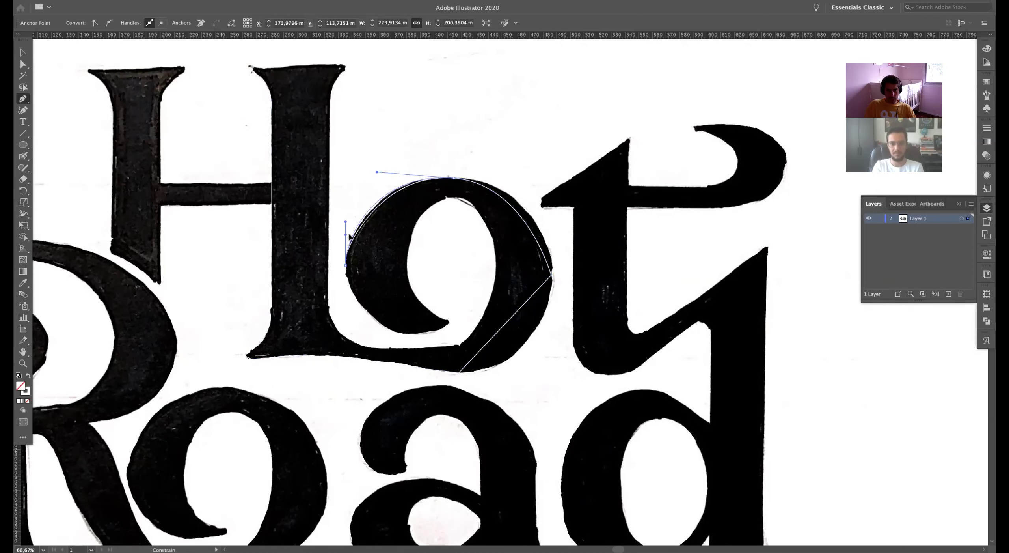
pyautogui.moveTo(376, 174); pyautogui.dragTo(378, 178)
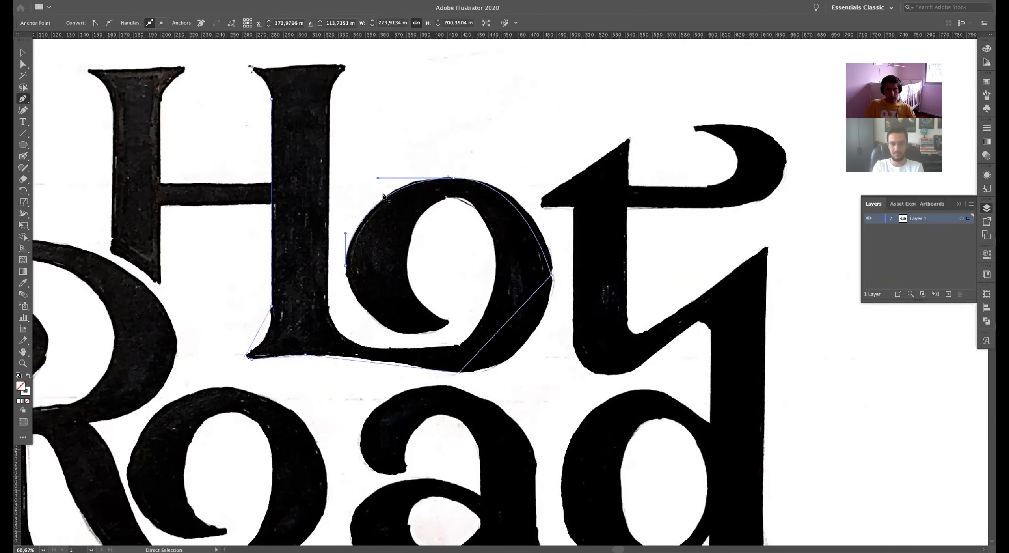
# Set the path's stroke color to red, FF0000
pyautogui.press('p')
pyautogui.press('Tab')
pyautogui.press('Tab')
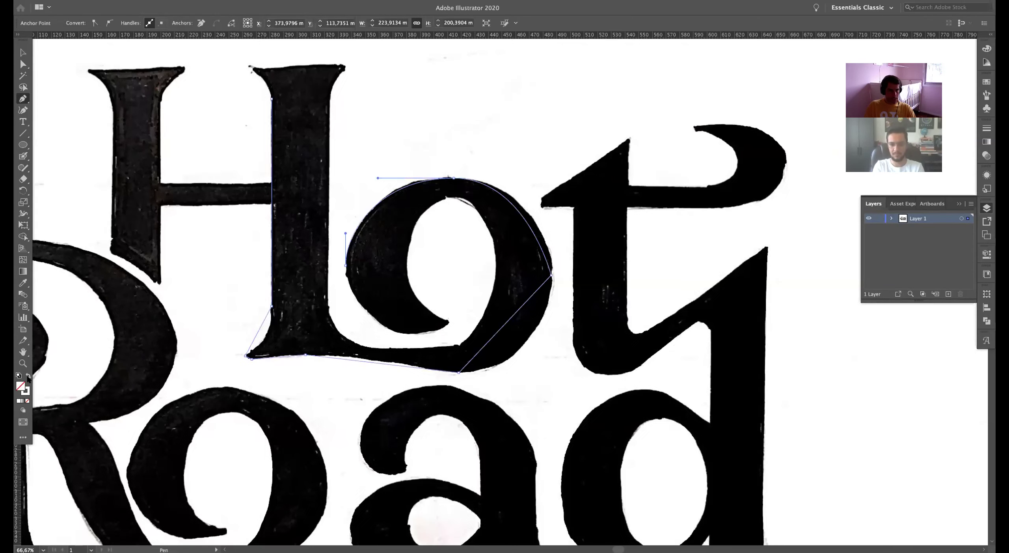
pyautogui.doubleClick(26, 391)
pyautogui.write('ff0000')
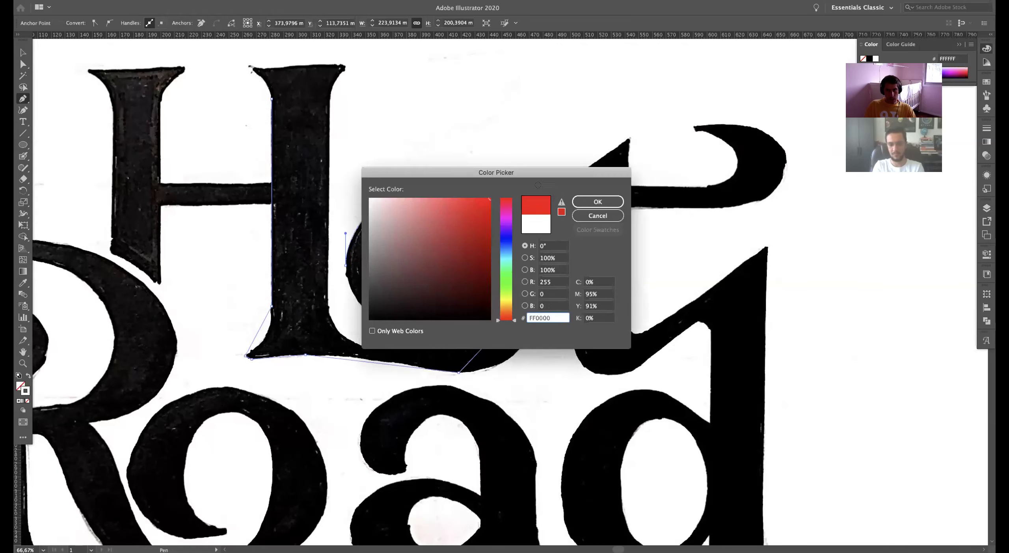
pyautogui.click(595, 200)
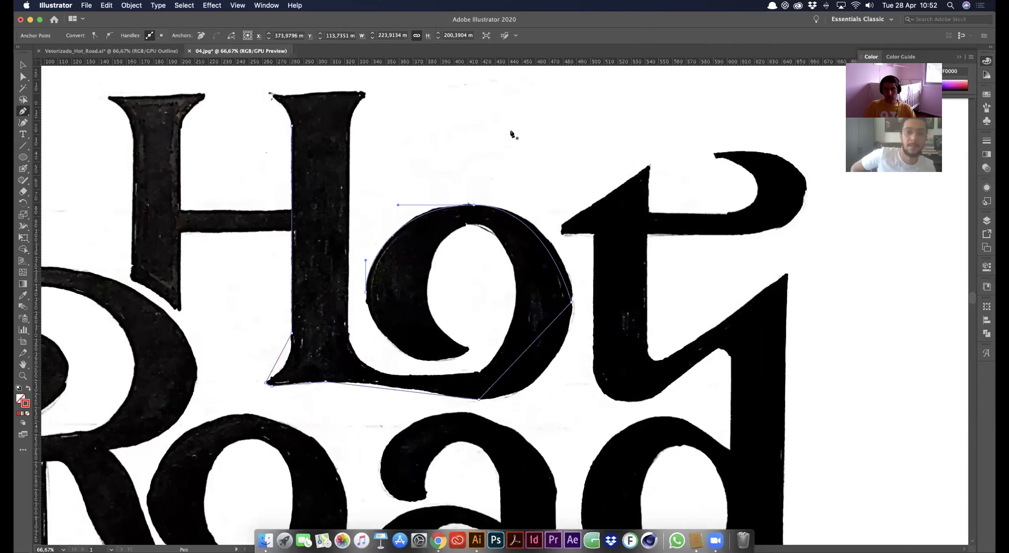
# Increase the path's stroke weight to 7 pt and deselect the path
pyautogui.click(986, 60)
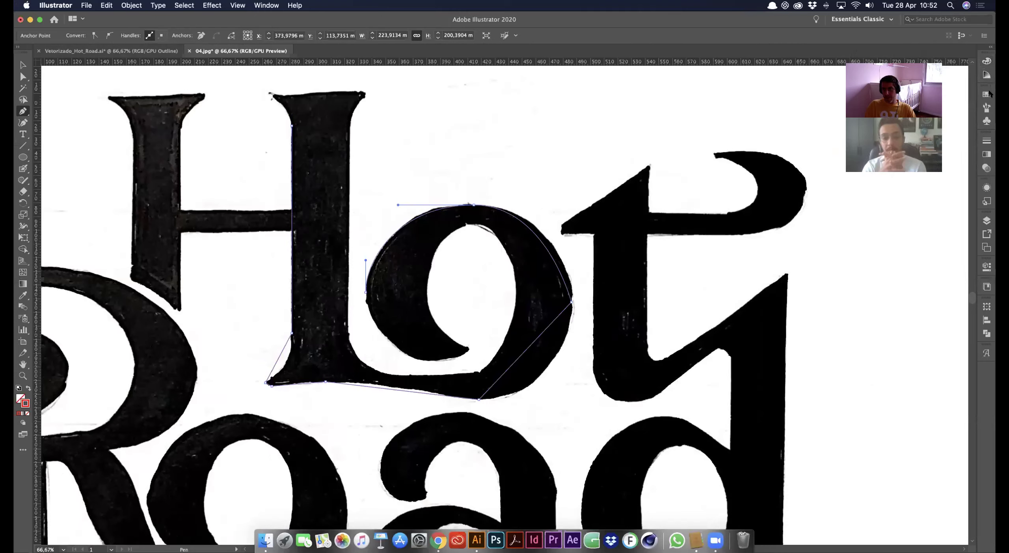
pyautogui.click(987, 141)
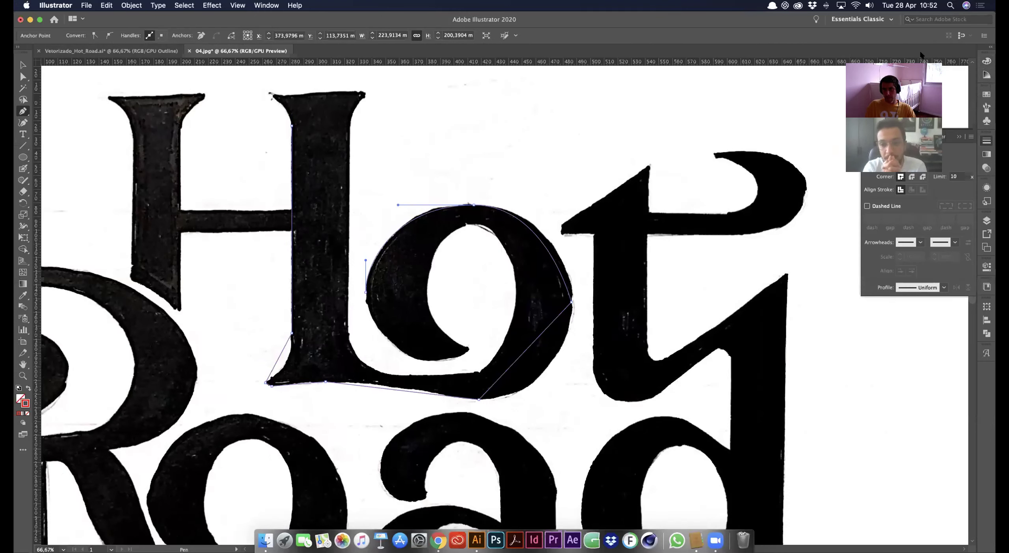
pyautogui.click(900, 150)
pyautogui.click(899, 149)
pyautogui.click(899, 148)
pyautogui.click(899, 148)
pyautogui.click(899, 148)
pyautogui.click(899, 149)
pyautogui.keyDown('super'); pyautogui.click(478, 248); pyautogui.keyUp('super')
pyautogui.hscroll(3, 479, 252)
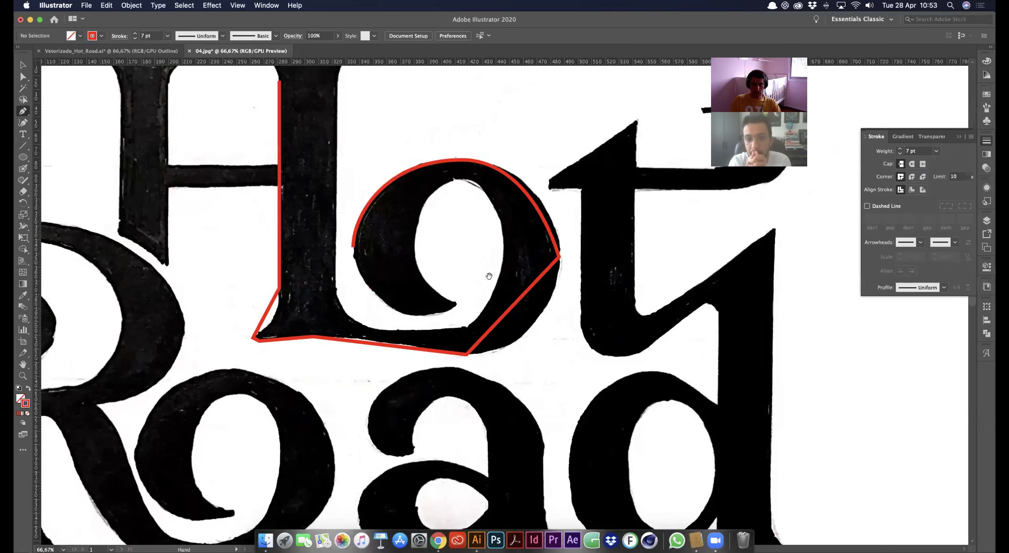
# Curve the path around the o's right side with vertical handles at the right anchor and horizontal handles at the bottom anchor
pyautogui.press('a')
pyautogui.click(478, 204)
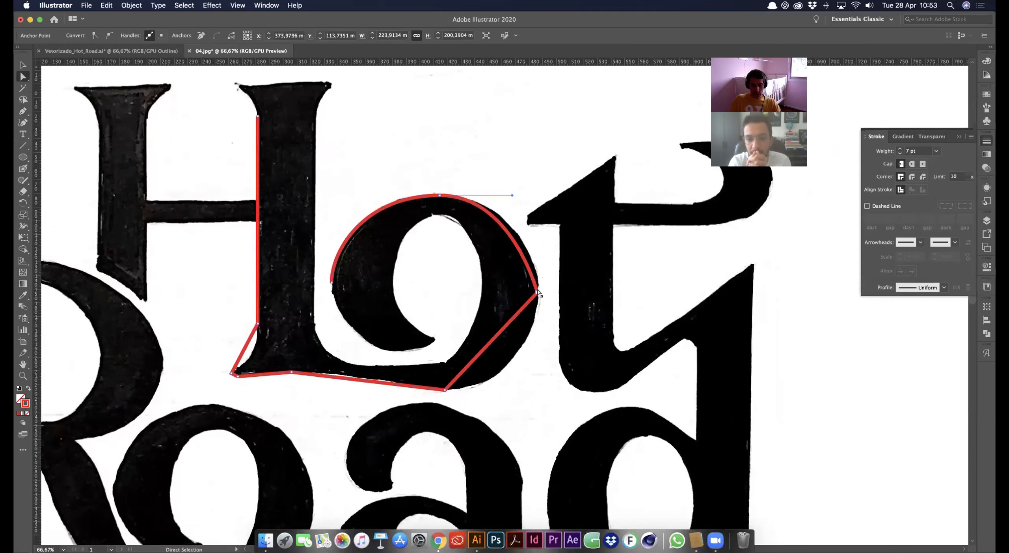
pyautogui.hotkey('shift', 'c')
pyautogui.moveTo(536, 293); pyautogui.dragTo(537, 336)
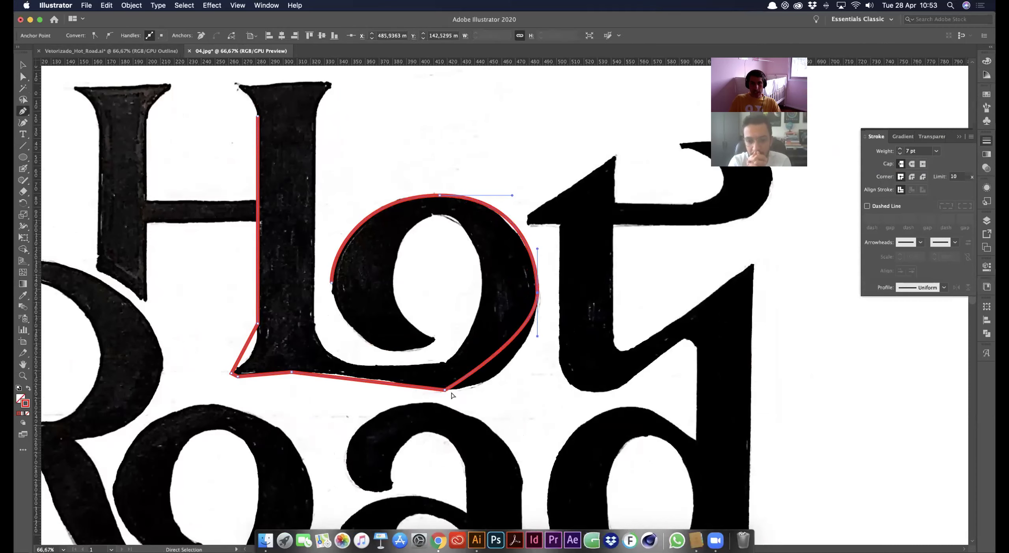
pyautogui.moveTo(445, 390); pyautogui.dragTo(506, 384)
pyautogui.moveTo(537, 336); pyautogui.dragTo(538, 342)
pyautogui.keyDown('super'); pyautogui.click(507, 294); pyautogui.keyUp('super')
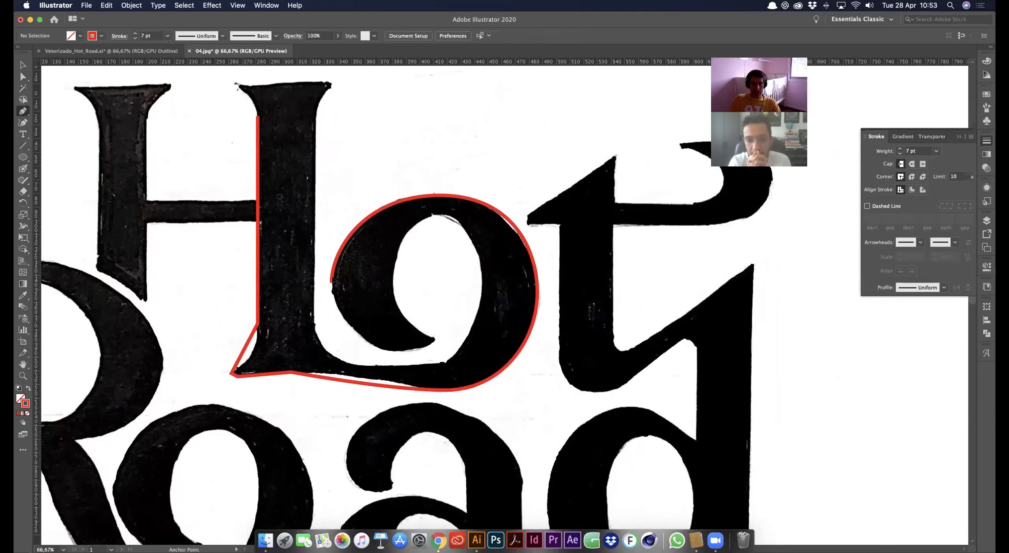
# Extend the path around the o's lower left to about X 379, Y 186 mm and lengthen the left anchor's vertical handles
pyautogui.moveTo(332, 282); pyautogui.dragTo(330, 308)
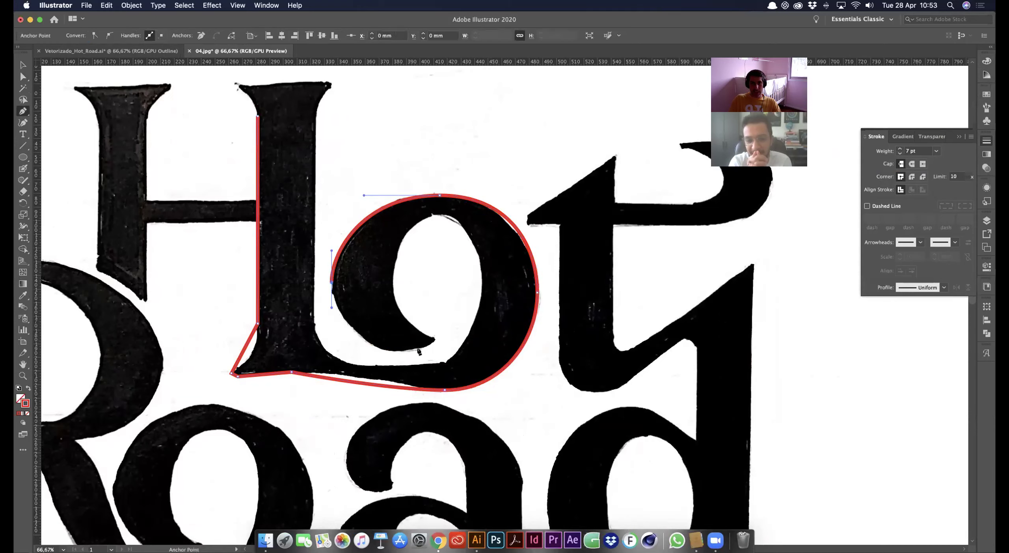
pyautogui.moveTo(392, 350); pyautogui.dragTo(417, 351)
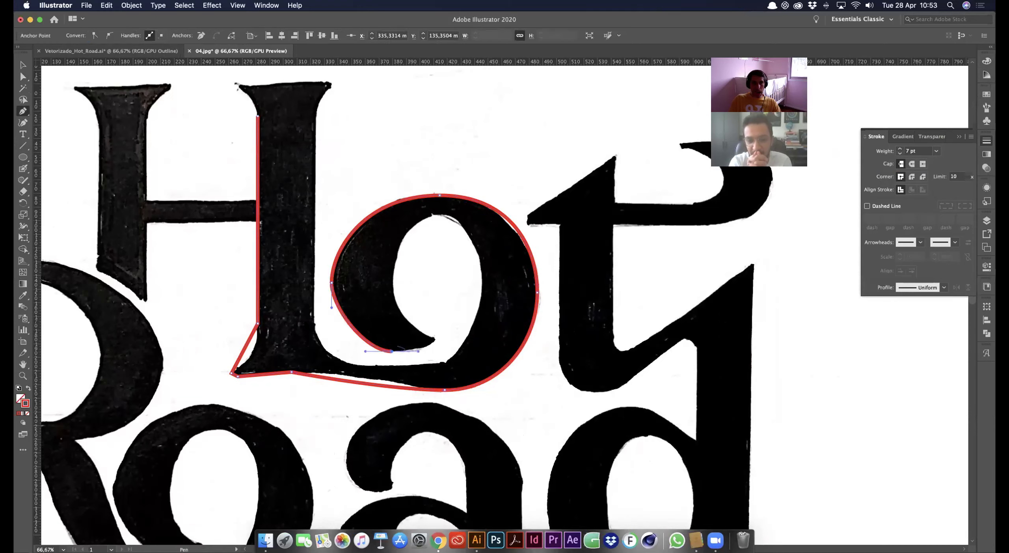
pyautogui.moveTo(332, 307); pyautogui.dragTo(329, 317)
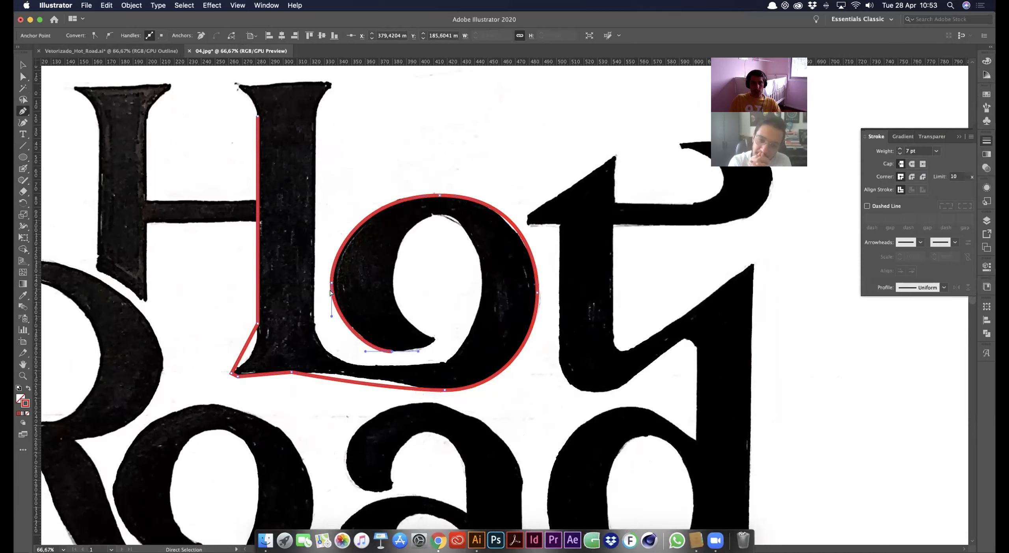
pyautogui.keyDown('super'); pyautogui.click(332, 283); pyautogui.keyUp('super')
pyautogui.moveTo(332, 250); pyautogui.dragTo(332, 235)
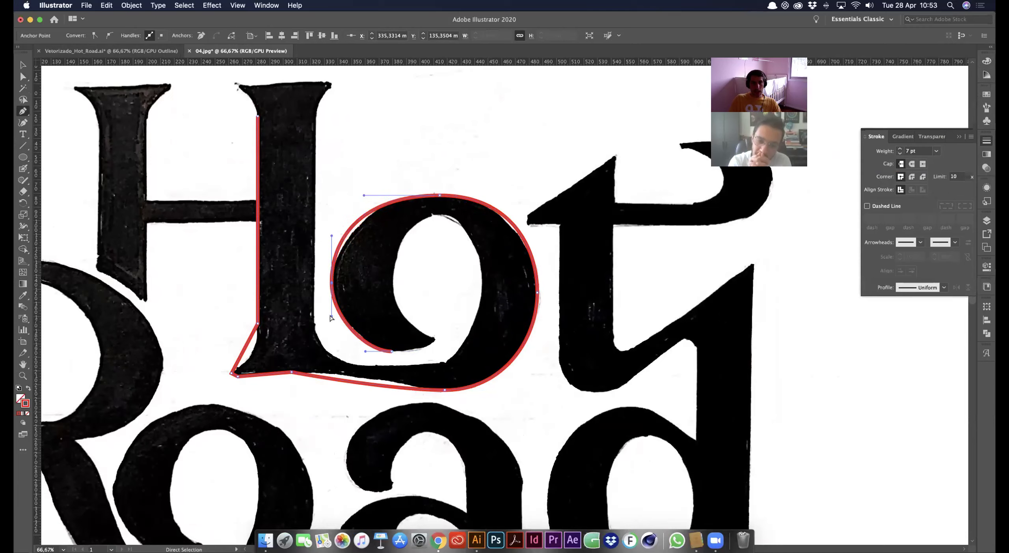
# Deselect the traced path and switch to the Vetorizado_Hot_Road.ai document, closing in on the vector lettering
pyautogui.scroll(-5, 406, 322)
pyautogui.hscroll(2, 406, 321)
pyautogui.press('v')
pyautogui.click(436, 333)
pyautogui.keyDown('alt'); pyautogui.keyDown('super'); pyautogui.click(436, 333); pyautogui.keyUp('super'); pyautogui.keyUp('alt')
pyautogui.keyDown('alt'); pyautogui.keyDown('super'); pyautogui.click(436, 333); pyautogui.keyUp('super'); pyautogui.keyUp('alt')
pyautogui.scroll(2, 465, 329)
pyautogui.hscroll(4, 464, 329)
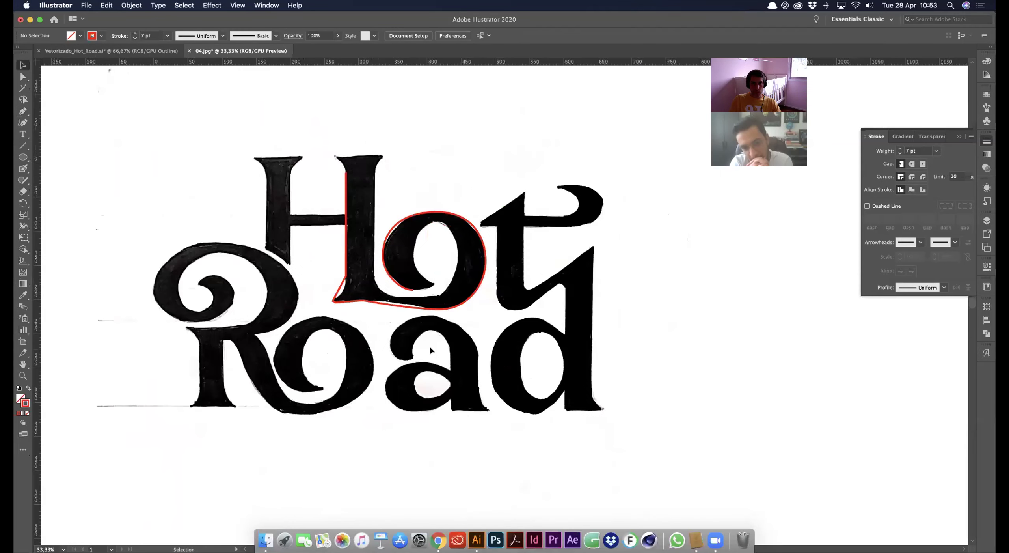
pyautogui.click(164, 51)
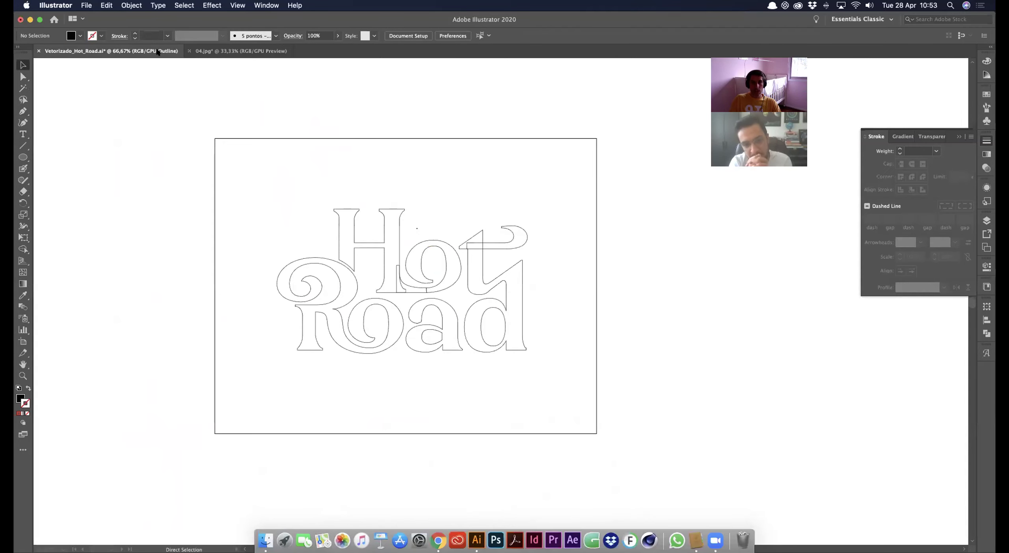
pyautogui.moveTo(432, 327); pyautogui.dragTo(579, 315)
pyautogui.moveTo(475, 282); pyautogui.dragTo(508, 349)
# Draw a circle about 115 px across over the o of Hot, spanning its outer contour's left and right extremes
pyautogui.press('l')
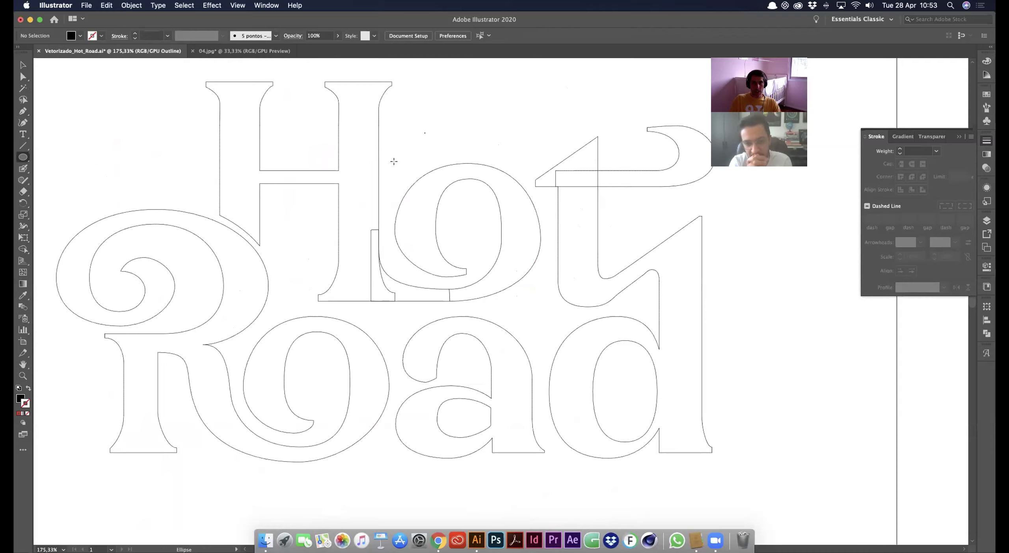
pyautogui.keyDown('super'); pyautogui.click(465, 163); pyautogui.keyUp('super')
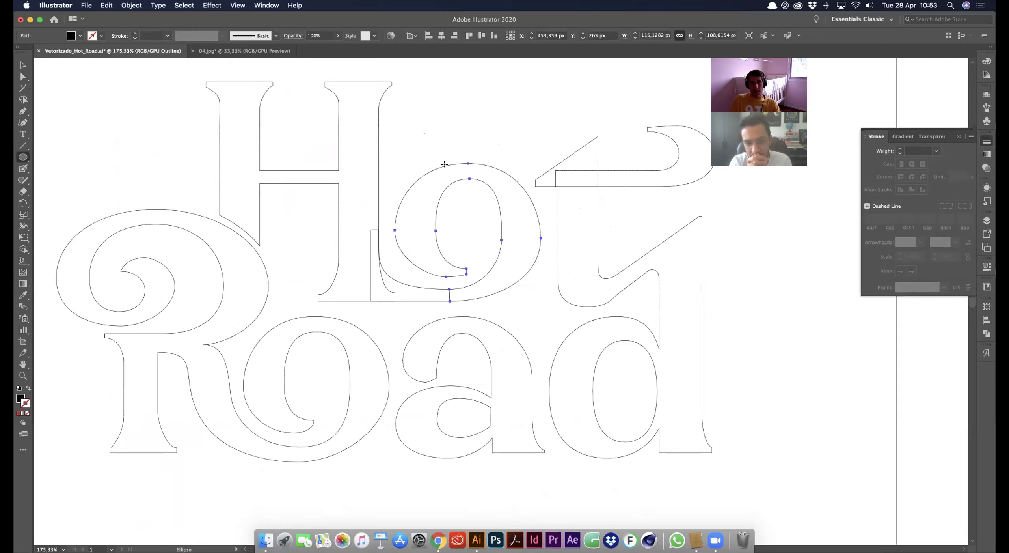
pyautogui.keyDown('super'); pyautogui.click(440, 154); pyautogui.keyUp('super')
pyautogui.keyDown('super'); pyautogui.click(440, 167); pyautogui.keyUp('super')
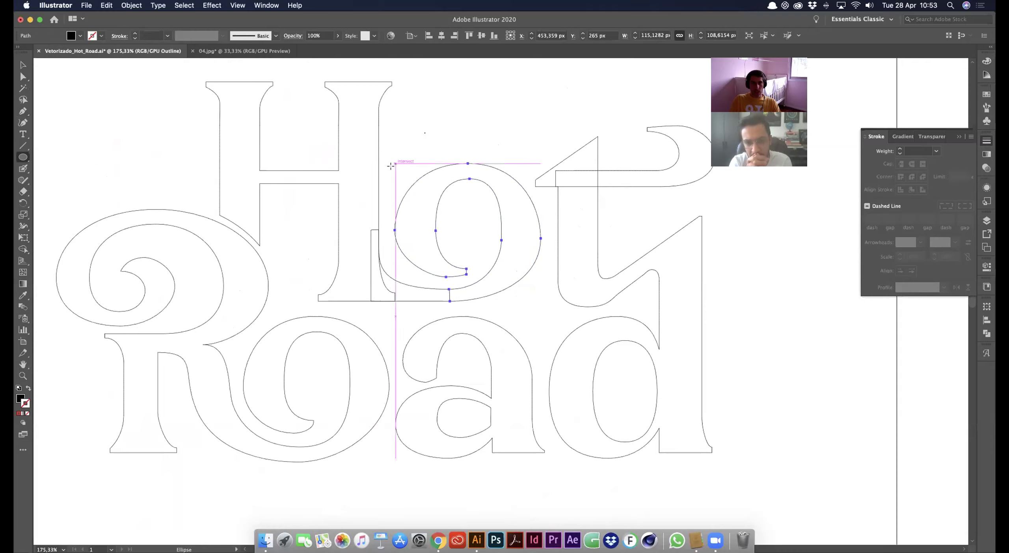
pyautogui.moveTo(394, 162); pyautogui.dragTo(541, 250)
pyautogui.moveTo(468, 309); pyautogui.dragTo(468, 301)
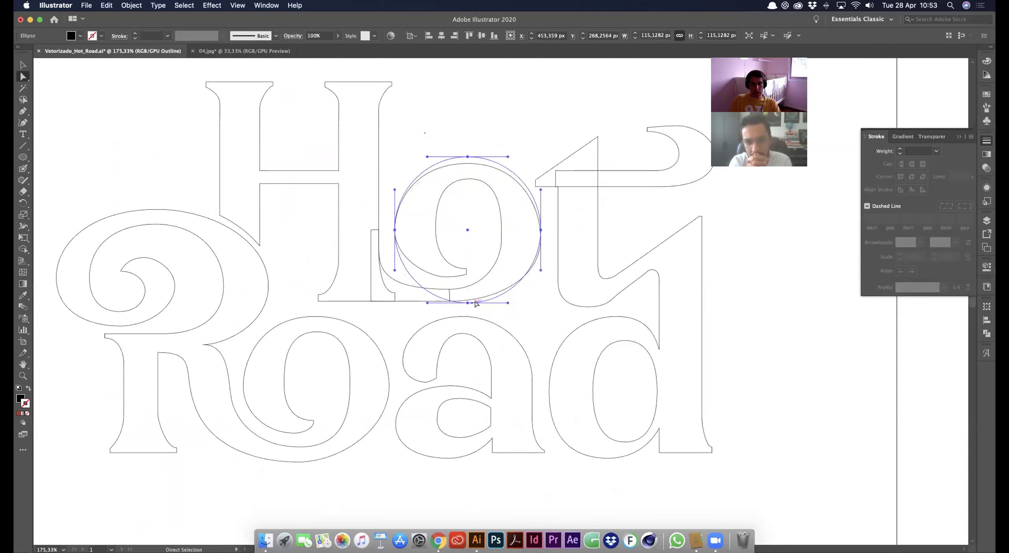
pyautogui.click(535, 309)
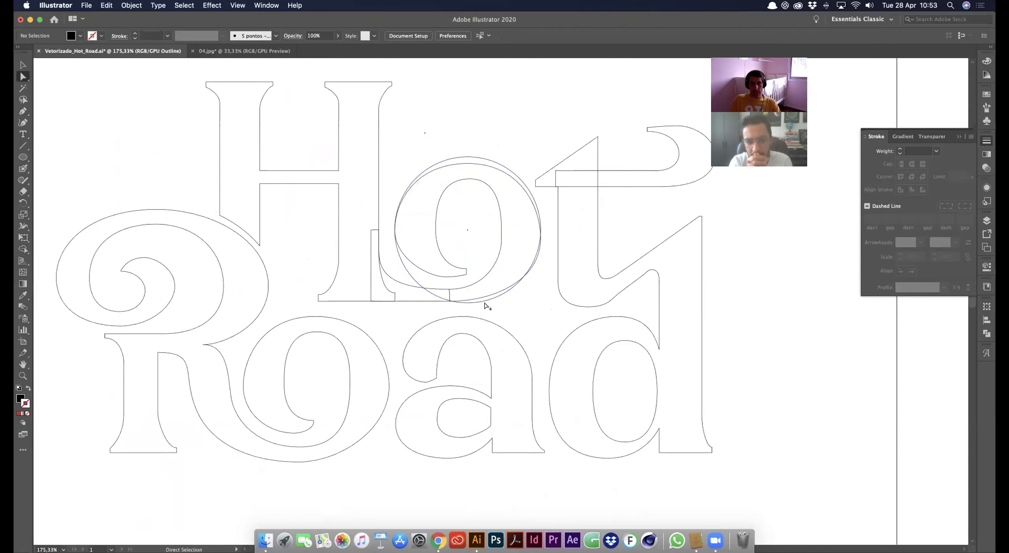
# Cut the circle to compare against the bare o contour, and undo the cut
pyautogui.keyDown('alt'); pyautogui.click(484, 301); pyautogui.keyUp('alt')
pyautogui.press('super+x')
pyautogui.click(487, 304)
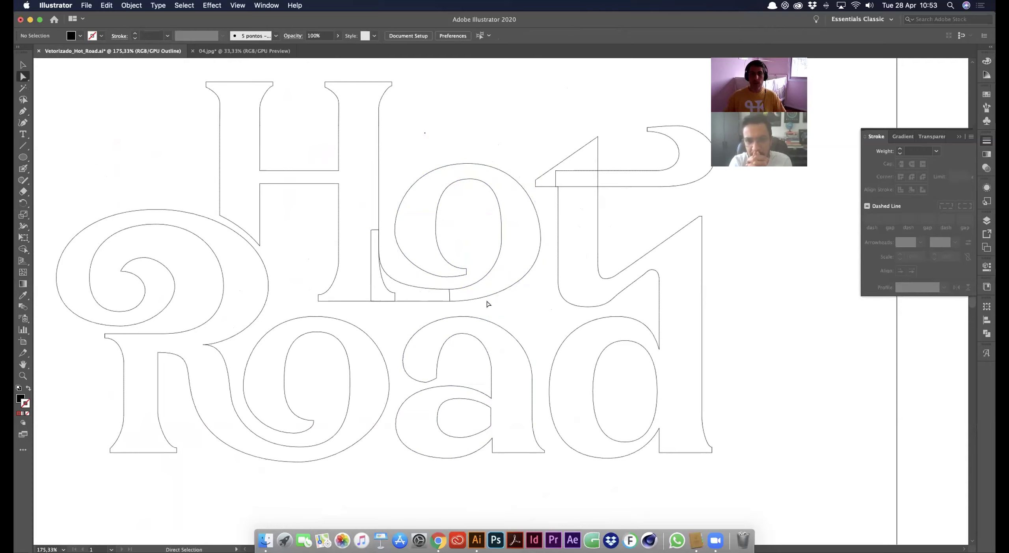
pyautogui.press('z')
# Squash the circle vertically to about 108.66 px high so it meets the o's top and bottom extremes
pyautogui.keyDown('super'); pyautogui.click(534, 257); pyautogui.keyUp('super')
pyautogui.press('v')
pyautogui.click(547, 289)
pyautogui.click(465, 157)
pyautogui.moveTo(465, 153); pyautogui.dragTo(465, 160)
pyautogui.moveTo(467, 296); pyautogui.dragTo(465, 300)
pyautogui.click(469, 203)
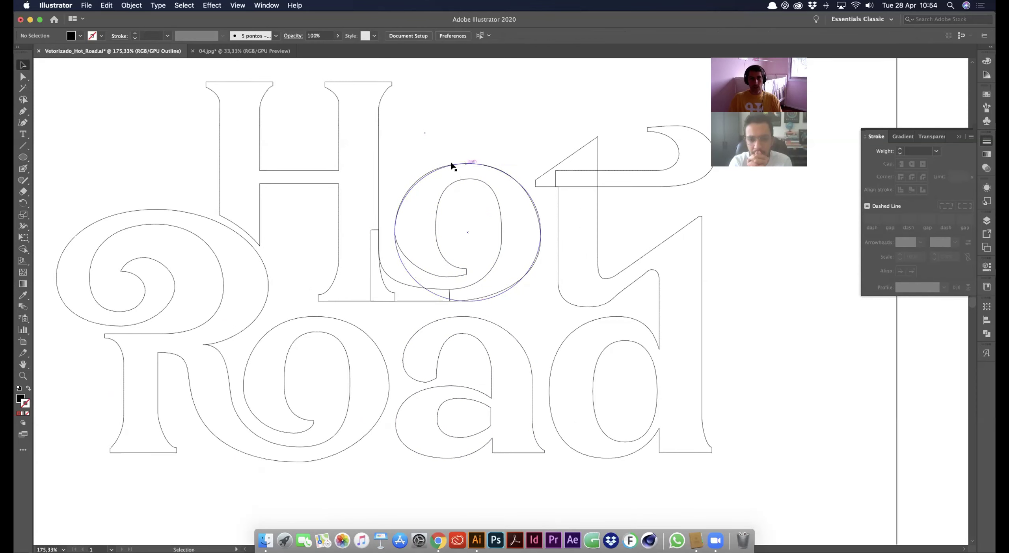
# Cut the ellipse and paste it back in front at the same place over the o
pyautogui.click(421, 176)
pyautogui.press('super+x')
pyautogui.press('super+f')
pyautogui.scroll(5, 420, 190)
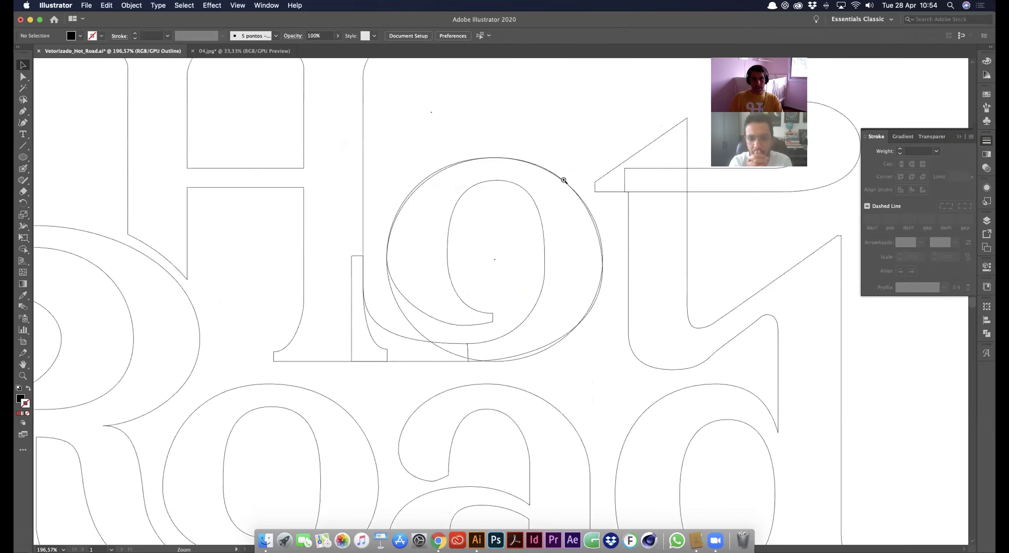
# Compare the o's upper-left curve and handles with the ellipse, and cut the ellipse away
pyautogui.click(433, 195)
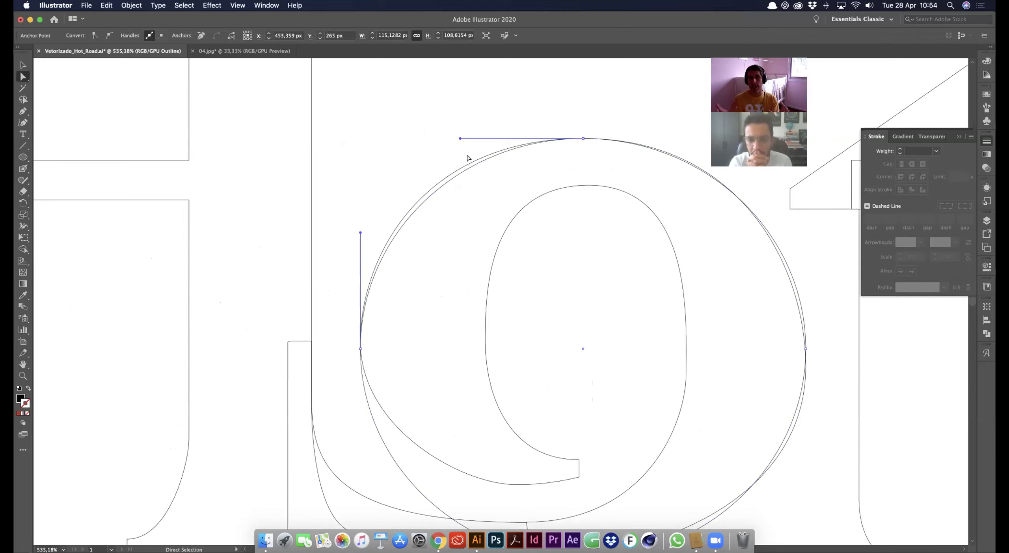
pyautogui.click(458, 185)
pyautogui.keyDown('alt'); pyautogui.click(455, 181); pyautogui.keyUp('alt')
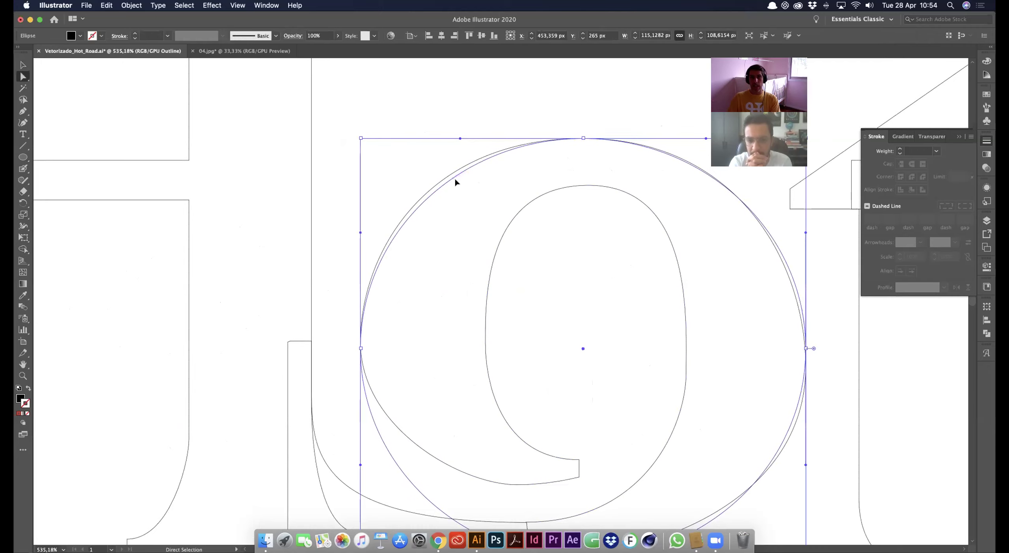
pyautogui.click(471, 202)
pyautogui.click(434, 197)
pyautogui.click(463, 192)
pyautogui.click(441, 186)
pyautogui.click(469, 196)
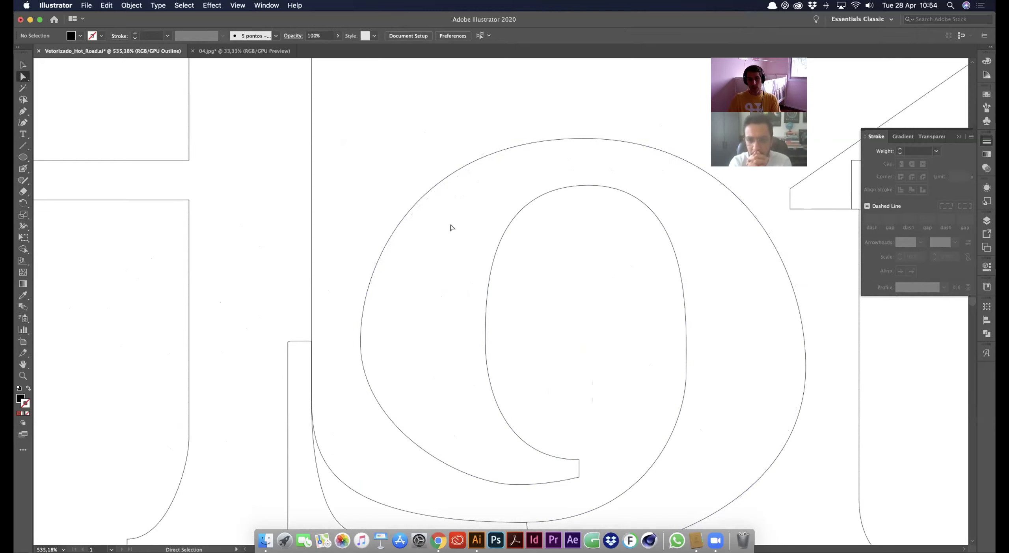
# Check the o's lower-left curve handles, paste the ellipse back over the letter and delete it
pyautogui.click(352, 356)
pyautogui.hscroll(5, 397, 378)
pyautogui.scroll(-2, 397, 378)
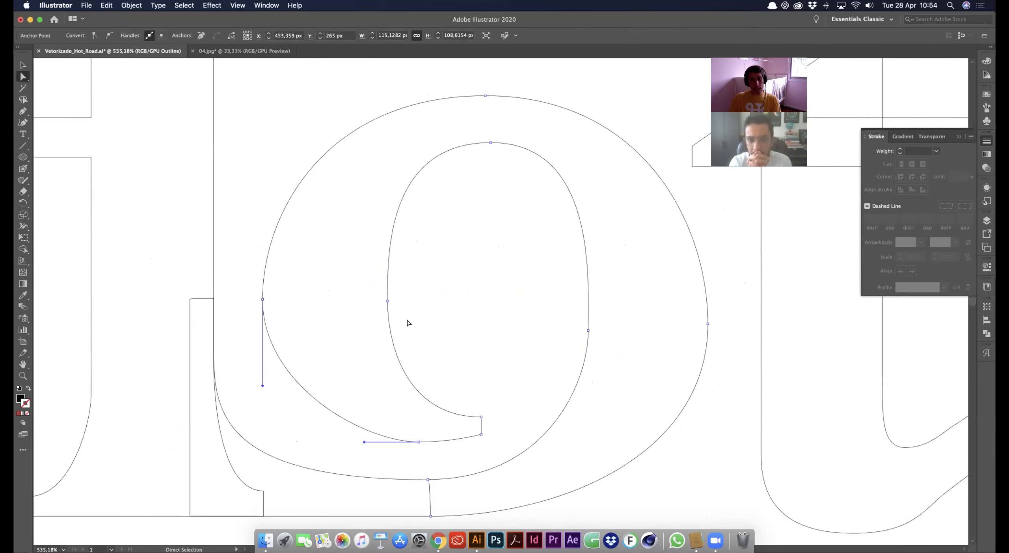
pyautogui.click(445, 329)
pyautogui.keyDown('alt'); pyautogui.keyDown('super'); pyautogui.click(494, 313); pyautogui.keyUp('super'); pyautogui.keyUp('alt')
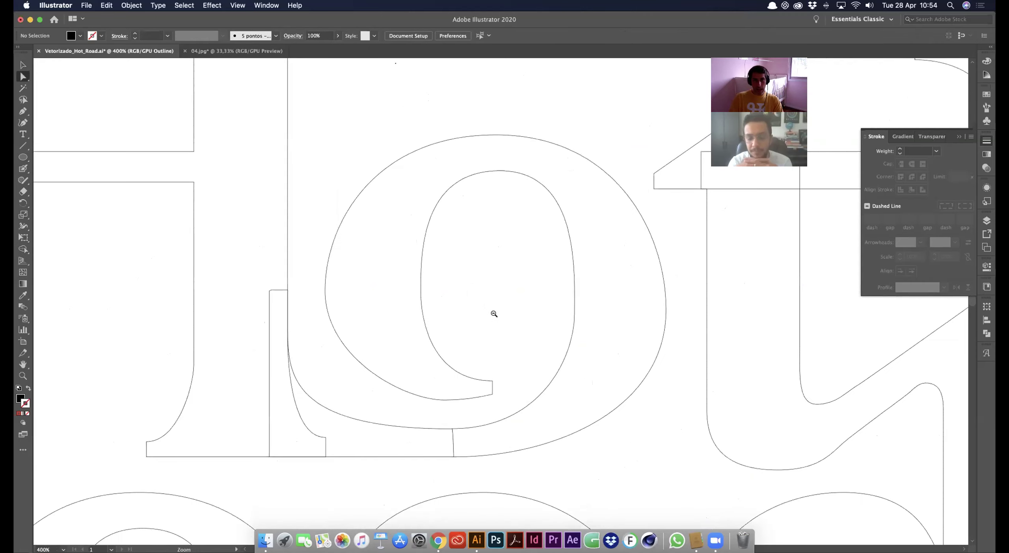
pyautogui.keyDown('alt'); pyautogui.keyDown('super'); pyautogui.click(494, 314); pyautogui.keyUp('super'); pyautogui.keyUp('alt')
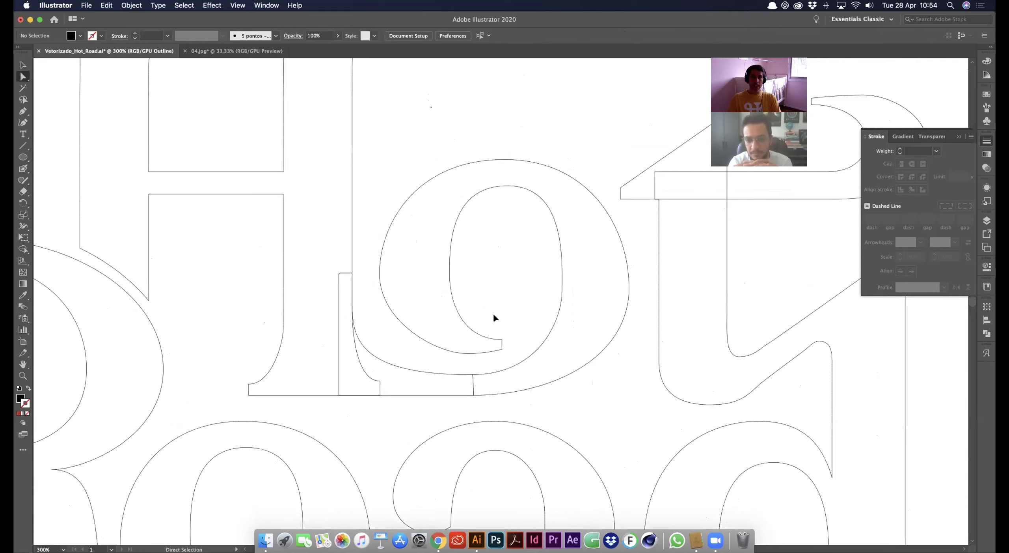
pyautogui.press('super+v')
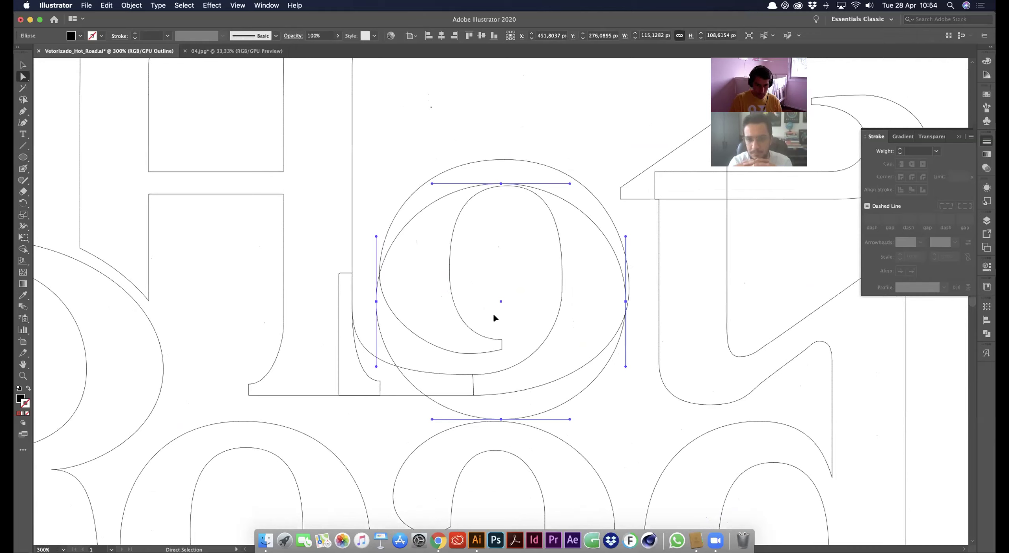
pyautogui.press('m')
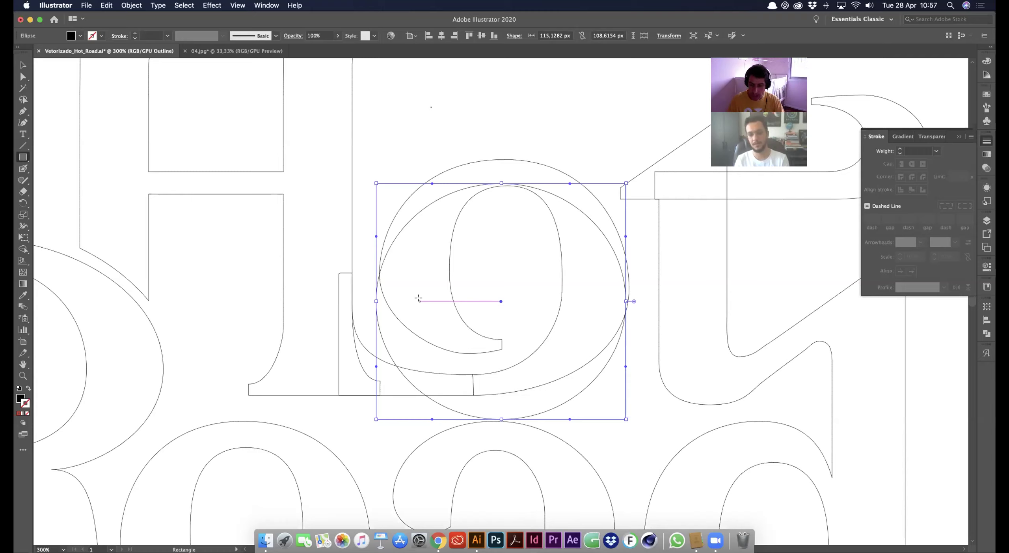
pyautogui.press('Delete')
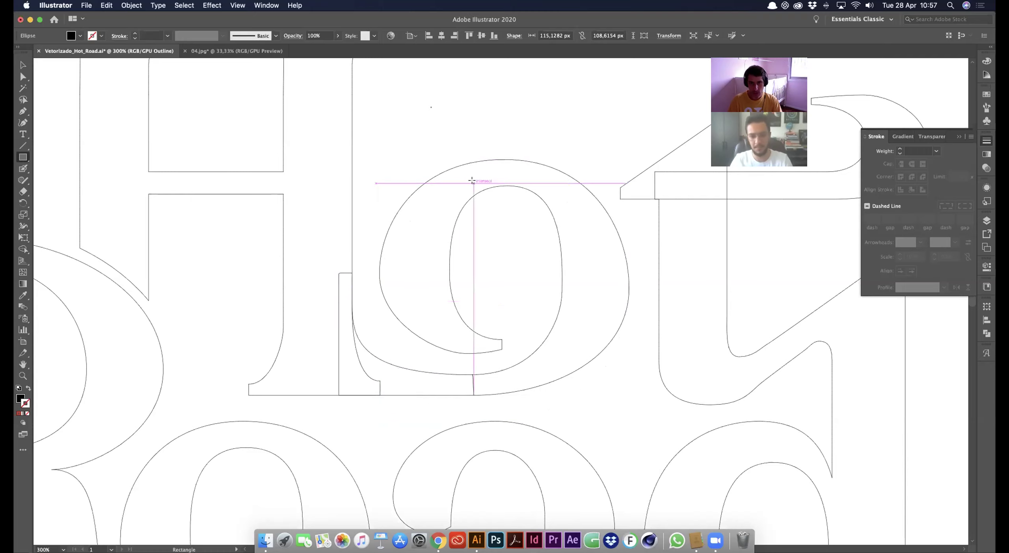
# Show the handles of the o's left anchors and raise the inner left anchor to about Y 258 px
pyautogui.press('a')
pyautogui.moveTo(363, 257); pyautogui.dragTo(389, 291)
pyautogui.hscroll(3, 385, 276)
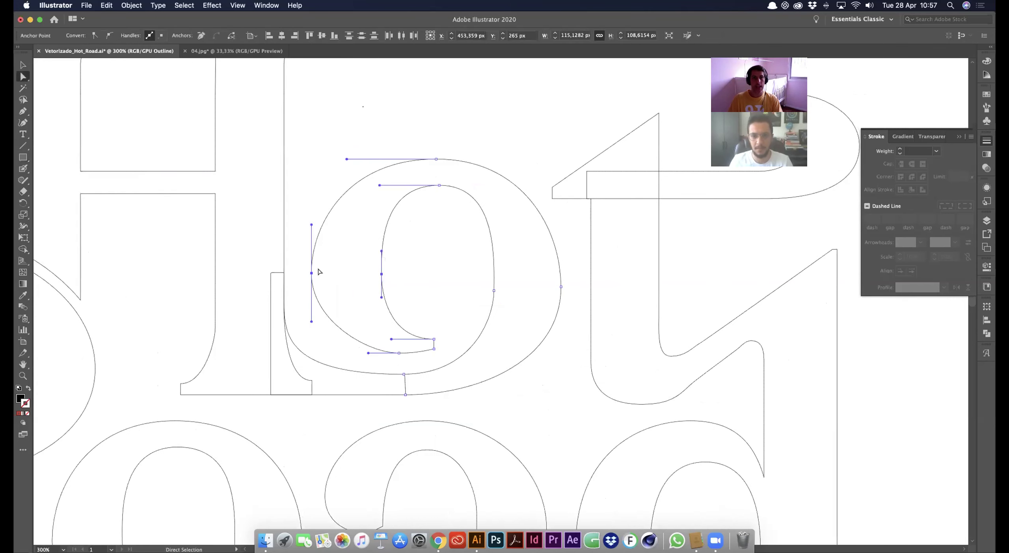
pyautogui.click(386, 280)
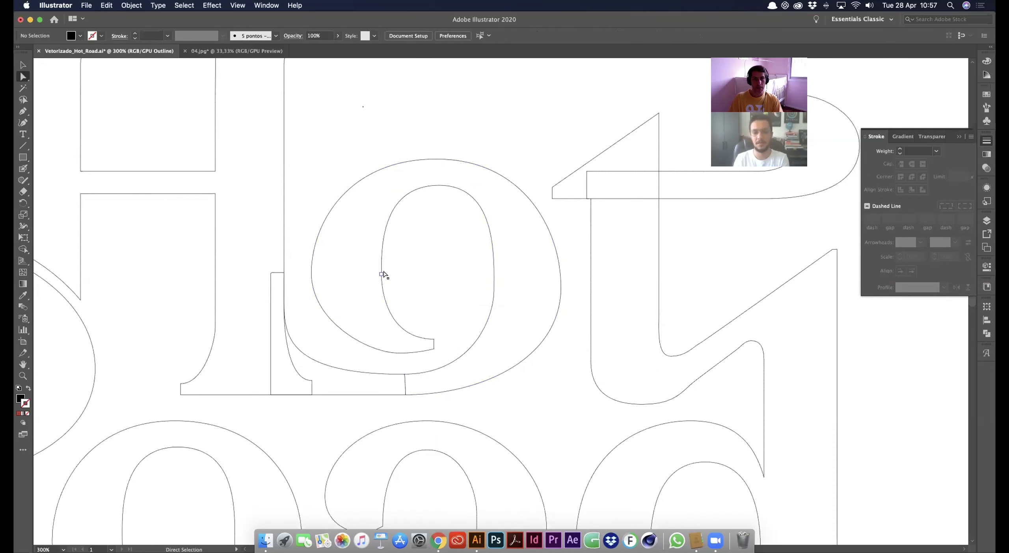
pyautogui.moveTo(381, 275); pyautogui.dragTo(378, 264)
# Lengthen the horizontal handle at the bottom of the o's left bowl to round its lower-left outer curve
pyautogui.hscroll(2, 396, 275)
pyautogui.click(337, 347)
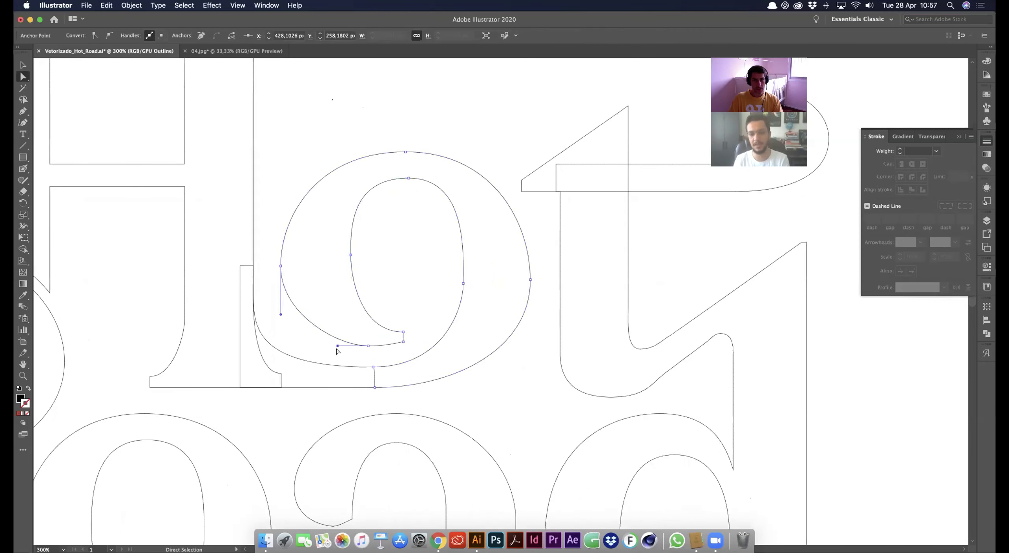
pyautogui.moveTo(337, 346); pyautogui.dragTo(318, 346)
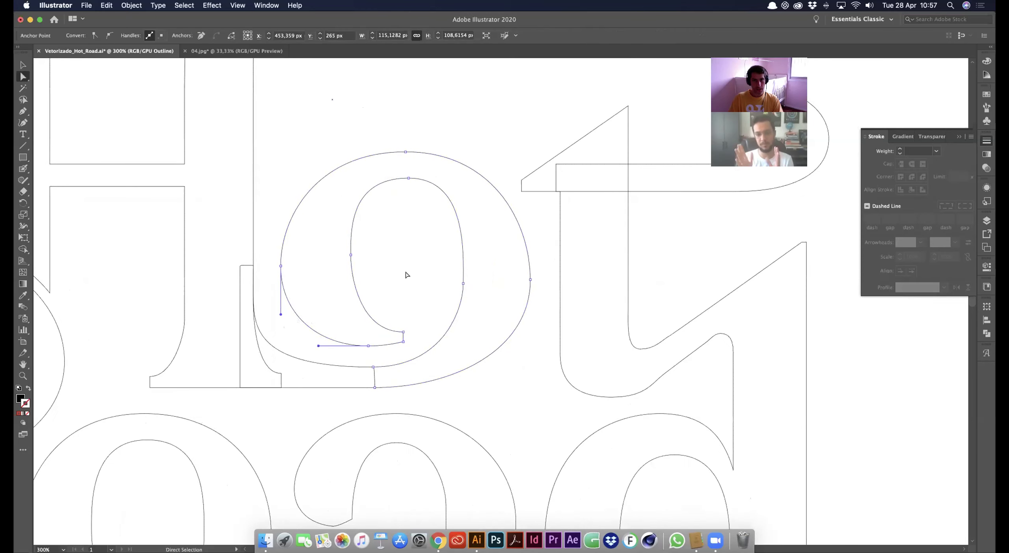
pyautogui.click(405, 271)
# Select the o's inner right anchor and move it up to X 480, Y 265 px
pyautogui.moveTo(408, 270); pyautogui.dragTo(393, 270)
pyautogui.moveTo(469, 292); pyautogui.dragTo(441, 272)
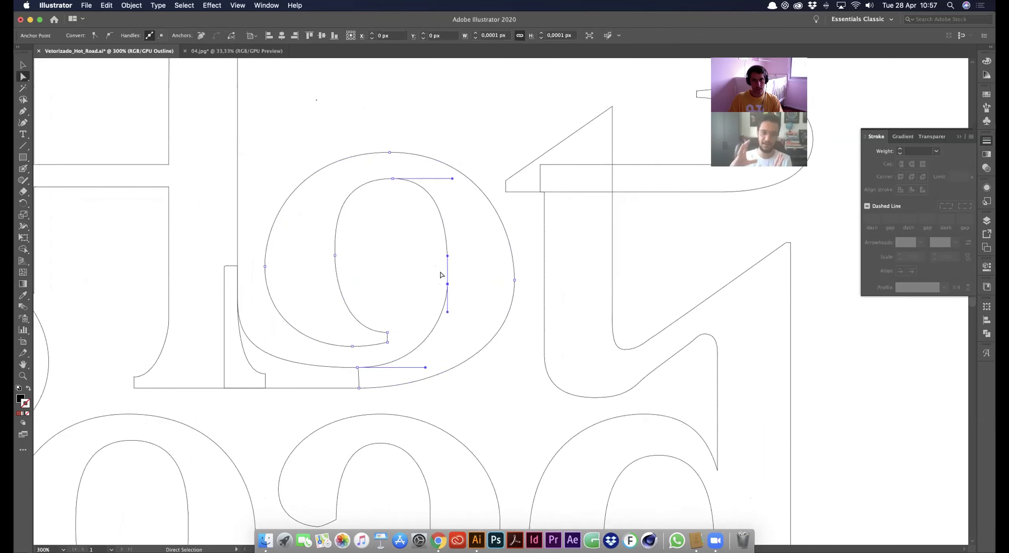
pyautogui.click(441, 243)
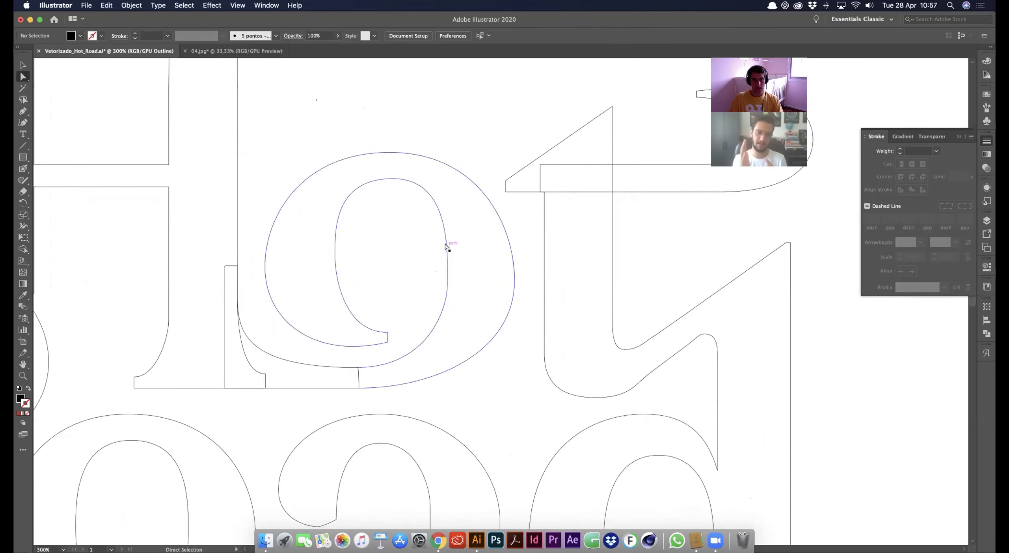
pyautogui.click(448, 291)
pyautogui.click(446, 270)
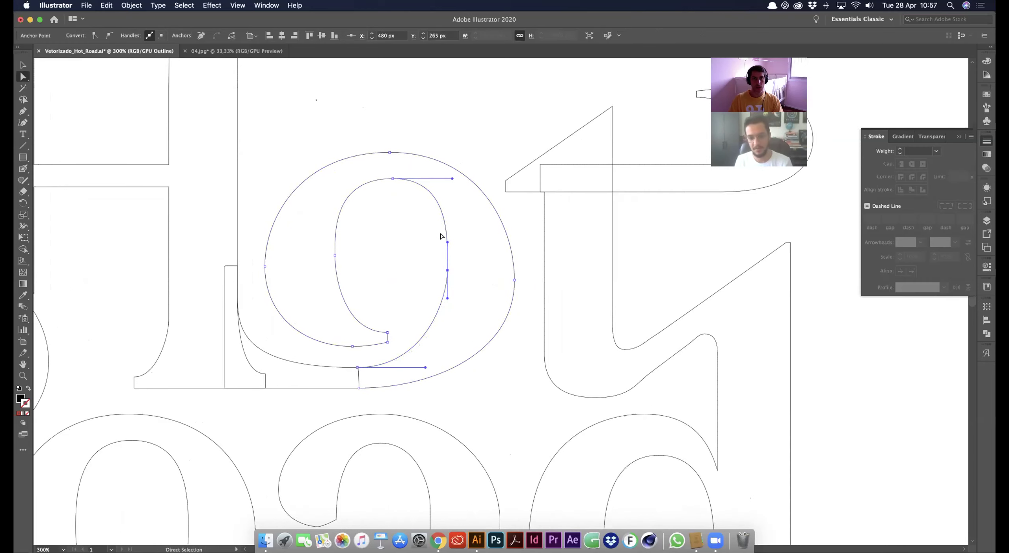
# Show the rulers and place a vertical guide through the o's inner right anchor at about X 480 px
pyautogui.scroll(3, 417, 225)
pyautogui.hscroll(2, 416, 225)
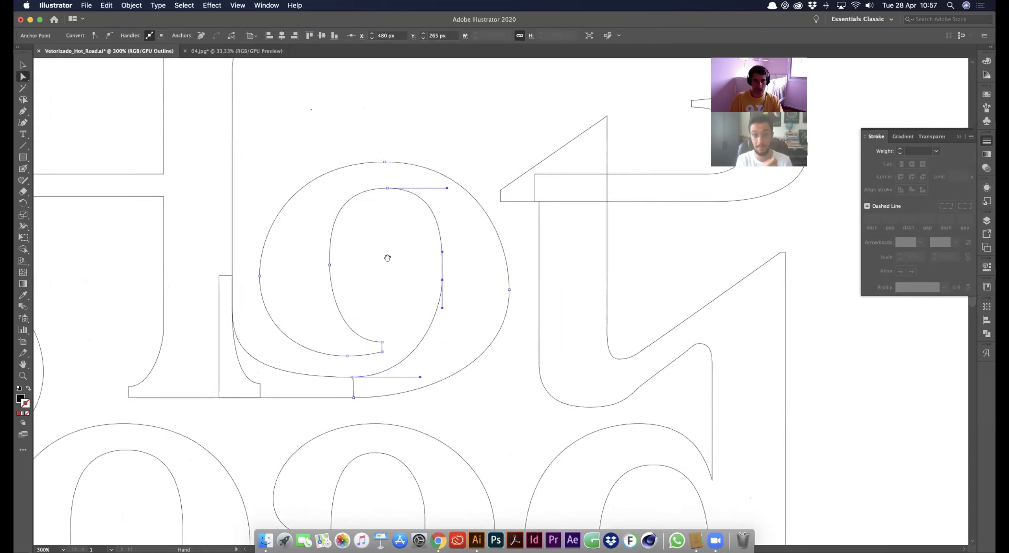
pyautogui.click(408, 234)
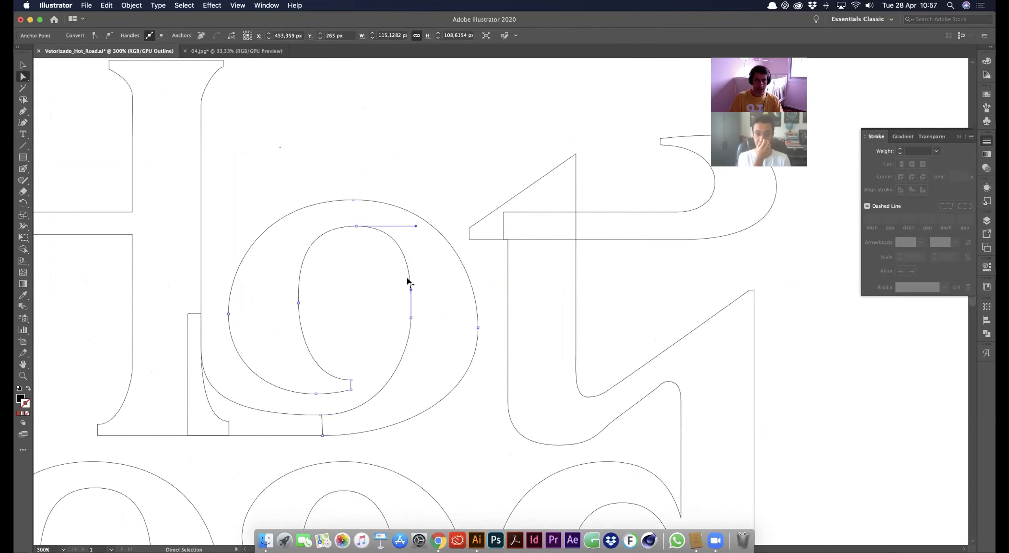
pyautogui.press('super+r')
pyautogui.moveTo(423, 62); pyautogui.dragTo(412, 315)
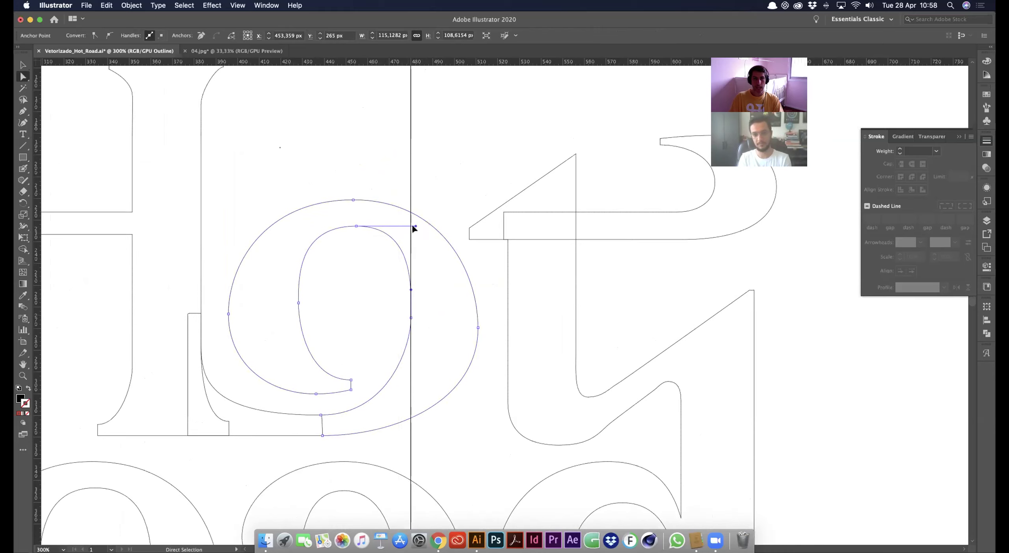
pyautogui.keyDown('shift'); pyautogui.click(433, 226); pyautogui.keyUp('shift')
pyautogui.click(417, 296)
pyautogui.click(388, 237)
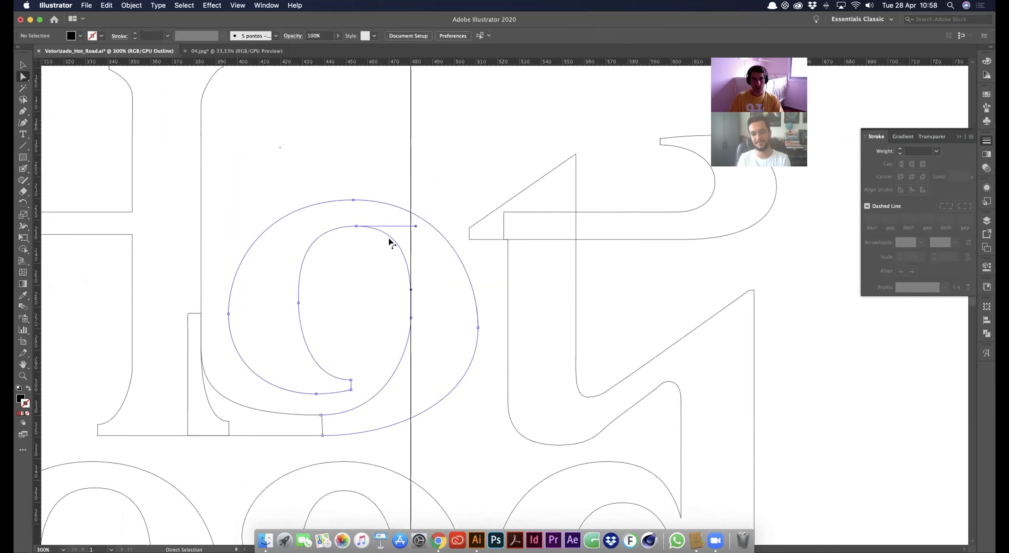
# Activate the Blob Brush, return the artwork to Preview mode and set the stroke color to red, FF0000
pyautogui.hotkey('shift', 'b')
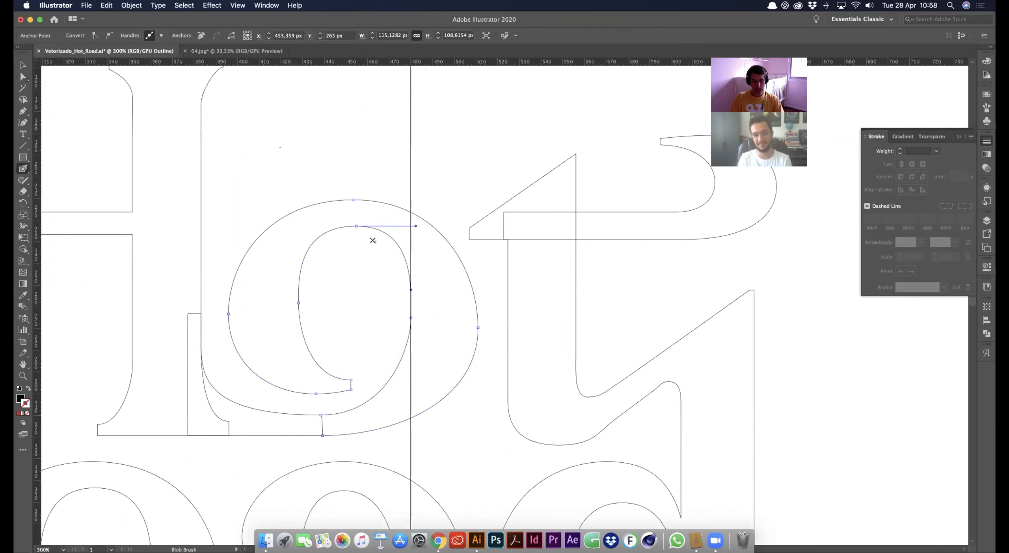
pyautogui.press('super+y')
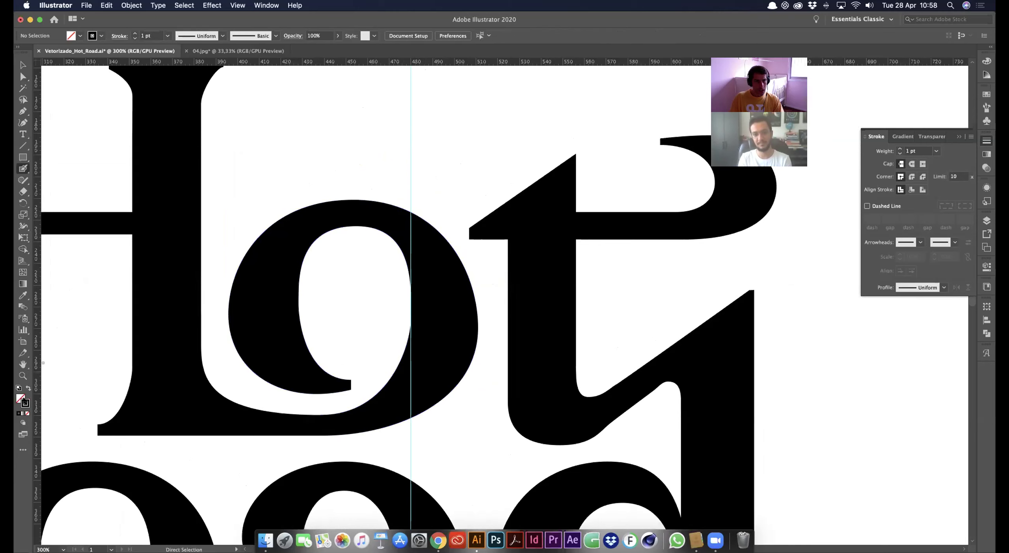
pyautogui.doubleClick(25, 402)
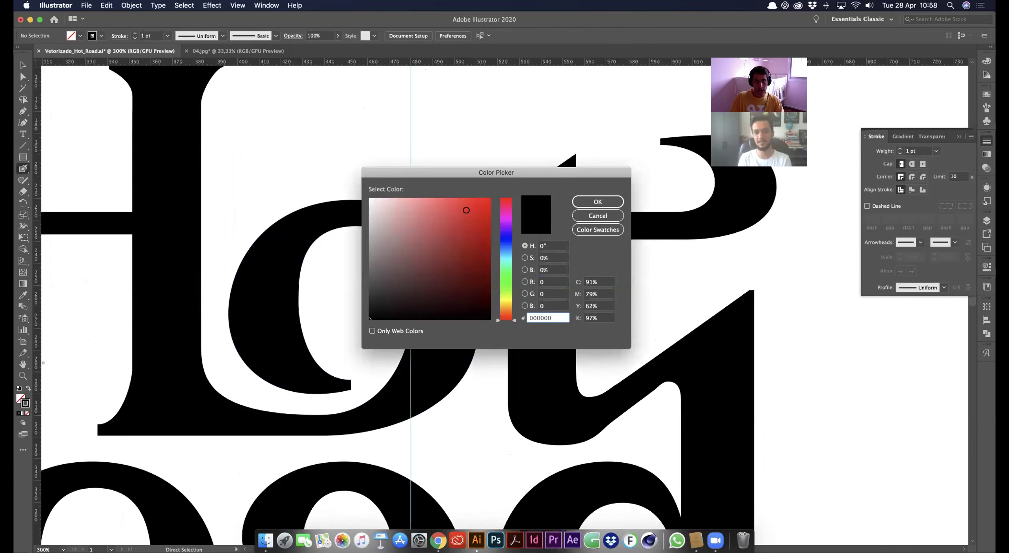
pyautogui.moveTo(489, 200); pyautogui.dragTo(494, 195)
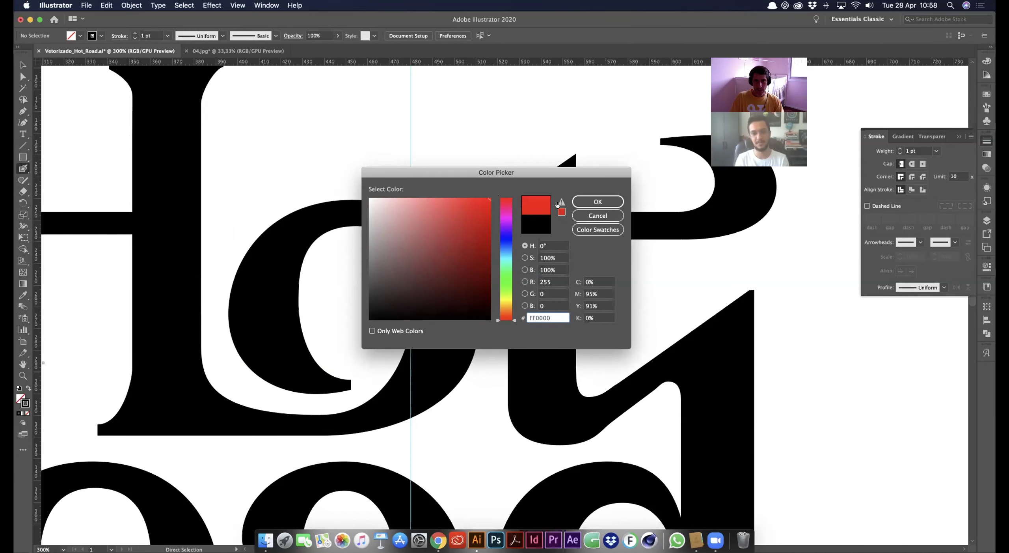
pyautogui.click(598, 202)
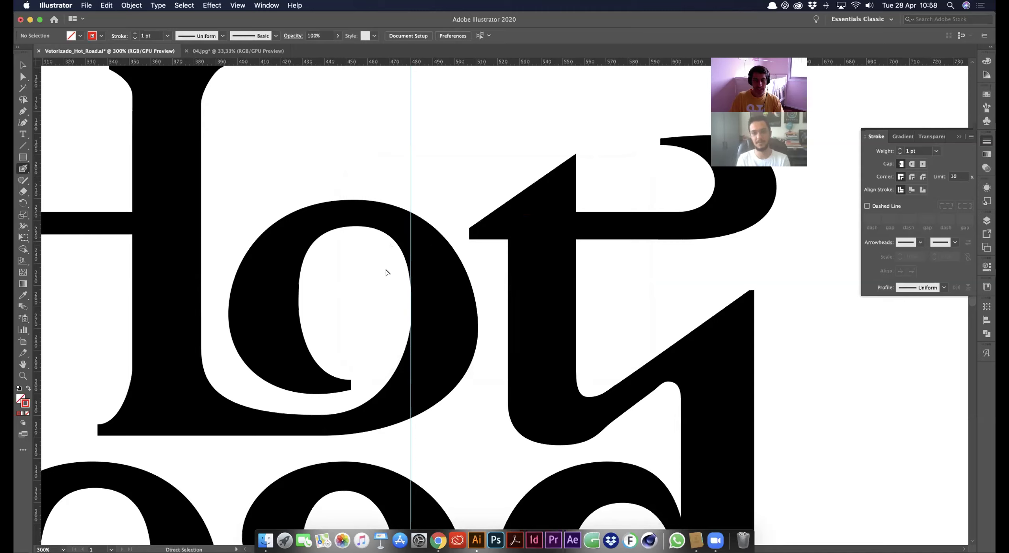
# Sketch a red Blob Brush stroke along the o's inner upper-right curve and undo it
pyautogui.moveTo(359, 228)
pyautogui.mouseDown()
pyautogui.moveTo(404, 252)
pyautogui.moveTo(422, 302)
pyautogui.mouseUp()
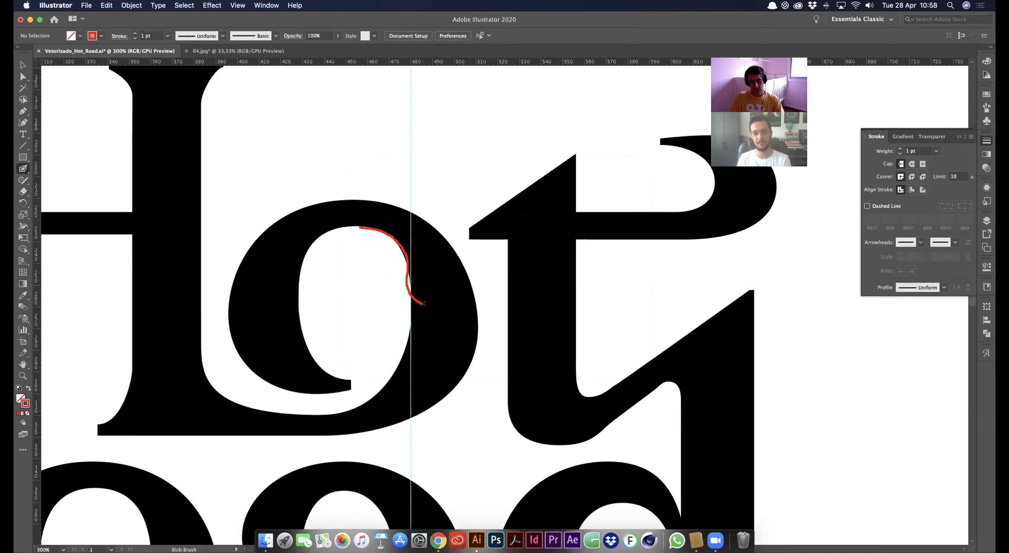
pyautogui.press('super+z')
# Shorten the right horizontal handle of the o's inner top anchor to soften the counter's upper-right shoulder
pyautogui.press('v')
pyautogui.click(430, 282)
pyautogui.press('a')
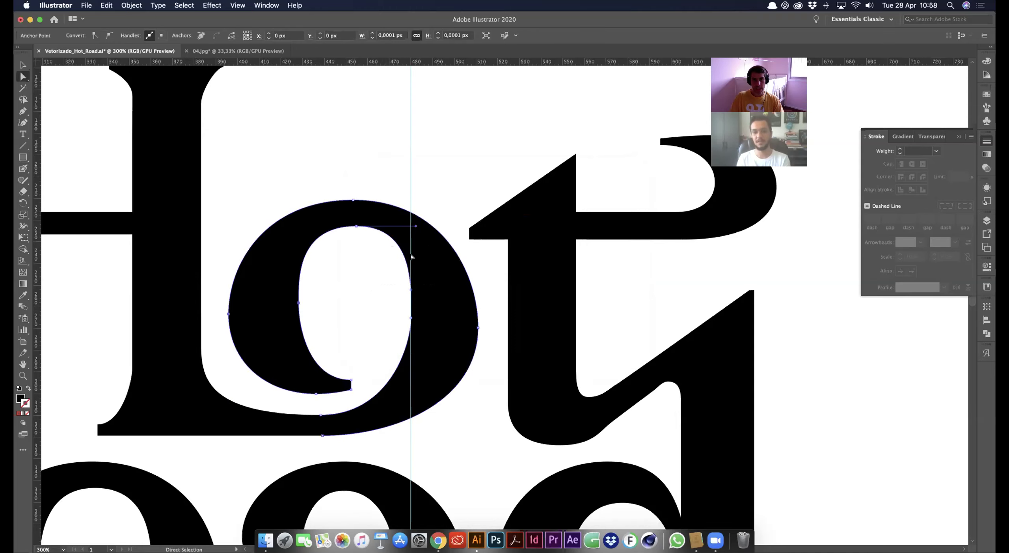
pyautogui.moveTo(416, 226); pyautogui.dragTo(403, 226)
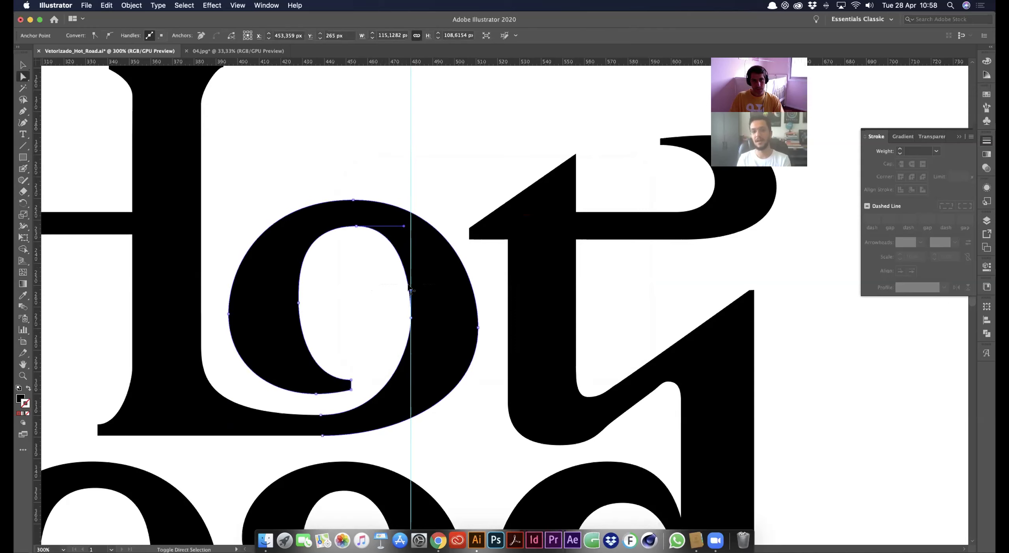
pyautogui.press('v')
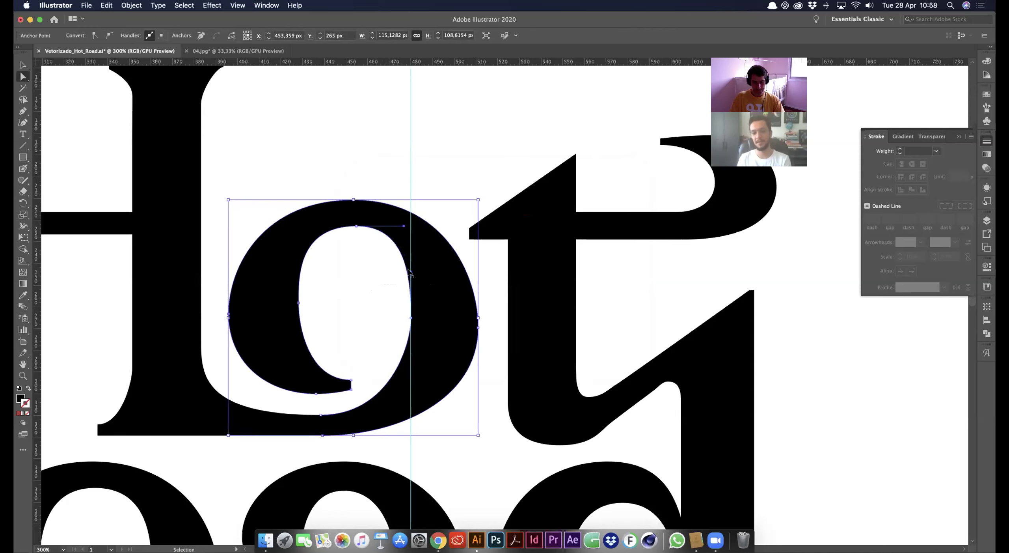
# Try an exaggerated right handle on the o's inner top anchor, check the distorted curve in Preview, and undo it
pyautogui.press('super+y')
pyautogui.click(387, 271)
pyautogui.press('super+z')
pyautogui.moveTo(403, 226); pyautogui.dragTo(503, 227)
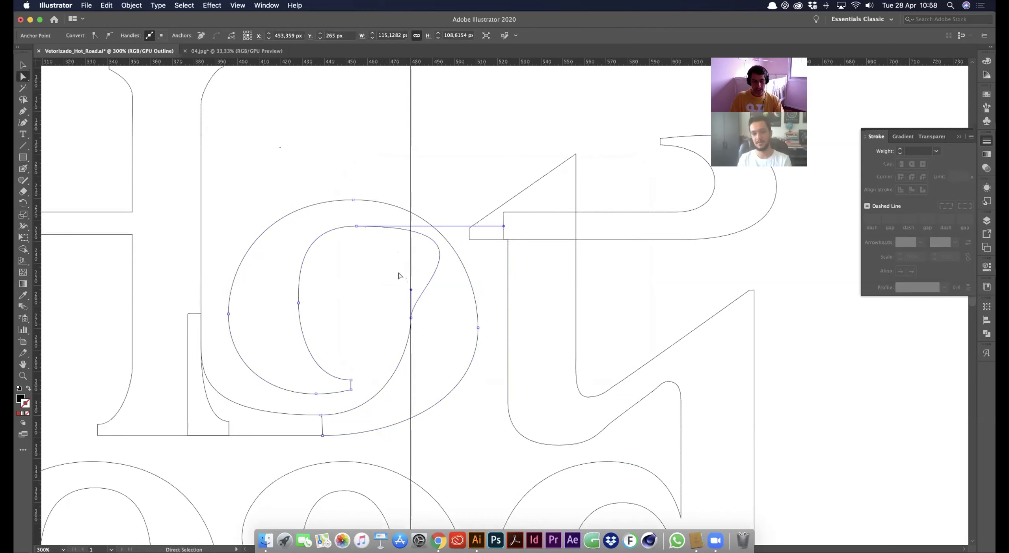
pyautogui.click(374, 274)
pyautogui.hotkey('shift', 'b')
pyautogui.hotkey('ctrl', 'y')
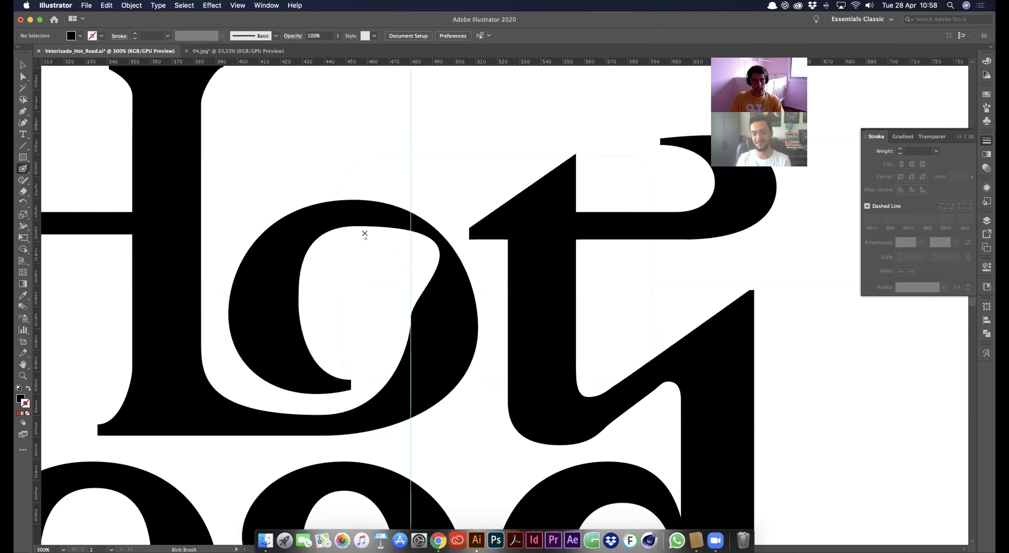
pyautogui.press('super+z')
pyautogui.press('v')
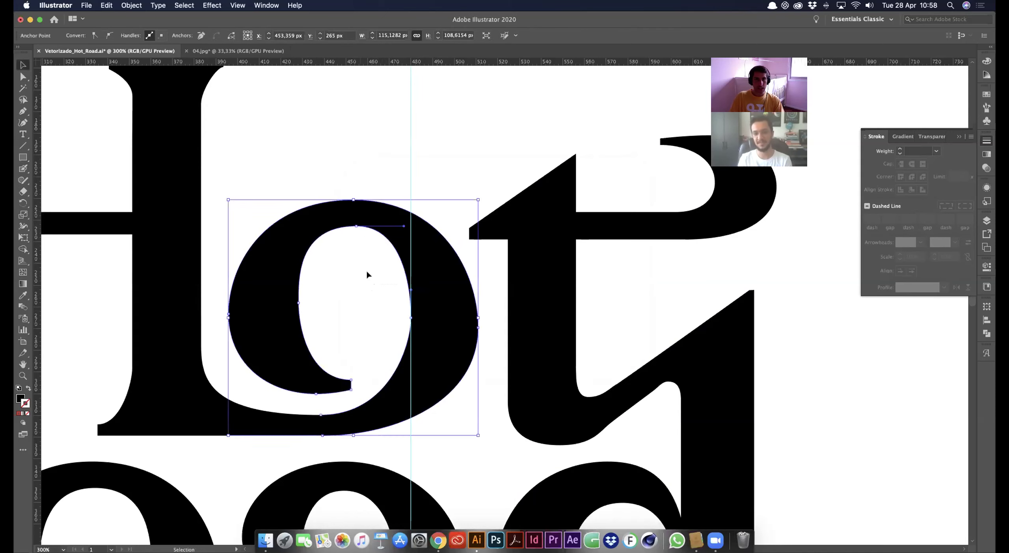
# In Outline mode, lengthen the upper handles of the o's inner right and left anchors and extend the inner top anchor's left handle
pyautogui.press('a')
pyautogui.click(376, 274)
pyautogui.hotkey('ctrl', 'y')
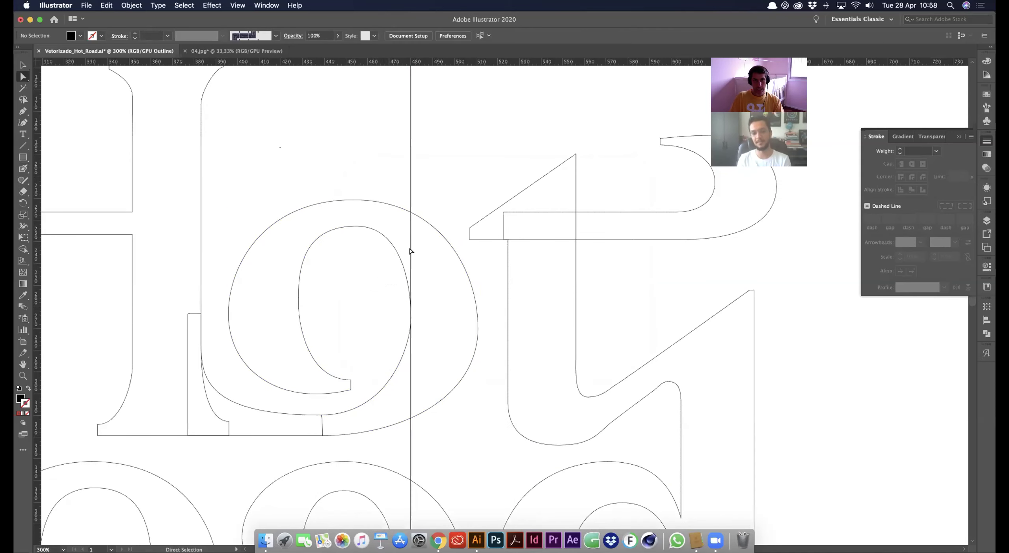
pyautogui.click(406, 279)
pyautogui.moveTo(410, 290); pyautogui.dragTo(410, 274)
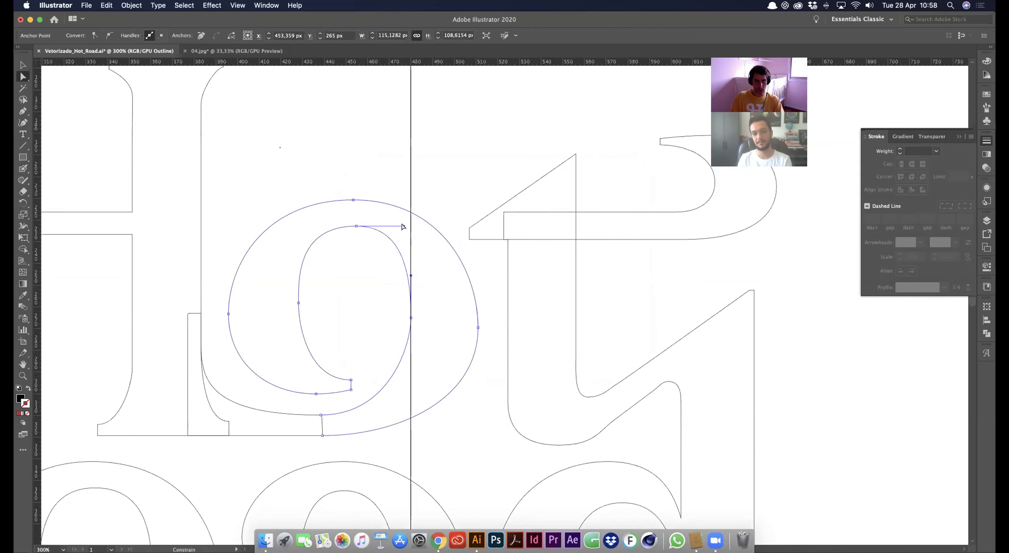
pyautogui.moveTo(358, 226); pyautogui.dragTo(311, 225)
pyautogui.moveTo(301, 279); pyautogui.dragTo(298, 263)
# Raise the o's outer right anchor, extend its lower handle, and move the inner right anchor up level with it
pyautogui.moveTo(335, 298); pyautogui.dragTo(368, 243)
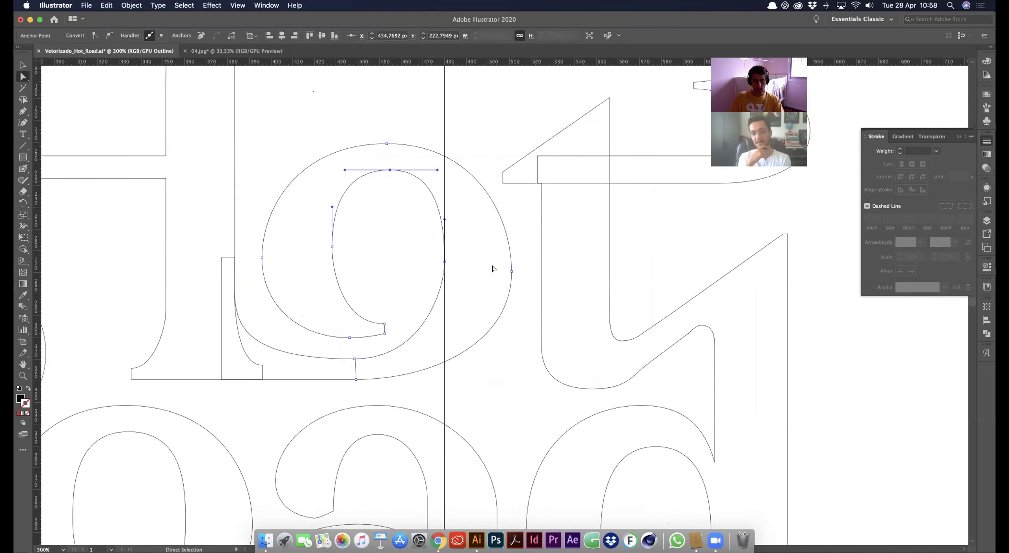
pyautogui.moveTo(511, 272); pyautogui.dragTo(512, 257)
pyautogui.moveTo(512, 329); pyautogui.dragTo(511, 337)
pyautogui.click(445, 261)
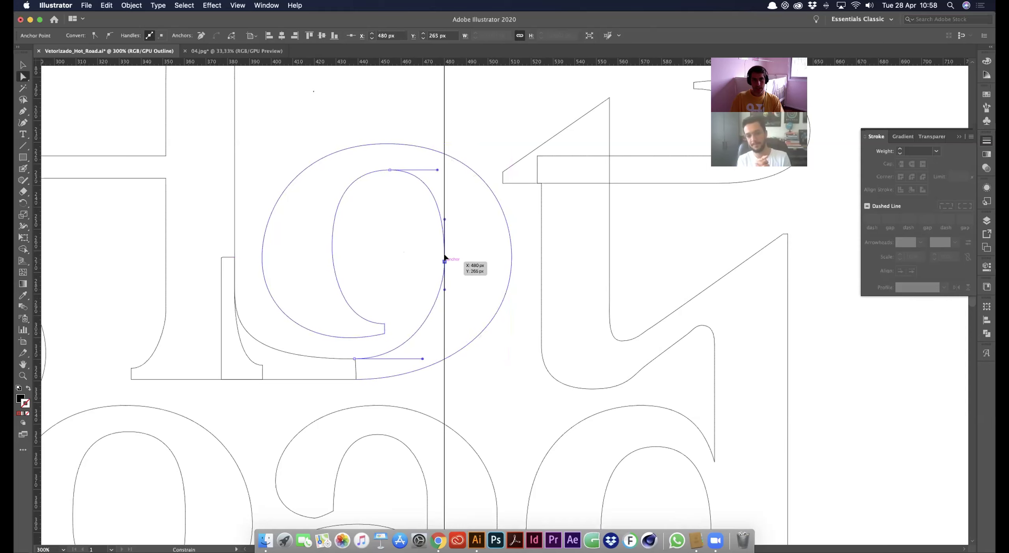
pyautogui.click(407, 272)
pyautogui.moveTo(438, 268); pyautogui.dragTo(474, 247)
# Raise the o's outer left anchor slightly and move the inner left anchor up to about X 428.1, Y 255.7 px
pyautogui.click(298, 237)
pyautogui.moveTo(297, 237); pyautogui.dragTo(297, 228)
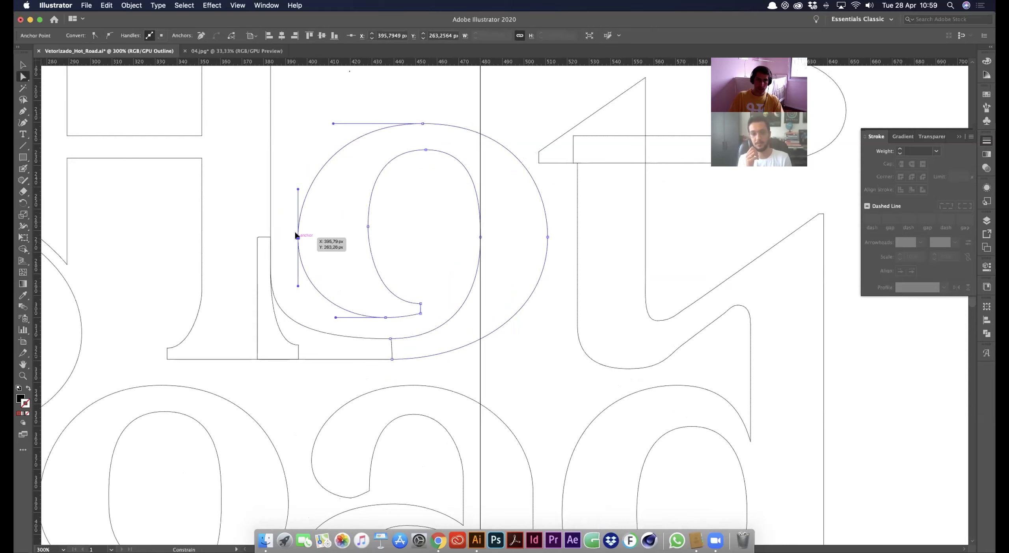
pyautogui.click(368, 222)
pyautogui.moveTo(394, 225); pyautogui.dragTo(347, 263)
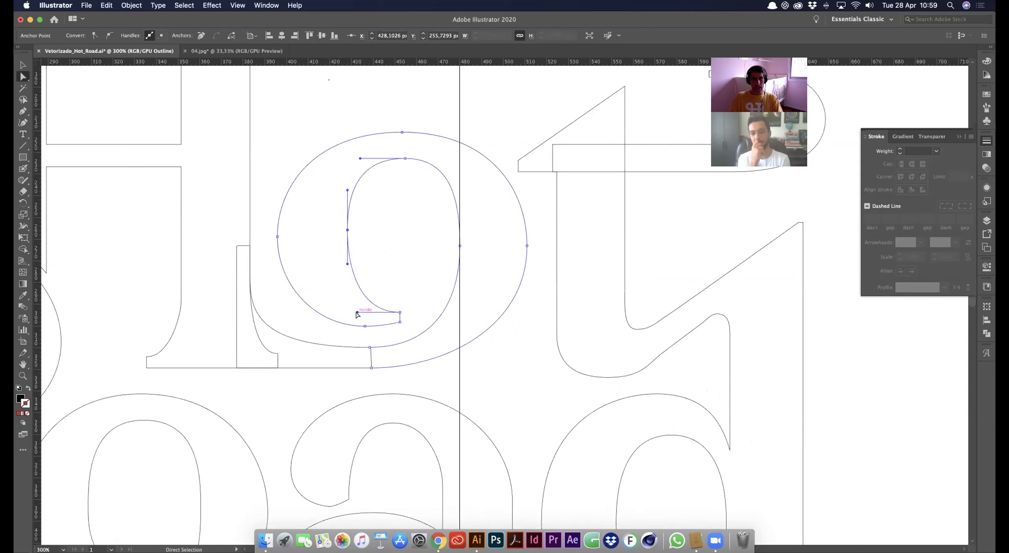
# Tilt the handle of the o's inner terminal anchor slightly upward and deselect the path
pyautogui.moveTo(356, 313); pyautogui.dragTo(359, 306)
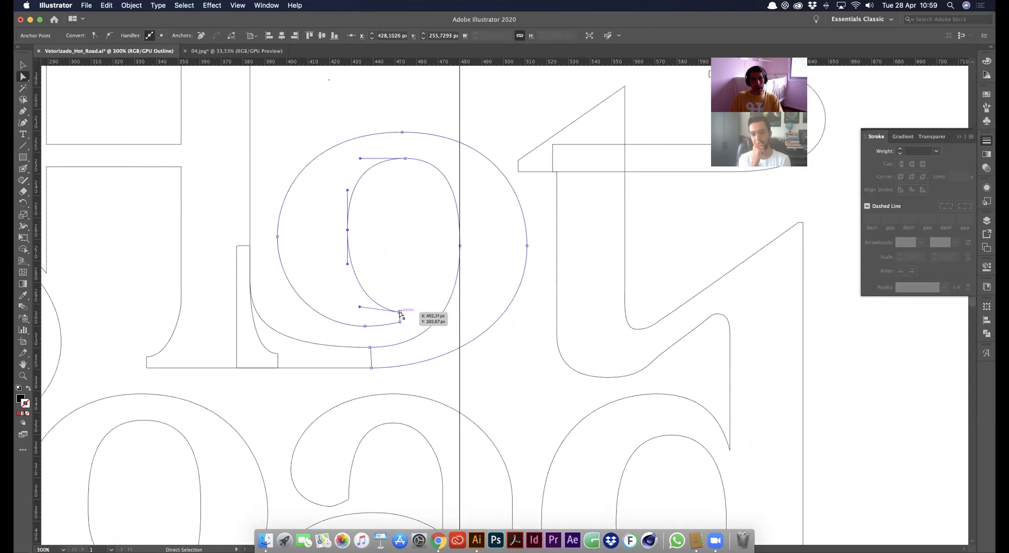
pyautogui.click(400, 311)
pyautogui.press('super')
pyautogui.keyDown('super'); pyautogui.click(403, 282); pyautogui.keyUp('super')
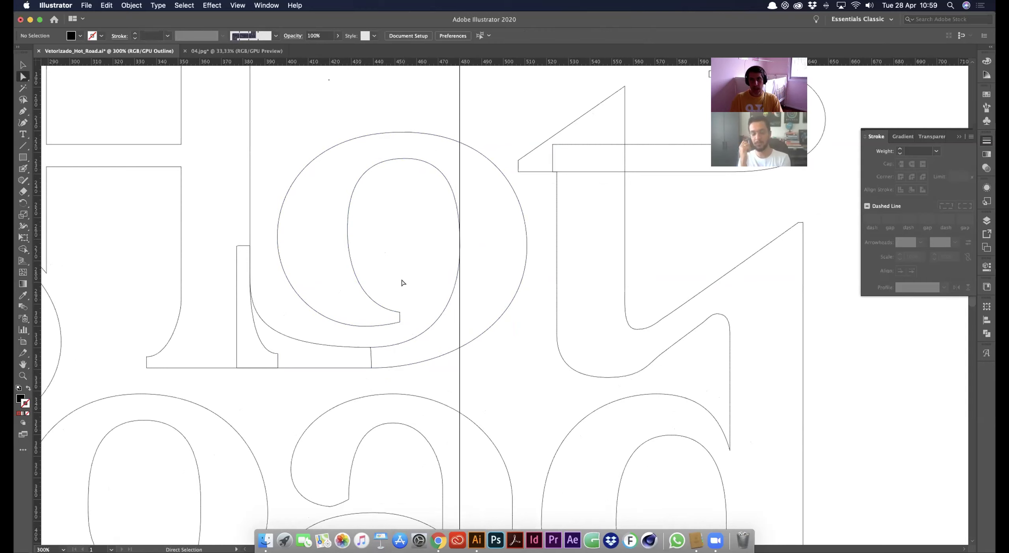
# Move the o's inner top anchor left to about X 452.17, Y 222.79 px
pyautogui.press('space')
pyautogui.moveTo(412, 250); pyautogui.dragTo(380, 262)
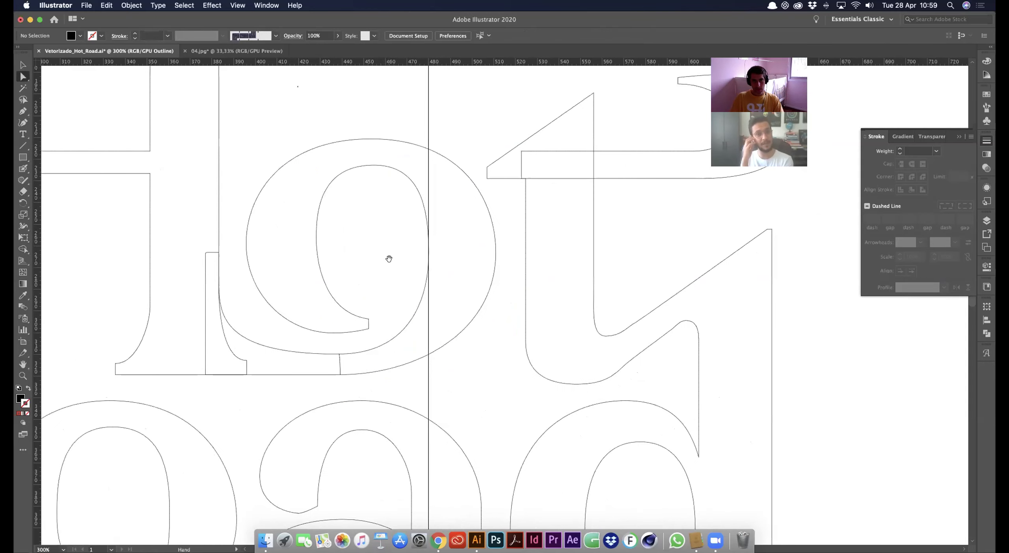
pyautogui.click(374, 165)
pyautogui.moveTo(370, 165)
pyautogui.mouseDown()
pyautogui.moveTo(326, 165)
pyautogui.moveTo(369, 165)
pyautogui.mouseUp()
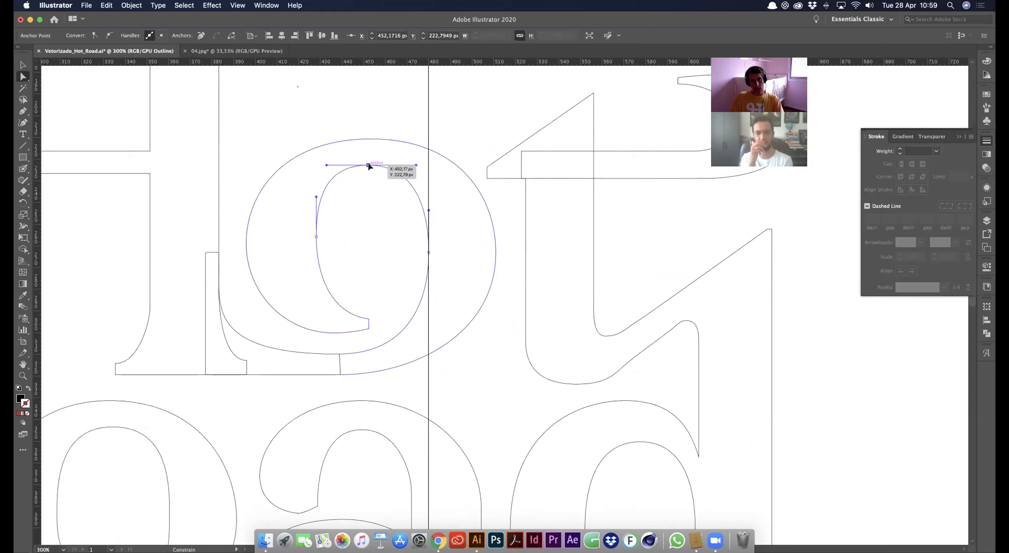
pyautogui.click(335, 243)
# Return the artwork to Preview mode and review the complete Hot Road lettering with the H and o paths selected
pyautogui.press('super+minus')
pyautogui.press('super+minus')
pyautogui.hscroll(10, 428, 293)
pyautogui.scroll(-5, 427, 292)
pyautogui.press('super+y')
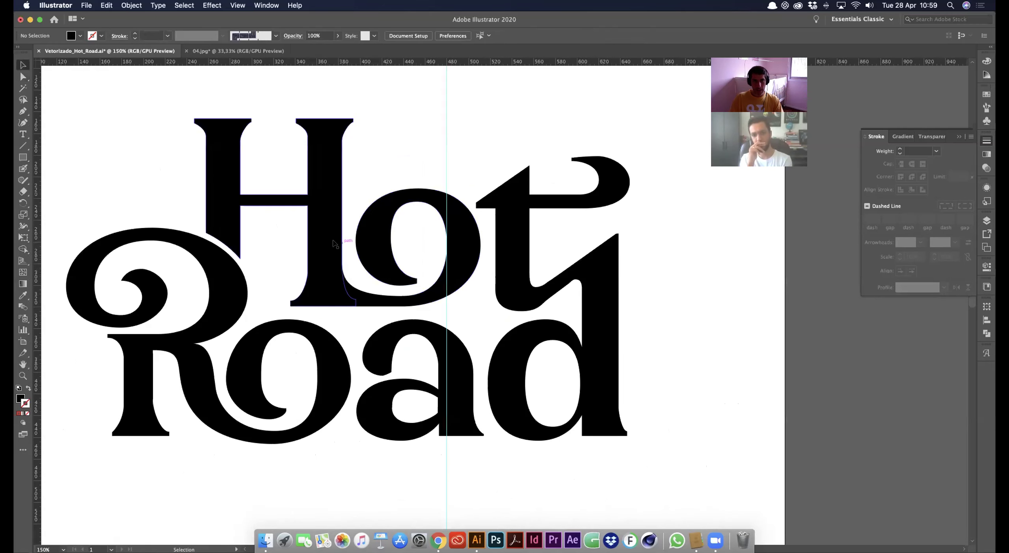
pyautogui.click(333, 243)
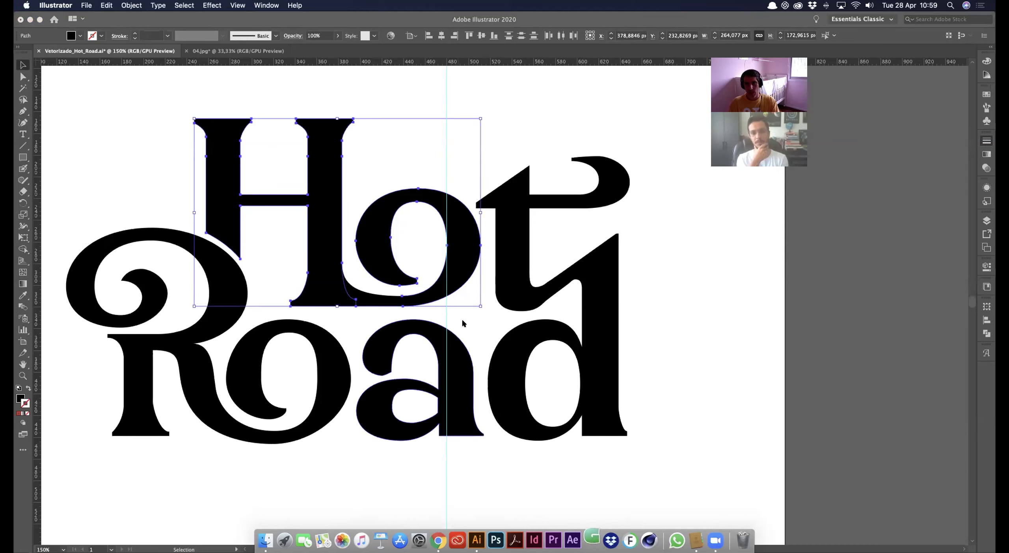
pyautogui.click(391, 444)
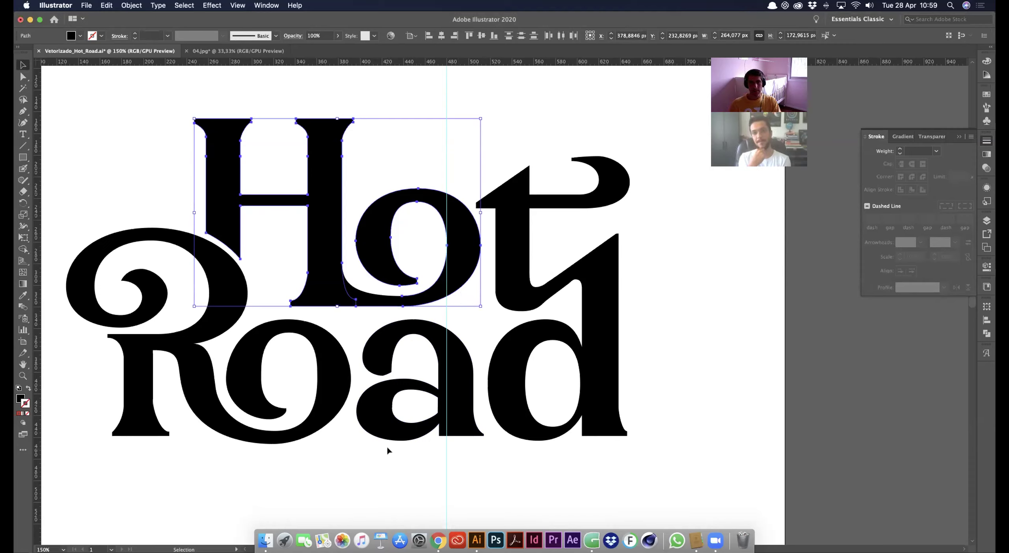
# Switch to Glyphs, create a new font, and open the uppercase A for editing in an enlarged edit area
pyautogui.click(590, 540)
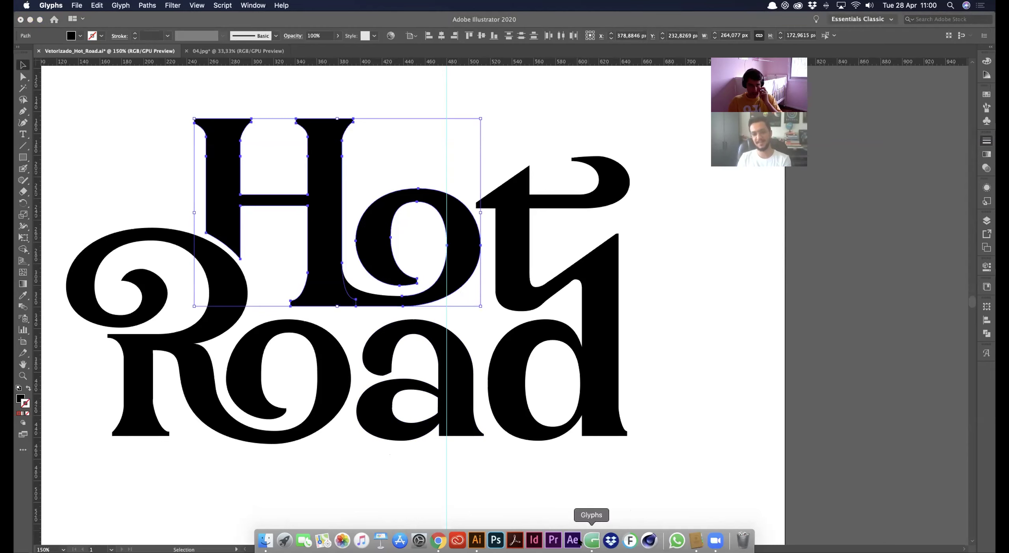
pyautogui.click(74, 5)
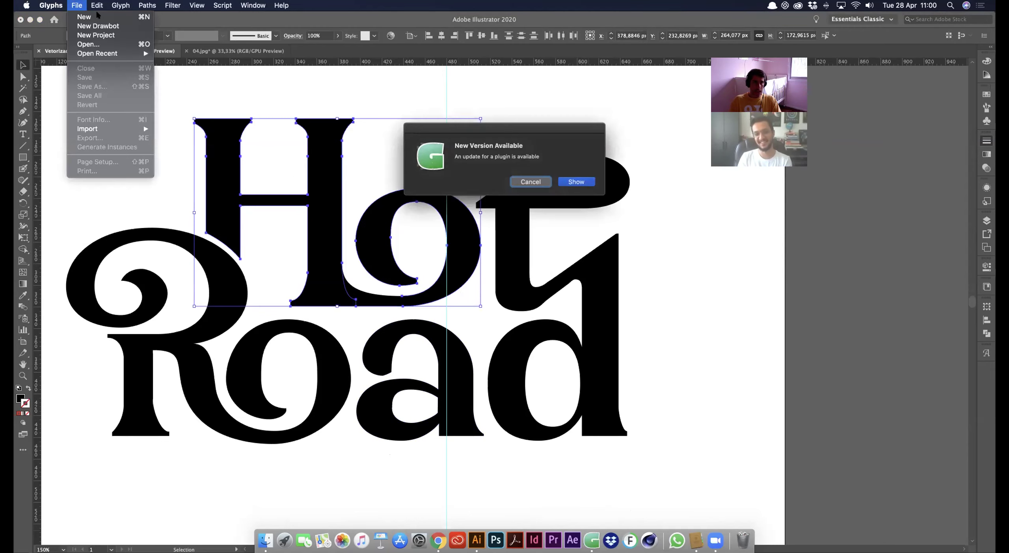
pyautogui.click(530, 182)
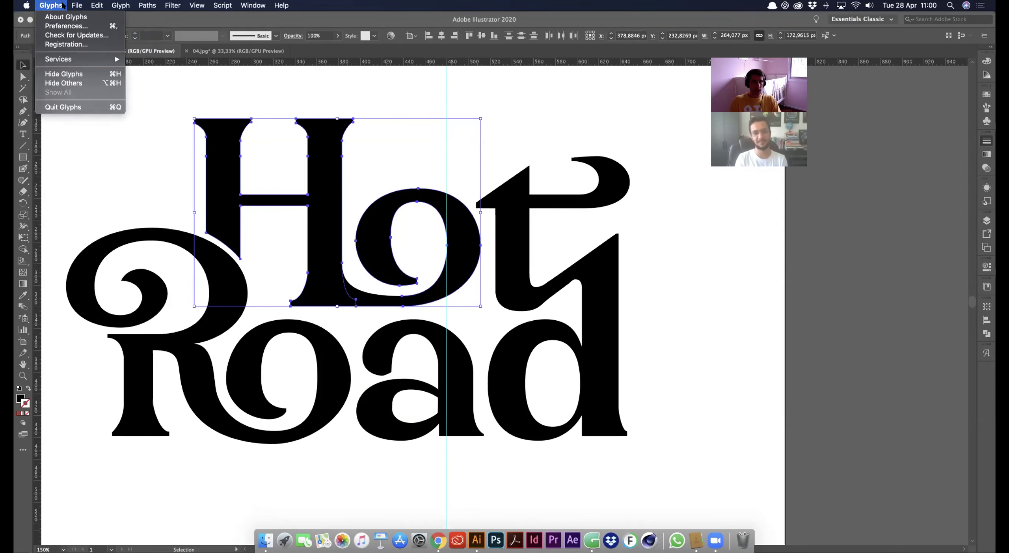
pyautogui.click(78, 17)
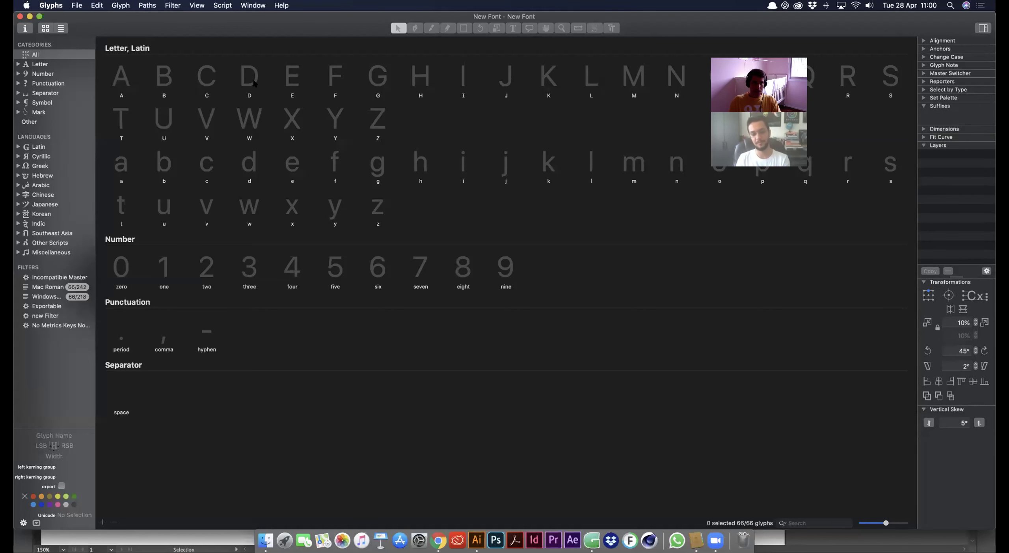
pyautogui.doubleClick(111, 69)
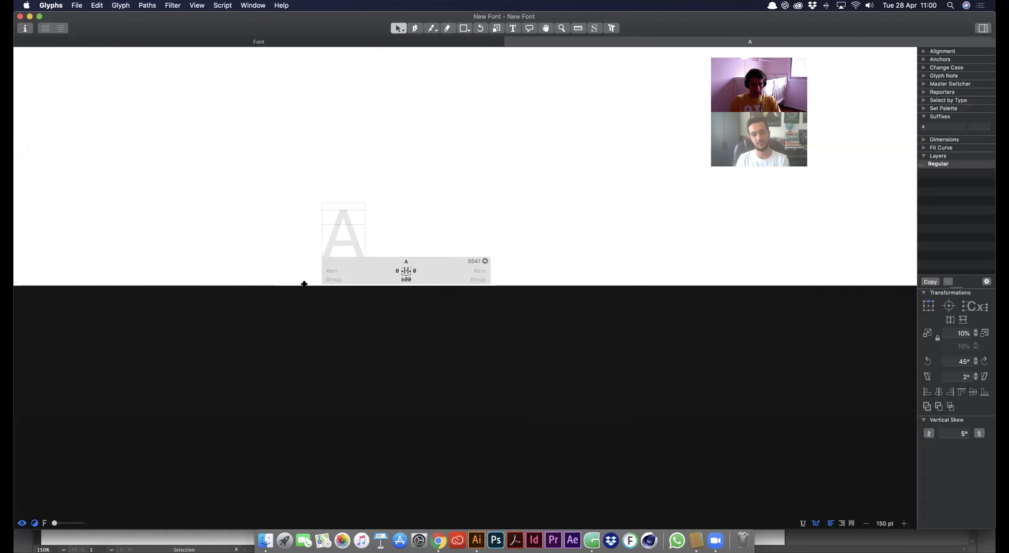
pyautogui.moveTo(304, 284); pyautogui.dragTo(288, 485)
# Try pasting the complete lettering from Illustrator into the A glyph over its metrics box, and delete it
pyautogui.press('super+Tab')
pyautogui.press('super+Tab')
pyautogui.press('super+Tab')
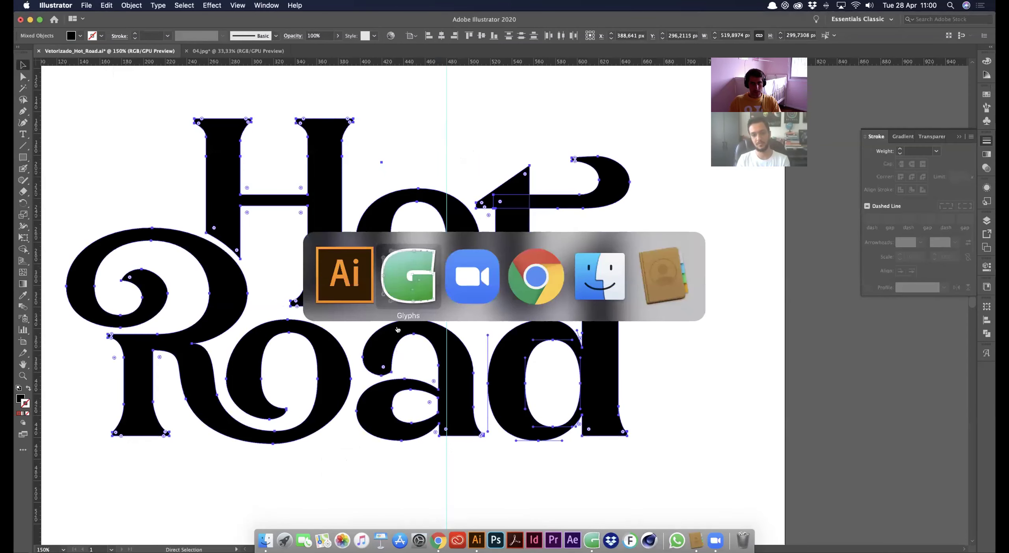
pyautogui.press('super+Tab')
pyautogui.press('super+v')
pyautogui.moveTo(308, 227); pyautogui.dragTo(493, 407)
pyautogui.press('space')
pyautogui.moveTo(452, 305); pyautogui.dragTo(637, 276)
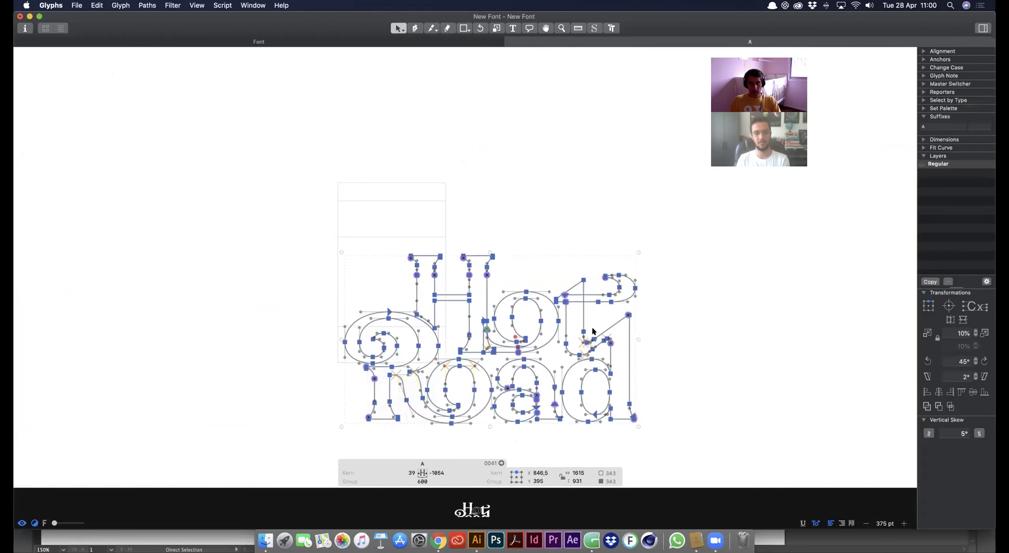
pyautogui.moveTo(593, 339); pyautogui.dragTo(538, 272)
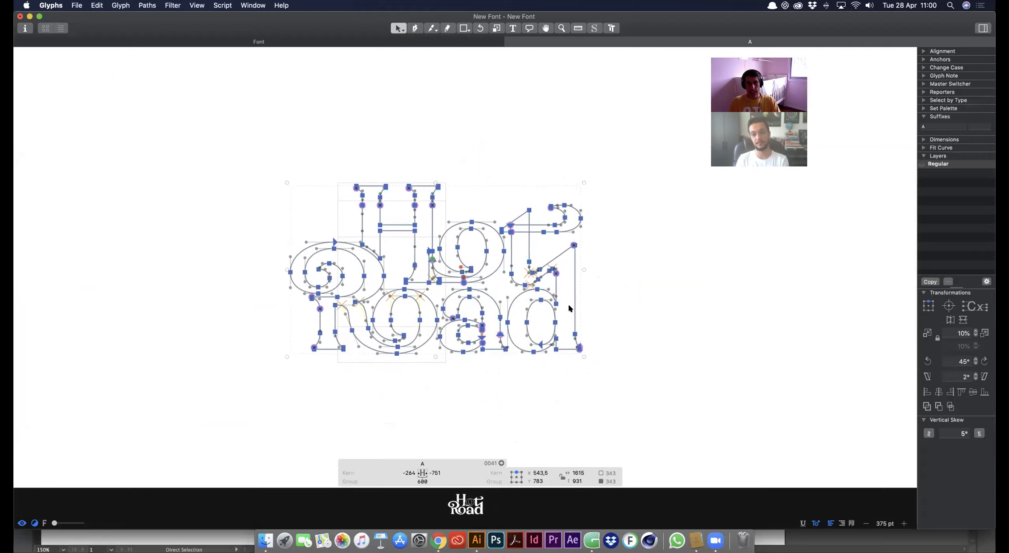
pyautogui.press('Delete')
# Draw a 555 × 700 rectangle from baseline to cap height in the A glyph and transfer it to the Illustrator document
pyautogui.click(464, 28)
pyautogui.moveTo(342, 198); pyautogui.dragTo(444, 326)
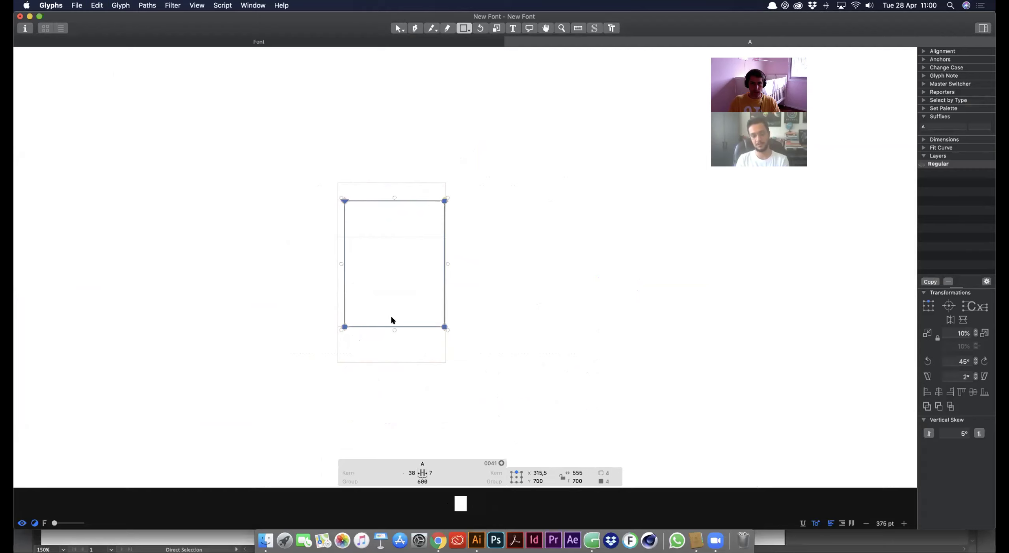
pyautogui.press('super+Tab')
pyautogui.press('super+x')
pyautogui.press('super+Tab')
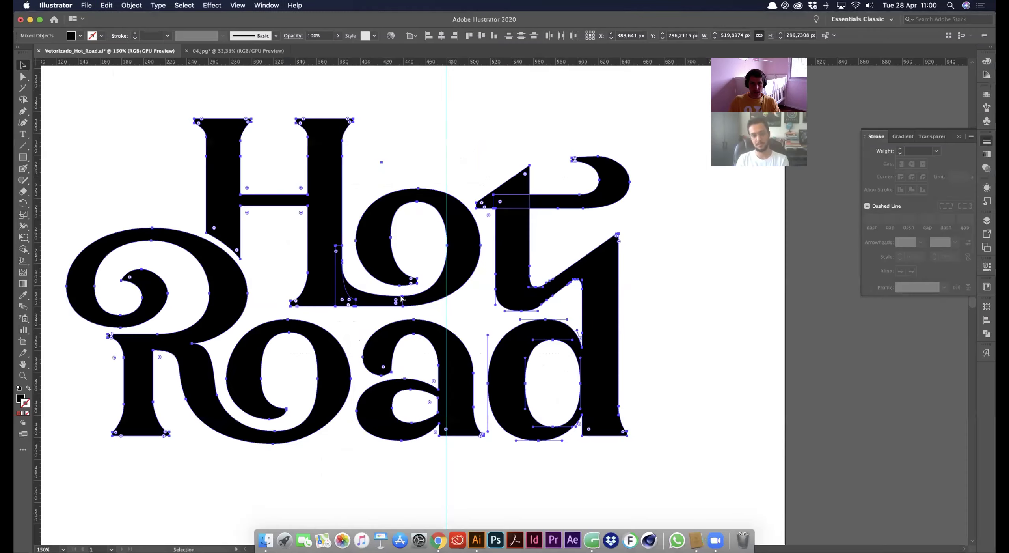
pyautogui.press('super+v')
# Move the pasted black rectangle beside the artboard, clear of the lettering
pyautogui.keyDown('alt'); pyautogui.keyDown('super'); pyautogui.click(428, 310); pyautogui.keyUp('super'); pyautogui.keyUp('alt')
pyautogui.keyDown('alt'); pyautogui.keyDown('super'); pyautogui.click(428, 310); pyautogui.keyUp('super'); pyautogui.keyUp('alt')
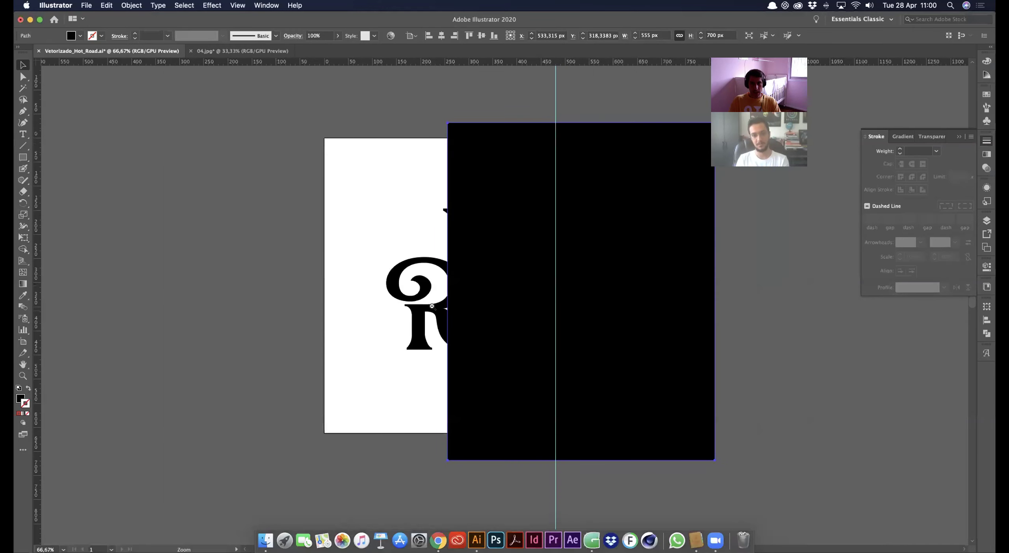
pyautogui.keyDown('alt'); pyautogui.keyDown('super'); pyautogui.click(428, 310); pyautogui.keyUp('super'); pyautogui.keyUp('alt')
pyautogui.keyDown('alt'); pyautogui.keyDown('super'); pyautogui.click(428, 311); pyautogui.keyUp('super'); pyautogui.keyUp('alt')
pyautogui.moveTo(579, 317); pyautogui.dragTo(317, 289)
# Scale the complete lettering proportionally to about 1243.6 × 717 px, roughly matching the reference rectangle's height
pyautogui.moveTo(495, 214); pyautogui.dragTo(652, 319)
pyautogui.moveTo(587, 244); pyautogui.dragTo(467, 202)
pyautogui.moveTo(585, 314); pyautogui.dragTo(585, 374)
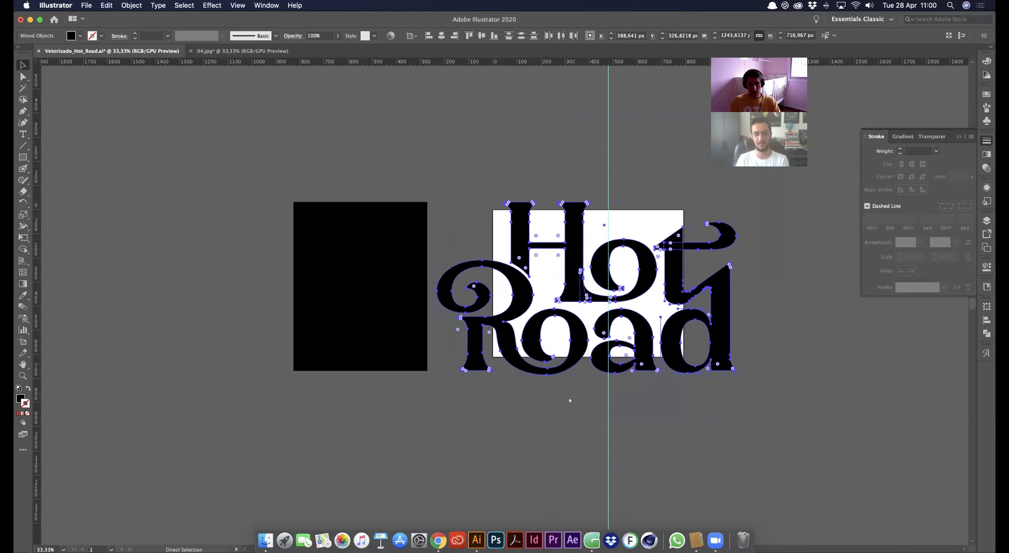
# Cut the enlarged lettering, paste it into the A glyph in Glyphs, and position it between baseline and cap height
pyautogui.press('super+x')
pyautogui.press('super+Tab')
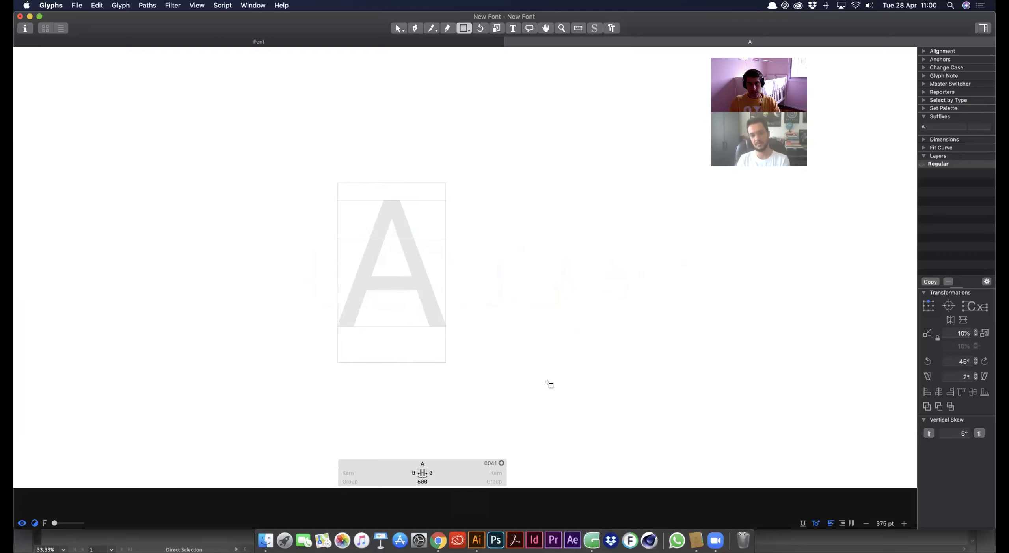
pyautogui.press('super+v')
pyautogui.press('v')
pyautogui.moveTo(463, 357); pyautogui.dragTo(457, 218)
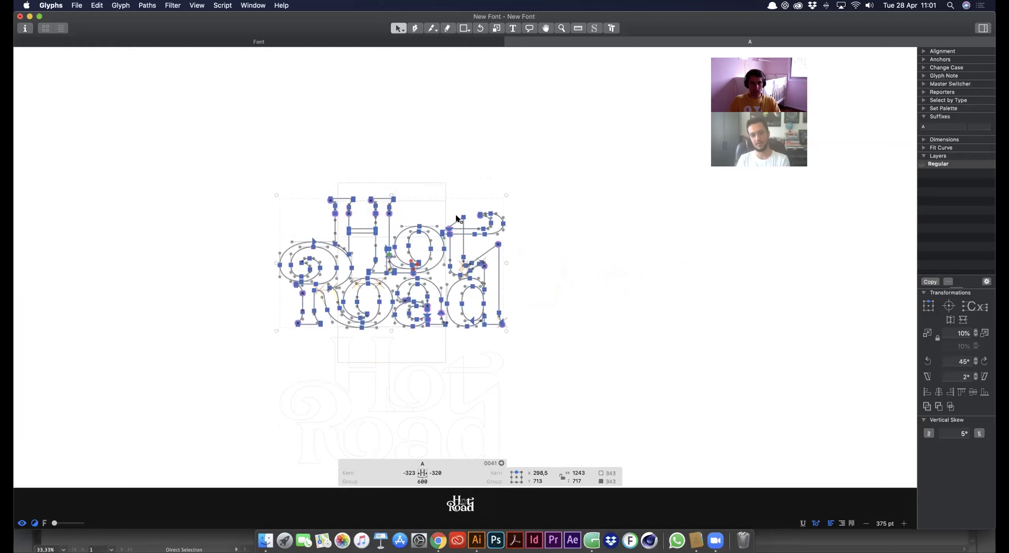
# Move the outline of the o in Hot from the glyph's foreground into its background layer
pyautogui.click(588, 253)
pyautogui.press('space')
pyautogui.press('super+space')
pyautogui.scroll(10, 350, 228)
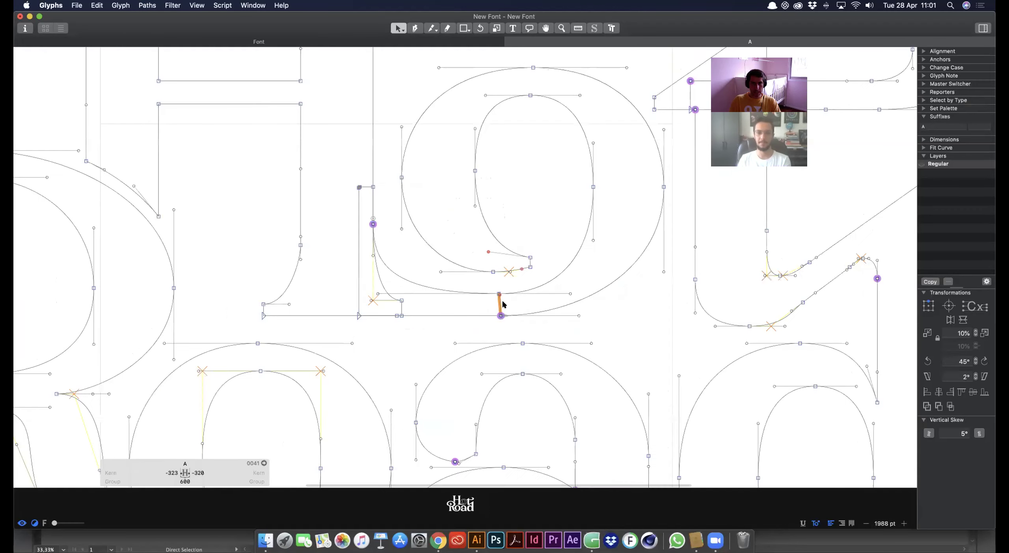
pyautogui.doubleClick(501, 293)
pyautogui.press('Delete')
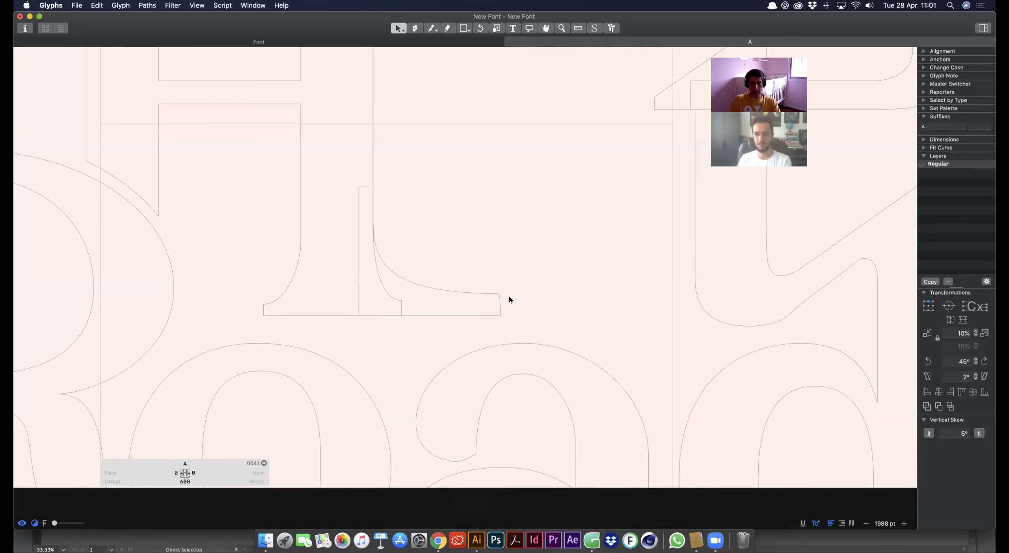
pyautogui.press('super+z')
pyautogui.rightClick(507, 298)
pyautogui.click(533, 311)
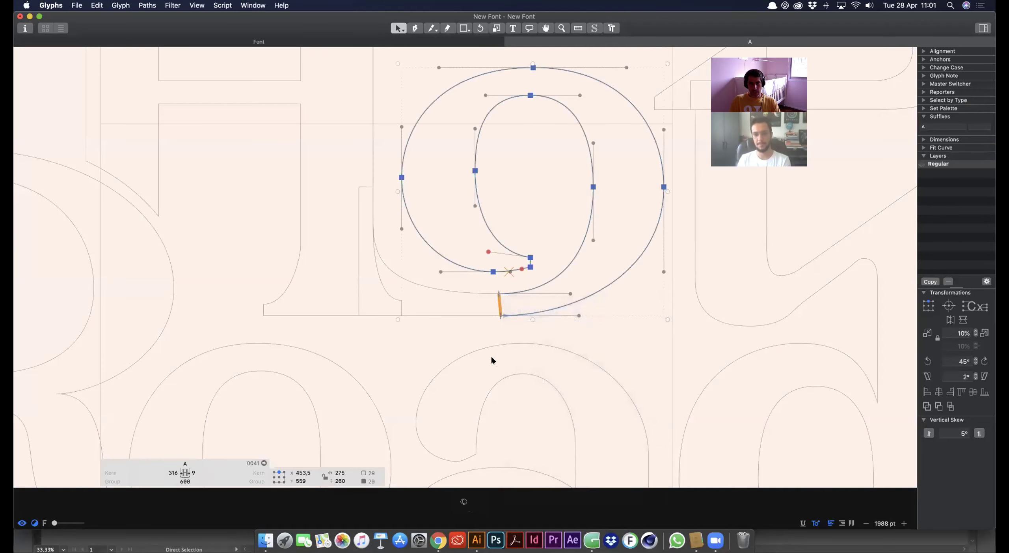
# Return the o's outline from the background to the foreground layer and preview the filled lettering
pyautogui.press('super+x')
pyautogui.press('super+b')
pyautogui.press('super+v')
pyautogui.press('space')
pyautogui.press('super+minus')
pyautogui.scroll(-10, 488, 259)
pyautogui.press('space')
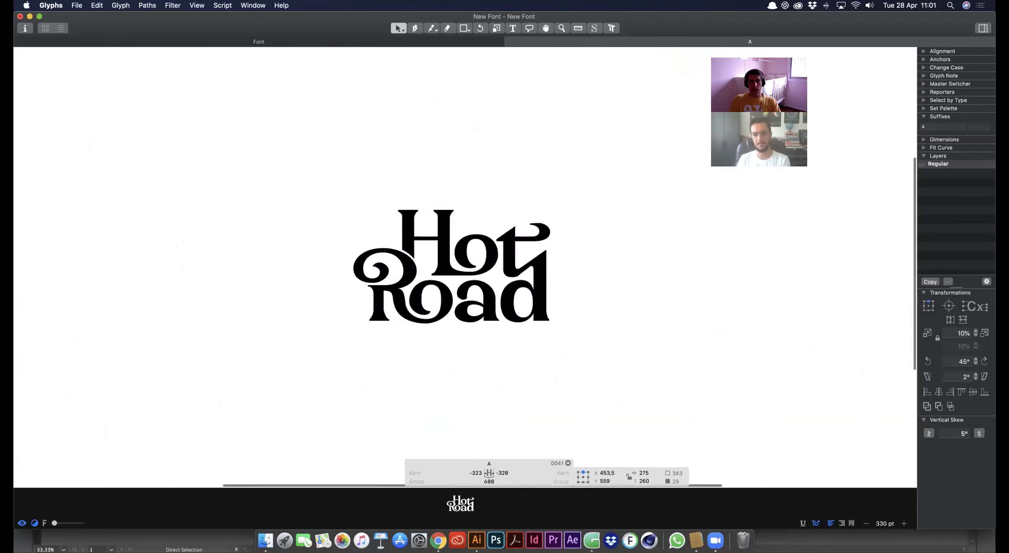
pyautogui.scroll(10, 491, 269)
pyautogui.click(493, 282)
pyautogui.scroll(-4, 488, 289)
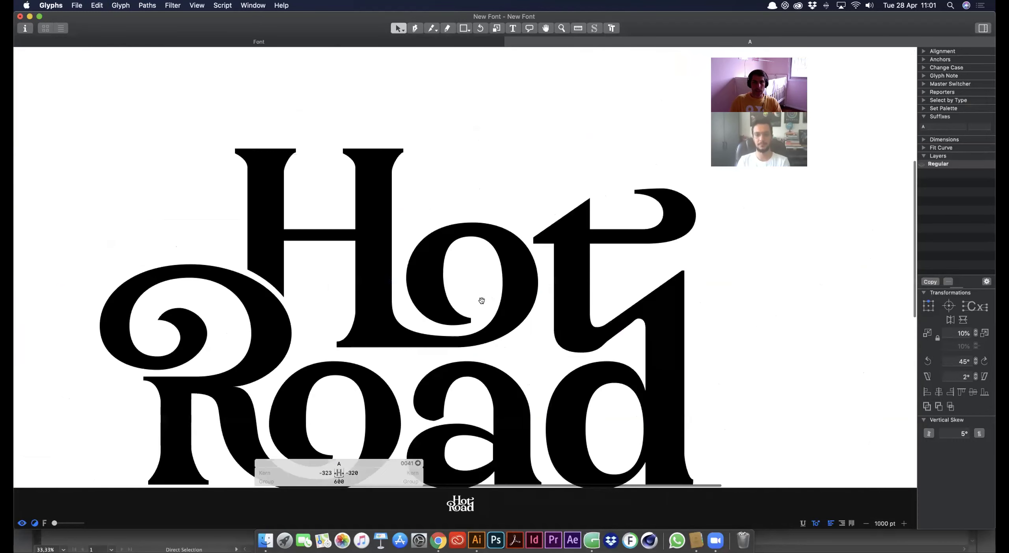
pyautogui.press('shift+super+m')
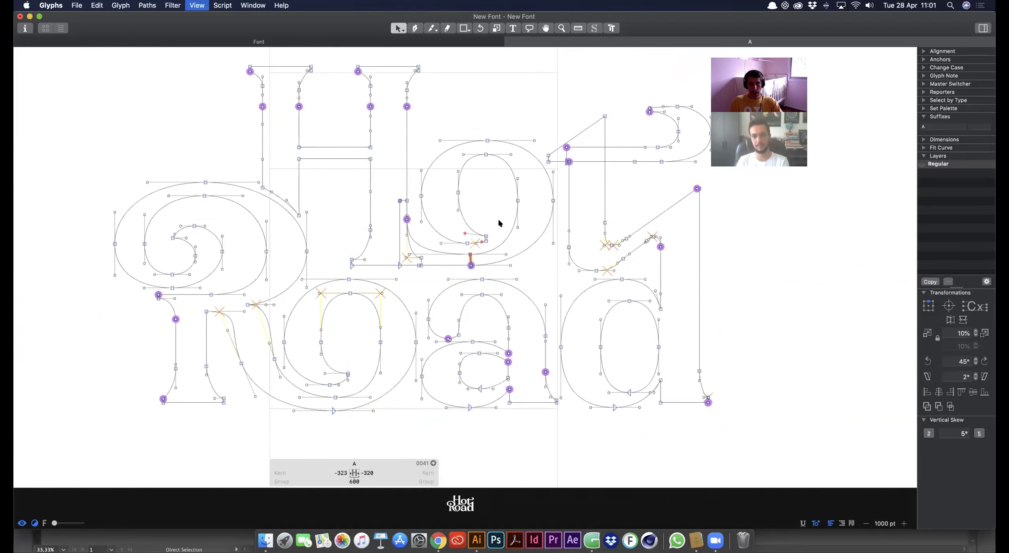
# Set both the left and right sidebearings of the A glyph to 100
pyautogui.click(342, 473)
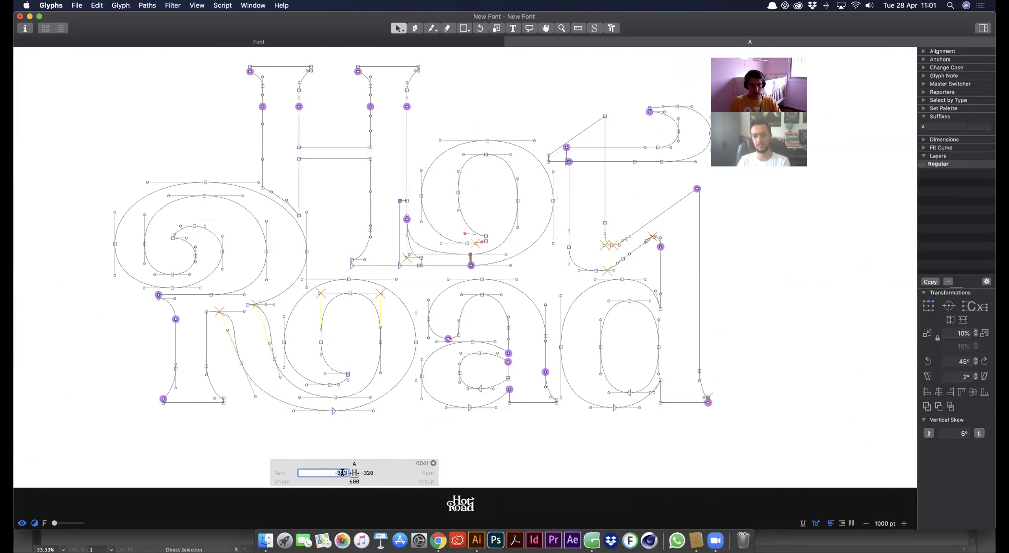
pyautogui.write('100')
pyautogui.press('Tab')
pyautogui.write('10')
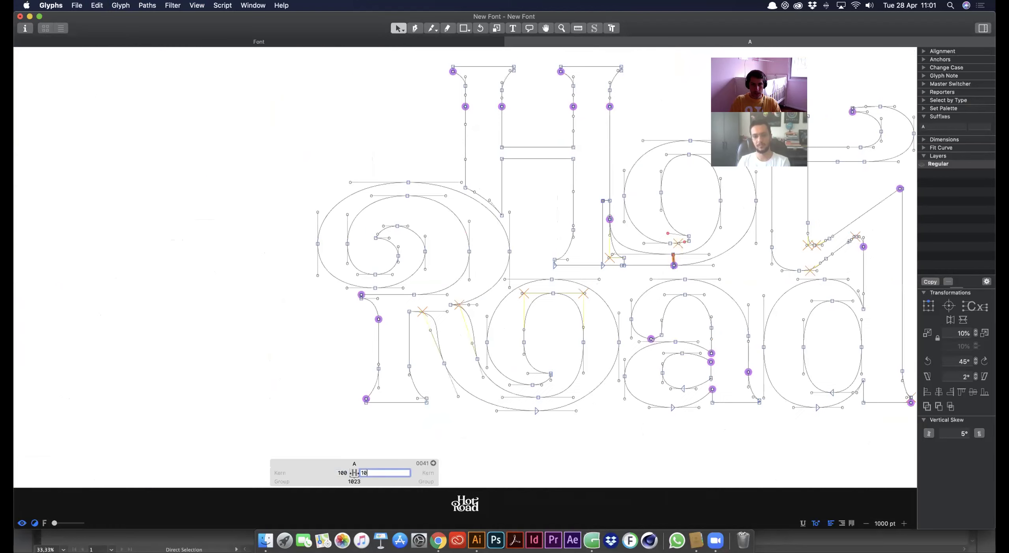
pyautogui.press('Tab')
pyautogui.click(585, 181)
pyautogui.press('space')
pyautogui.moveTo(626, 168); pyautogui.dragTo(357, 175)
pyautogui.press('space')
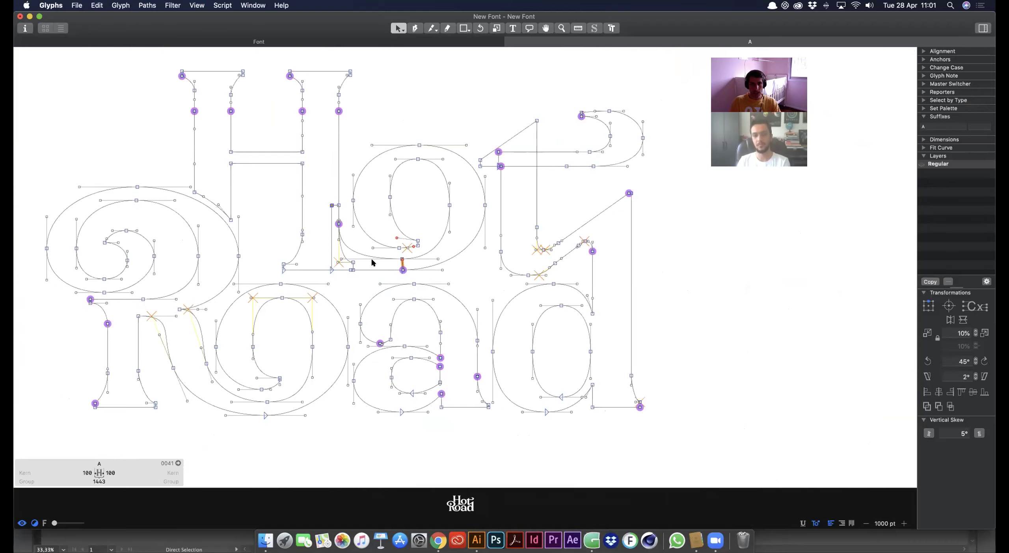
# Delete the redundant mid-line nodes and leftover handle on both edges of the H's right stem, above the crossbar
pyautogui.press('super+space')
pyautogui.moveTo(326, 94); pyautogui.dragTo(368, 141)
pyautogui.press('super+minus')
pyautogui.press('super+minus')
pyautogui.press('super+minus')
pyautogui.press('super+minus')
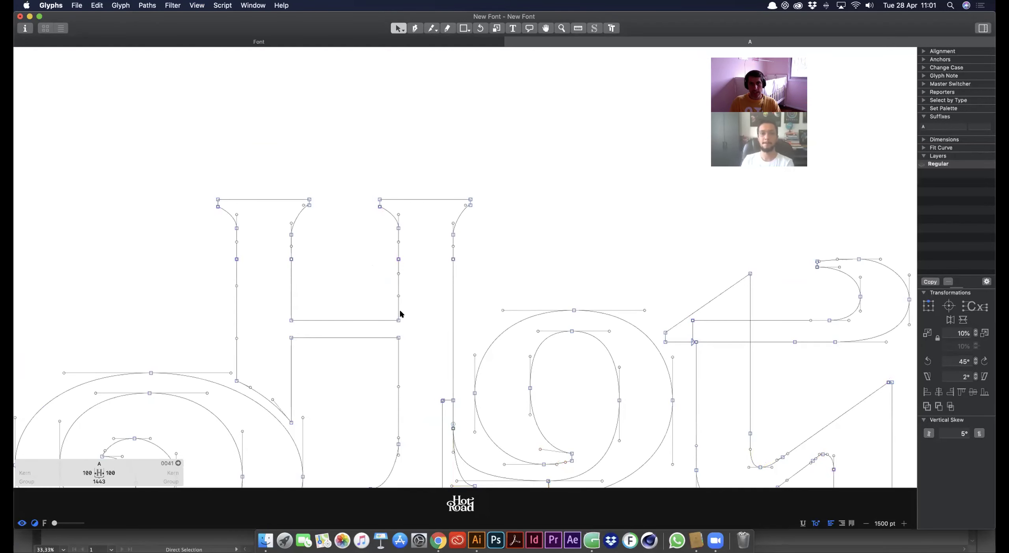
pyautogui.scroll(-5, 401, 313)
pyautogui.hscroll(3, 400, 313)
pyautogui.press('super+space')
pyautogui.moveTo(339, 126); pyautogui.dragTo(425, 170)
pyautogui.press('super+space')
pyautogui.moveTo(366, 220); pyautogui.dragTo(513, 300)
pyautogui.press('super+minus')
pyautogui.press('super+minus')
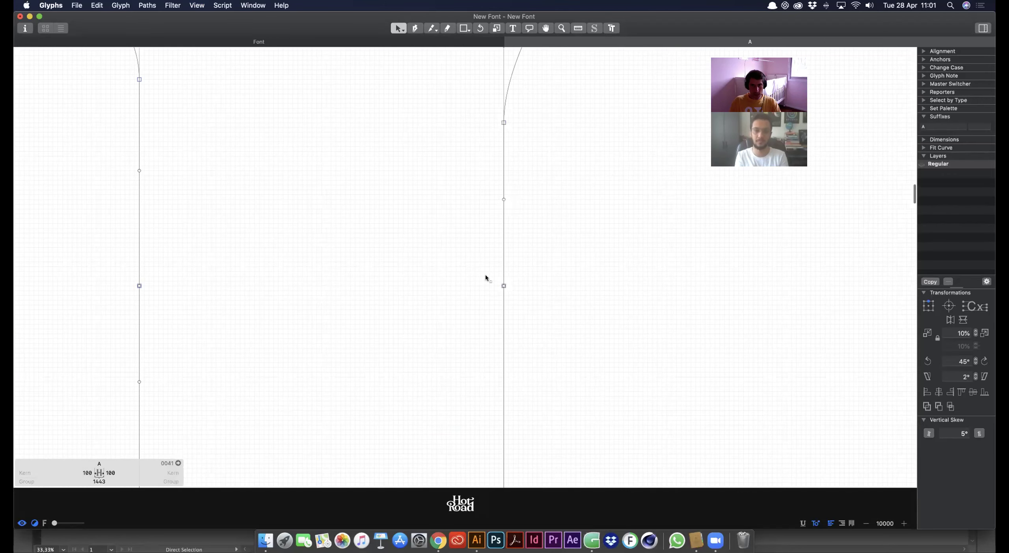
pyautogui.press('super+minus')
pyautogui.moveTo(469, 256); pyautogui.dragTo(512, 304)
pyautogui.press('Delete')
pyautogui.moveTo(238, 250); pyautogui.dragTo(292, 305)
pyautogui.press('Delete')
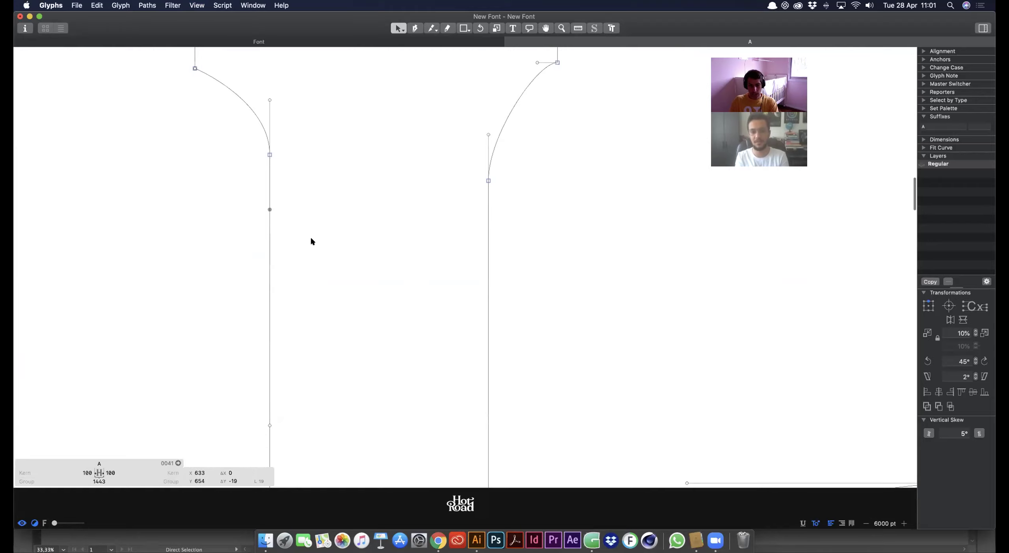
pyautogui.press('Delete')
# Delete the redundant node on the H's left stem above the crossbar and the extra handles on the right stem below it
pyautogui.press('space')
pyautogui.press('super+minus')
pyautogui.press('super+minus')
pyautogui.moveTo(259, 171); pyautogui.dragTo(309, 193)
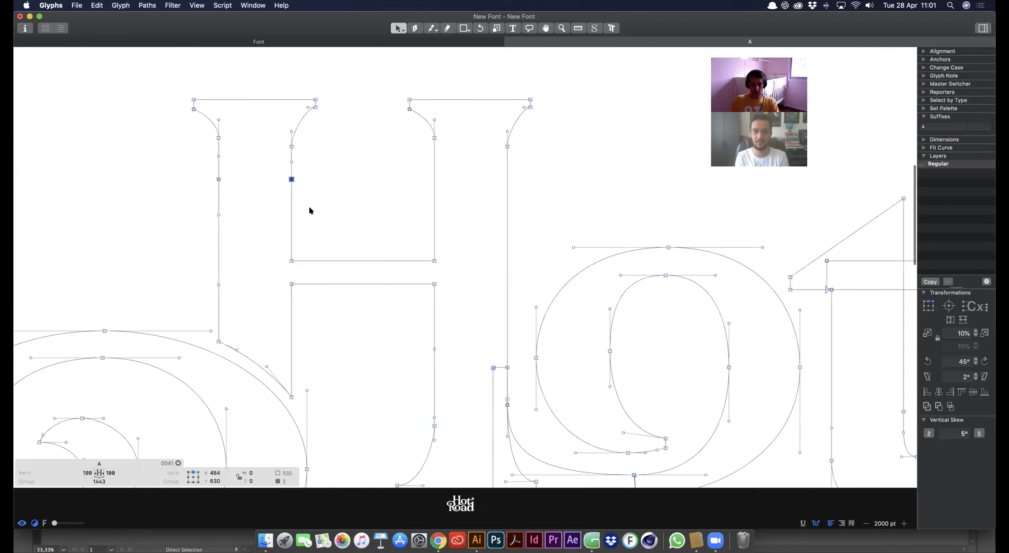
pyautogui.press('Delete')
pyautogui.scroll(-3, 293, 246)
pyautogui.scroll(3, 291, 247)
pyautogui.moveTo(406, 325); pyautogui.dragTo(449, 373)
pyautogui.press('Delete')
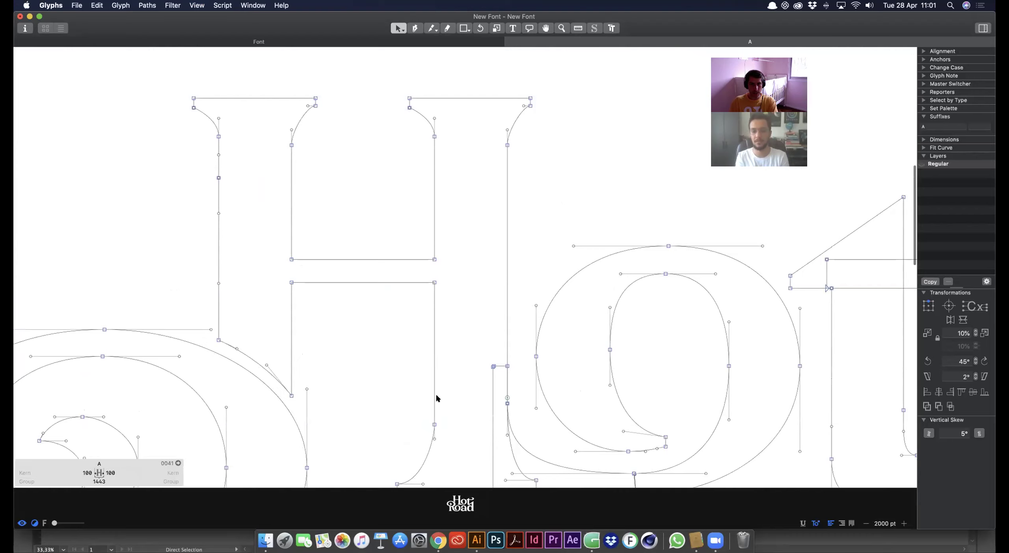
# Pull the H's lower serif curve handle out of line with the stem, try a smooth node there, and undo the node change
pyautogui.press('space')
pyautogui.moveTo(393, 394); pyautogui.dragTo(503, 331)
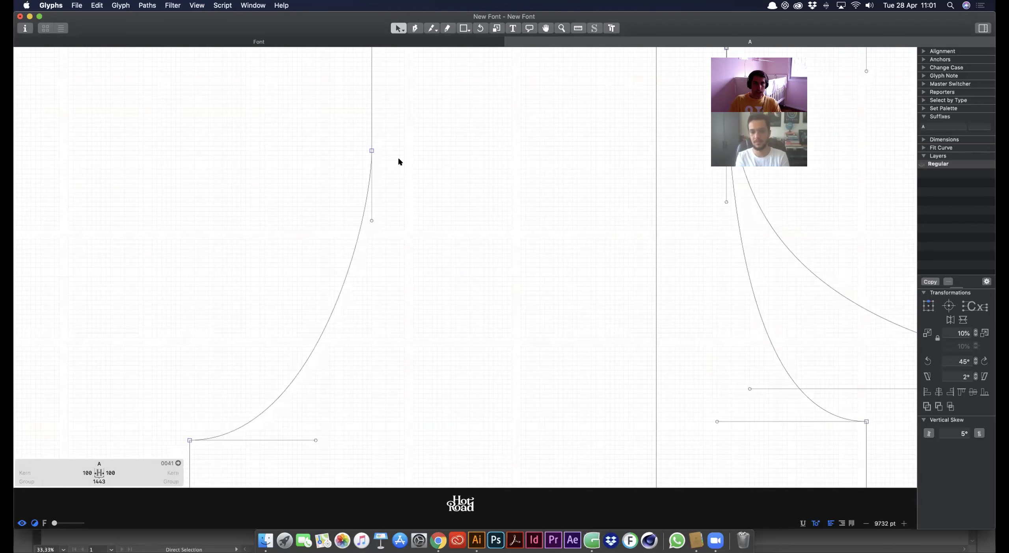
pyautogui.moveTo(370, 220); pyautogui.dragTo(241, 165)
pyautogui.press('super+minus')
pyautogui.press('super+minus')
pyautogui.press('space')
pyautogui.moveTo(334, 191); pyautogui.dragTo(261, 209)
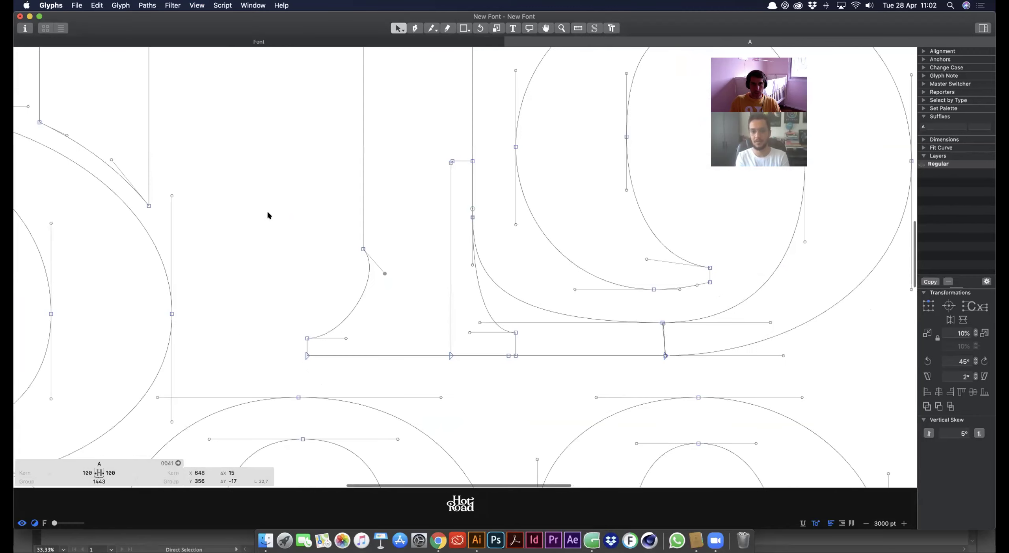
pyautogui.doubleClick(363, 248)
pyautogui.moveTo(306, 263); pyautogui.dragTo(413, 278)
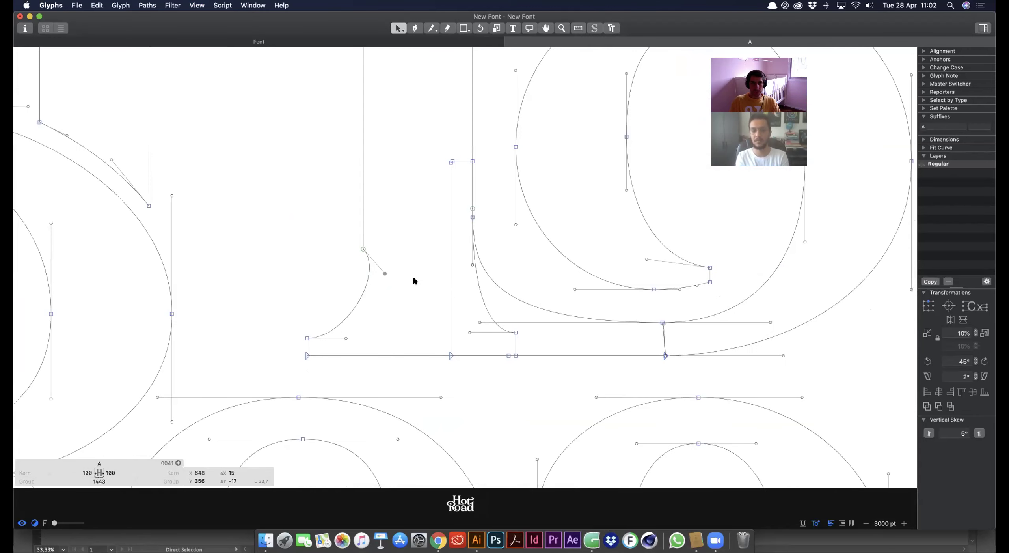
pyautogui.press('super+z')
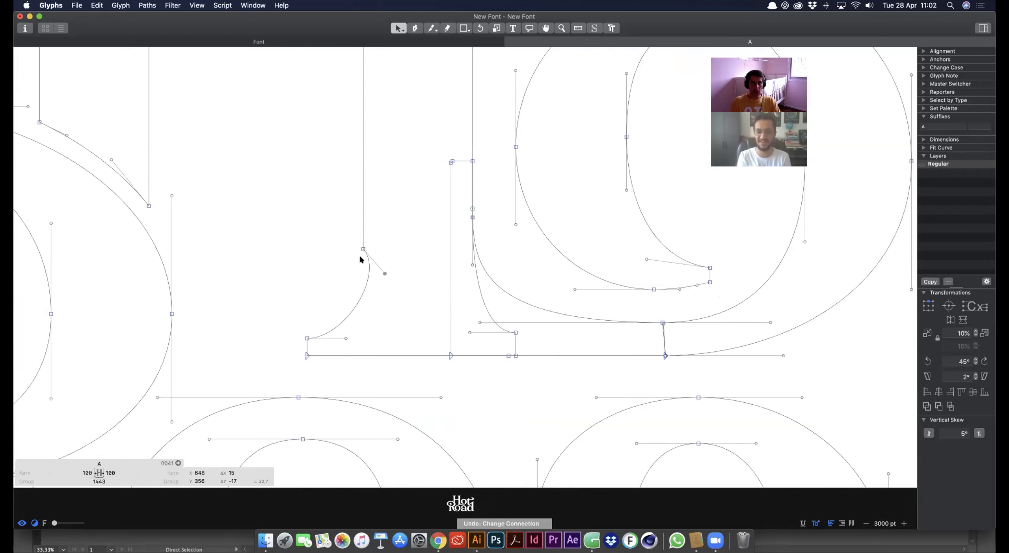
# Convert the node at the top of the H's lower serif curve to smooth and align its handle with the stem
pyautogui.doubleClick(363, 249)
pyautogui.moveTo(382, 279); pyautogui.dragTo(361, 291)
pyautogui.click(341, 326)
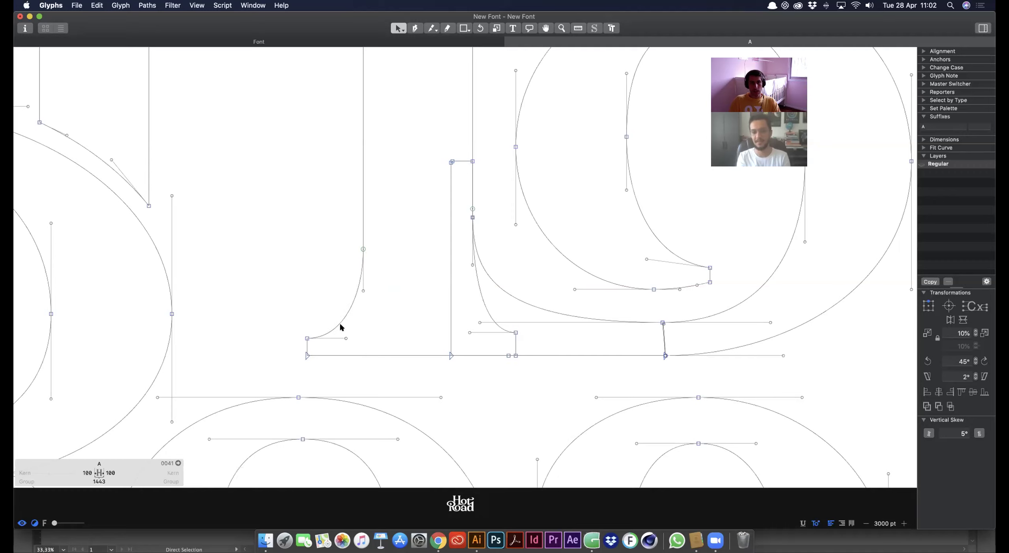
# Examine the node types along the o's outline and the diagonal joining the t and d
pyautogui.press('space')
pyautogui.press('super+minus')
pyautogui.press('super+minus')
pyautogui.press('super+minus')
pyautogui.press('super+minus')
pyautogui.press('super+minus')
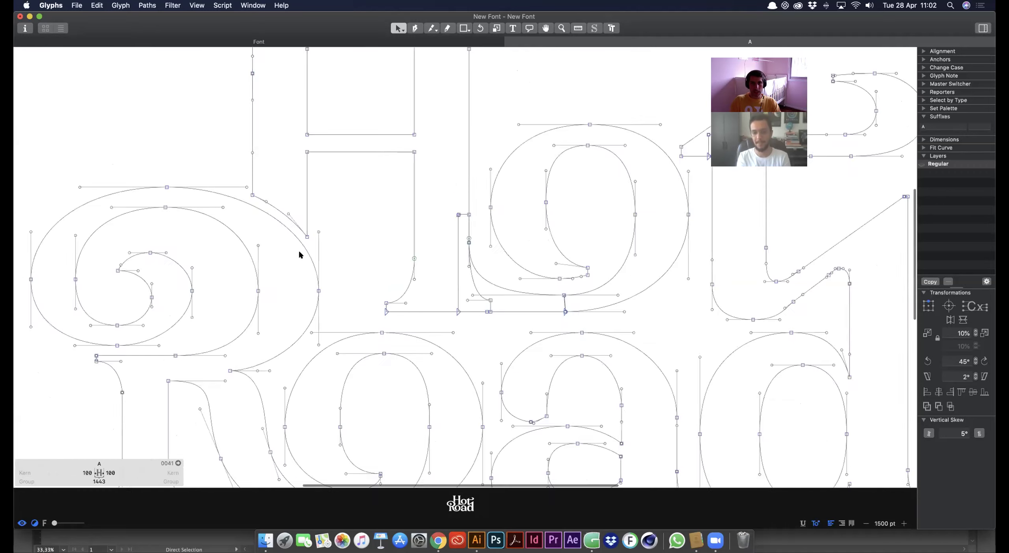
pyautogui.press('space')
pyautogui.scroll(6, 430, 264)
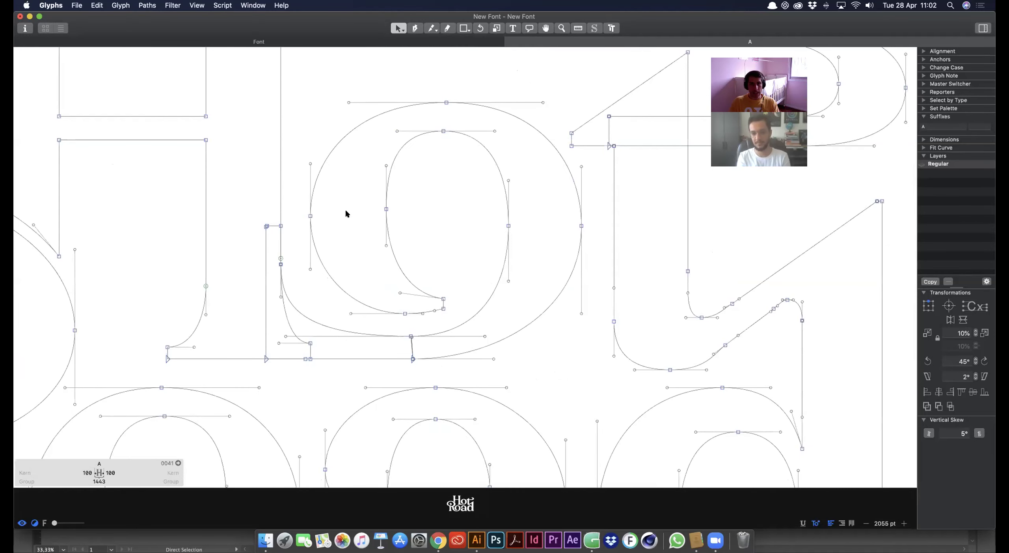
pyautogui.moveTo(332, 232); pyautogui.dragTo(330, 229)
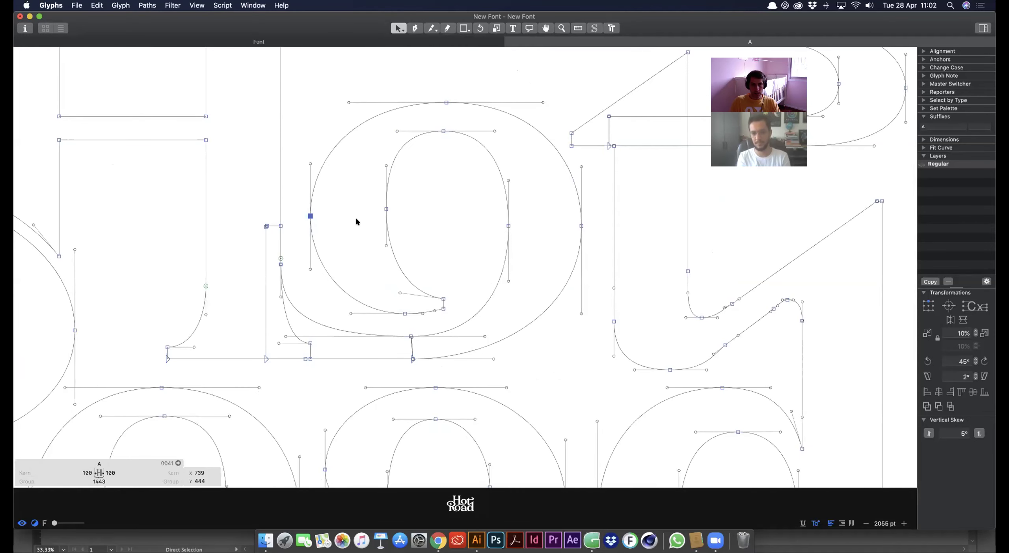
pyautogui.click(344, 200)
pyautogui.doubleClick(387, 190)
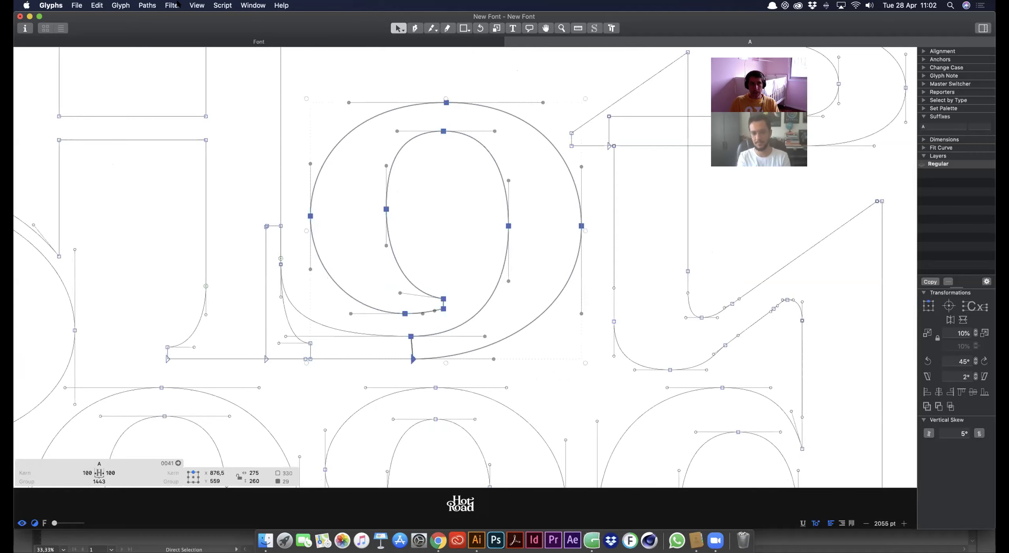
pyautogui.press('super+a')
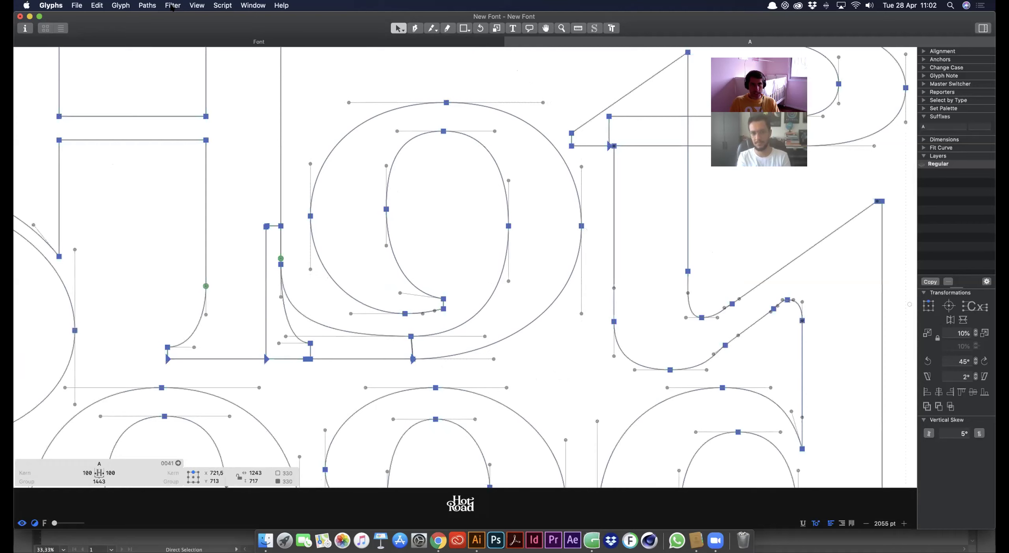
pyautogui.click(381, 209)
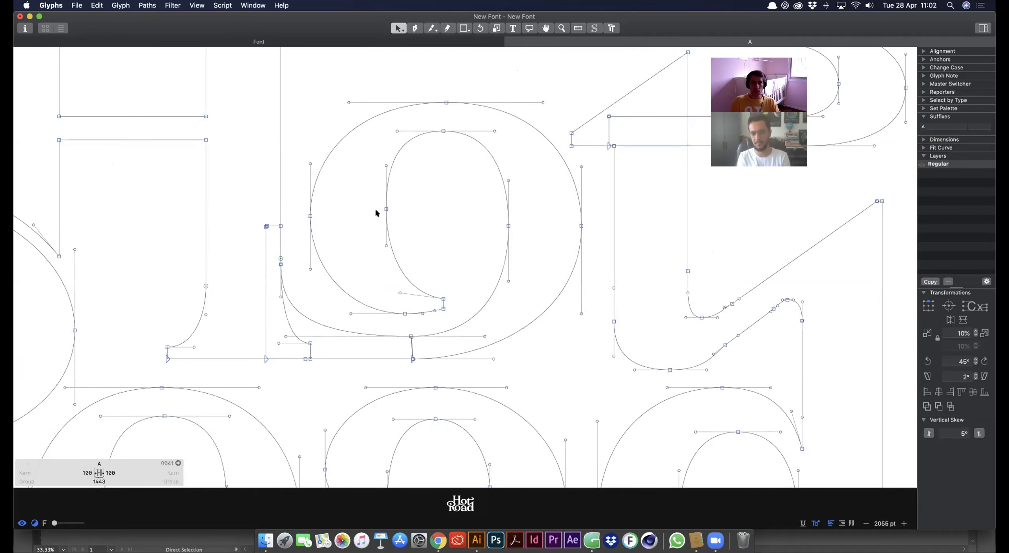
pyautogui.click(386, 209)
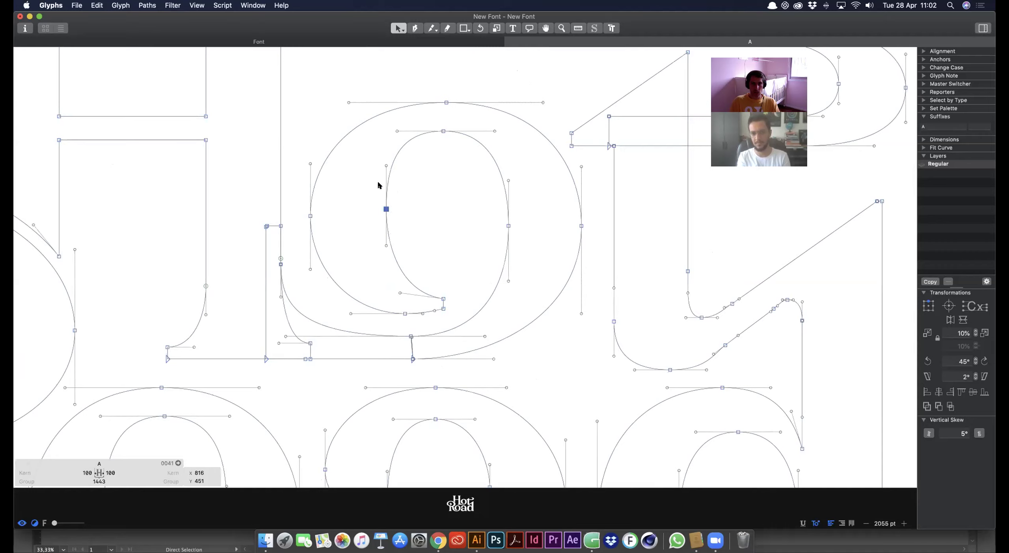
pyautogui.hscroll(10, 402, 303)
pyautogui.scroll(-1, 402, 302)
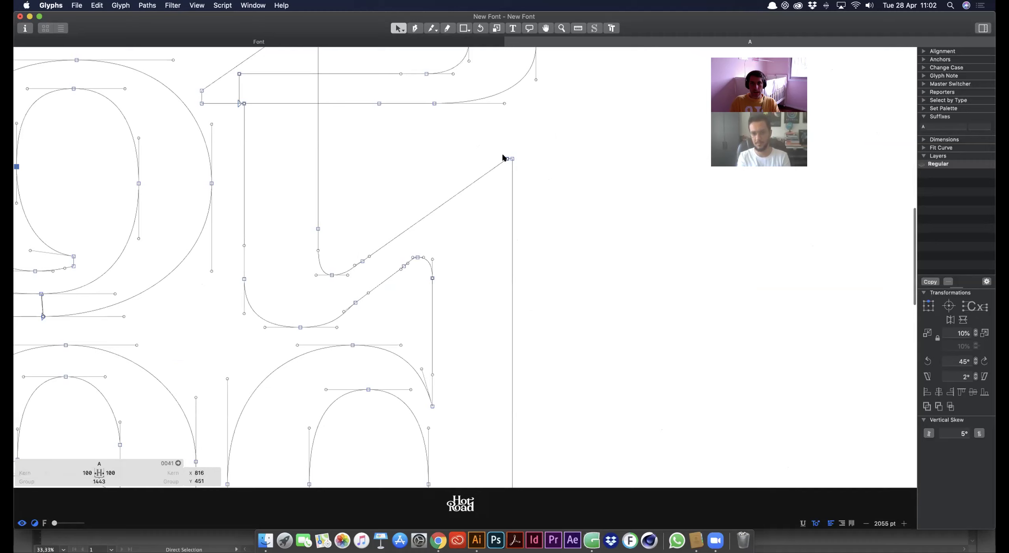
pyautogui.hscroll(-10, 408, 269)
pyautogui.scroll(2, 407, 269)
# Select all the lettering's outlines and apply Tidy up Paths to them
pyautogui.press('super+a')
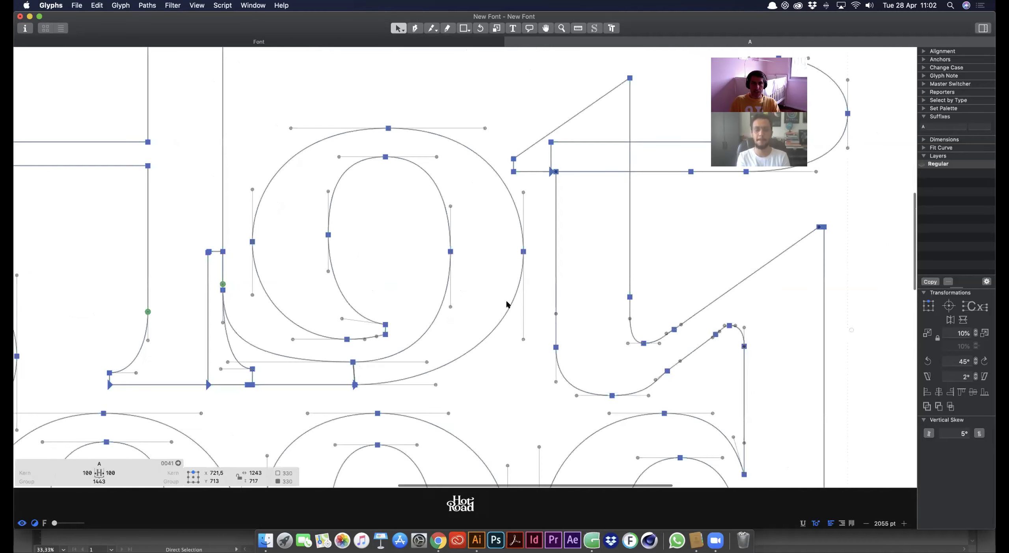
pyautogui.press('super+shift+t')
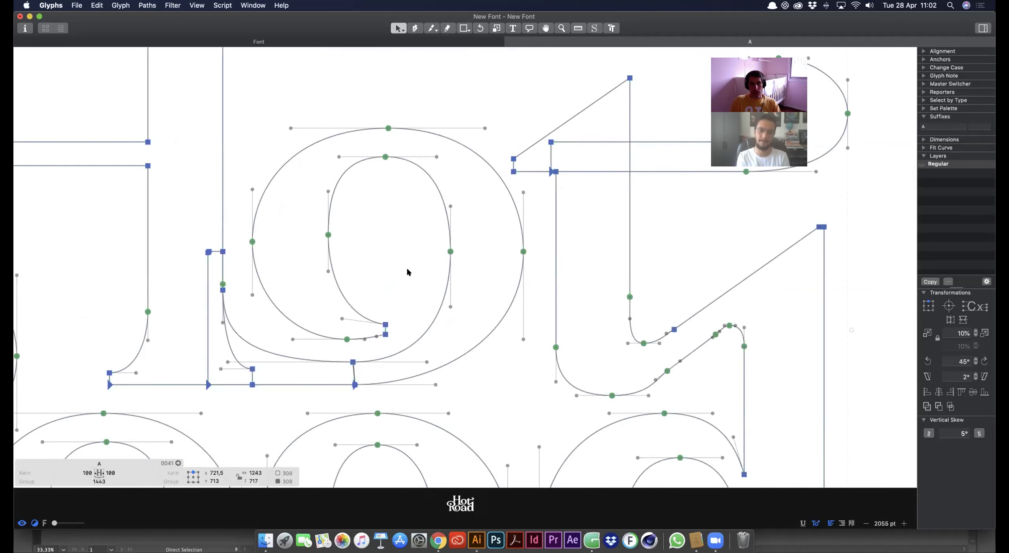
pyautogui.click(407, 270)
pyautogui.press('space')
pyautogui.moveTo(408, 285); pyautogui.dragTo(434, 277)
pyautogui.hscroll(-2, 484, 247)
pyautogui.scroll(-1, 485, 247)
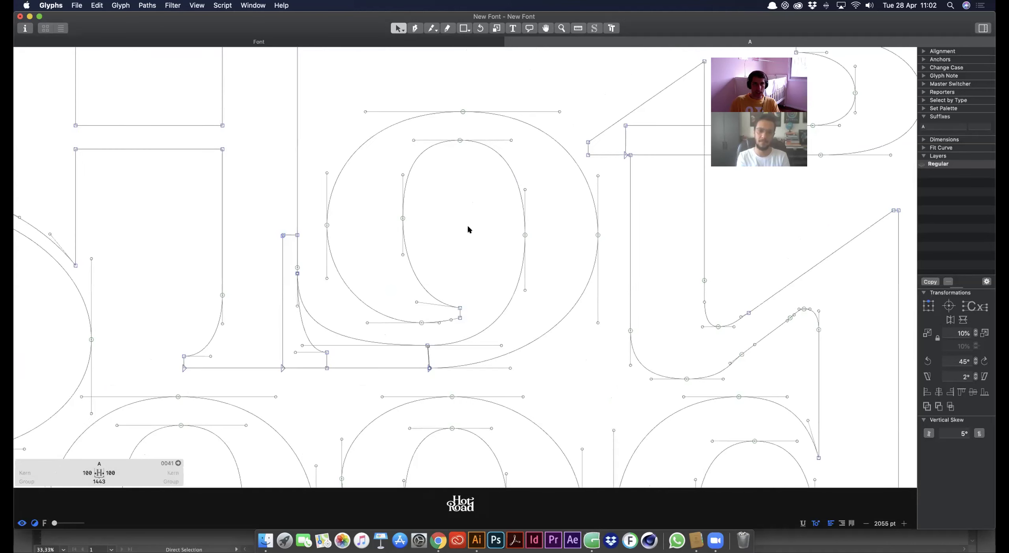
pyautogui.click(148, 5)
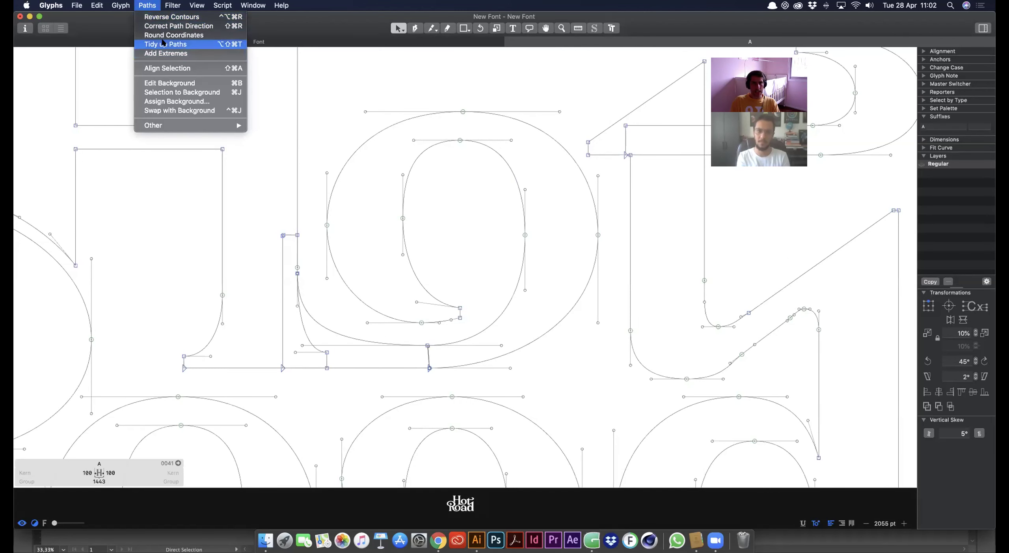
pyautogui.click(178, 44)
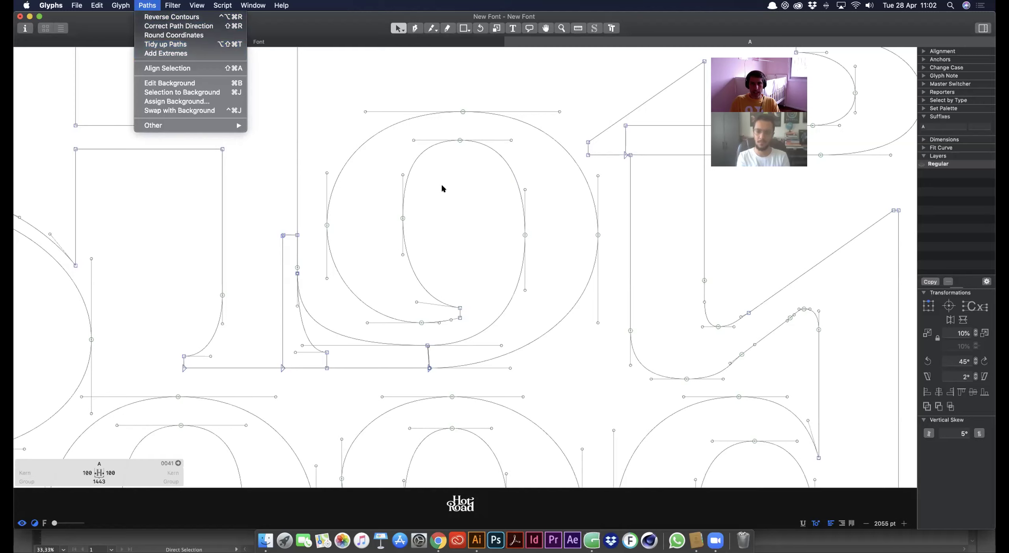
# Try adjusting the lower handle of the o's inner left curve and undo the changes
pyautogui.press('space')
pyautogui.moveTo(368, 227); pyautogui.dragTo(291, 258)
pyautogui.click(315, 254)
pyautogui.press('super+z')
pyautogui.press('super+z')
pyautogui.press('space')
pyautogui.press('super+minus')
pyautogui.press('space')
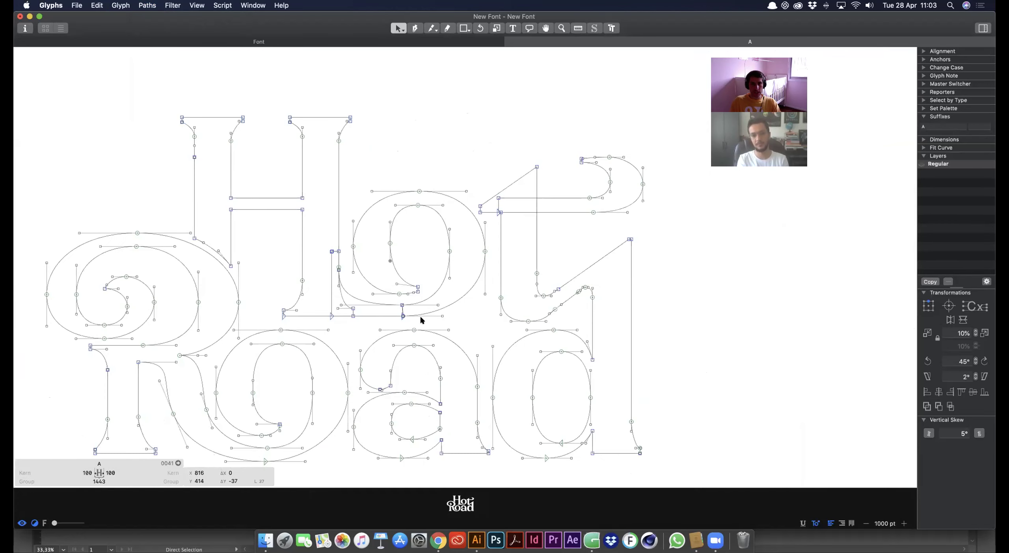
# Switch to Illustrator and paste the enlarged lettering back into the Vetorizado_Hot_Road.ai document
pyautogui.press('super+Tab')
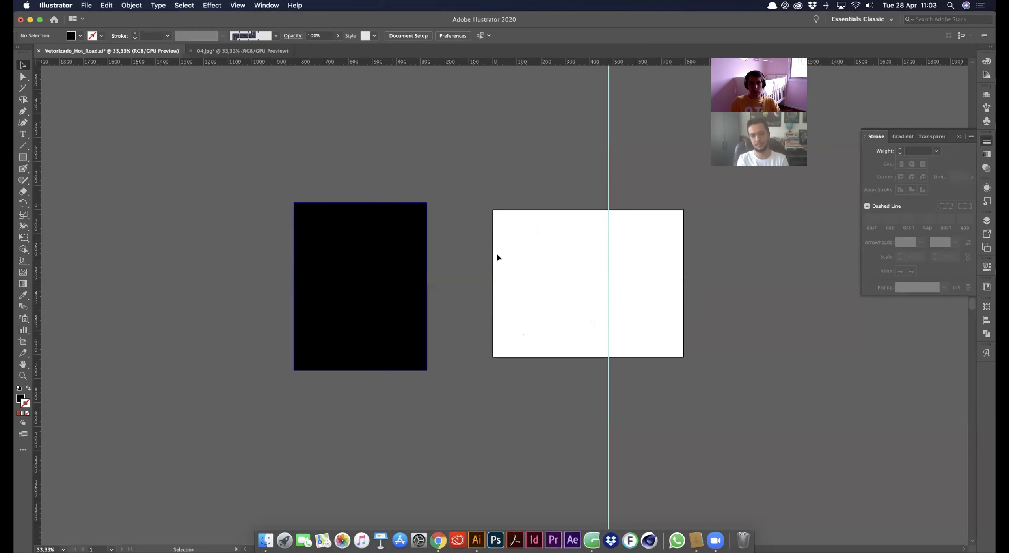
pyautogui.press('super+v')
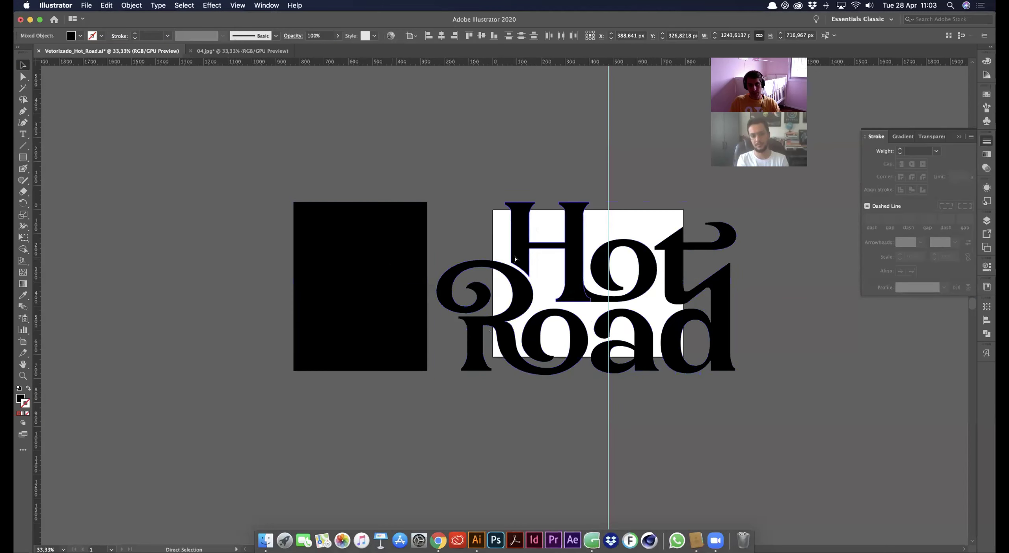
# Hide the guides and artboard and select the left anchor of the inner curve of the o in Hot
pyautogui.press('super+semicolon')
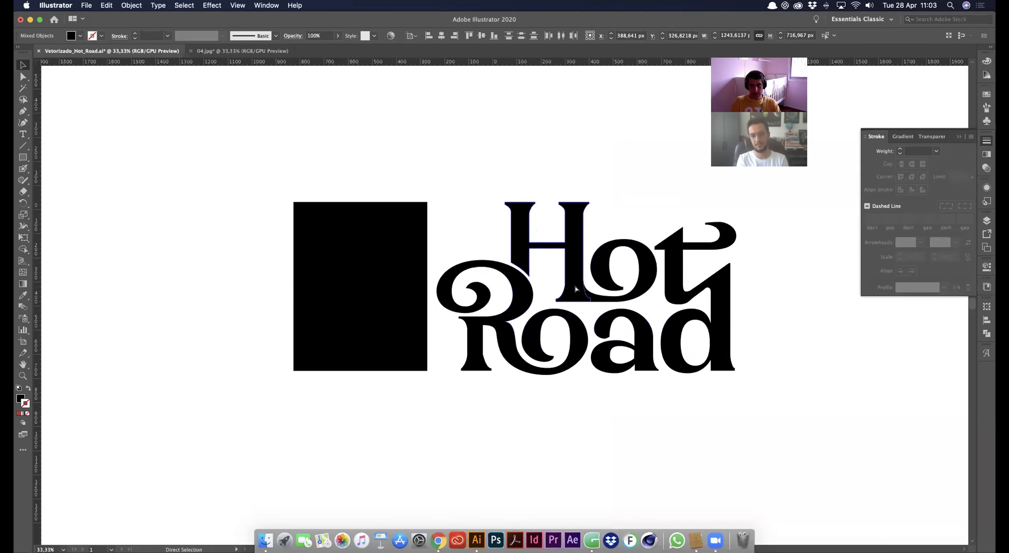
pyautogui.moveTo(551, 247); pyautogui.dragTo(574, 237)
pyautogui.click(615, 207)
pyautogui.moveTo(611, 208); pyautogui.dragTo(620, 293)
pyautogui.press('a')
pyautogui.click(572, 303)
pyautogui.moveTo(594, 336); pyautogui.dragTo(512, 306)
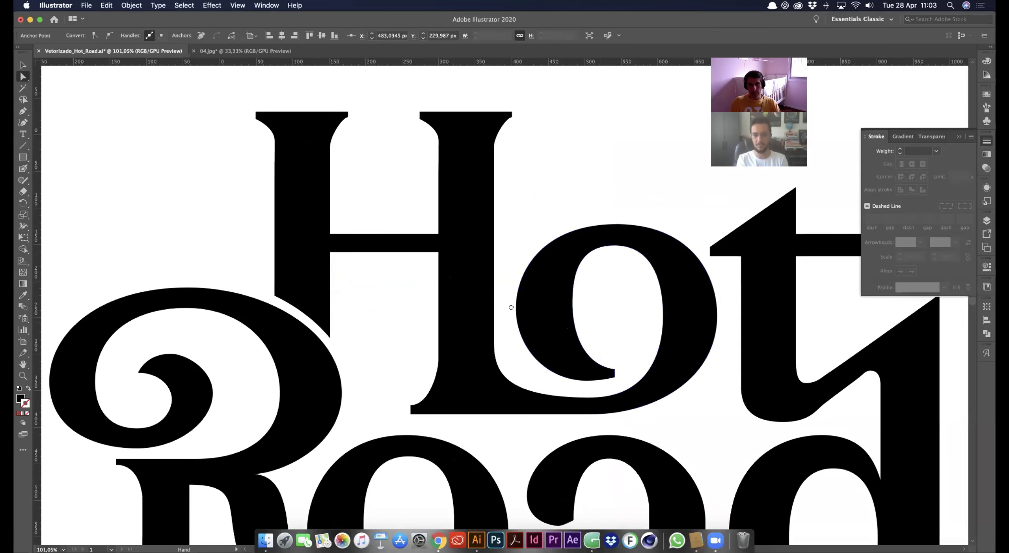
# Keep the artboard hidden, deselect the o and display the lettering in Outline view
pyautogui.press('super+y')
pyautogui.press('super+y')
pyautogui.press('super+shift+h')
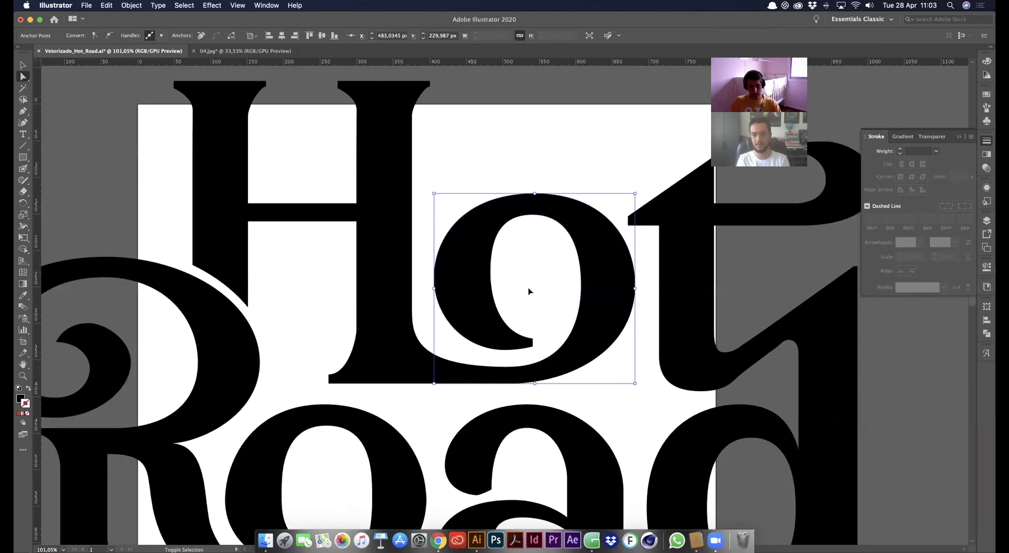
pyautogui.press('super+shift+h')
pyautogui.click(530, 290)
pyautogui.hscroll(4, 535, 288)
pyautogui.scroll(-1, 535, 288)
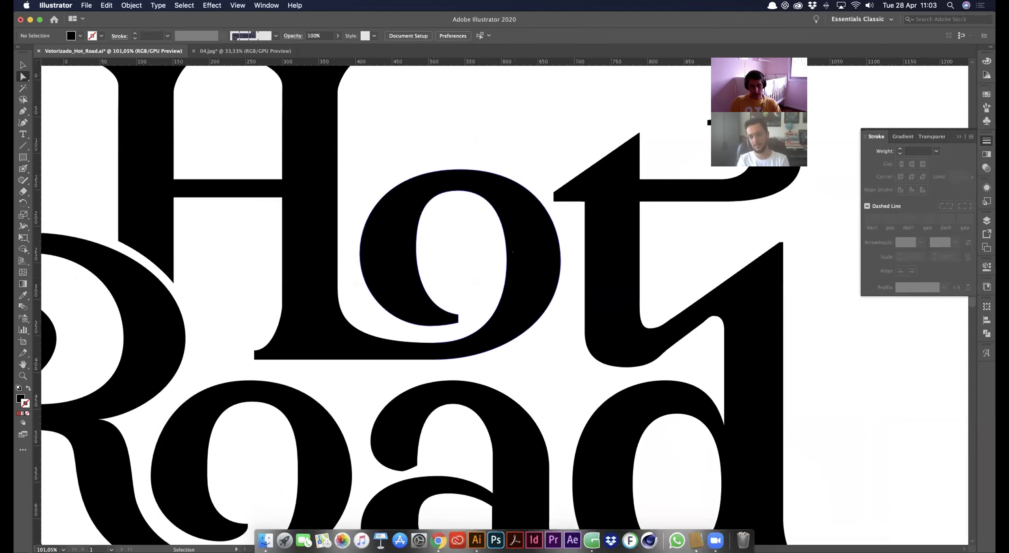
pyautogui.press('super+y')
pyautogui.click(504, 248)
pyautogui.click(472, 274)
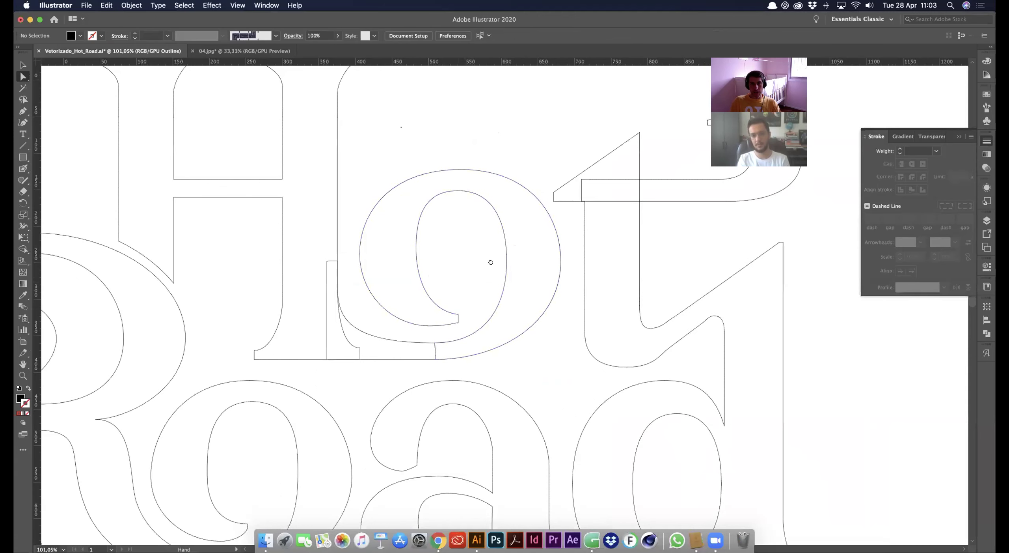
# Select the left anchors of the o's inner and outer curves to examine their handles
pyautogui.moveTo(489, 259); pyautogui.dragTo(527, 244)
pyautogui.click(454, 225)
pyautogui.keyDown('alt'); pyautogui.click(400, 215); pyautogui.keyUp('alt')
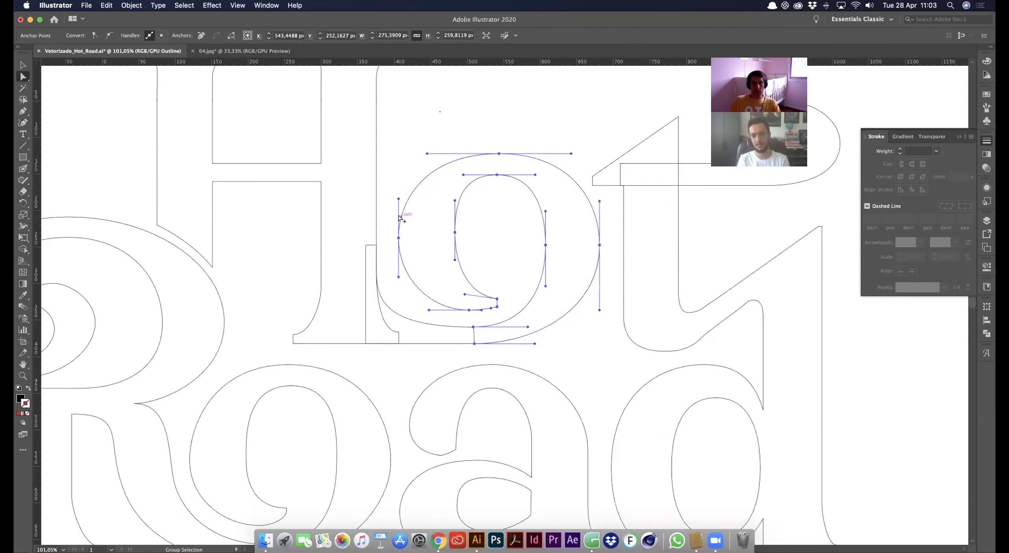
pyautogui.keyDown('alt'); pyautogui.click(487, 225); pyautogui.keyUp('alt')
pyautogui.click(455, 232)
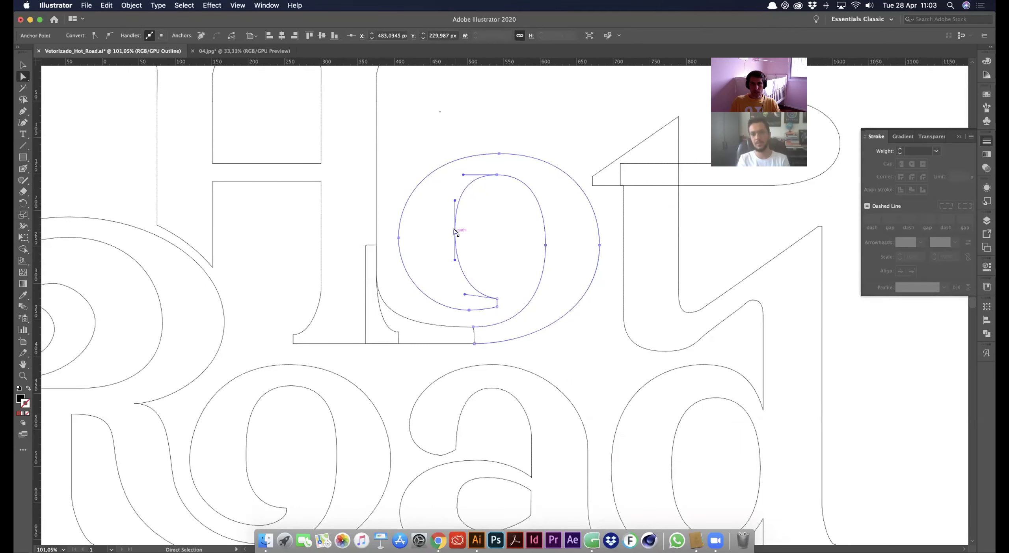
pyautogui.keyDown('shift'); pyautogui.click(398, 238); pyautogui.keyUp('shift')
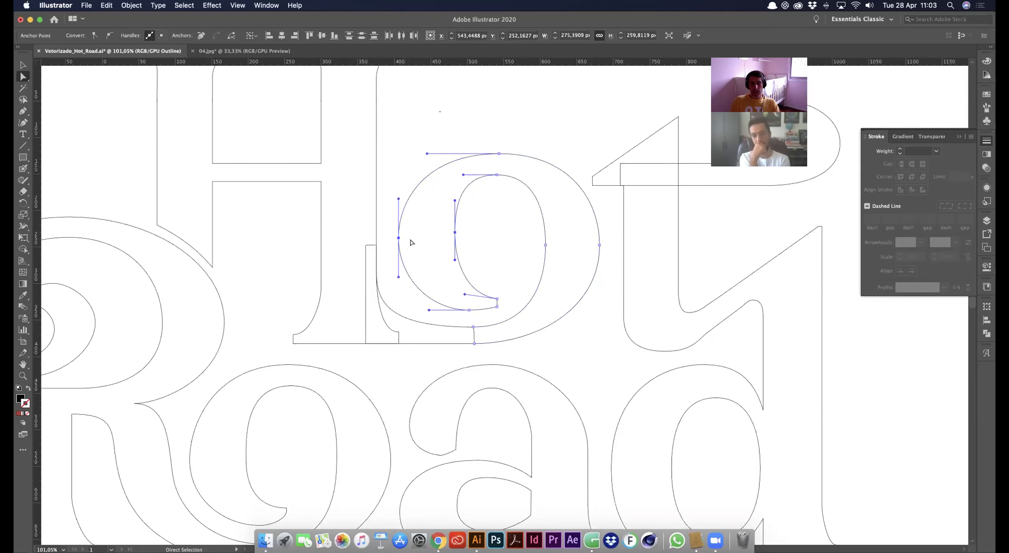
pyautogui.click(475, 235)
# Switch to Glyphs and examine the nodes and handles of the o in Hot up close
pyautogui.press('super+Tab')
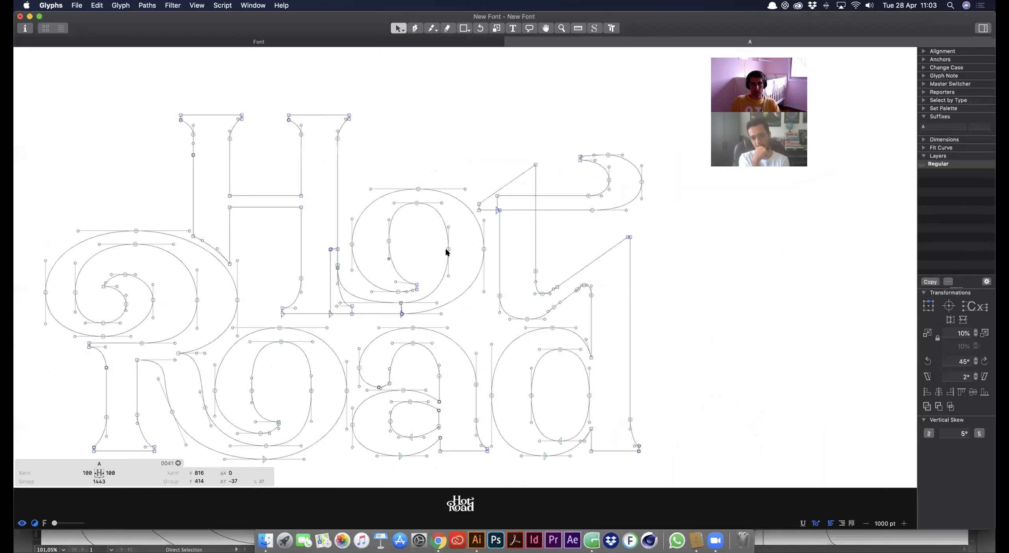
pyautogui.moveTo(314, 164); pyautogui.dragTo(537, 342)
pyautogui.moveTo(498, 275); pyautogui.dragTo(559, 280)
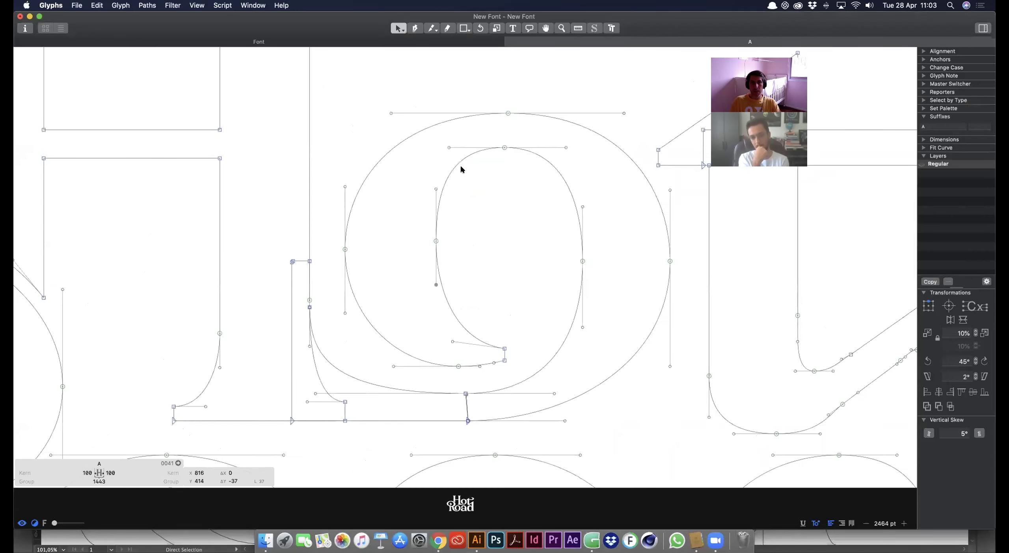
# Shift the top node of the o's inner contour in "Hot" to X 876 and shorten its horizontal handles to 45 units
pyautogui.click(504, 147)
pyautogui.press('Right')
pyautogui.press('Right')
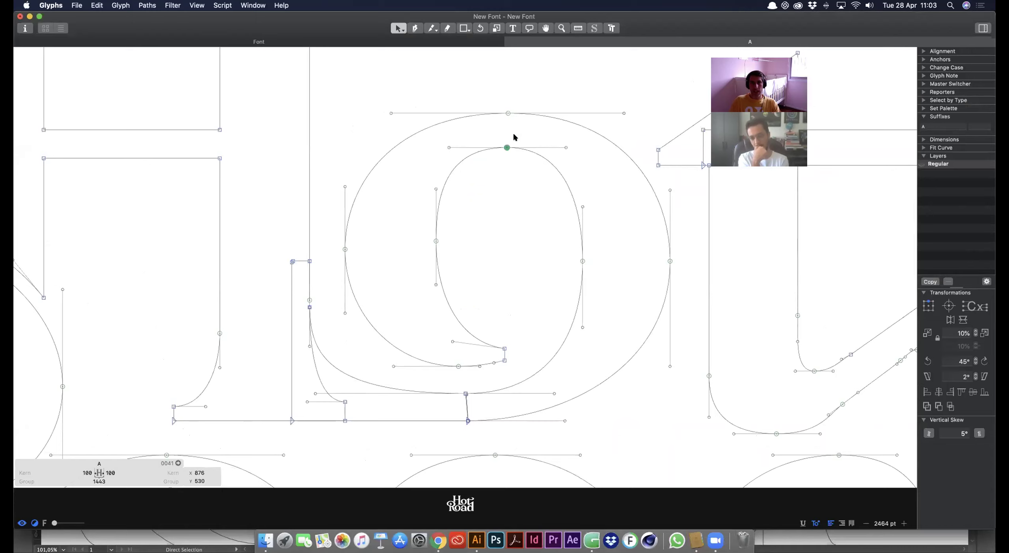
pyautogui.hotkey('shift', 'Tab')
pyautogui.hotkey('alt', 'Left')
pyautogui.hotkey('alt', 'Right')
pyautogui.press('Right')
pyautogui.press('Right')
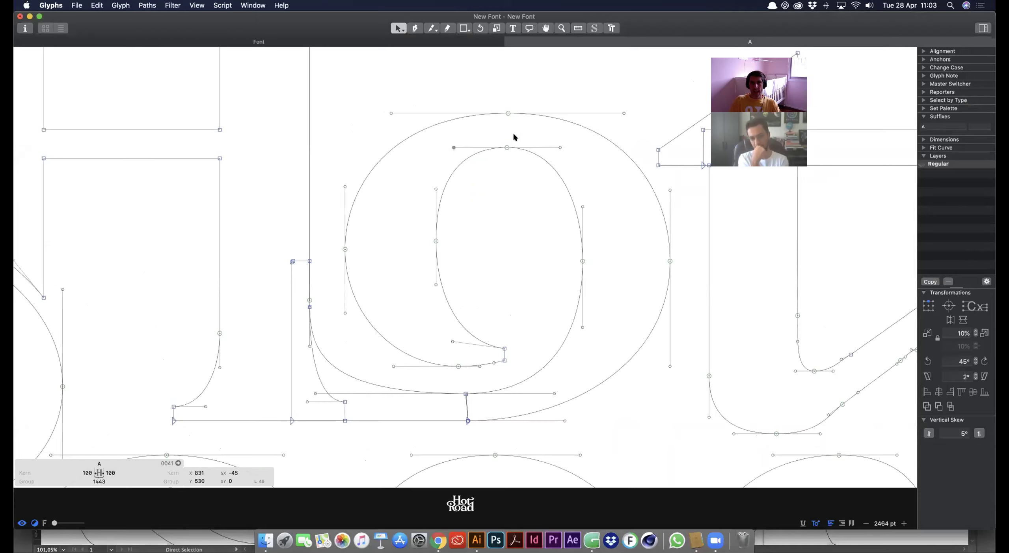
# Cycle through the nodes and handles of the o in "Hot" to check their coordinates and handle lengths
pyautogui.press('Tab')
pyautogui.press('Tab')
pyautogui.press('Tab')
pyautogui.press('Tab')
pyautogui.press('Tab')
pyautogui.press('Tab')
pyautogui.press('Tab')
pyautogui.press('Tab')
pyautogui.press('Tab')
pyautogui.press('Tab')
pyautogui.press('Tab')
pyautogui.press('Tab')
pyautogui.press('Tab')
pyautogui.hotkey('shift', 'Tab')
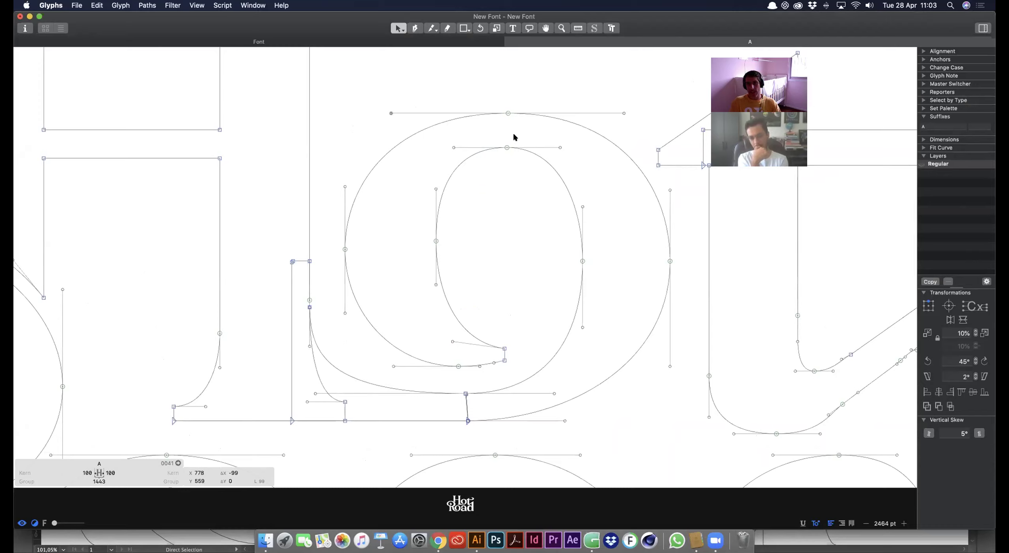
# Delete the curve handles on the short edge of the a's upper terminal in "Road" to make it straight
pyautogui.press('space')
pyautogui.press('super+minus')
pyautogui.press('super+minus')
pyautogui.press('space')
pyautogui.hscroll(-3, 503, 338)
pyautogui.scroll(-1, 503, 338)
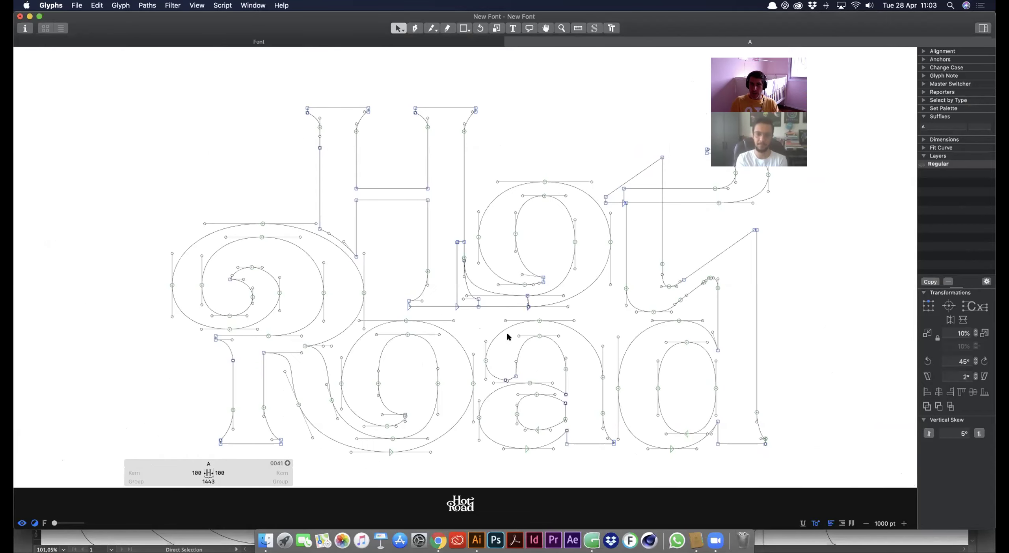
pyautogui.hscroll(3, 507, 333)
pyautogui.scroll(-2, 507, 333)
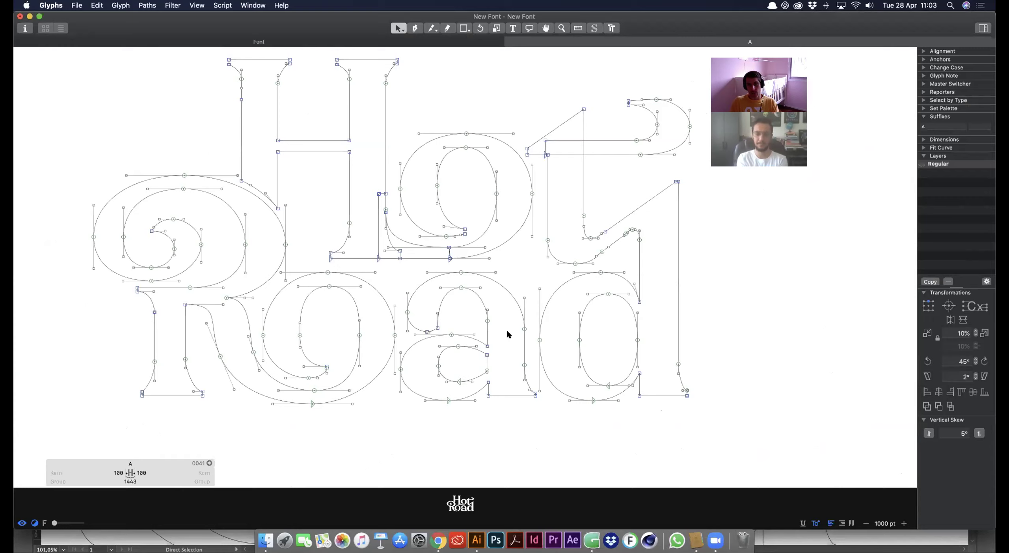
pyautogui.scroll(5, 441, 349)
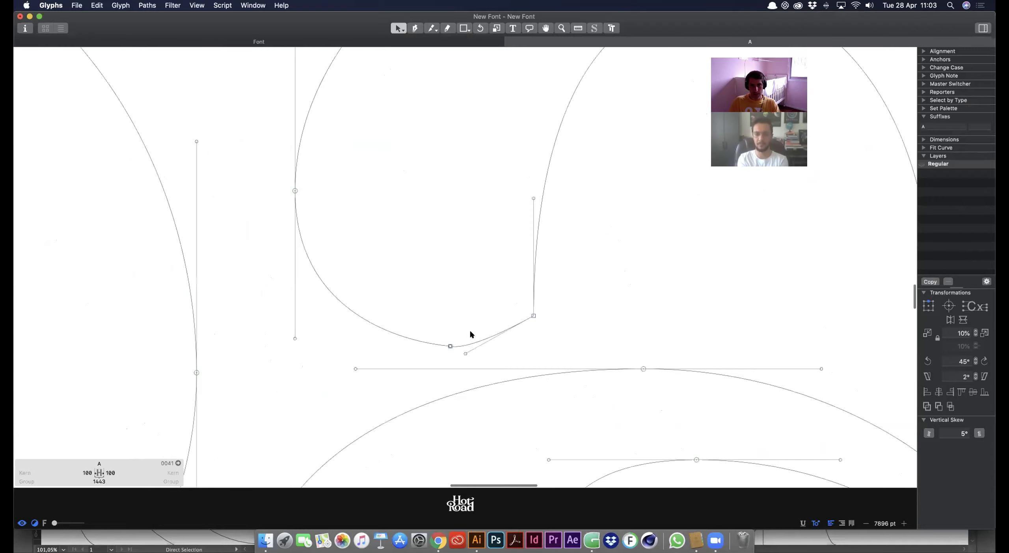
pyautogui.press('BackSpace')
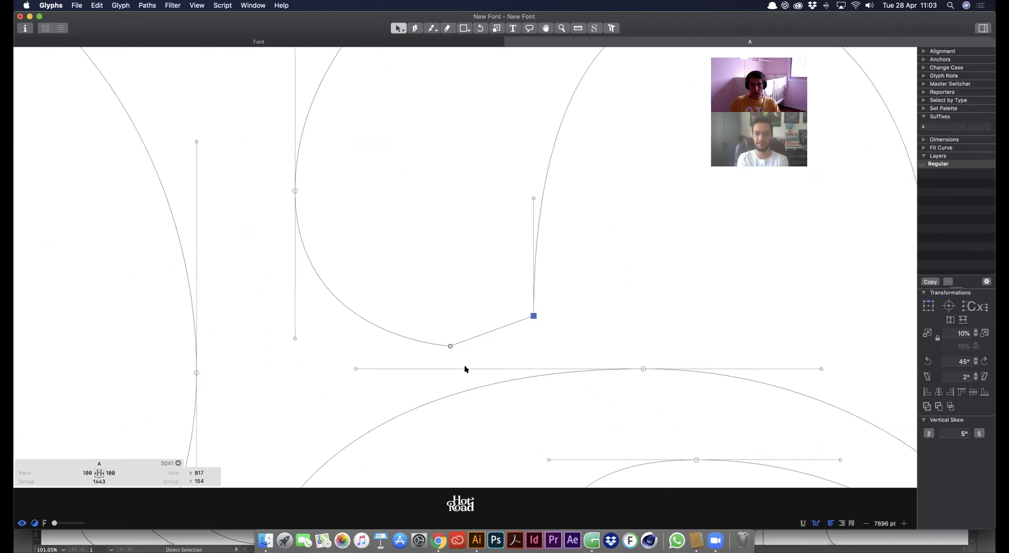
# Adjust the lower join of the d's bowl and stem, placing its curve handle at about X 1232, Y 24
pyautogui.scroll(-5, 517, 337)
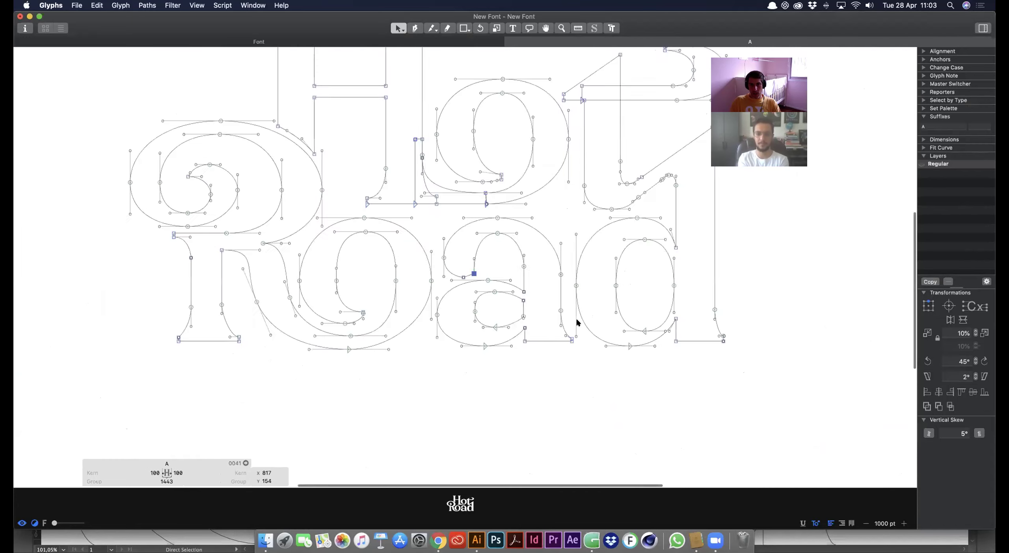
pyautogui.moveTo(363, 184); pyautogui.dragTo(549, 402)
pyautogui.moveTo(492, 381); pyautogui.dragTo(511, 342)
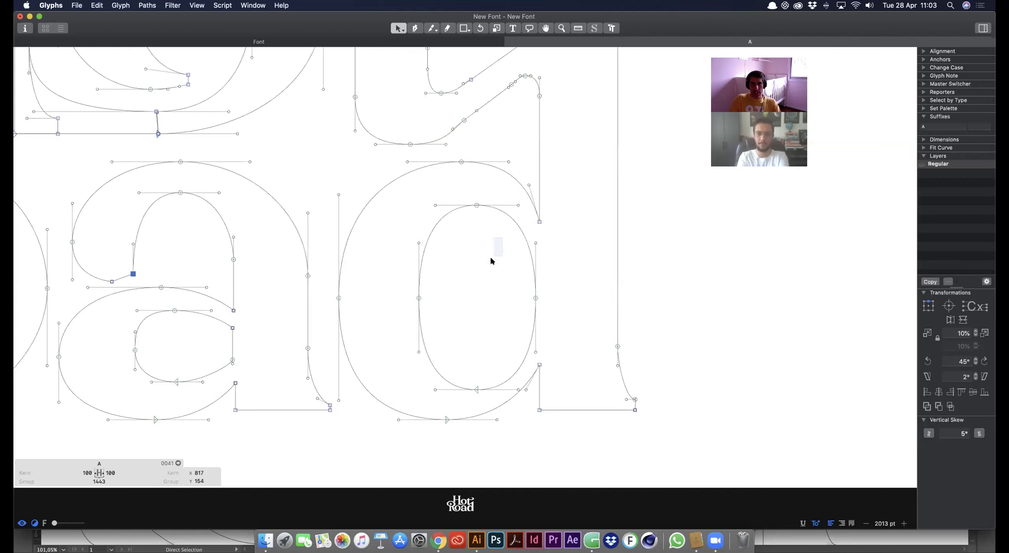
pyautogui.click(502, 197)
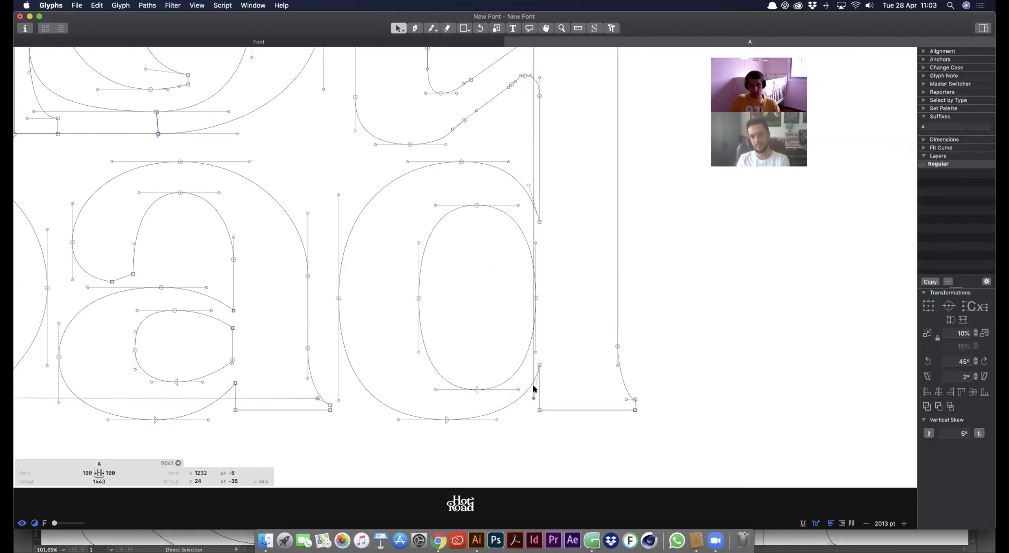
pyautogui.moveTo(539, 366)
pyautogui.mouseDown()
pyautogui.moveTo(538, 378)
pyautogui.moveTo(539, 368)
pyautogui.mouseUp()
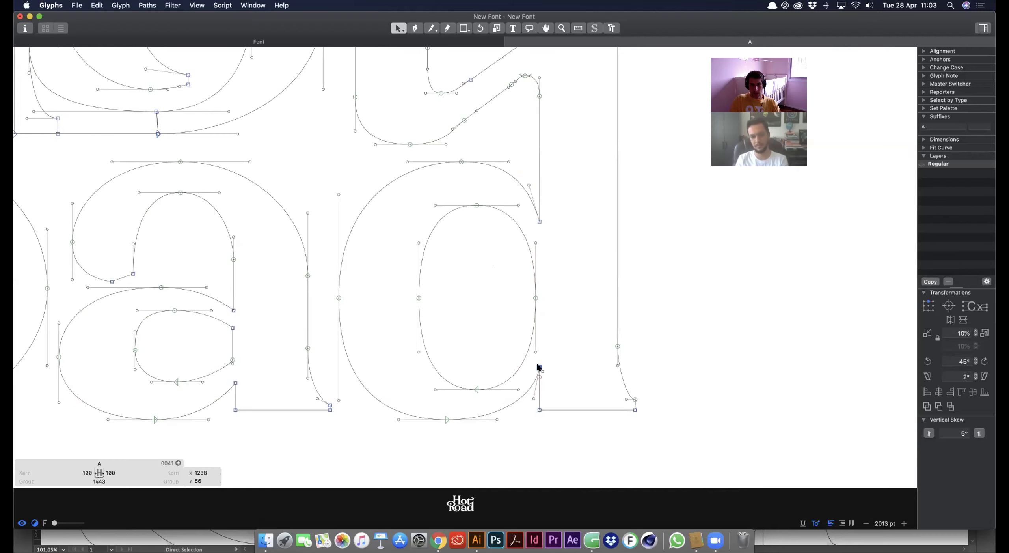
# Raise the d's whole inner contour by 4 units, to Y 229
pyautogui.click(518, 219)
pyautogui.press('space')
pyautogui.press('Up')
pyautogui.press('Up')
pyautogui.press('Up')
pyautogui.press('Up')
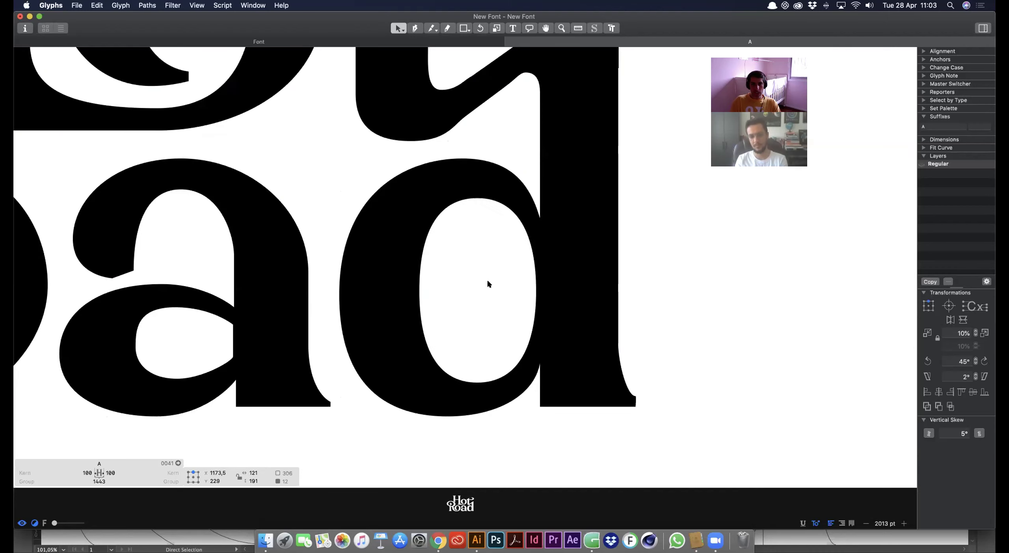
# Move the curve handle at the d's lower join to about X 1228, Y 28 and preview the filled letters
pyautogui.moveTo(488, 281); pyautogui.dragTo(517, 263)
pyautogui.moveTo(460, 412); pyautogui.dragTo(479, 383)
pyautogui.press('space')
pyautogui.press('super+minus')
pyautogui.press('space')
pyautogui.moveTo(508, 305); pyautogui.dragTo(536, 356)
pyautogui.press('space')
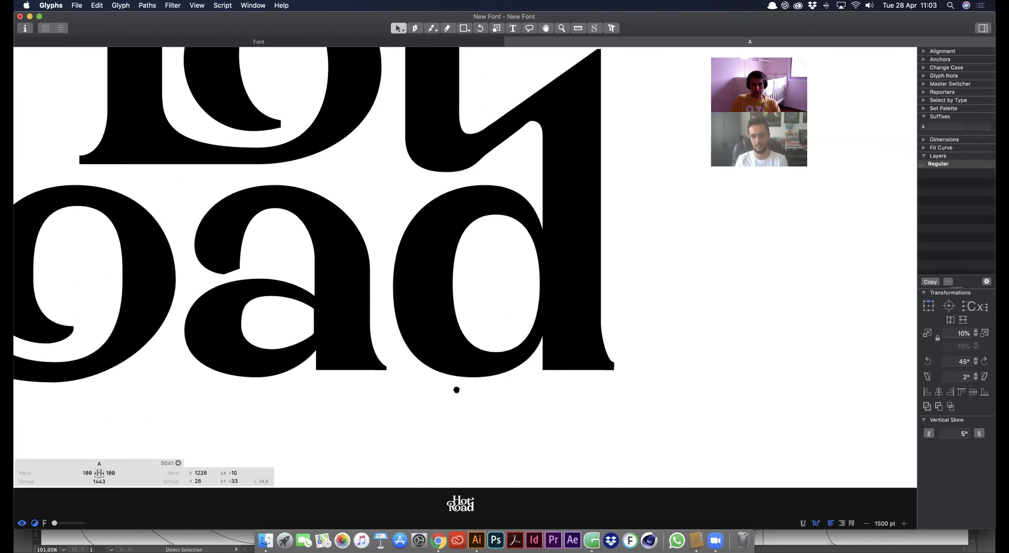
# Copy all the lettering outlines and paste them into the Vetorizado_Hot_Road.ai document in Illustrator
pyautogui.scroll(-5, 459, 387)
pyautogui.press('super+a')
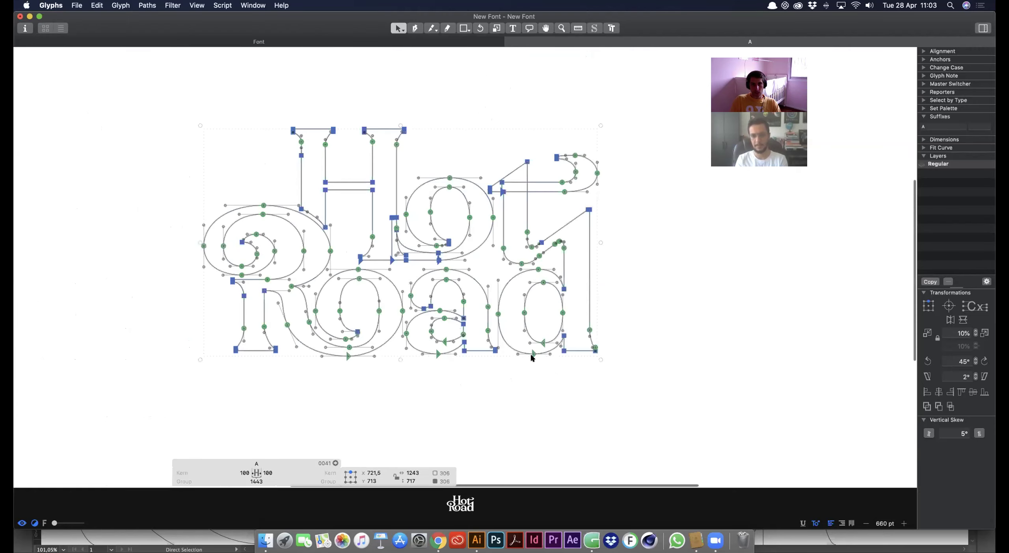
pyautogui.press('super+Tab')
pyautogui.keyDown('alt'); pyautogui.keyDown('super'); pyautogui.click(439, 327); pyautogui.keyUp('super'); pyautogui.keyUp('alt')
pyautogui.keyDown('alt'); pyautogui.keyDown('super'); pyautogui.click(438, 328); pyautogui.keyUp('super'); pyautogui.keyUp('alt')
pyautogui.press('super+v')
# Try to line up the pasted lettering with the older version beneath it
pyautogui.moveTo(590, 384); pyautogui.dragTo(648, 409)
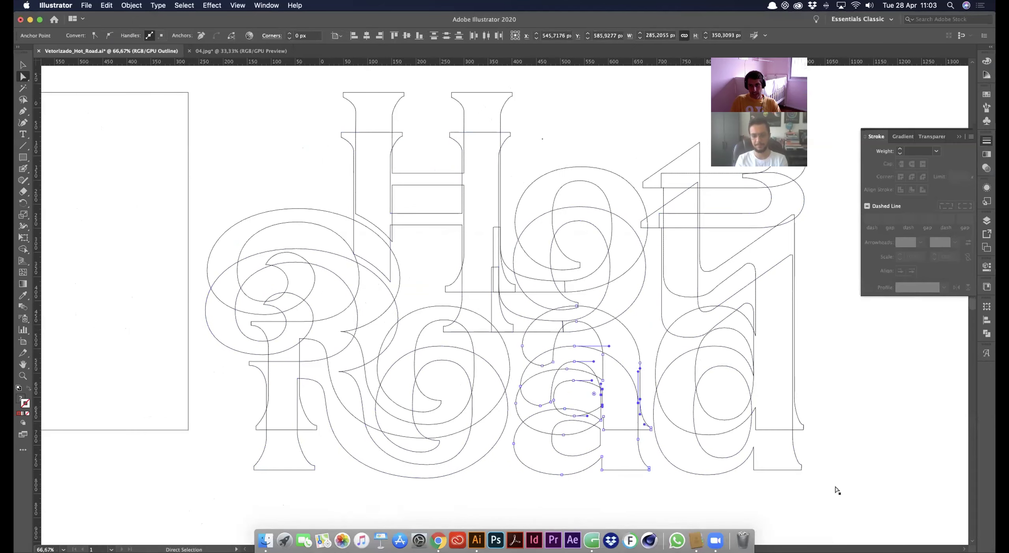
pyautogui.press('v')
pyautogui.moveTo(799, 472); pyautogui.dragTo(801, 430)
pyautogui.click(775, 434)
# Clear the overlapping artwork and paste the lettering outlines on their own
pyautogui.press('super+a')
pyautogui.press('super+x')
pyautogui.press('super+v')
pyautogui.moveTo(671, 387); pyautogui.dragTo(522, 364)
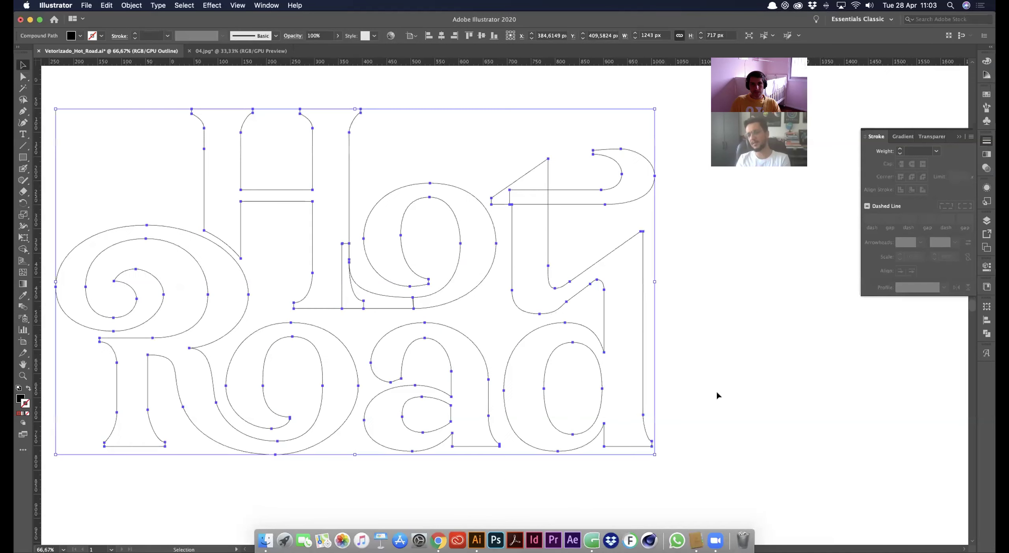
pyautogui.click(717, 393)
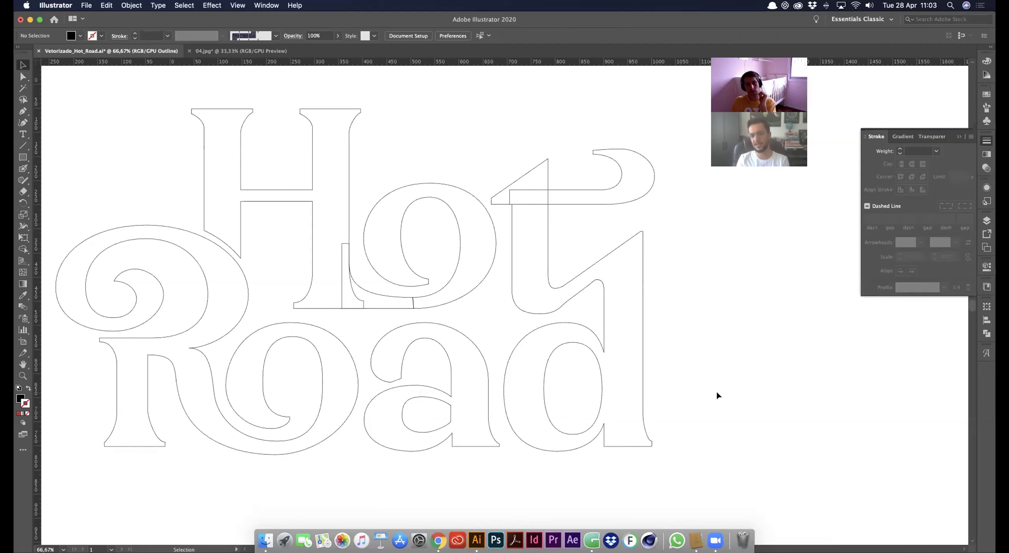
# Switch the display from outlines to filled preview to show the whole lettering in black
pyautogui.press('super+space')
pyautogui.moveTo(456, 269); pyautogui.dragTo(548, 302)
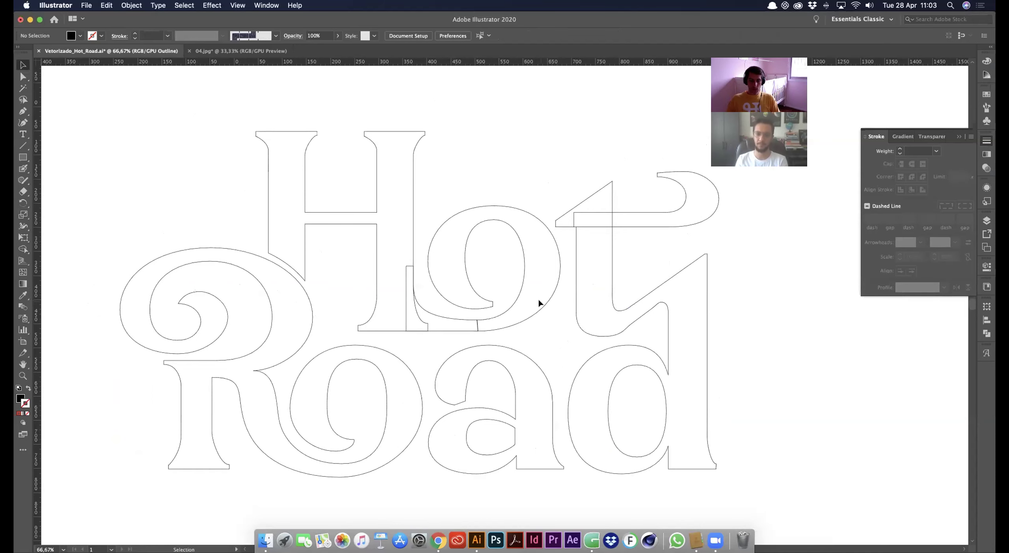
pyautogui.press('super+y')
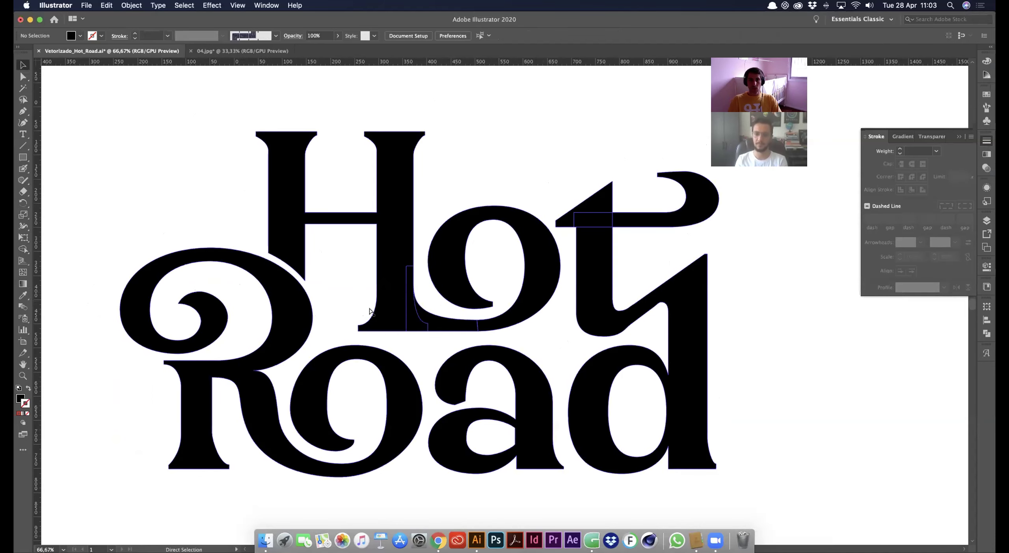
pyautogui.press('super+t')
pyautogui.press('super+a')
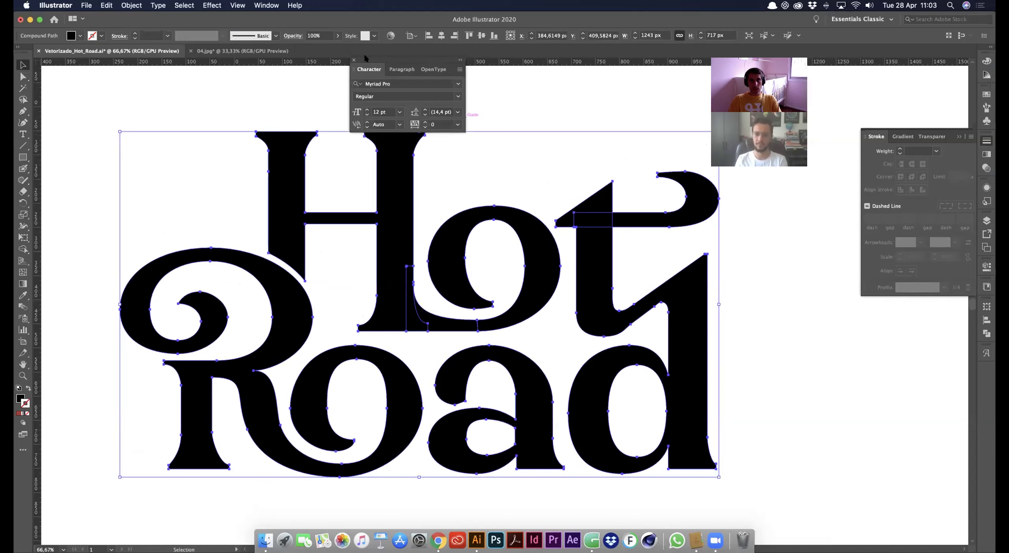
pyautogui.click(353, 60)
pyautogui.click(449, 101)
pyautogui.press('super+minus')
pyautogui.press('super+minus')
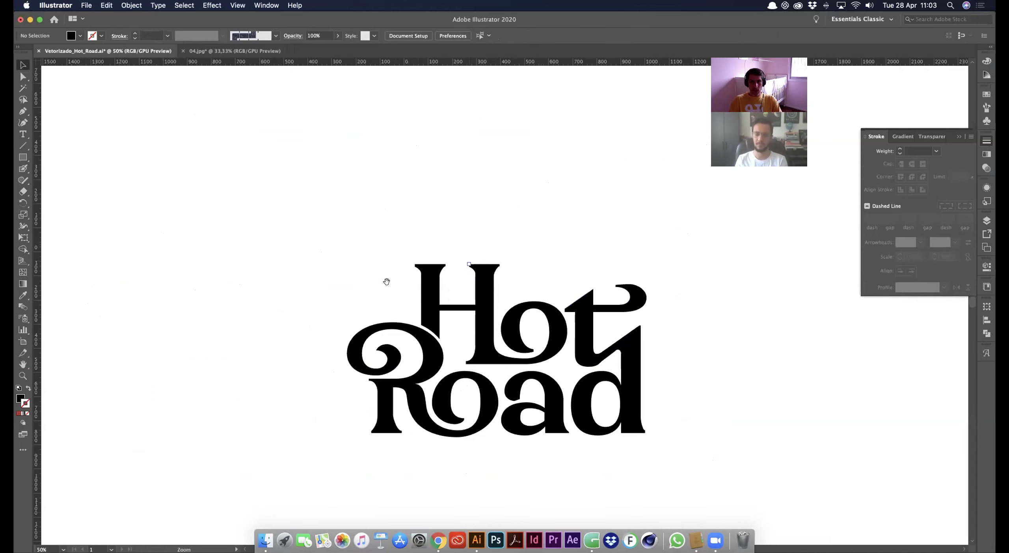
# Activate the Blob Brush and choose a fill colour for drawing around the lettering
pyautogui.moveTo(385, 279); pyautogui.dragTo(329, 254)
pyautogui.press('p')
pyautogui.hotkey('shift', 'b')
pyautogui.click(20, 398)
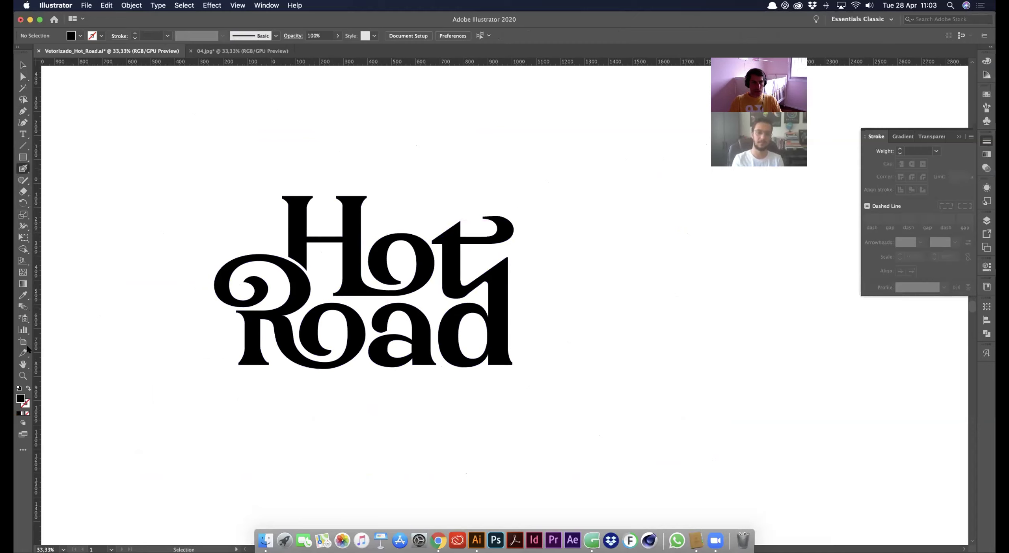
pyautogui.doubleClick(21, 398)
pyautogui.moveTo(406, 242); pyautogui.dragTo(491, 198)
pyautogui.click(593, 201)
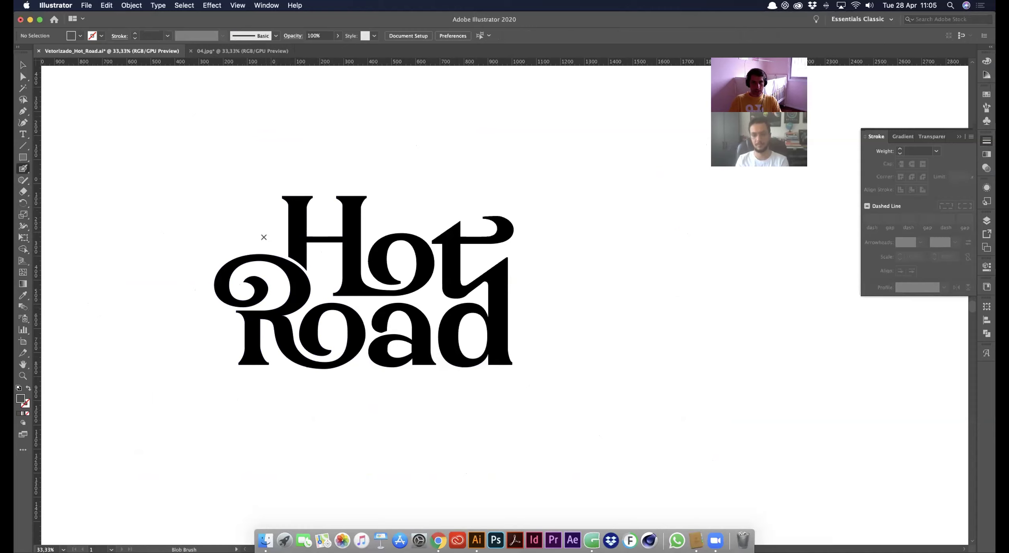
# Draw a closed freehand contour around the entire "Hot Road" lettering
pyautogui.moveTo(331, 183)
pyautogui.mouseDown()
pyautogui.moveTo(381, 181)
pyautogui.moveTo(388, 210)
pyautogui.moveTo(422, 200)
pyautogui.moveTo(513, 203)
pyautogui.moveTo(534, 310)
pyautogui.mouseUp()
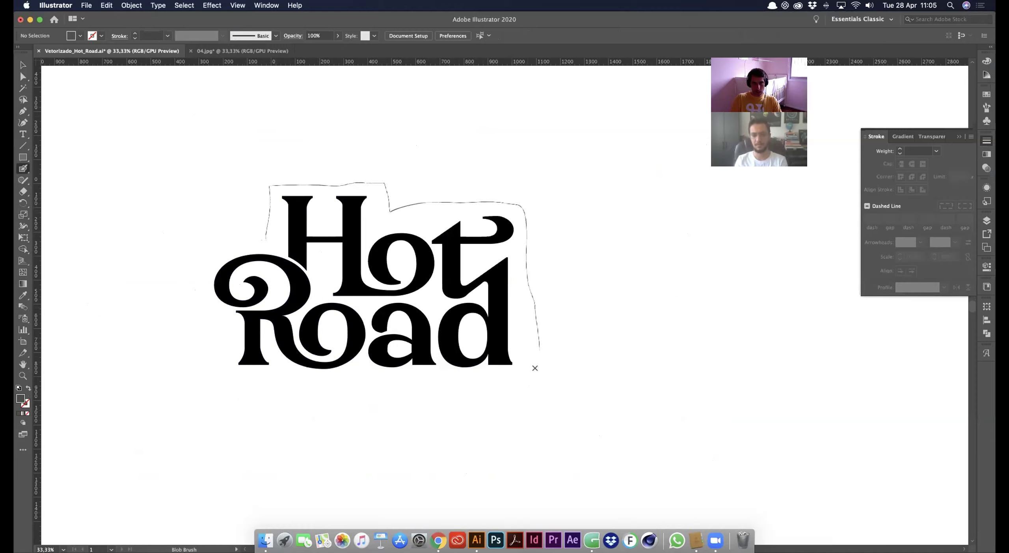
pyautogui.moveTo(465, 389)
pyautogui.mouseDown()
pyautogui.moveTo(366, 396)
pyautogui.moveTo(229, 381)
pyautogui.moveTo(228, 327)
pyautogui.moveTo(193, 295)
pyautogui.moveTo(203, 261)
pyautogui.mouseUp()
pyautogui.moveTo(258, 238); pyautogui.dragTo(257, 240)
pyautogui.press('space')
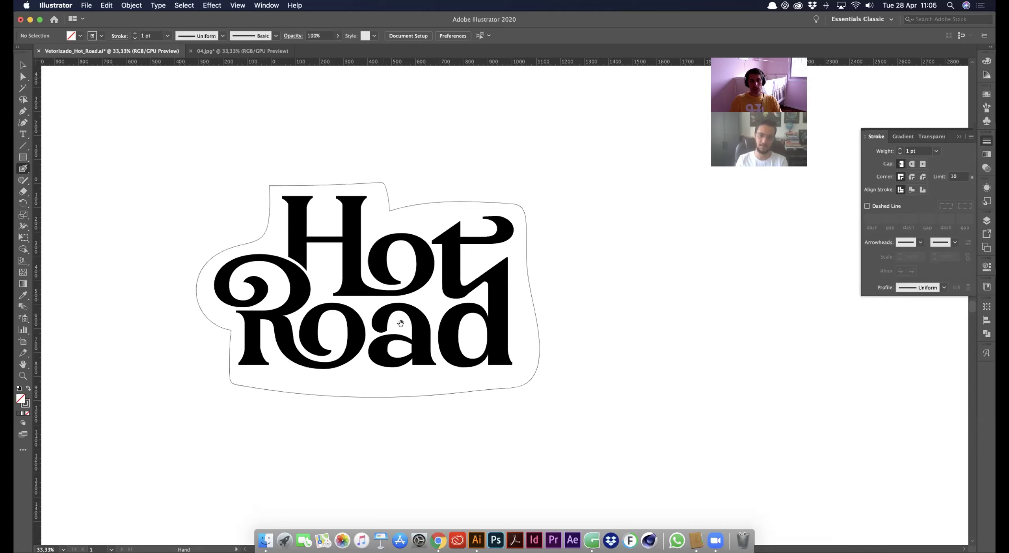
pyautogui.moveTo(301, 323); pyautogui.dragTo(394, 319)
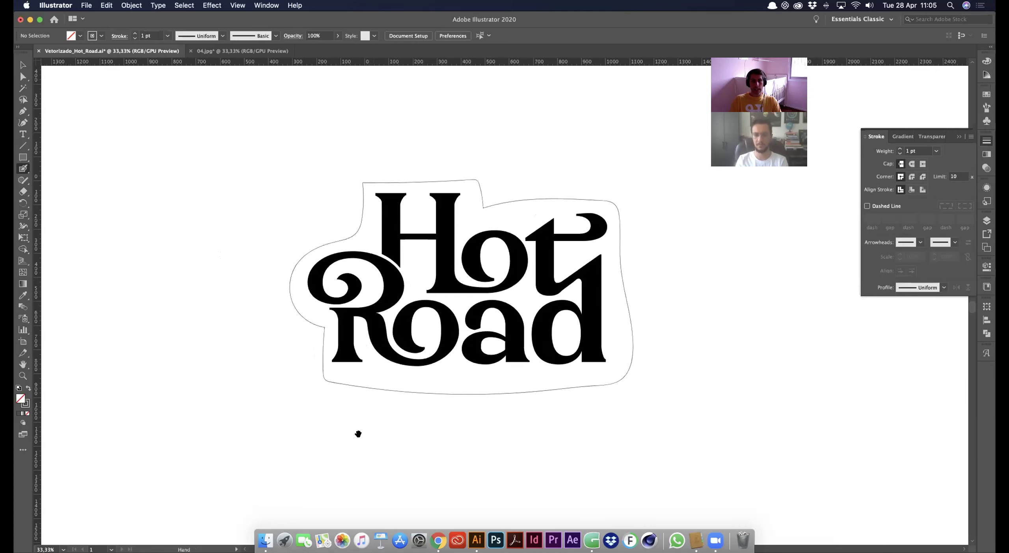
# Select the freehand contour around the lettering and remove it
pyautogui.press('v')
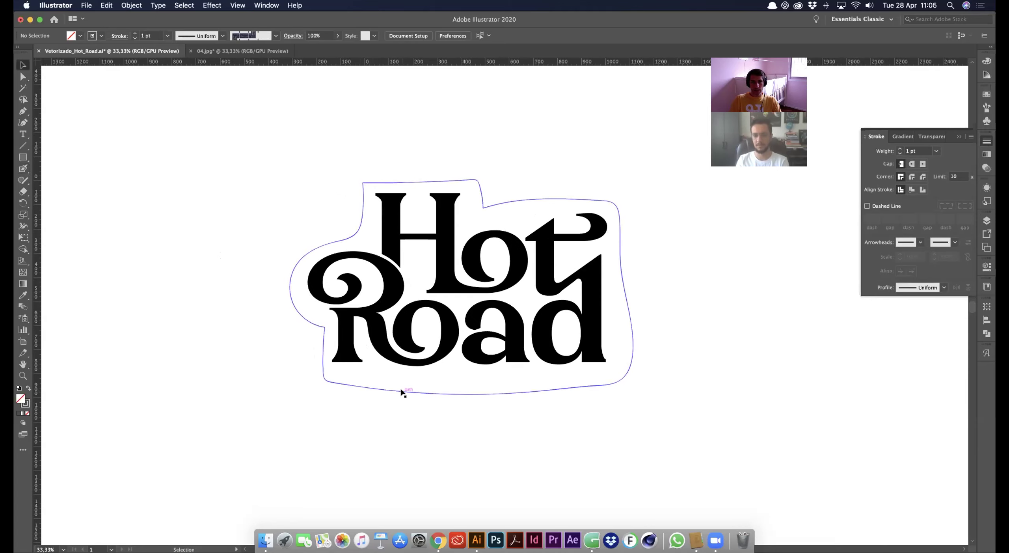
pyautogui.click(402, 392)
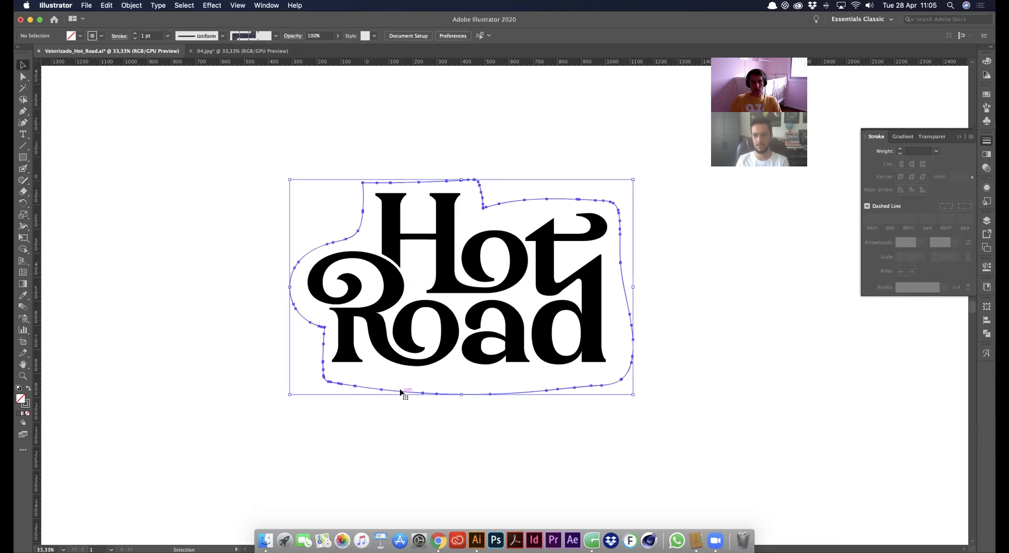
pyautogui.click(379, 422)
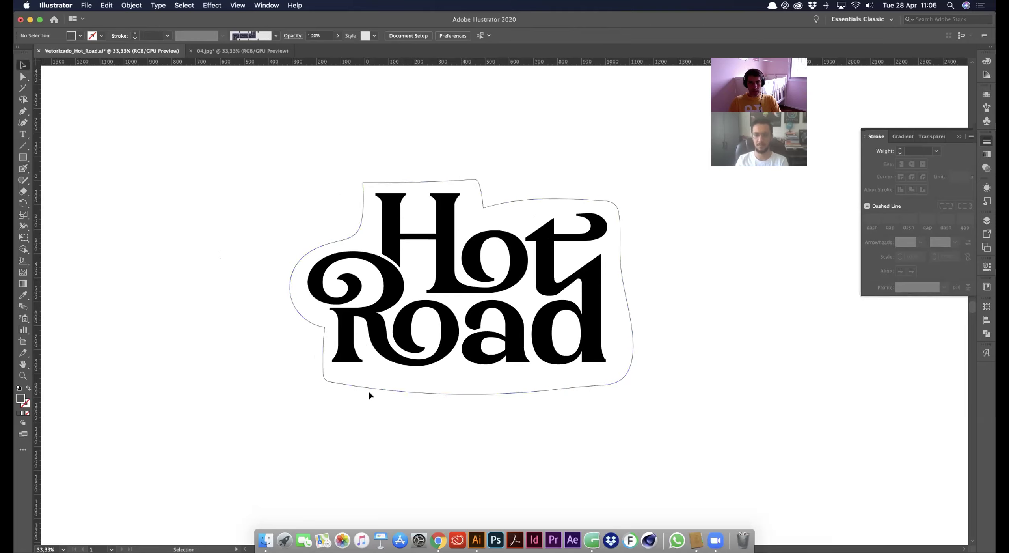
pyautogui.click(406, 392)
pyautogui.click(365, 413)
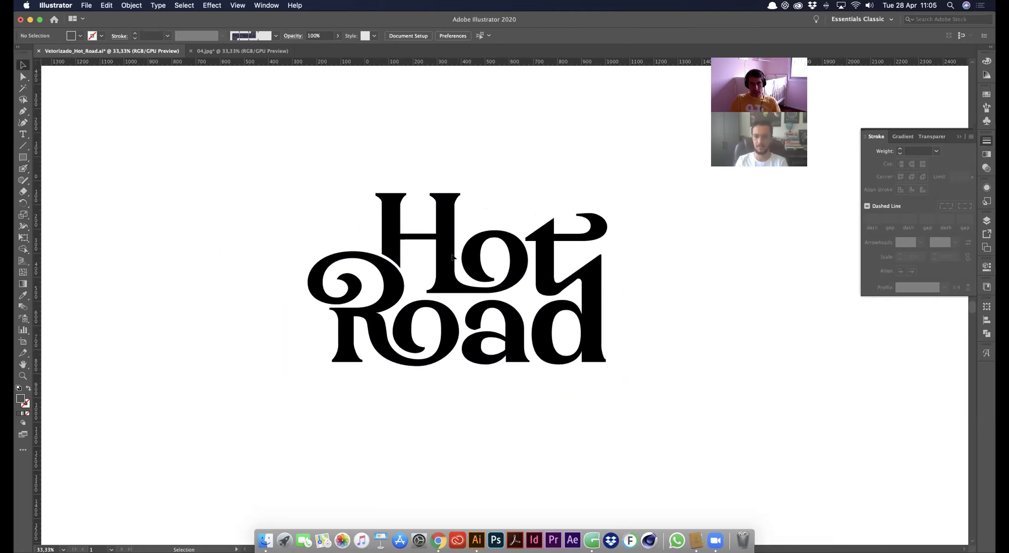
# Examine the curve connecting the H's foot to the o at close range, and the lettering as a whole
pyautogui.moveTo(449, 262); pyautogui.dragTo(734, 276)
pyautogui.moveTo(631, 343); pyautogui.dragTo(739, 330)
pyautogui.moveTo(684, 412); pyautogui.dragTo(564, 304)
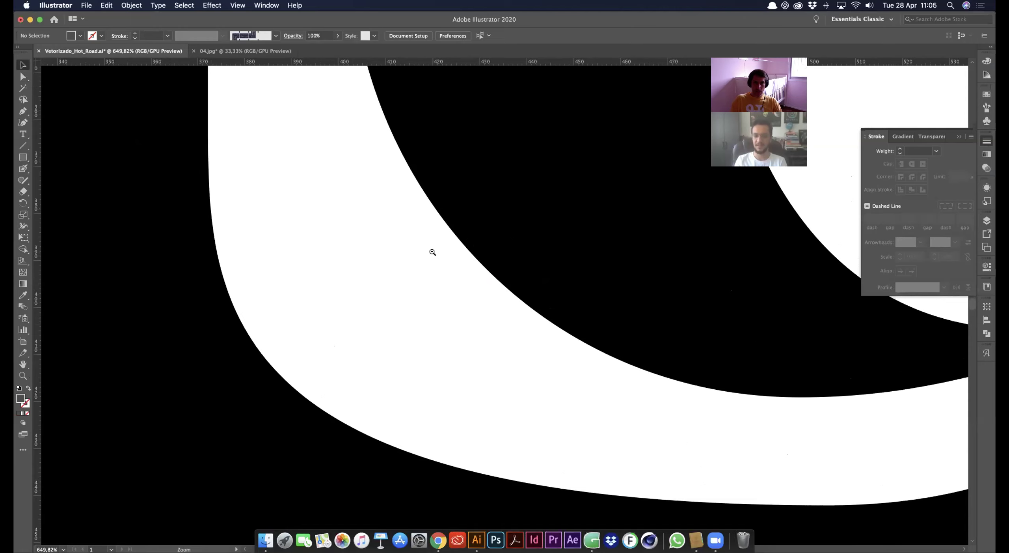
pyautogui.keyDown('alt'); pyautogui.keyDown('super'); pyautogui.click(433, 252); pyautogui.keyUp('super'); pyautogui.keyUp('alt')
pyautogui.keyDown('alt'); pyautogui.keyDown('super'); pyautogui.click(440, 257); pyautogui.keyUp('super'); pyautogui.keyUp('alt')
pyautogui.keyDown('alt'); pyautogui.keyDown('super'); pyautogui.click(442, 259); pyautogui.keyUp('super'); pyautogui.keyUp('alt')
pyautogui.keyDown('alt'); pyautogui.keyDown('super'); pyautogui.click(516, 345); pyautogui.keyUp('super'); pyautogui.keyUp('alt')
pyautogui.keyDown('alt'); pyautogui.keyDown('super'); pyautogui.click(516, 345); pyautogui.keyUp('super'); pyautogui.keyUp('alt')
pyautogui.keyDown('alt'); pyautogui.click(515, 345); pyautogui.keyUp('alt')
pyautogui.keyDown('alt'); pyautogui.click(515, 345); pyautogui.keyUp('alt')
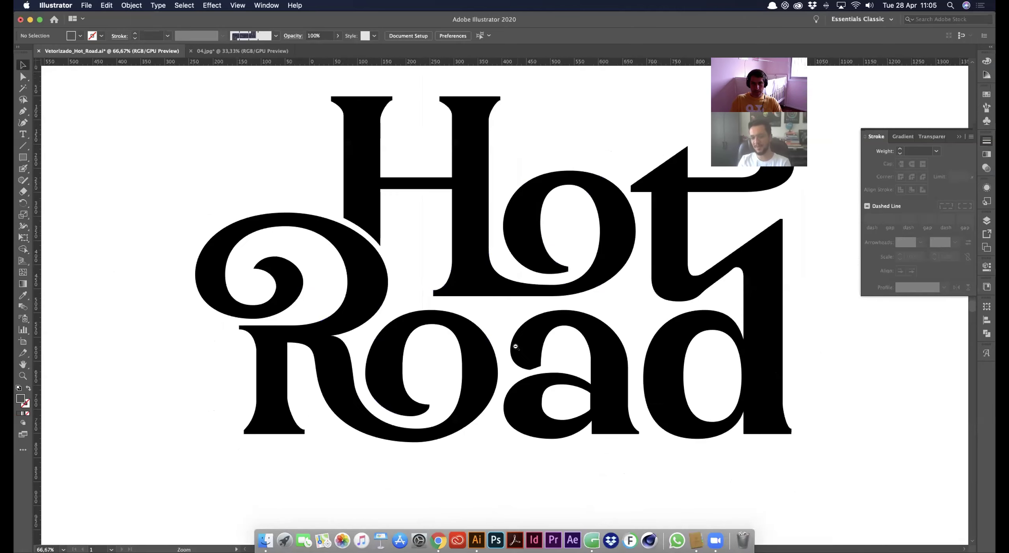
pyautogui.moveTo(456, 347); pyautogui.dragTo(408, 356)
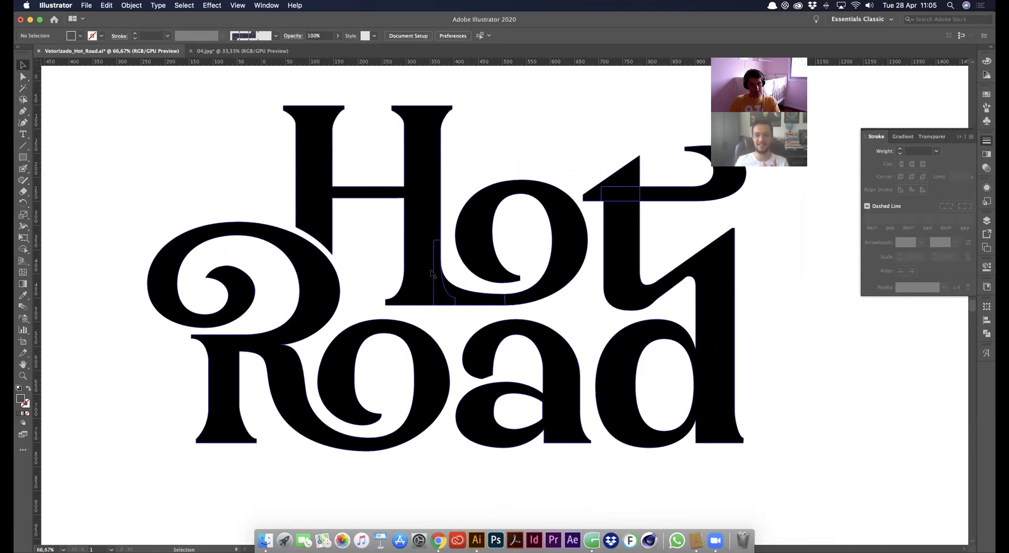
# Raise the upper edge of the piece joining the H to the o along the H's right stem
pyautogui.press('a')
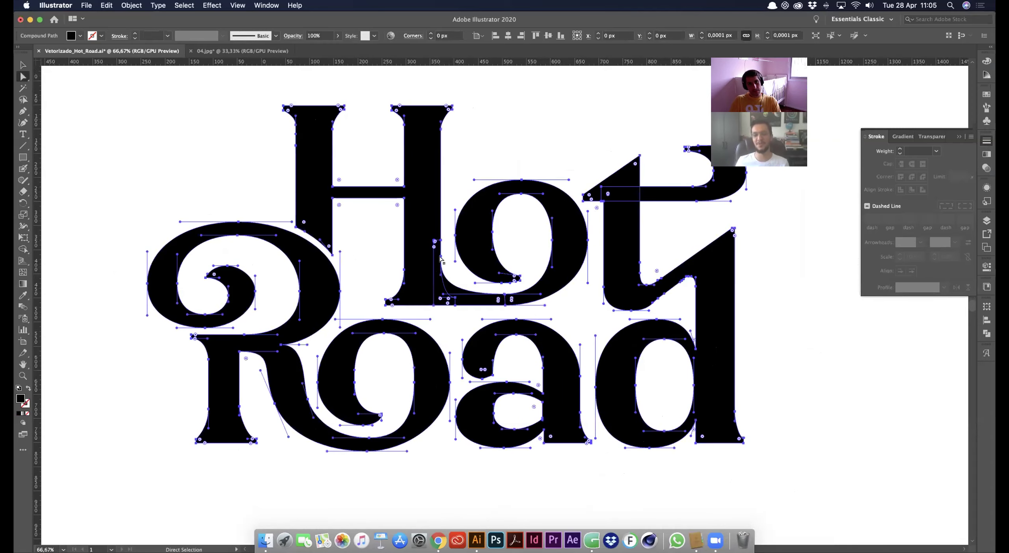
pyautogui.click(440, 242)
pyautogui.click(441, 260)
pyautogui.click(434, 241)
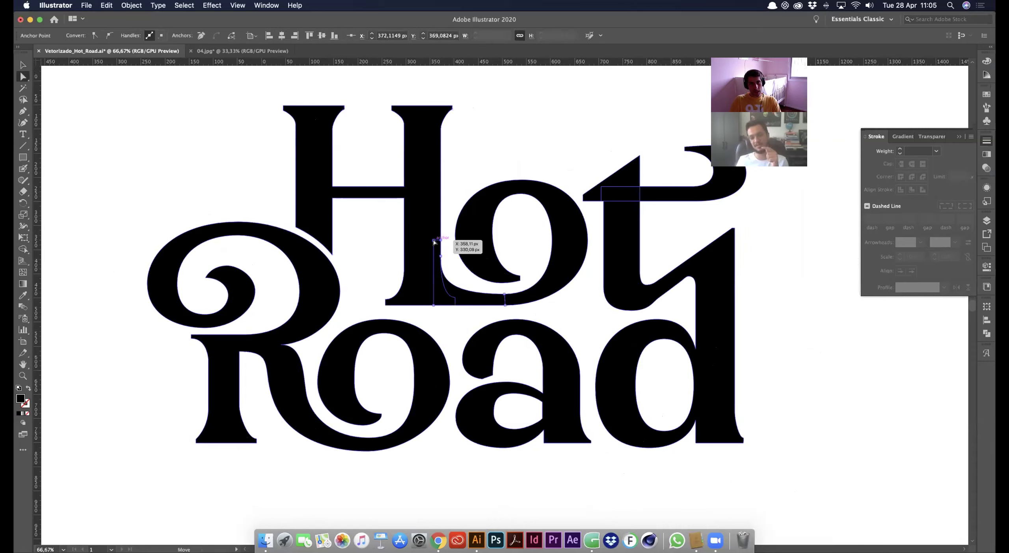
pyautogui.click(434, 241)
pyautogui.moveTo(434, 241); pyautogui.dragTo(443, 211)
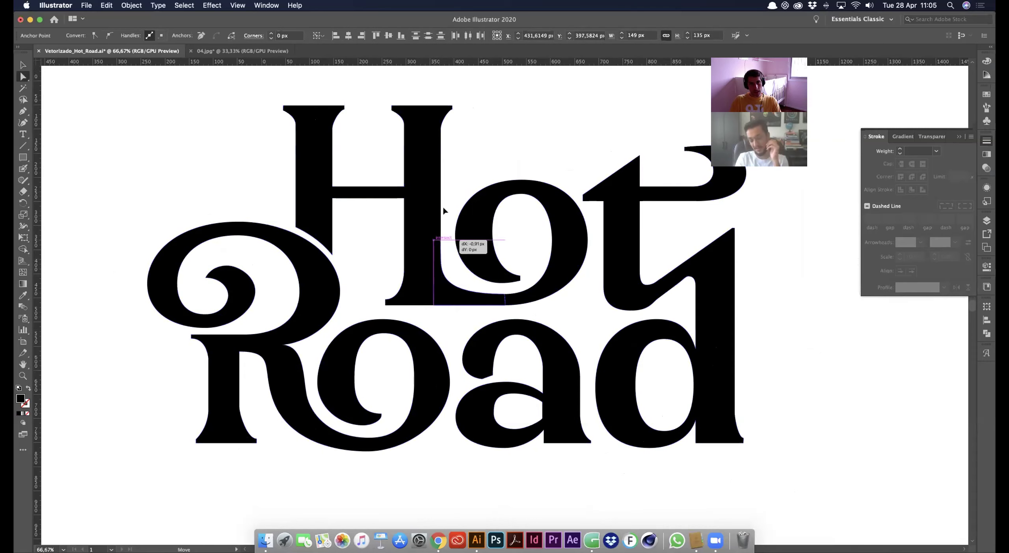
# Adjust the handles of the joining piece's inner curve to make a wider, smoother sweep from the H's stem into the o
pyautogui.moveTo(440, 261)
pyautogui.mouseDown()
pyautogui.moveTo(441, 236)
pyautogui.moveTo(441, 254)
pyautogui.mouseUp()
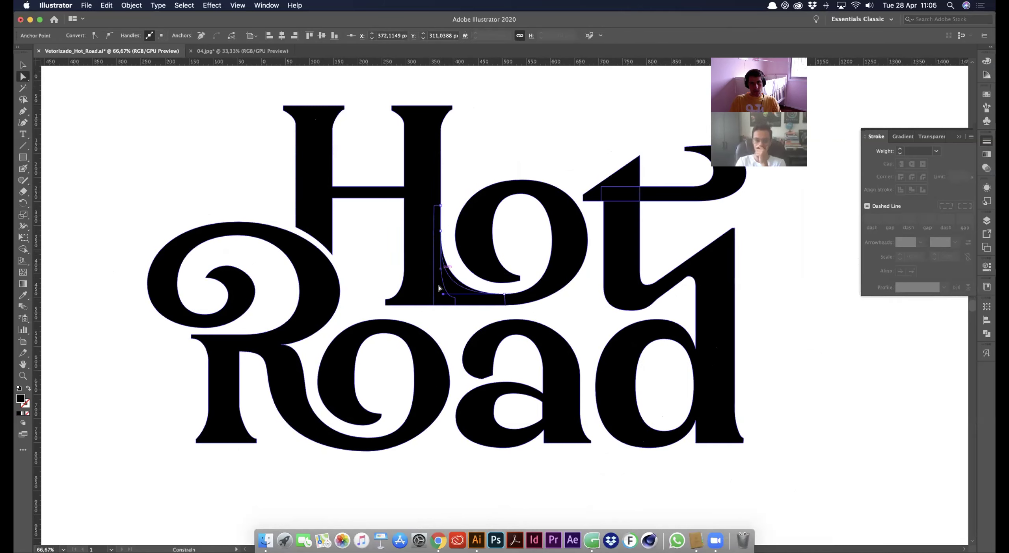
pyautogui.moveTo(444, 294); pyautogui.dragTo(456, 295)
pyautogui.click(457, 342)
pyautogui.moveTo(455, 308); pyautogui.dragTo(380, 316)
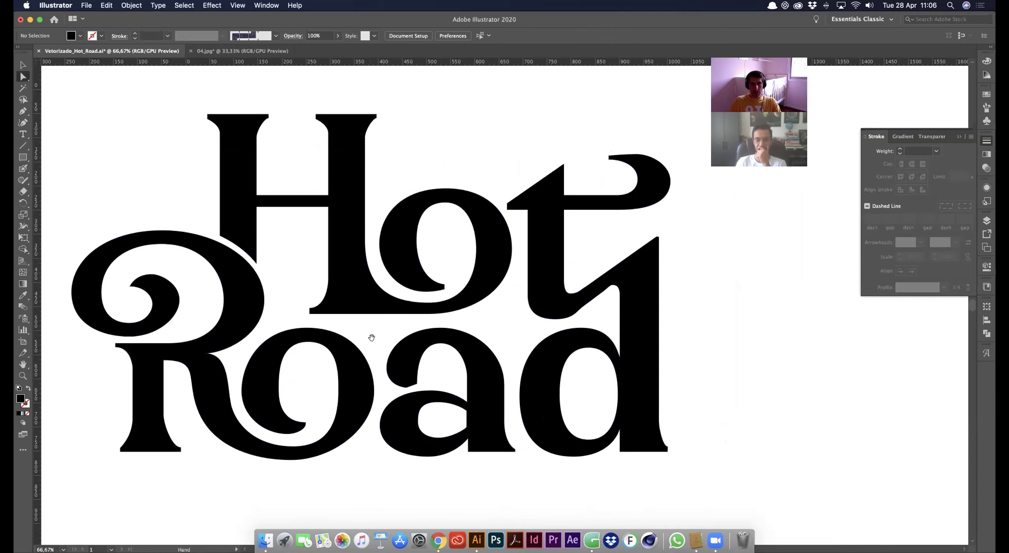
# Remove the foot serif of the H's right stem and curve its base into the stroke leading to the o
pyautogui.click(310, 307)
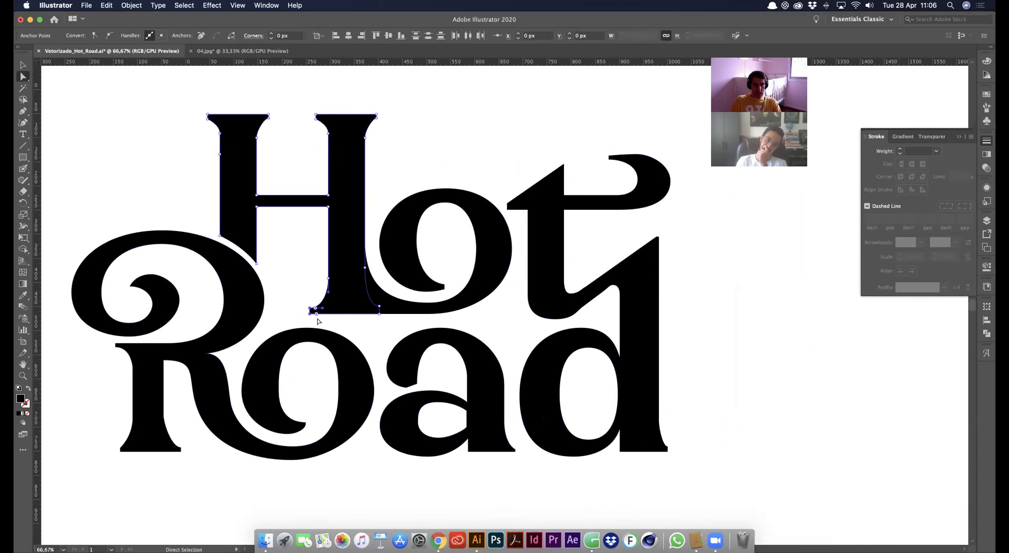
pyautogui.click(202, 36)
pyautogui.click(307, 285)
pyautogui.click(342, 293)
pyautogui.moveTo(328, 293); pyautogui.dragTo(379, 314)
# Adjust the joining piece's lower corner so it fits inside the curved base of the H's right stem
pyautogui.press('+')
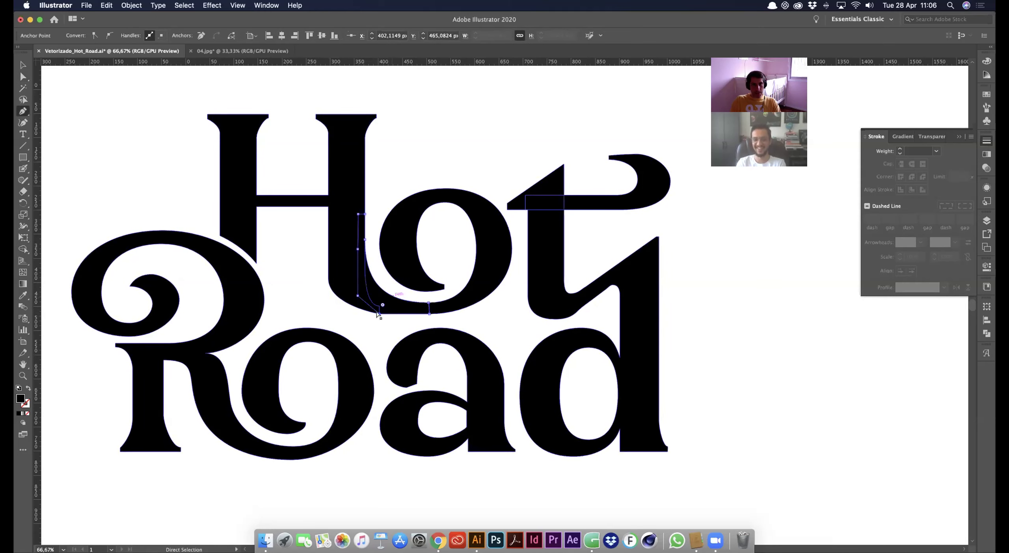
pyautogui.keyDown('super'); pyautogui.click(363, 320); pyautogui.keyUp('super')
pyautogui.press('a')
pyautogui.click(375, 312)
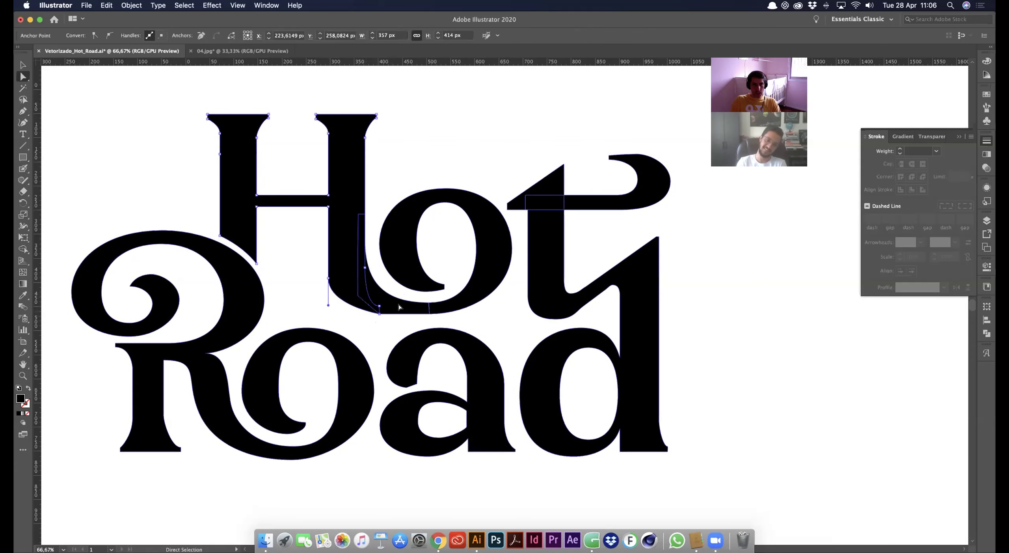
pyautogui.click(369, 307)
pyautogui.click(332, 306)
# Separate the H and the joining piece from the compound lettering, paste them in front, and unite them into one shape
pyautogui.click(342, 272)
pyautogui.click(299, 250)
pyautogui.click(375, 280)
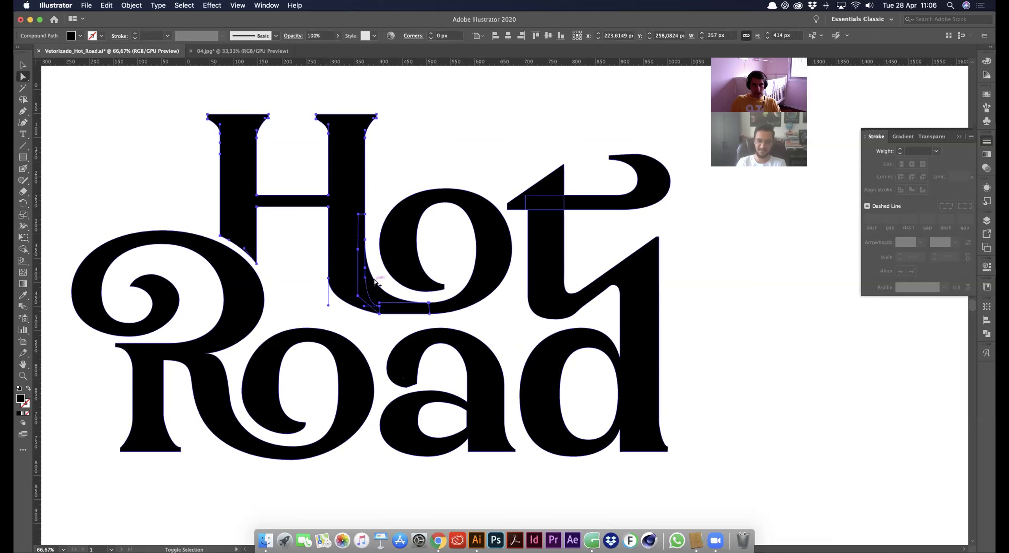
pyautogui.press('super+x')
pyautogui.press('super+f')
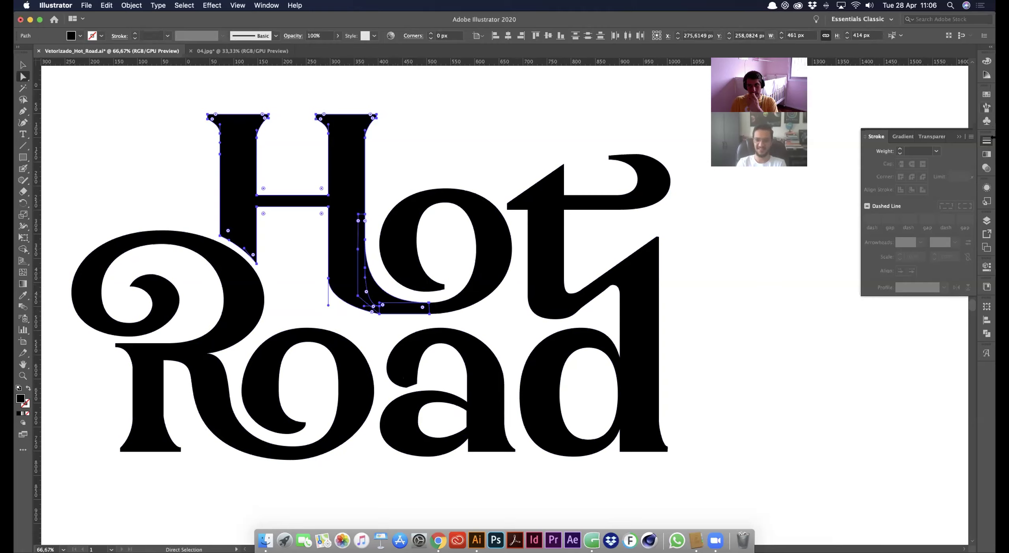
pyautogui.click(987, 333)
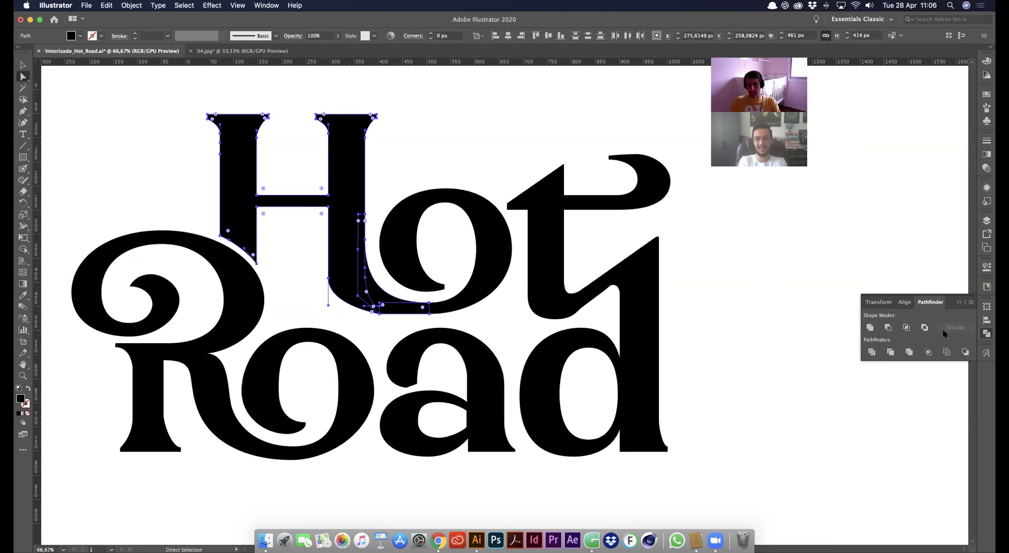
pyautogui.click(870, 327)
pyautogui.click(320, 315)
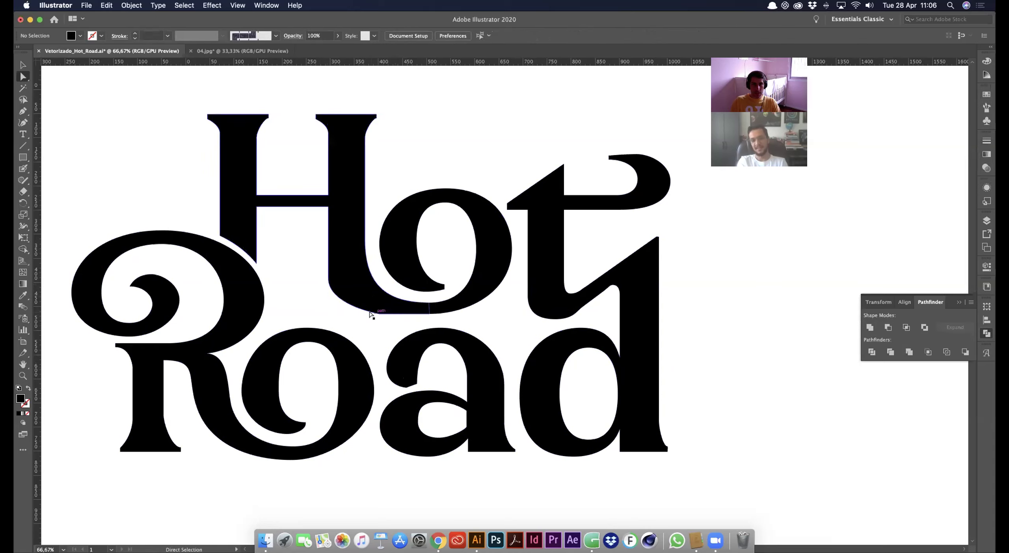
# Reshape the outer curve at the base of the H's right stem with its anchor handles to smooth its sweep
pyautogui.click(371, 314)
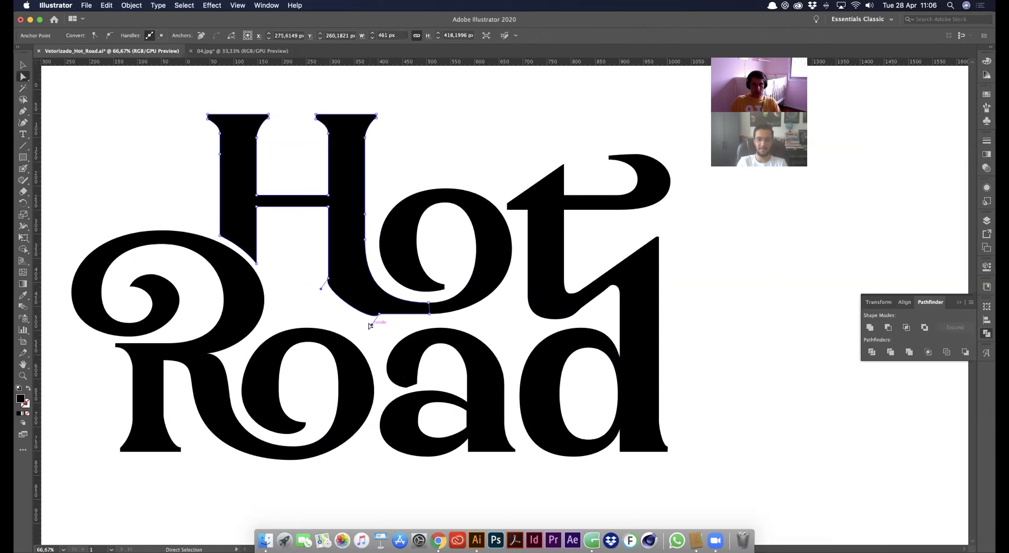
pyautogui.click(358, 314)
pyautogui.moveTo(319, 290); pyautogui.dragTo(400, 314)
pyautogui.moveTo(329, 278); pyautogui.dragTo(326, 301)
pyautogui.moveTo(252, 284); pyautogui.dragTo(380, 312)
pyautogui.click(340, 301)
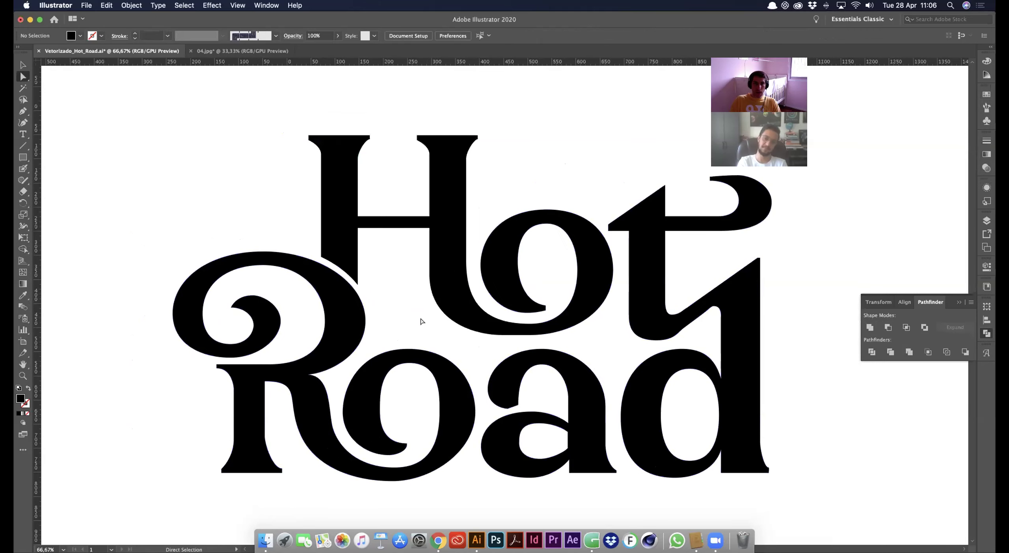
# Delete the extra anchor on the H's bottom curve and extend the remaining handles for a continuous sweep into the o
pyautogui.press('space')
pyautogui.click(502, 335)
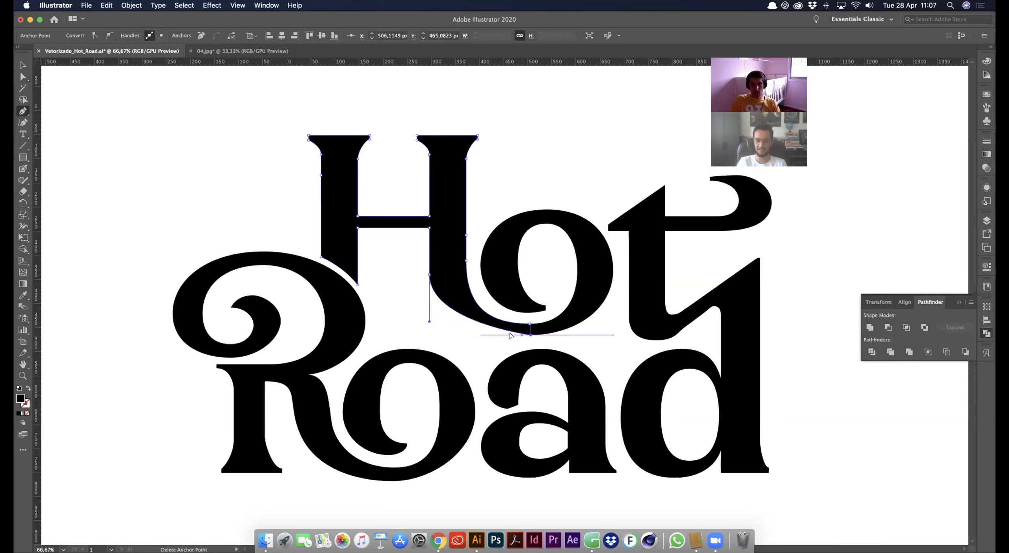
pyautogui.click(503, 337)
pyautogui.moveTo(508, 335); pyautogui.dragTo(478, 340)
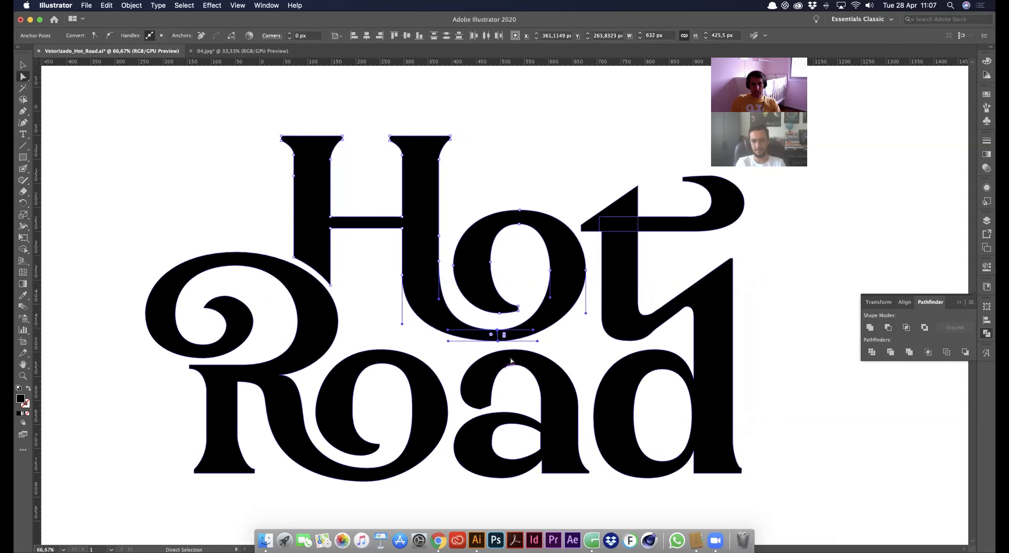
pyautogui.hscroll(4, 436, 369)
pyautogui.scroll(-1, 436, 368)
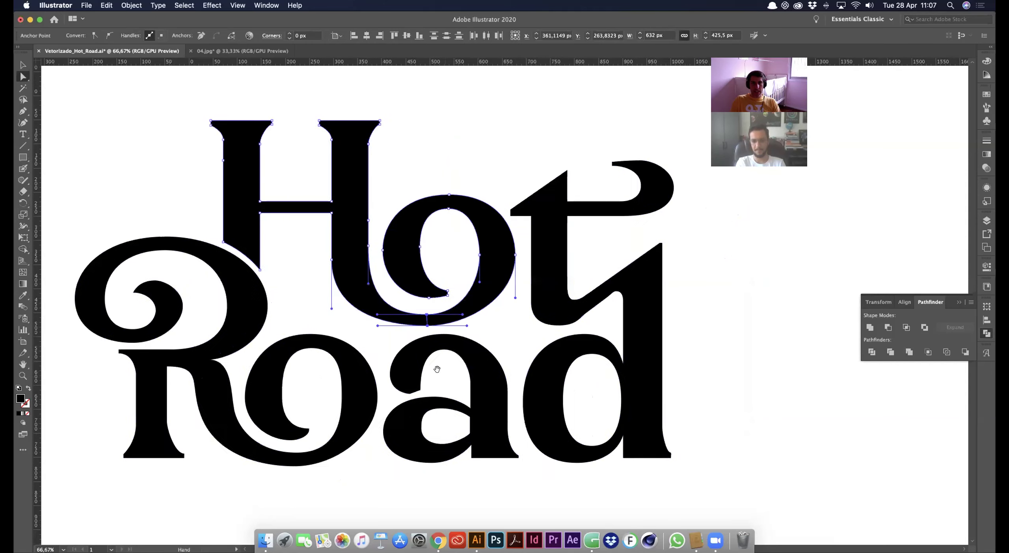
pyautogui.click(331, 306)
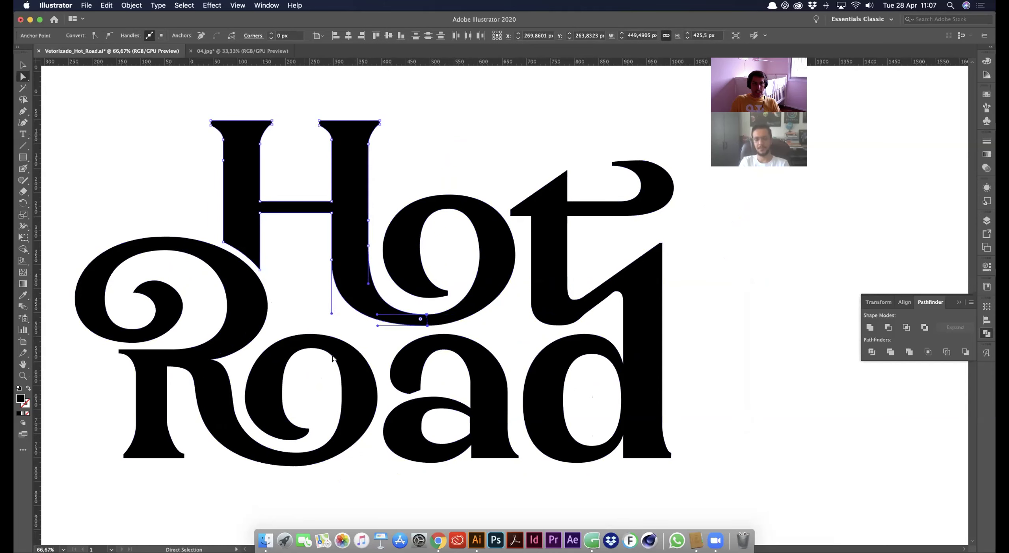
# Raise the top of the o in "Road" slightly towards the H's curved base
pyautogui.click(326, 345)
pyautogui.moveTo(310, 334); pyautogui.dragTo(309, 329)
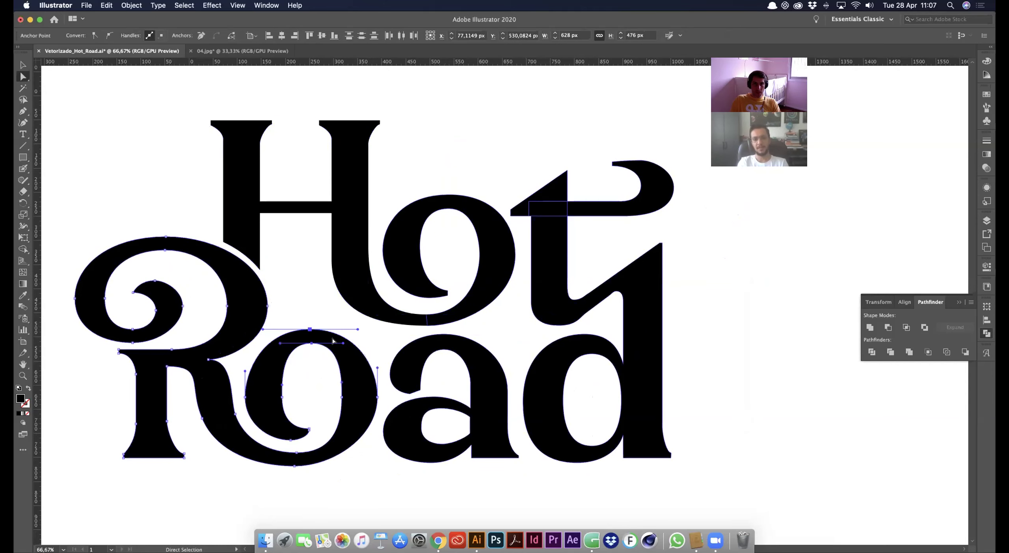
pyautogui.press('super+shift+a')
# Examine the balance of the whole lettering from a distance and the join under the upper o at close range
pyautogui.moveTo(358, 361); pyautogui.dragTo(412, 310)
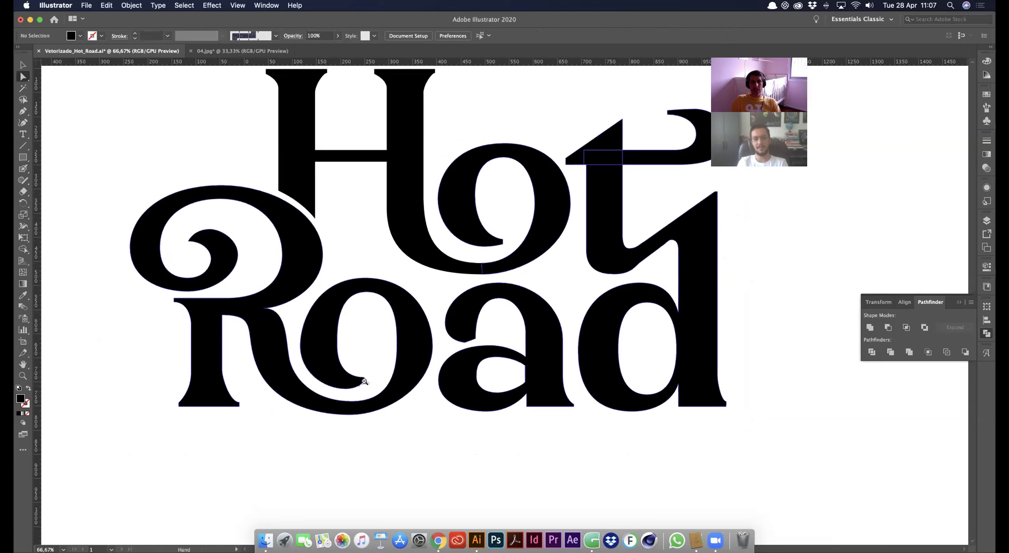
pyautogui.keyDown('alt'); pyautogui.keyDown('super'); pyautogui.click(365, 381); pyautogui.keyUp('super'); pyautogui.keyUp('alt')
pyautogui.keyDown('alt'); pyautogui.keyDown('super'); pyautogui.click(369, 379); pyautogui.keyUp('super'); pyautogui.keyUp('alt')
pyautogui.moveTo(540, 338); pyautogui.dragTo(375, 469)
pyautogui.moveTo(457, 409); pyautogui.dragTo(410, 423)
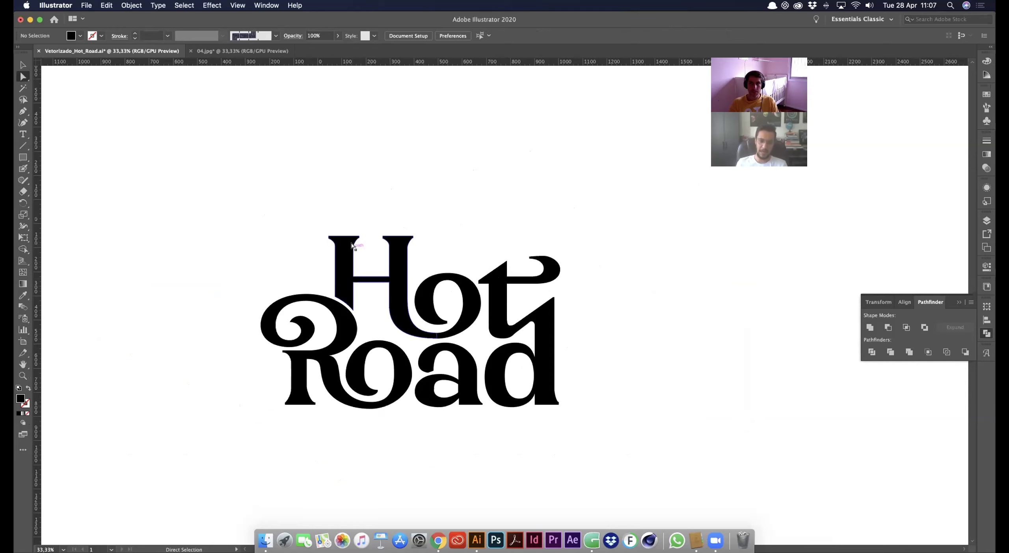
pyautogui.hscroll(2, 354, 466)
pyautogui.scroll(-1, 353, 466)
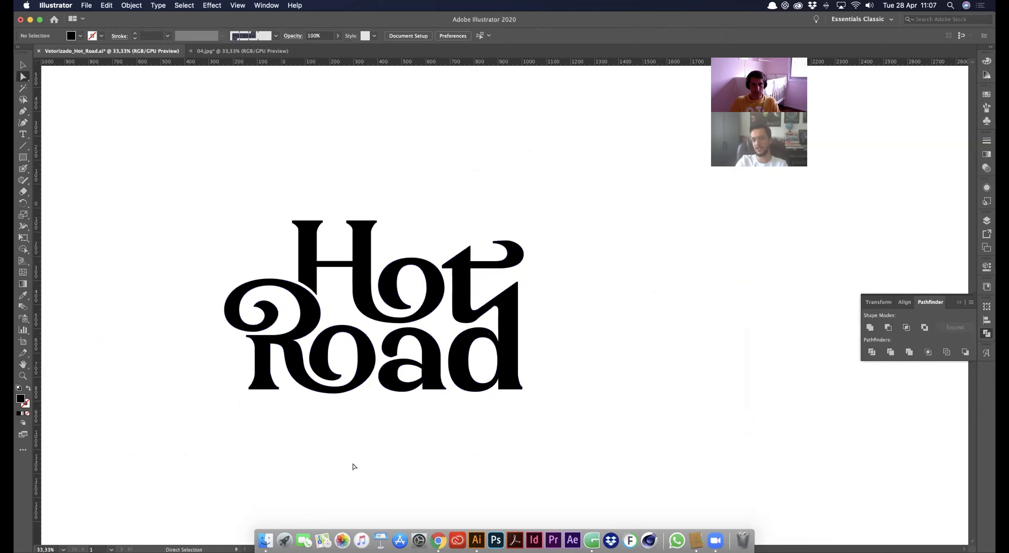
pyautogui.moveTo(364, 300); pyautogui.dragTo(419, 279)
pyautogui.click(477, 300)
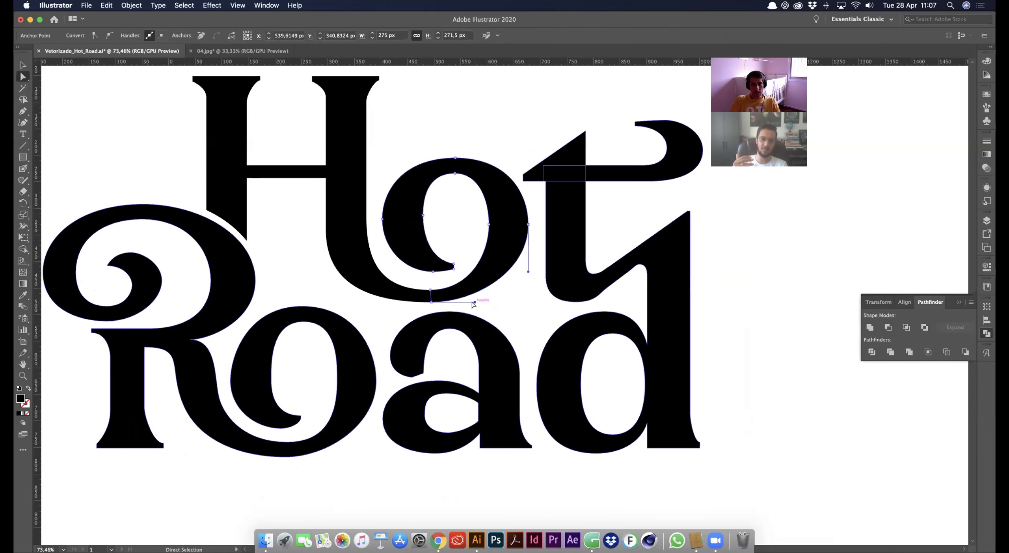
pyautogui.click(519, 302)
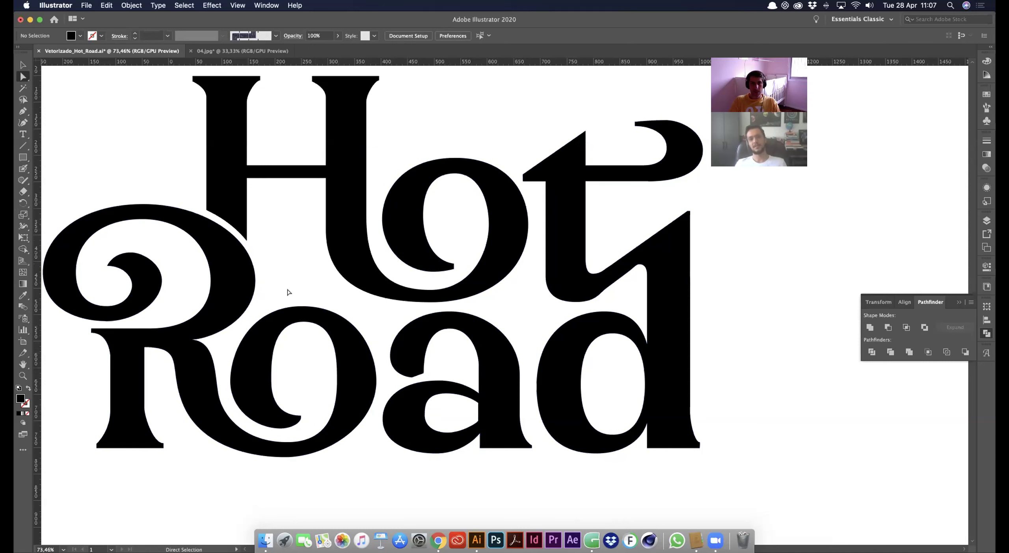
# Raise the top of the o in "Road" further and move up the anchors on the left side of its bowl
pyautogui.moveTo(309, 331); pyautogui.dragTo(302, 292)
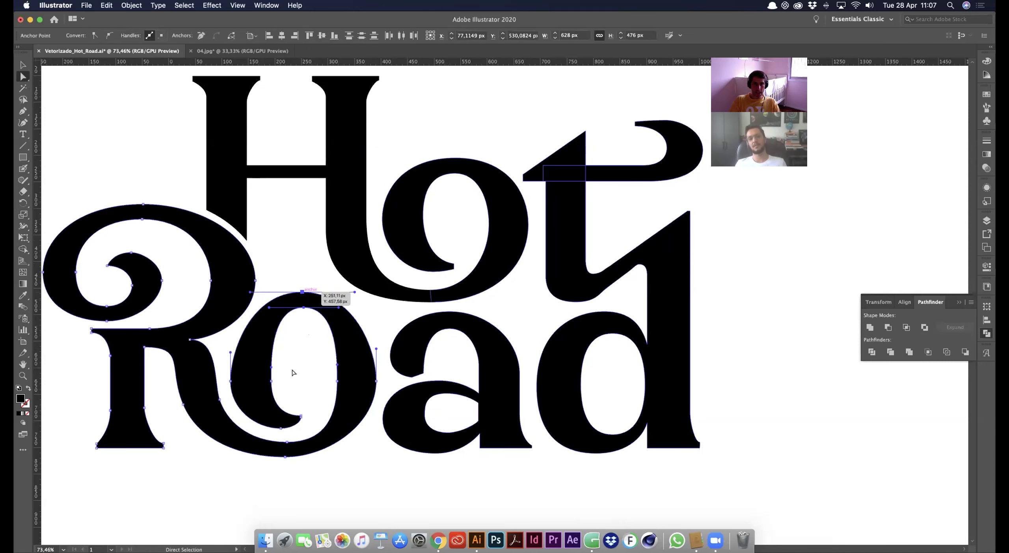
pyautogui.click(230, 381)
pyautogui.keyDown('shift'); pyautogui.click(271, 380); pyautogui.keyUp('shift')
pyautogui.moveTo(271, 381); pyautogui.dragTo(435, 374)
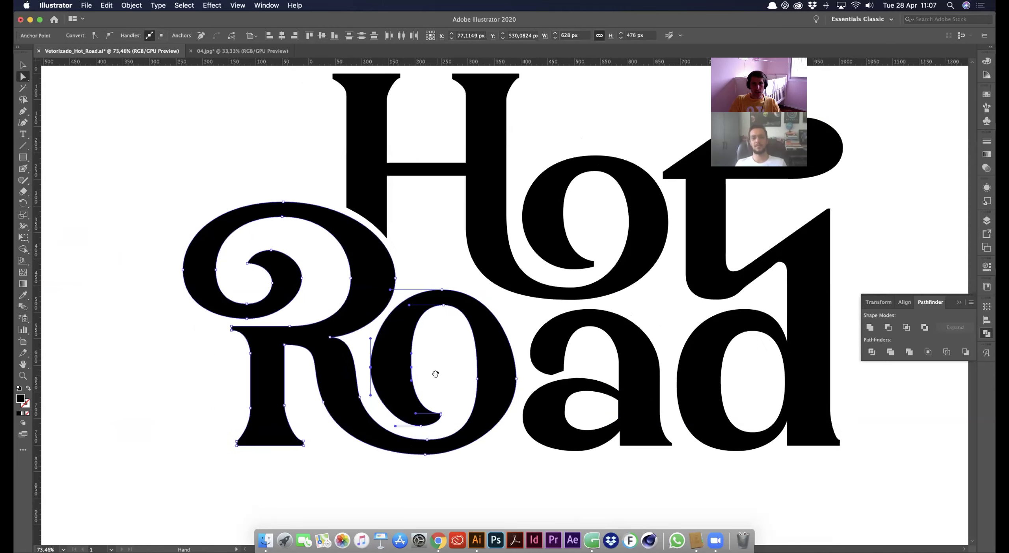
pyautogui.moveTo(363, 381); pyautogui.dragTo(364, 382)
pyautogui.moveTo(415, 426); pyautogui.dragTo(415, 429)
pyautogui.click(441, 414)
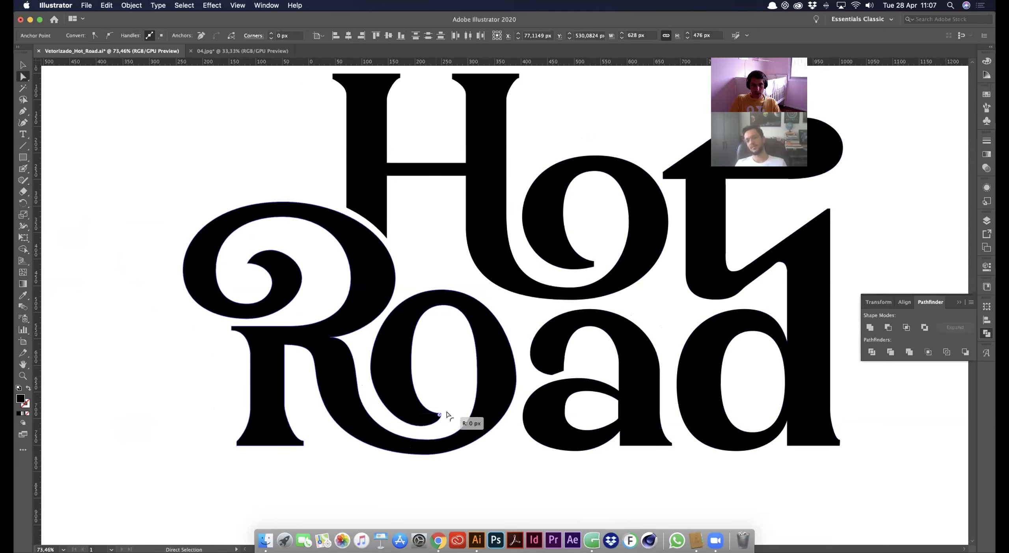
# Select the anchors of the left side and curled end of the o in "Road" and nudge them right
pyautogui.moveTo(445, 346); pyautogui.dragTo(455, 358)
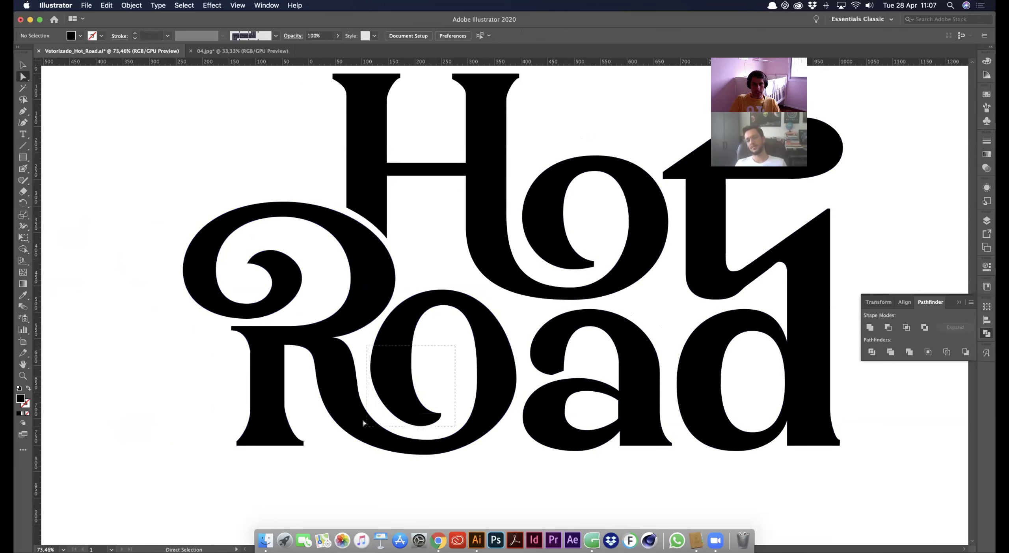
pyautogui.moveTo(366, 424); pyautogui.dragTo(368, 424)
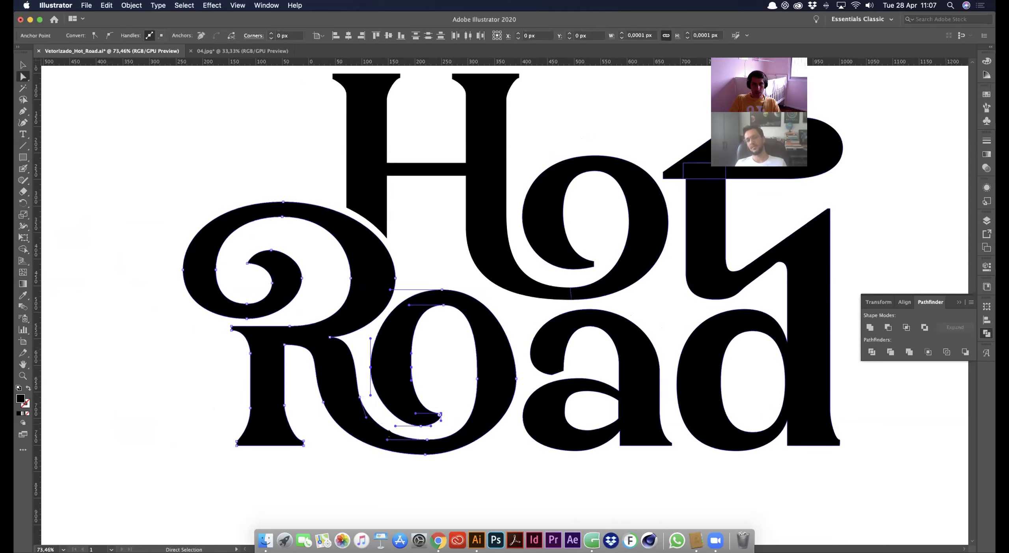
pyautogui.click(448, 405)
pyautogui.moveTo(422, 407); pyautogui.dragTo(410, 429)
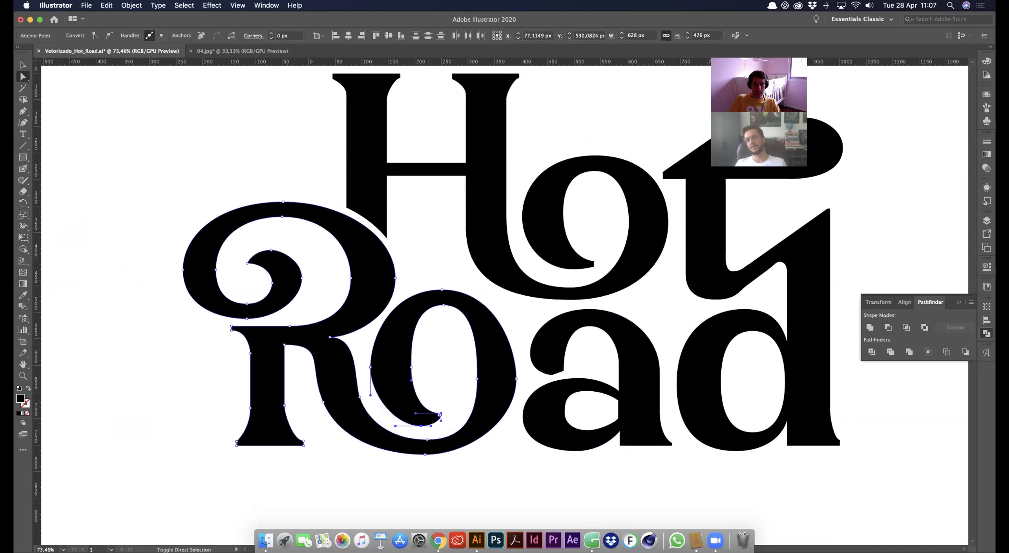
pyautogui.moveTo(363, 376); pyautogui.dragTo(363, 376)
pyautogui.press('Right')
pyautogui.press('Right')
pyautogui.press('Right')
pyautogui.press('Right')
pyautogui.press('Right')
pyautogui.press('Right')
pyautogui.press('Right')
pyautogui.press('Right')
pyautogui.press('Right')
pyautogui.press('space')
# Check the top anchors of the o in "Road" and review the whole lettering
pyautogui.click(442, 289)
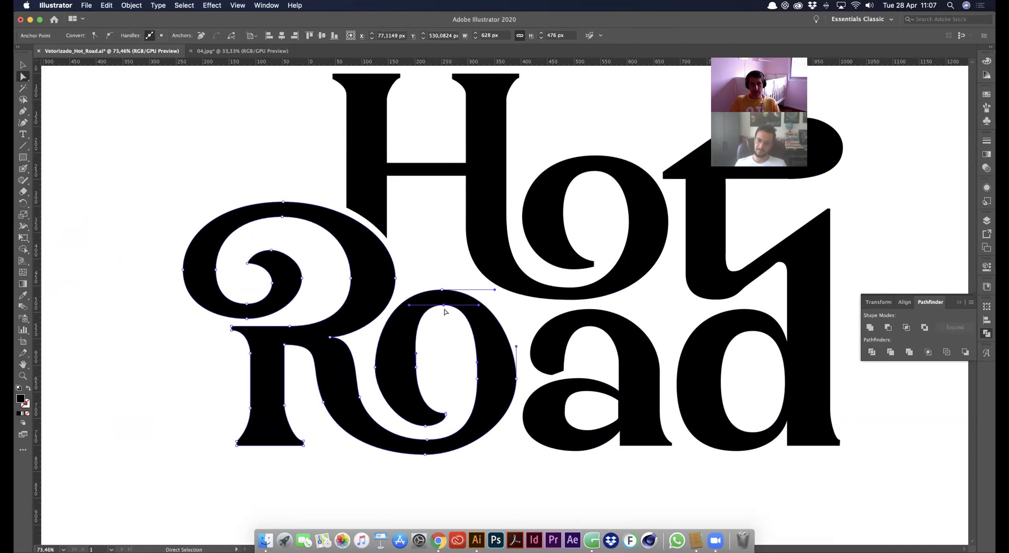
pyautogui.moveTo(439, 281); pyautogui.dragTo(449, 305)
pyautogui.click(439, 337)
pyautogui.keyDown('alt'); pyautogui.keyDown('super'); pyautogui.click(436, 341); pyautogui.keyUp('super'); pyautogui.keyUp('alt')
pyautogui.keyDown('alt'); pyautogui.keyDown('super'); pyautogui.click(435, 342); pyautogui.keyUp('super'); pyautogui.keyUp('alt')
pyautogui.moveTo(428, 371); pyautogui.dragTo(385, 386)
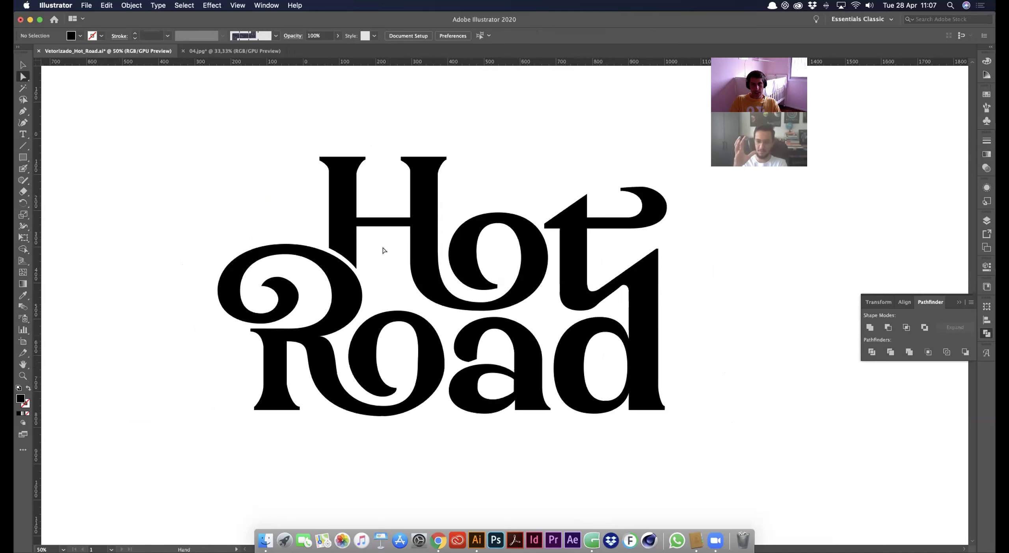
# Select the anchors of the H's crossbar and raise the crossbar slightly
pyautogui.click(365, 223)
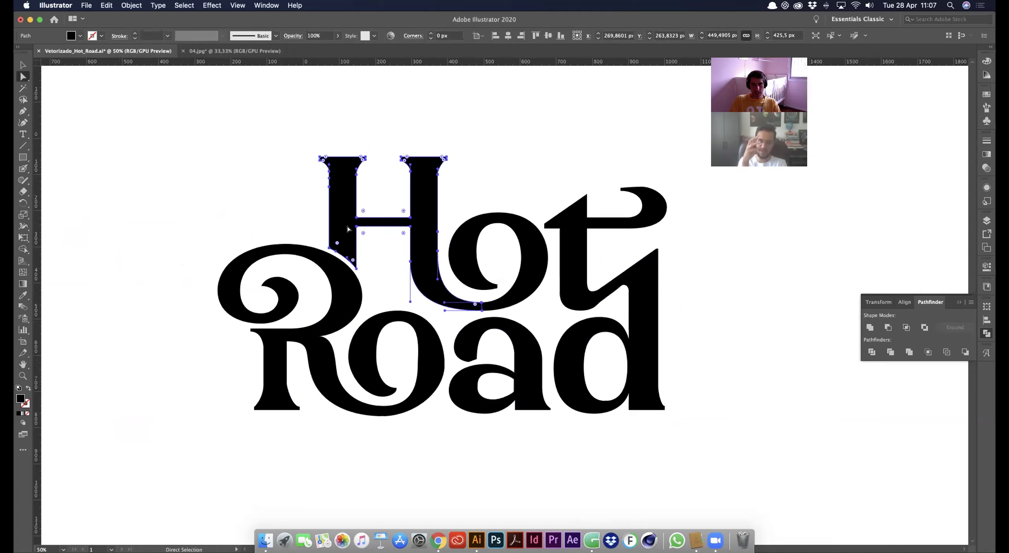
pyautogui.click(378, 226)
pyautogui.moveTo(410, 227); pyautogui.dragTo(409, 239)
pyautogui.click(394, 262)
pyautogui.moveTo(385, 275); pyautogui.dragTo(389, 301)
pyautogui.press('super+z')
pyautogui.click(370, 287)
pyautogui.press('space')
pyautogui.press('space')
pyautogui.moveTo(467, 212); pyautogui.dragTo(449, 234)
pyautogui.click(393, 306)
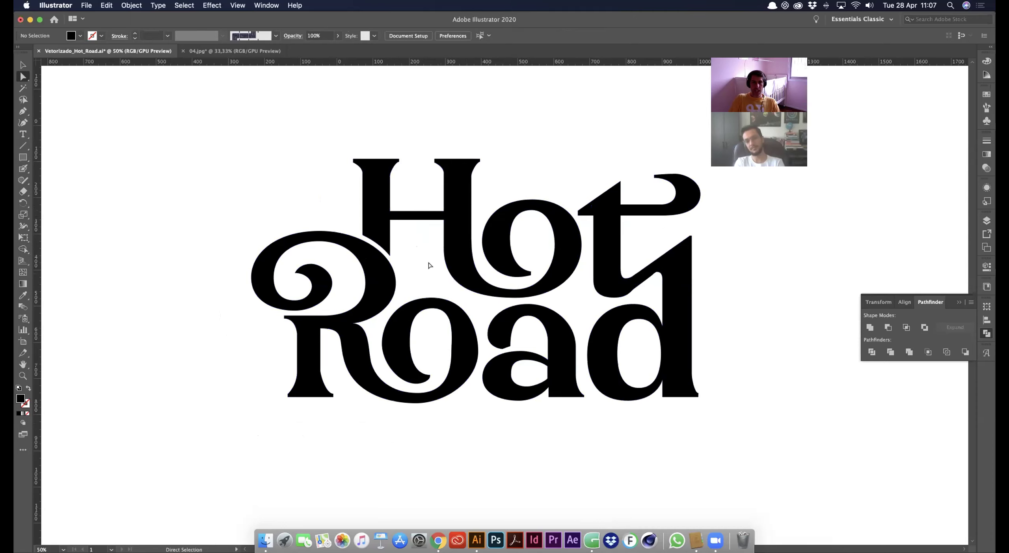
pyautogui.moveTo(416, 280); pyautogui.dragTo(367, 284)
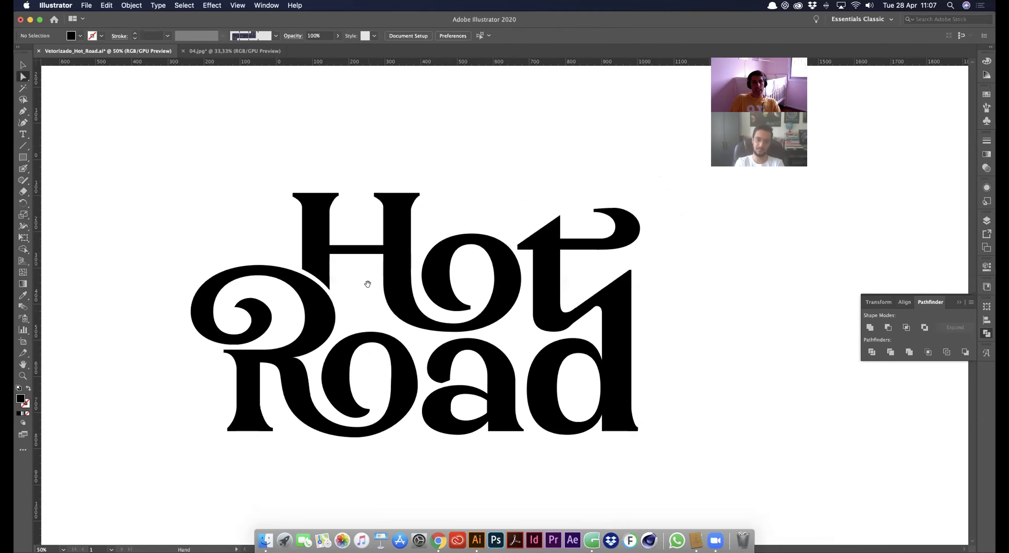
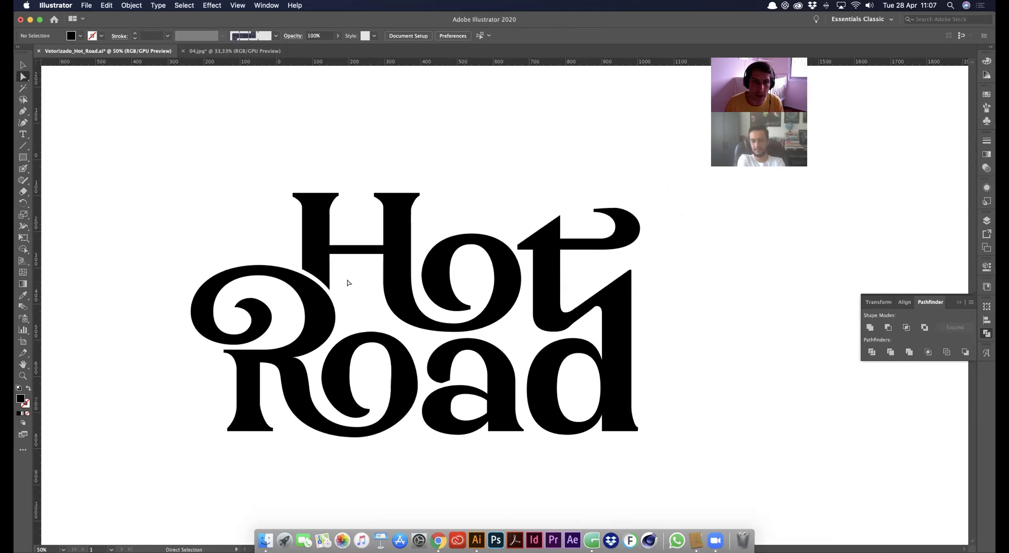
# Select the anchors of the R's curled spiral, including its outer-side anchors, and nudge the spiral up slightly
pyautogui.moveTo(372, 313); pyautogui.dragTo(442, 291)
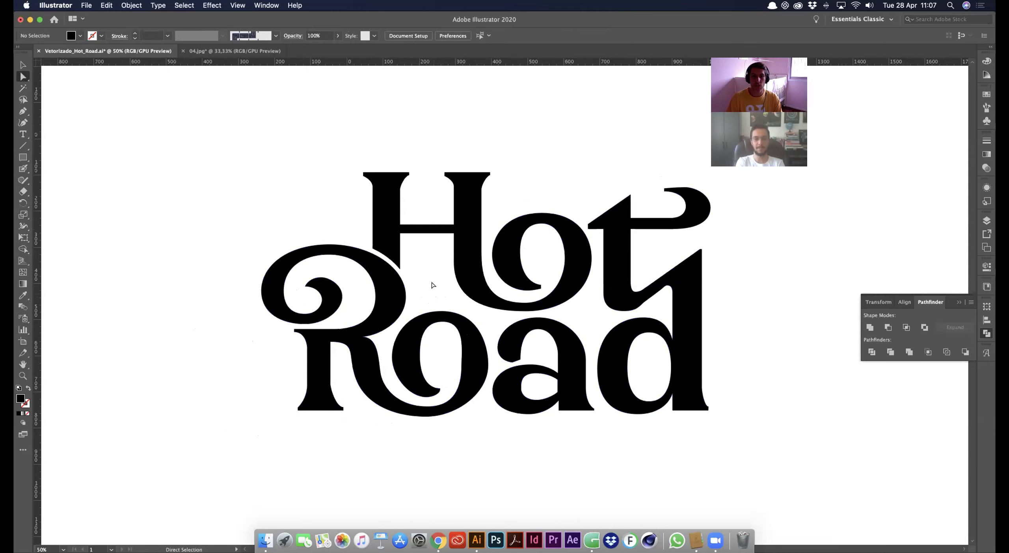
pyautogui.moveTo(395, 369); pyautogui.dragTo(507, 352)
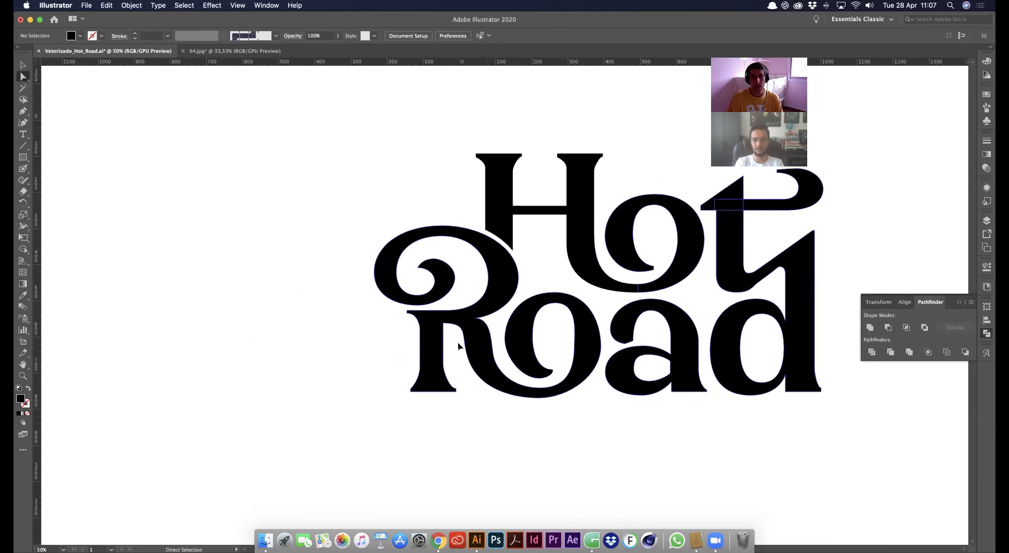
pyautogui.moveTo(380, 289)
pyautogui.mouseDown()
pyautogui.moveTo(516, 420)
pyautogui.moveTo(662, 420)
pyautogui.moveTo(553, 421)
pyautogui.moveTo(389, 299)
pyautogui.mouseUp()
pyautogui.scroll(2, 389, 300)
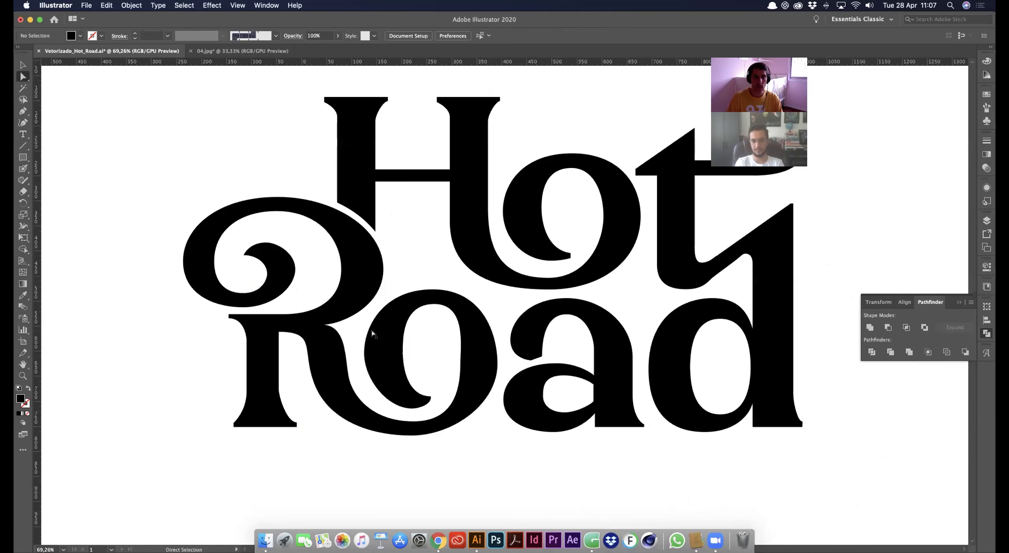
pyautogui.press('space')
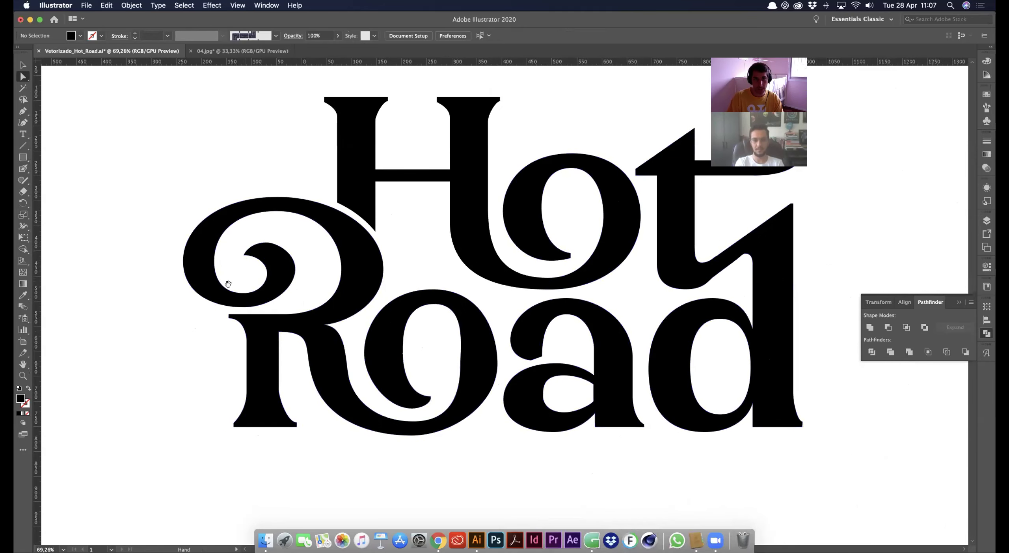
pyautogui.scroll(3, 338, 299)
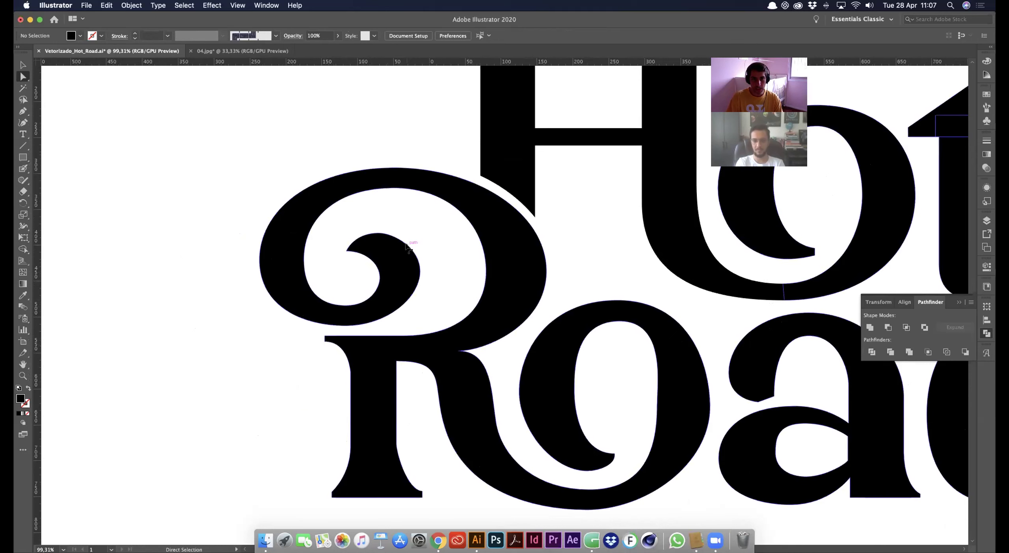
pyautogui.click(392, 235)
pyautogui.moveTo(398, 233); pyautogui.dragTo(409, 234)
pyautogui.moveTo(333, 296); pyautogui.dragTo(361, 334)
pyautogui.click(346, 326)
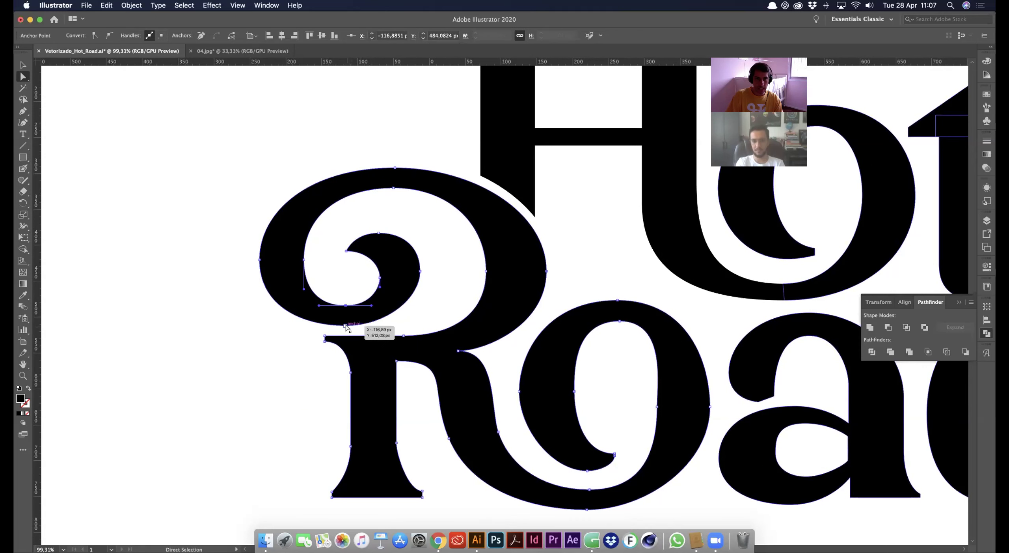
pyautogui.moveTo(338, 227); pyautogui.dragTo(442, 307)
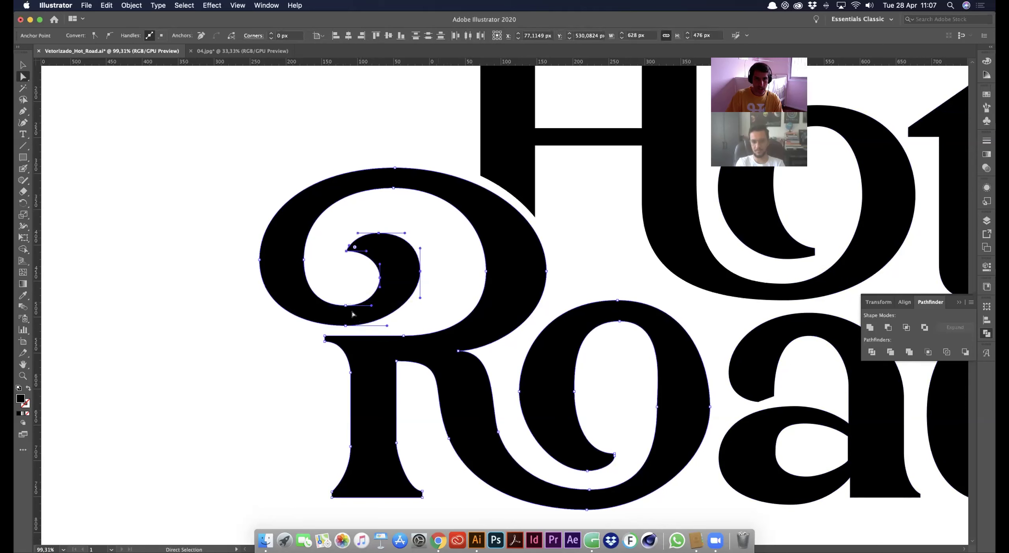
pyautogui.moveTo(338, 292); pyautogui.dragTo(352, 331)
pyautogui.moveTo(244, 251); pyautogui.dragTo(314, 273)
pyautogui.press('Up')
pyautogui.press('Up')
pyautogui.press('Up')
pyautogui.press('Up')
pyautogui.press('Up')
pyautogui.press('Up')
pyautogui.press('Up')
pyautogui.press('Up')
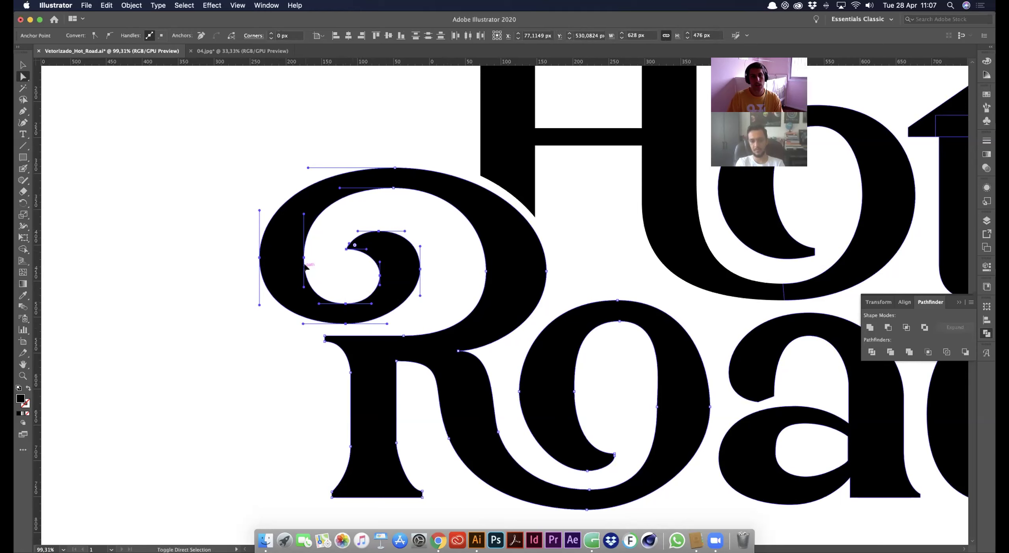
# Nudge the anchors of the R's horizontal bar and leg junction down to widen the gap below the spiral
pyautogui.moveTo(484, 375); pyautogui.dragTo(500, 382)
pyautogui.press('Down')
pyautogui.press('Down')
pyautogui.press('Down')
pyautogui.press('Down')
pyautogui.press('Down')
pyautogui.press('Down')
pyautogui.press('Down')
pyautogui.press('Down')
pyautogui.press('Down')
pyautogui.press('Down')
pyautogui.press('Down')
# Add an anchor on the underside of the R's bar beside the stem and move it to leave a short flat segment before the leg's curve
pyautogui.scroll(-5, 500, 383)
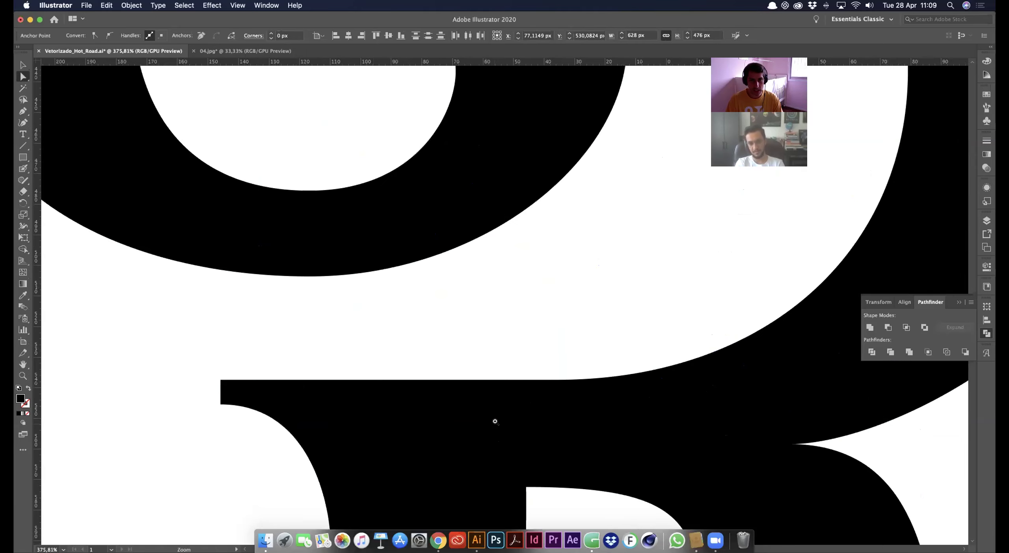
pyautogui.moveTo(495, 421); pyautogui.dragTo(333, 210)
pyautogui.moveTo(450, 410); pyautogui.dragTo(338, 350)
pyautogui.moveTo(406, 373); pyautogui.dragTo(373, 326)
pyautogui.press('p')
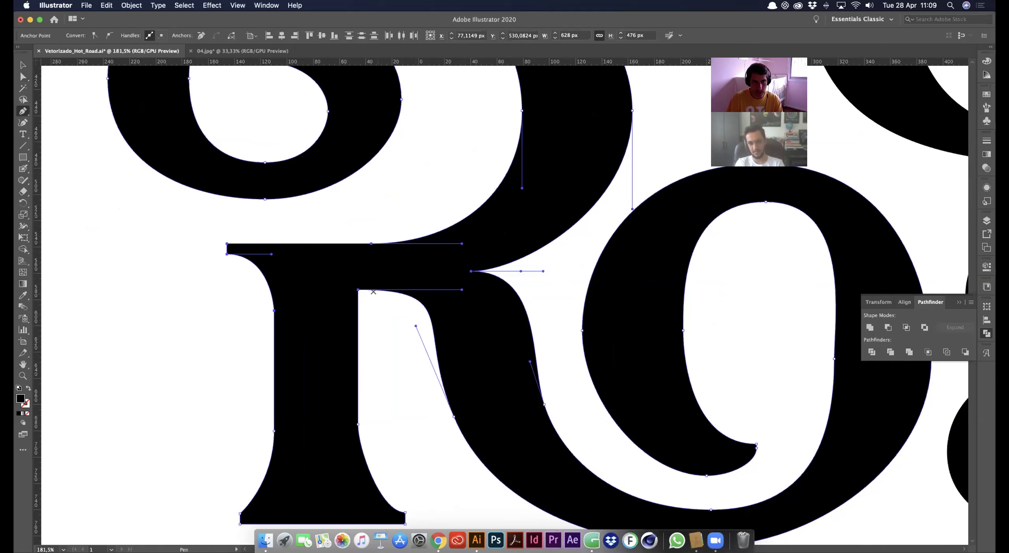
pyautogui.moveTo(375, 290); pyautogui.dragTo(417, 326)
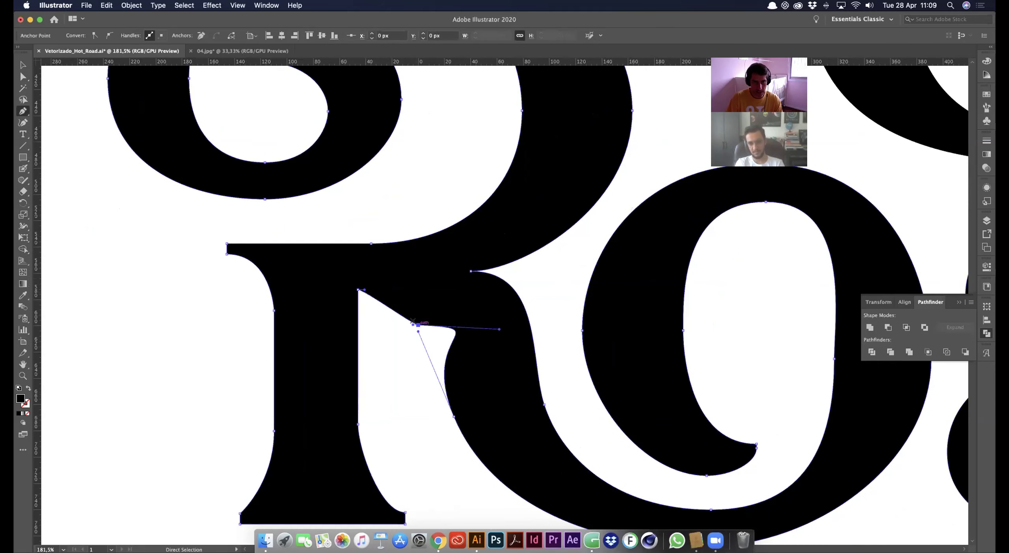
pyautogui.keyDown('alt'); pyautogui.click(413, 324); pyautogui.keyUp('alt')
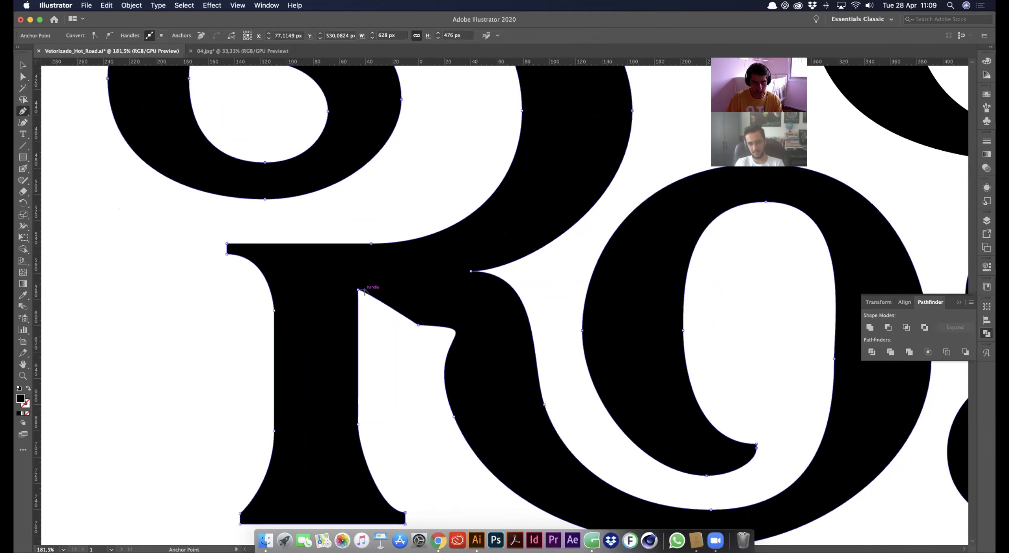
pyautogui.moveTo(418, 325); pyautogui.dragTo(370, 280)
pyautogui.press('Right')
pyautogui.press('Right')
pyautogui.press('Right')
pyautogui.press('Right')
pyautogui.press('Right')
pyautogui.press('a')
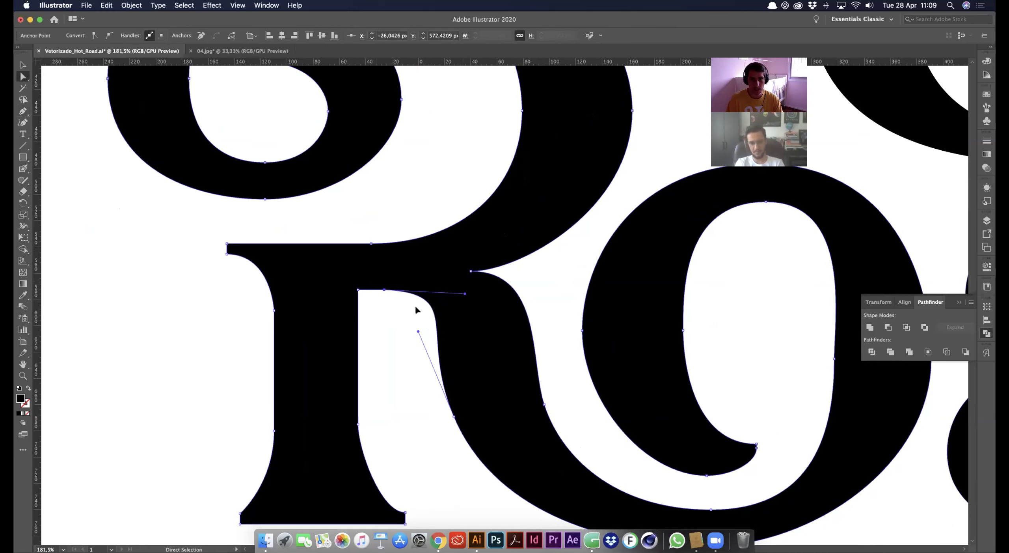
# Shorten the new anchor's handle and reshape the outer curve of the R's leg, extending the bottom anchor's handle to the left
pyautogui.moveTo(465, 294); pyautogui.dragTo(429, 290)
pyautogui.keyDown('alt'); pyautogui.keyDown('super'); pyautogui.click(456, 414); pyautogui.keyUp('super'); pyautogui.keyUp('alt')
pyautogui.moveTo(509, 345); pyautogui.dragTo(444, 329)
pyautogui.click(531, 379)
pyautogui.moveTo(547, 394); pyautogui.dragTo(507, 394)
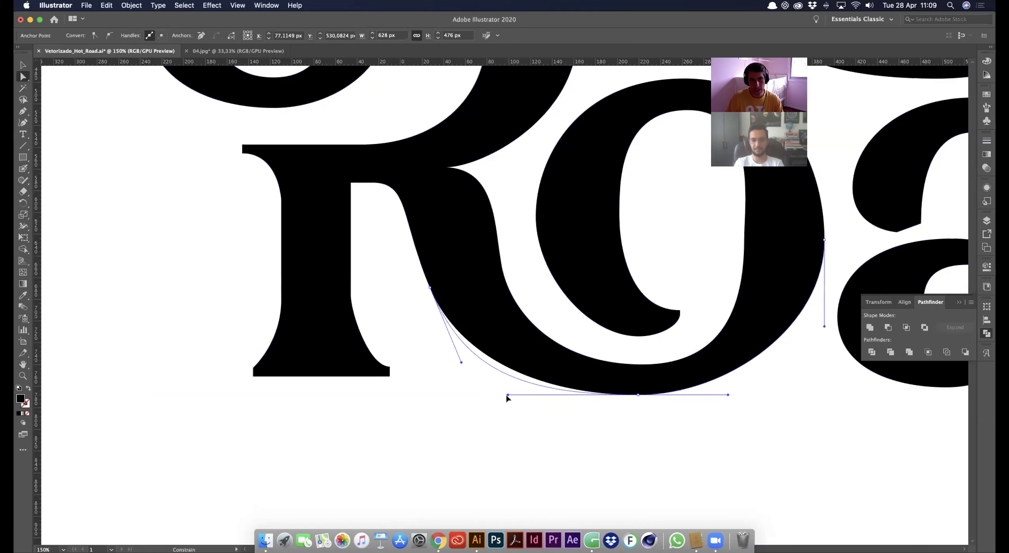
# Examine the reshaped R and its leg up close and within the whole lettering
pyautogui.scroll(3, 302, 260)
pyautogui.moveTo(229, 197); pyautogui.dragTo(375, 309)
pyautogui.moveTo(225, 329); pyautogui.dragTo(375, 439)
pyautogui.click(383, 392)
pyautogui.keyDown('alt'); pyautogui.keyDown('super'); pyautogui.click(394, 324); pyautogui.keyUp('super'); pyautogui.keyUp('alt')
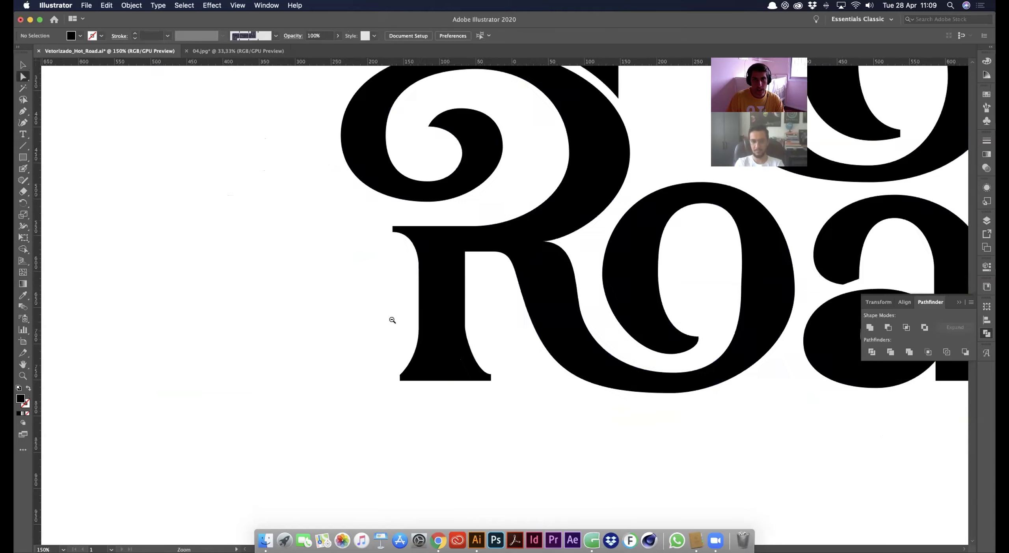
pyautogui.keyDown('alt'); pyautogui.keyDown('super'); pyautogui.click(400, 325); pyautogui.keyUp('super'); pyautogui.keyUp('alt')
pyautogui.keyDown('alt'); pyautogui.keyDown('super'); pyautogui.click(400, 326); pyautogui.keyUp('super'); pyautogui.keyUp('alt')
pyautogui.keyDown('super'); pyautogui.click(398, 323); pyautogui.keyUp('super')
pyautogui.moveTo(364, 353); pyautogui.dragTo(238, 372)
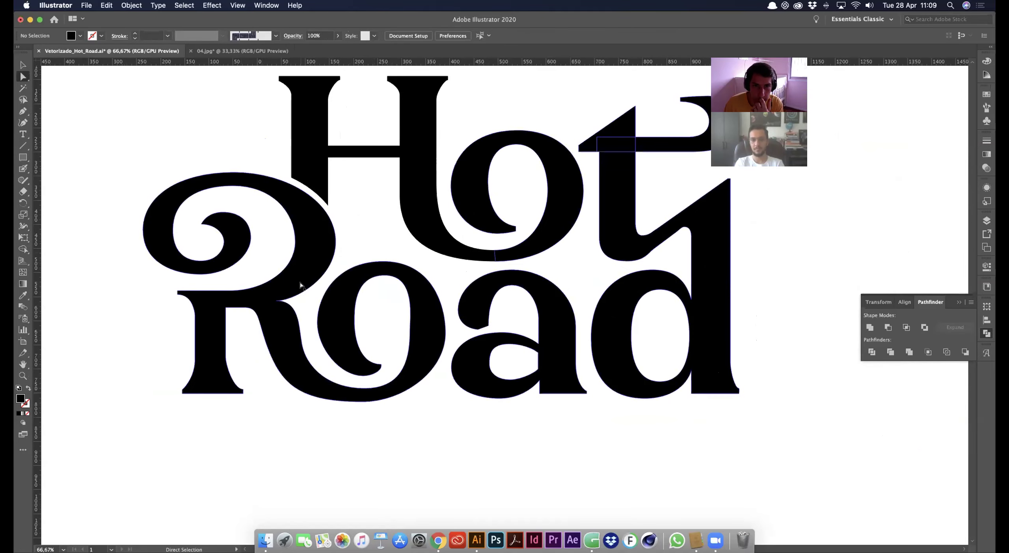
# Select the anchors of the R's spiral, horizontal bar and leg junction and nudge them up slightly
pyautogui.click(277, 365)
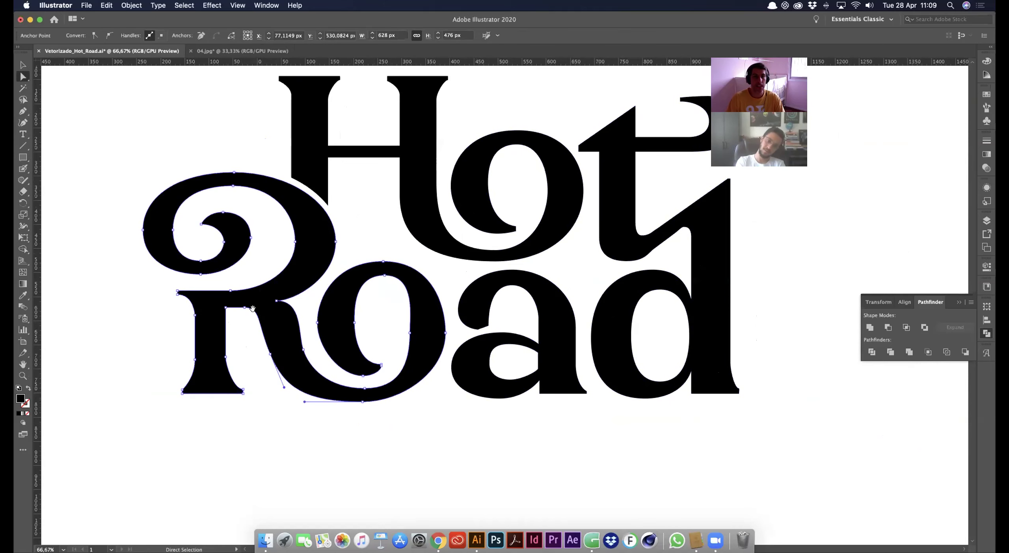
pyautogui.moveTo(253, 308); pyautogui.dragTo(258, 319)
pyautogui.moveTo(146, 222); pyautogui.dragTo(315, 346)
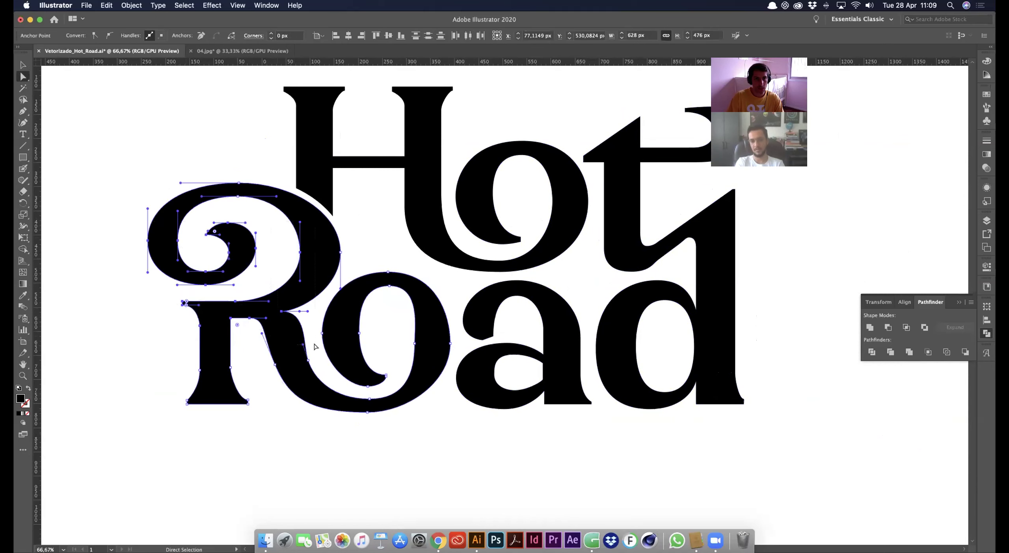
pyautogui.press('Up')
pyautogui.press('Up')
pyautogui.press('Up')
pyautogui.press('Up')
pyautogui.press('Up')
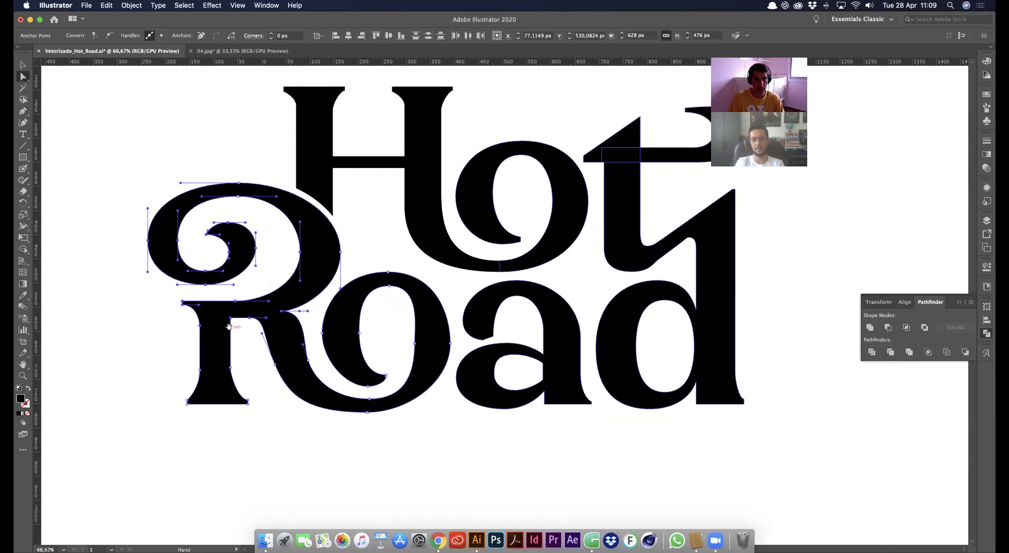
# Remove the middle anchor from the right edge of the R's leg and adjust the adjoining handles into one smooth curve
pyautogui.scroll(-2, 231, 330)
pyautogui.click(308, 302)
pyautogui.click(299, 302)
pyautogui.press('p')
pyautogui.click(305, 307)
pyautogui.moveTo(305, 308); pyautogui.dragTo(317, 334)
pyautogui.click(308, 344)
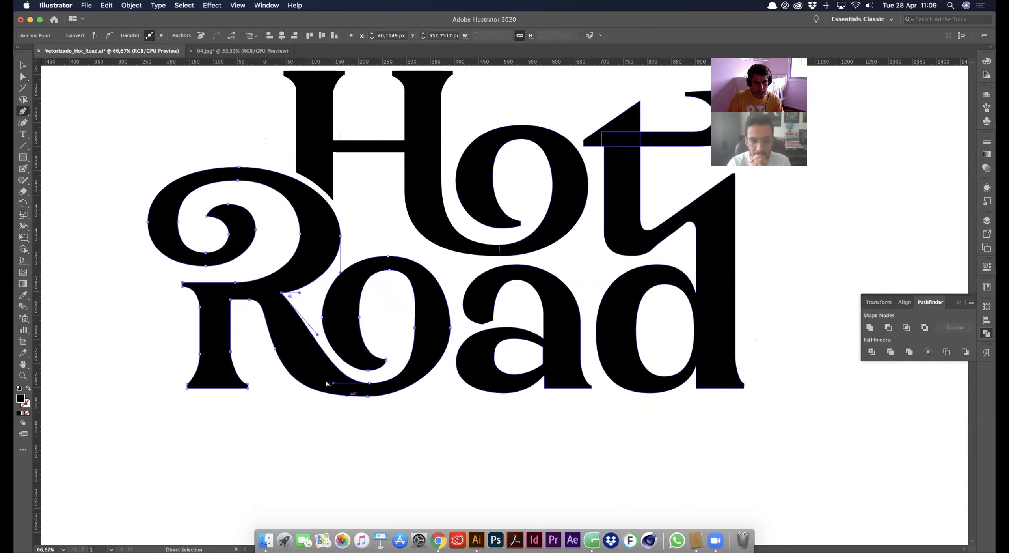
pyautogui.moveTo(332, 382); pyautogui.dragTo(323, 327)
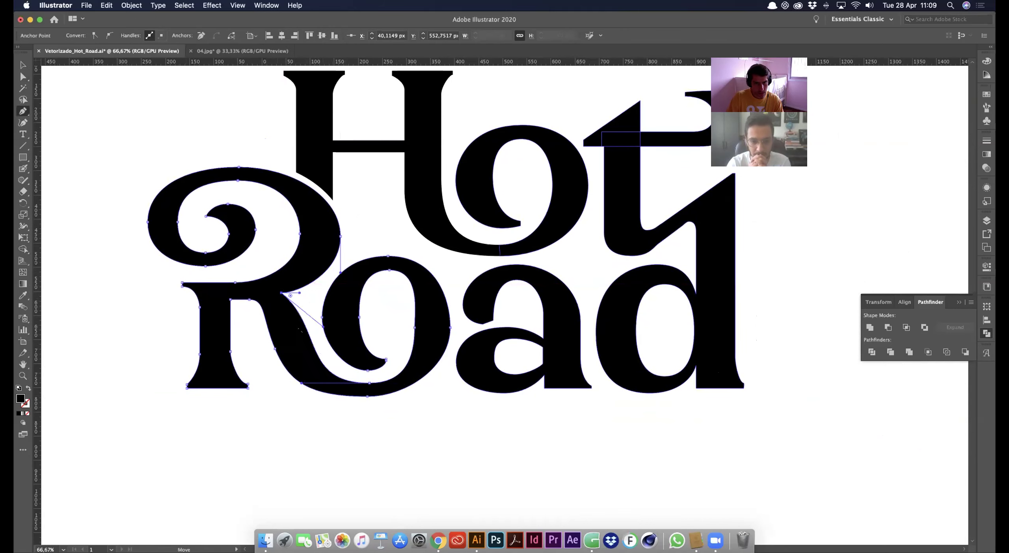
# Remove the middle anchor from the left edge of the R's leg and lengthen the bottom anchor's handle to smooth the curve
pyautogui.keyDown('super'); pyautogui.click(275, 349); pyautogui.keyUp('super')
pyautogui.click(275, 348)
pyautogui.moveTo(308, 396); pyautogui.dragTo(263, 396)
pyautogui.moveTo(249, 299); pyautogui.dragTo(240, 300)
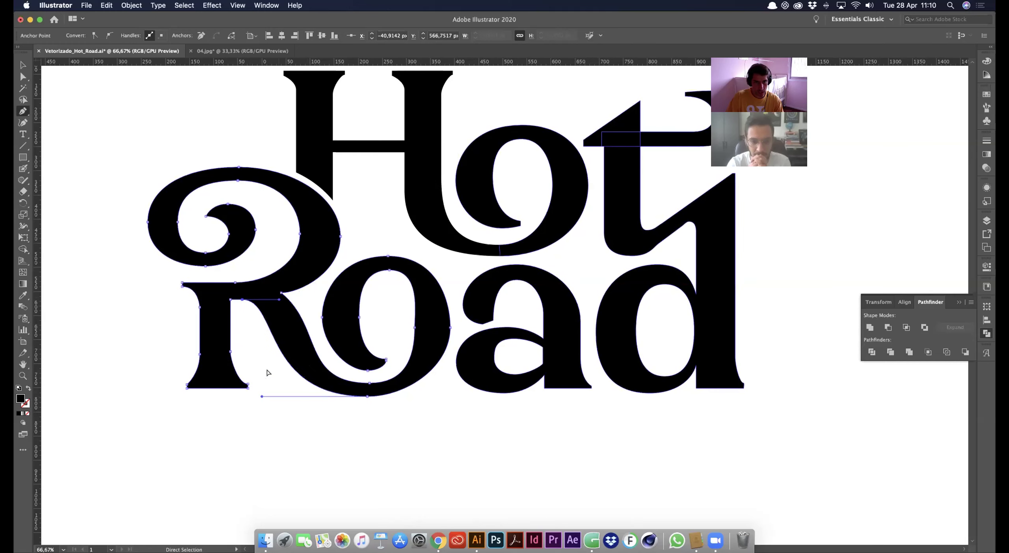
pyautogui.moveTo(262, 397); pyautogui.dragTo(250, 396)
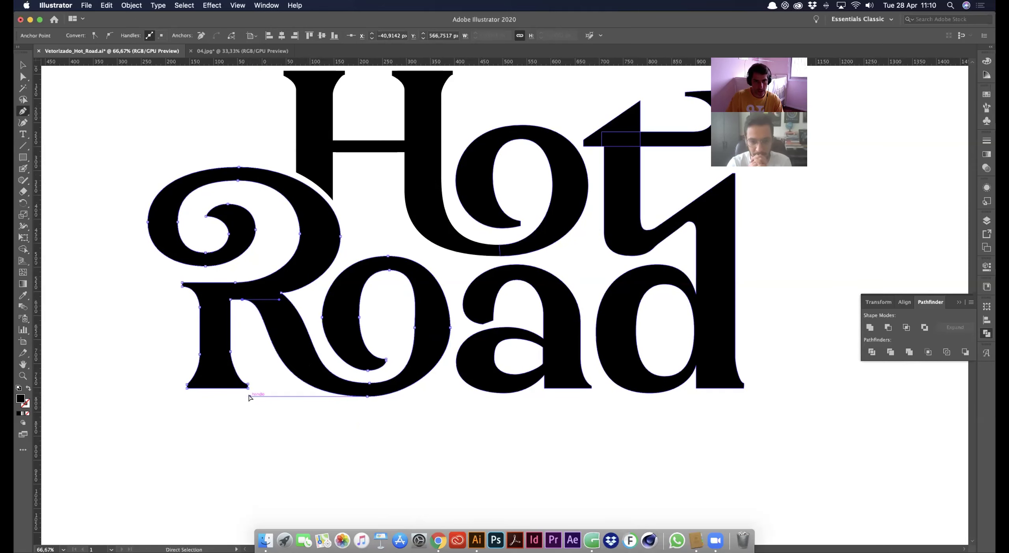
# Fine-tune the handles on both edges of the R's leg to even out its thickness
pyautogui.click(271, 342)
pyautogui.keyDown('super'); pyautogui.click(272, 362); pyautogui.keyUp('super')
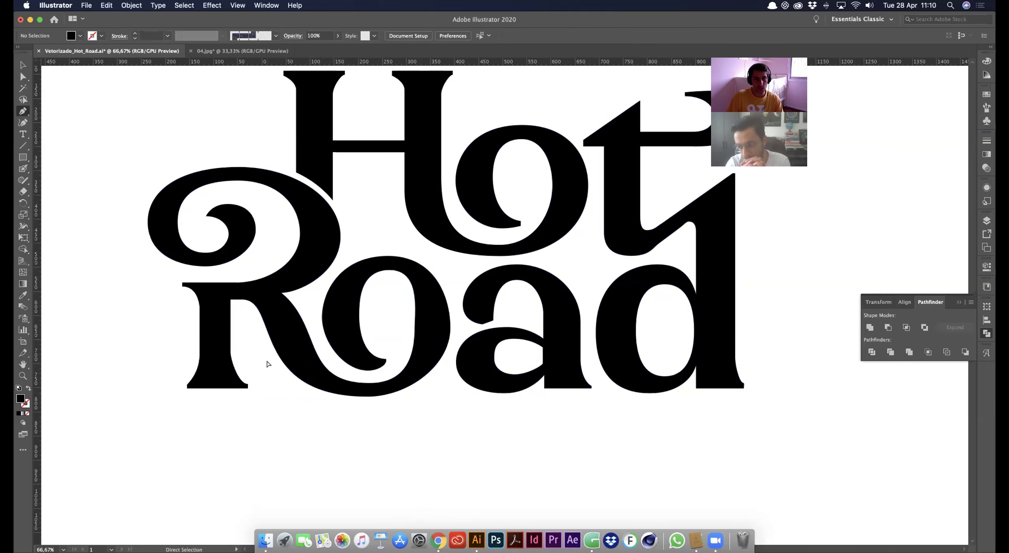
pyautogui.moveTo(275, 365); pyautogui.dragTo(324, 410)
pyautogui.keyDown('super'); pyautogui.click(337, 405); pyautogui.keyUp('super')
pyautogui.moveTo(341, 354)
pyautogui.mouseDown()
pyautogui.moveTo(331, 349)
pyautogui.moveTo(340, 344)
pyautogui.mouseUp()
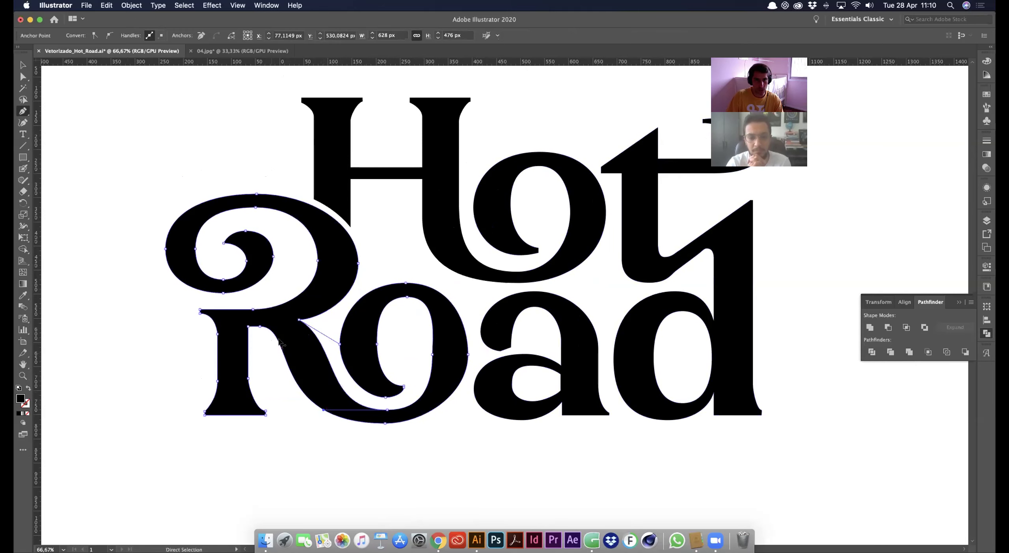
pyautogui.click(287, 328)
pyautogui.moveTo(296, 327); pyautogui.dragTo(290, 326)
pyautogui.moveTo(267, 423)
pyautogui.mouseDown()
pyautogui.moveTo(279, 420)
pyautogui.moveTo(271, 423)
pyautogui.mouseUp()
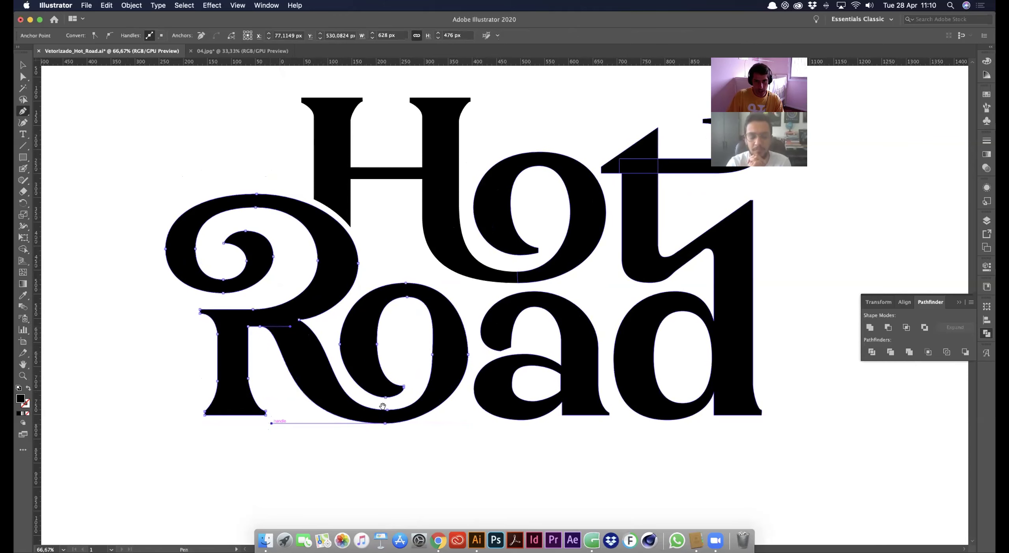
# Review the new R leg within the whole "Hot Road" lettering at a reduced size
pyautogui.hscroll(3, 299, 434)
pyautogui.moveTo(326, 403); pyautogui.dragTo(323, 416)
pyautogui.click(350, 383)
pyautogui.keyDown('alt'); pyautogui.keyDown('super'); pyautogui.click(380, 352); pyautogui.keyUp('super'); pyautogui.keyUp('alt')
pyautogui.keyDown('alt'); pyautogui.keyDown('super'); pyautogui.click(380, 352); pyautogui.keyUp('super'); pyautogui.keyUp('alt')
pyautogui.keyDown('alt'); pyautogui.keyDown('super'); pyautogui.click(390, 345); pyautogui.keyUp('super'); pyautogui.keyUp('alt')
pyautogui.moveTo(526, 346); pyautogui.dragTo(271, 449)
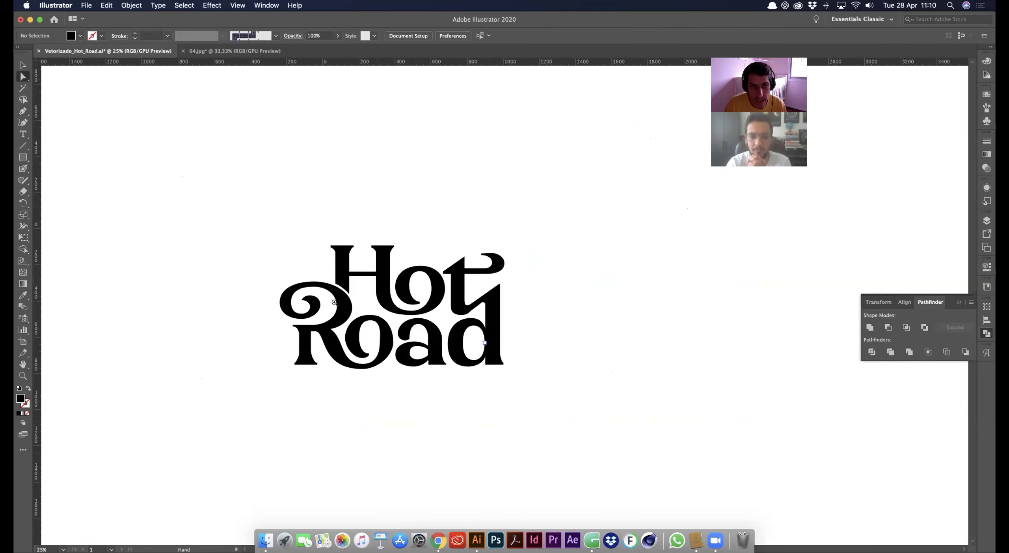
# Adjust the handles at the upper right of the counter of the o in "Road"
pyautogui.scroll(6, 334, 302)
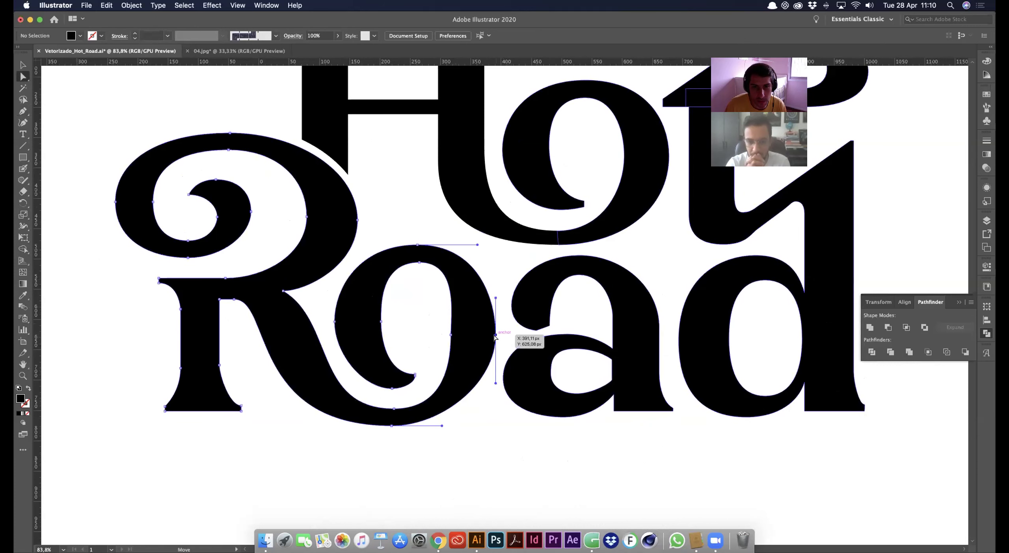
pyautogui.click(495, 336)
pyautogui.click(450, 334)
pyautogui.moveTo(459, 261); pyautogui.dragTo(451, 261)
pyautogui.moveTo(450, 314); pyautogui.dragTo(365, 334)
pyautogui.click(416, 349)
pyautogui.keyDown('alt'); pyautogui.keyDown('super'); pyautogui.click(416, 353); pyautogui.keyUp('super'); pyautogui.keyUp('alt')
pyautogui.keyDown('alt'); pyautogui.keyDown('super'); pyautogui.click(416, 353); pyautogui.keyUp('super'); pyautogui.keyUp('alt')
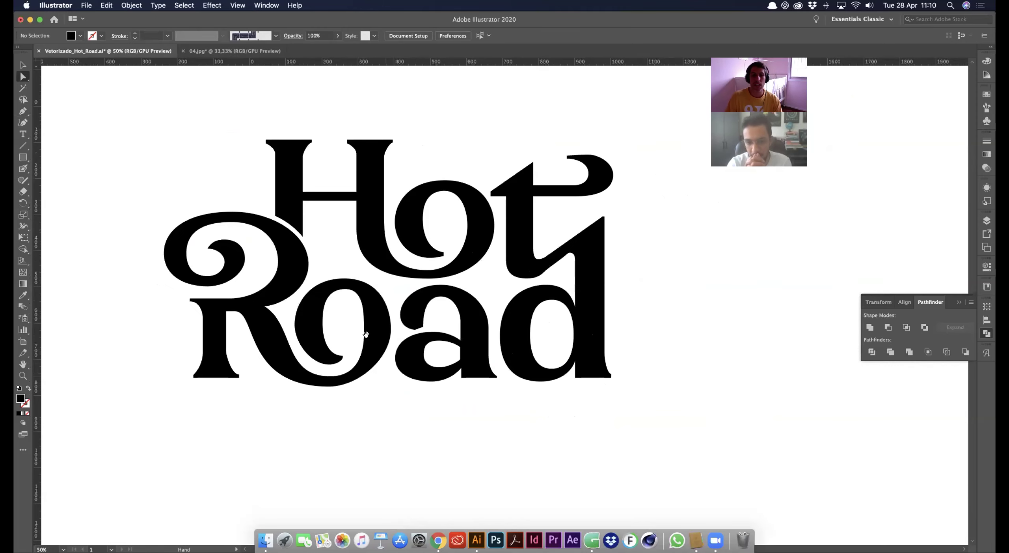
# Examine the anchors and handles of the lower counter of the a in "Road"
pyautogui.moveTo(434, 364); pyautogui.dragTo(579, 351)
pyautogui.click(365, 305)
pyautogui.moveTo(383, 295); pyautogui.dragTo(337, 316)
pyautogui.moveTo(414, 288); pyautogui.dragTo(331, 320)
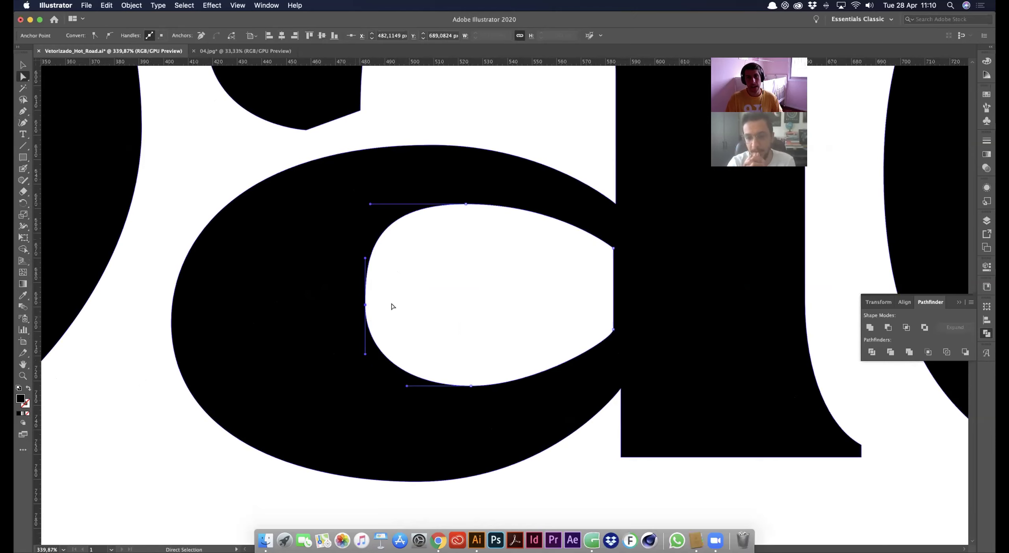
pyautogui.click(430, 304)
pyautogui.moveTo(526, 265); pyautogui.dragTo(379, 297)
pyautogui.keyDown('alt'); pyautogui.keyDown('super'); pyautogui.click(379, 298); pyautogui.keyUp('super'); pyautogui.keyUp('alt')
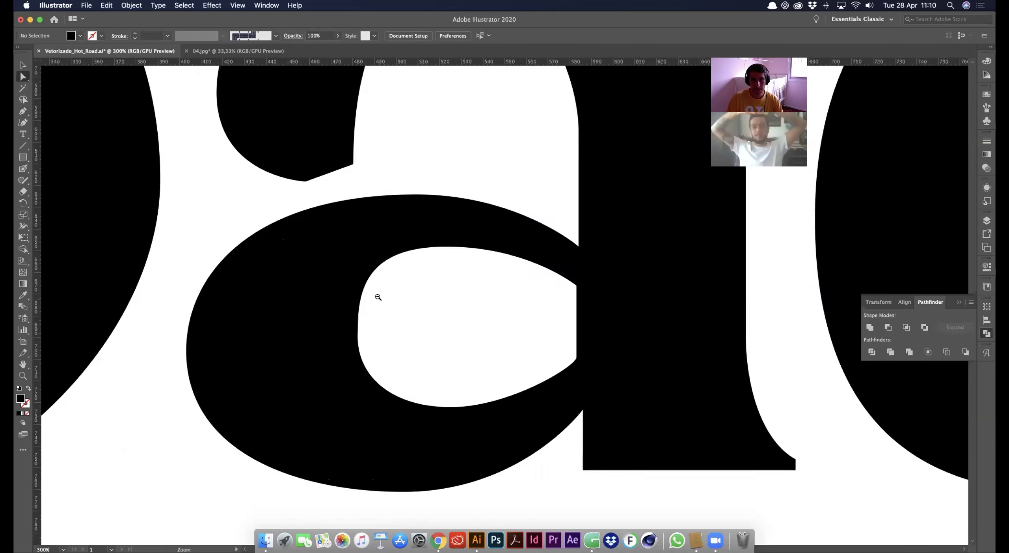
pyautogui.keyDown('alt'); pyautogui.keyDown('super'); pyautogui.click(380, 298); pyautogui.keyUp('super'); pyautogui.keyUp('alt')
pyautogui.keyDown('alt'); pyautogui.keyDown('super'); pyautogui.click(388, 297); pyautogui.keyUp('super'); pyautogui.keyUp('alt')
pyautogui.moveTo(570, 310); pyautogui.dragTo(487, 330)
pyautogui.click(516, 334)
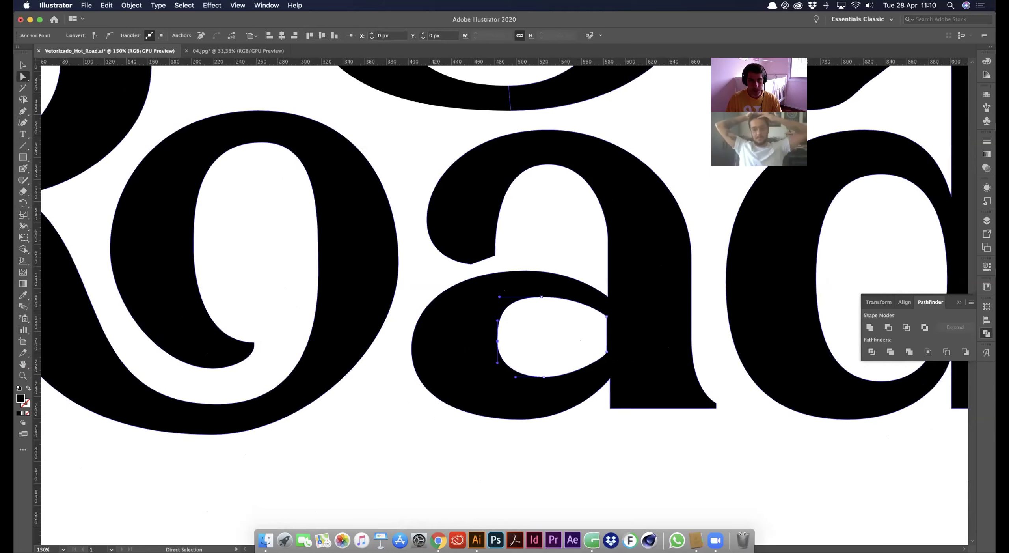
pyautogui.press('p')
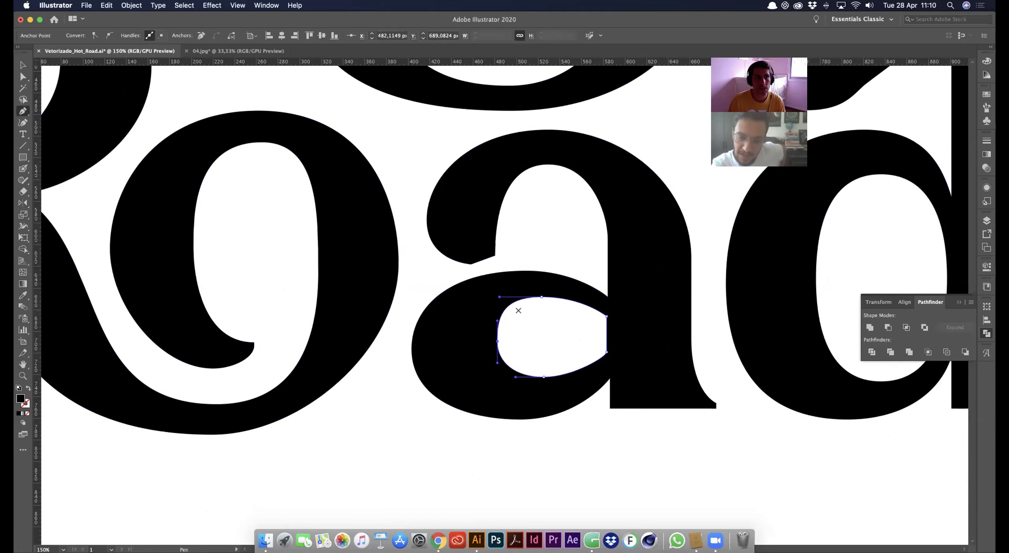
pyautogui.press('super+Tab')
pyautogui.press('super+Tab')
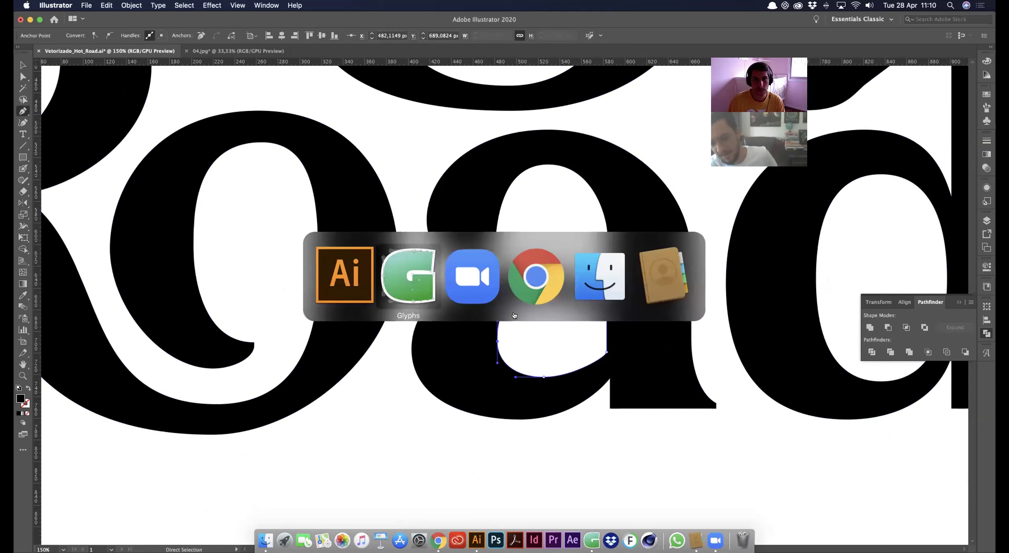
pyautogui.press('super+Tab')
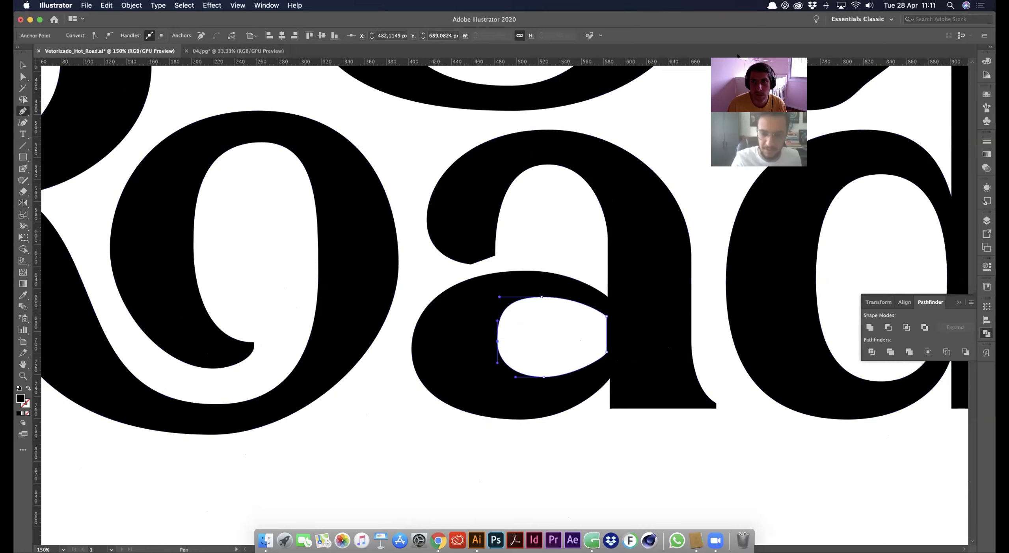
pyautogui.click(715, 540)
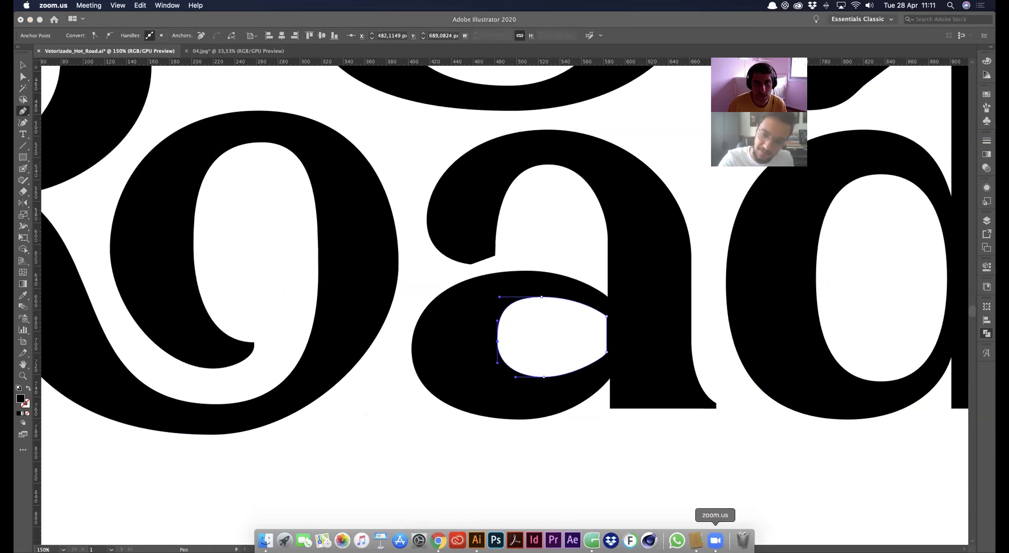
pyautogui.click(403, 431)
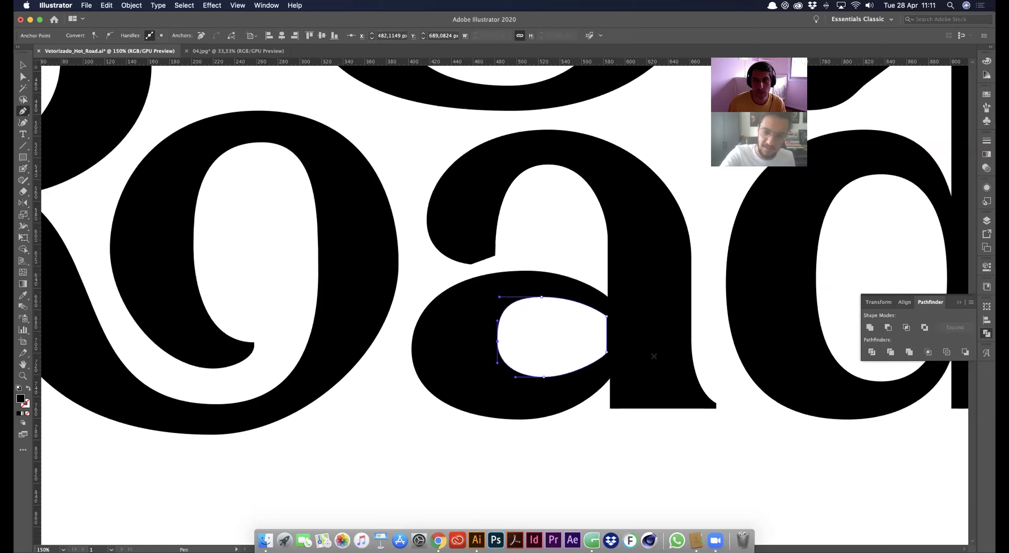
pyautogui.click(708, 538)
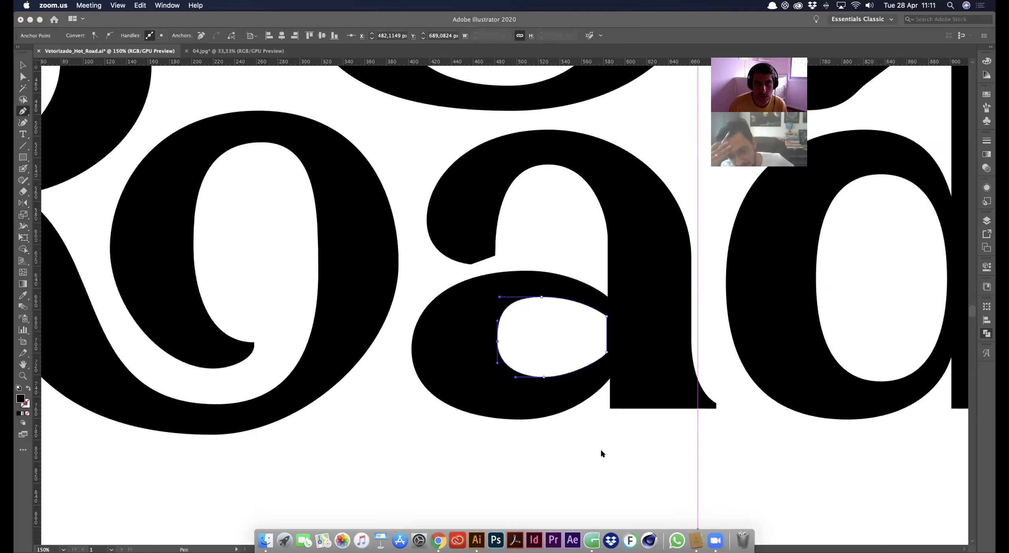
pyautogui.click(627, 329)
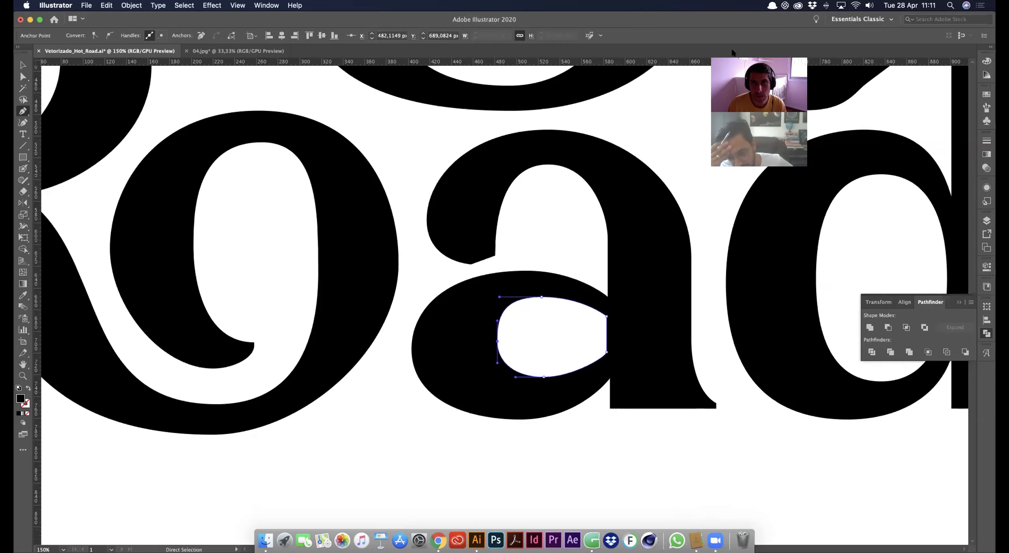
pyautogui.click(559, 151)
pyautogui.press('super+z')
pyautogui.click(538, 240)
pyautogui.moveTo(537, 240); pyautogui.dragTo(426, 230)
pyautogui.click(446, 257)
pyautogui.press('super+z')
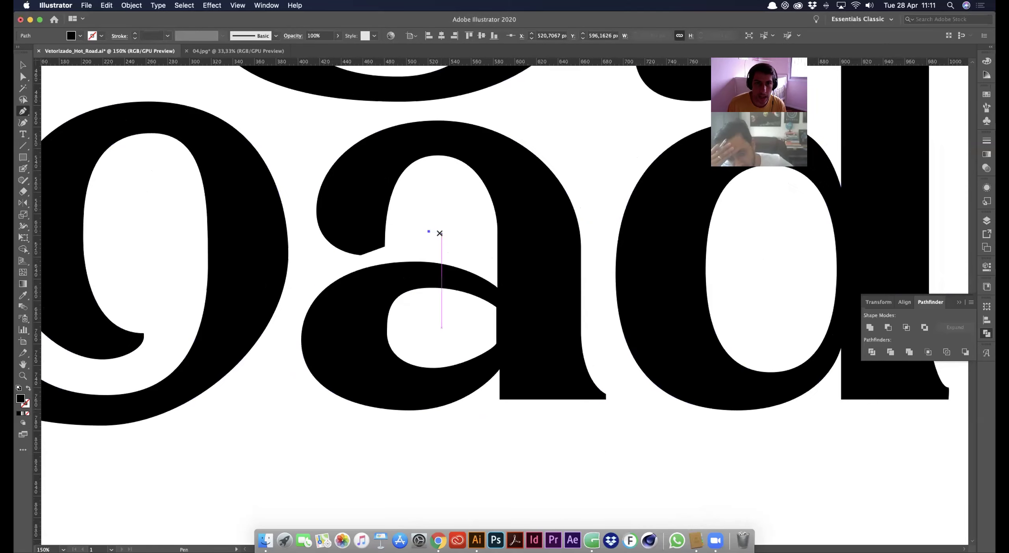
pyautogui.press('v')
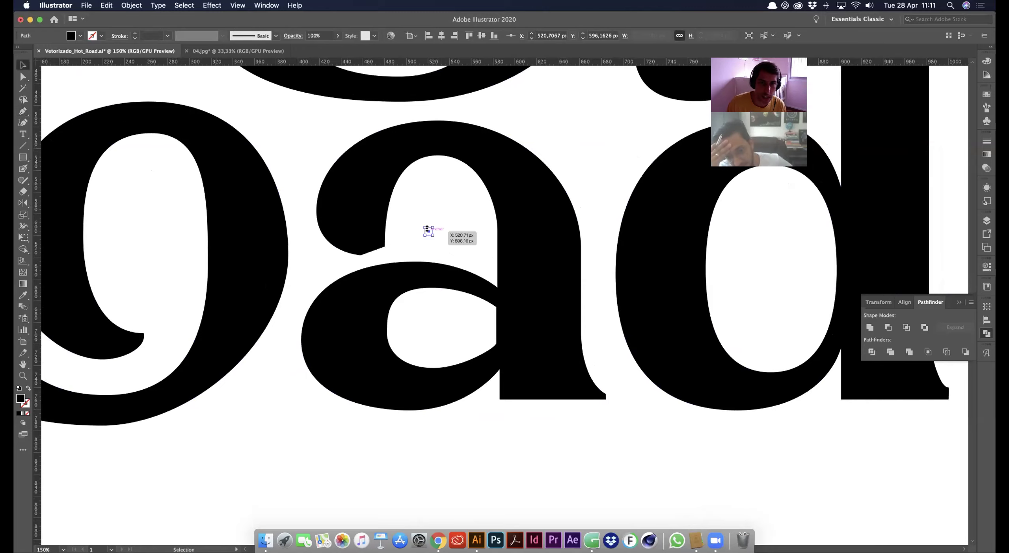
pyautogui.press('Delete')
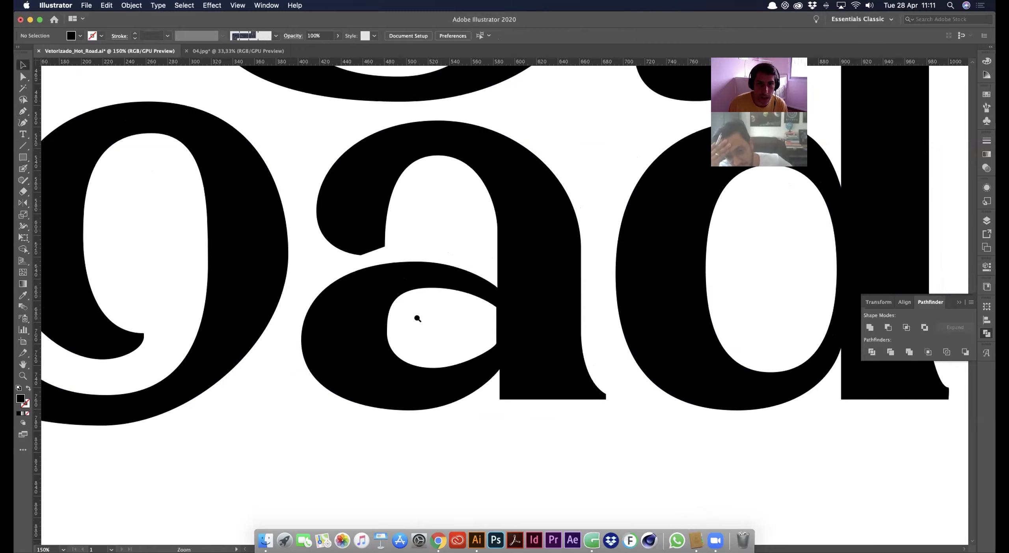
# Examine the a in "Road" and its neighbouring letters at several magnifications
pyautogui.keyDown('alt'); pyautogui.keyDown('super'); pyautogui.click(417, 318); pyautogui.keyUp('super'); pyautogui.keyUp('alt')
pyautogui.keyDown('alt'); pyautogui.keyDown('super'); pyautogui.click(418, 318); pyautogui.keyUp('super'); pyautogui.keyUp('alt')
pyautogui.keyDown('super'); pyautogui.click(419, 318); pyautogui.keyUp('super')
pyautogui.moveTo(808, 225); pyautogui.dragTo(466, 275)
pyautogui.keyDown('alt'); pyautogui.keyDown('super'); pyautogui.click(473, 279); pyautogui.keyUp('super'); pyautogui.keyUp('alt')
pyautogui.keyDown('alt'); pyautogui.keyDown('super'); pyautogui.click(475, 280); pyautogui.keyUp('super'); pyautogui.keyUp('alt')
pyautogui.moveTo(431, 313); pyautogui.dragTo(380, 273)
pyautogui.moveTo(340, 191); pyautogui.dragTo(448, 277)
pyautogui.moveTo(505, 419); pyautogui.dragTo(369, 307)
# Cut the lower bowl of the a, with its counter anchors, out of the "Hot Road" lettering's compound path
pyautogui.click(423, 334)
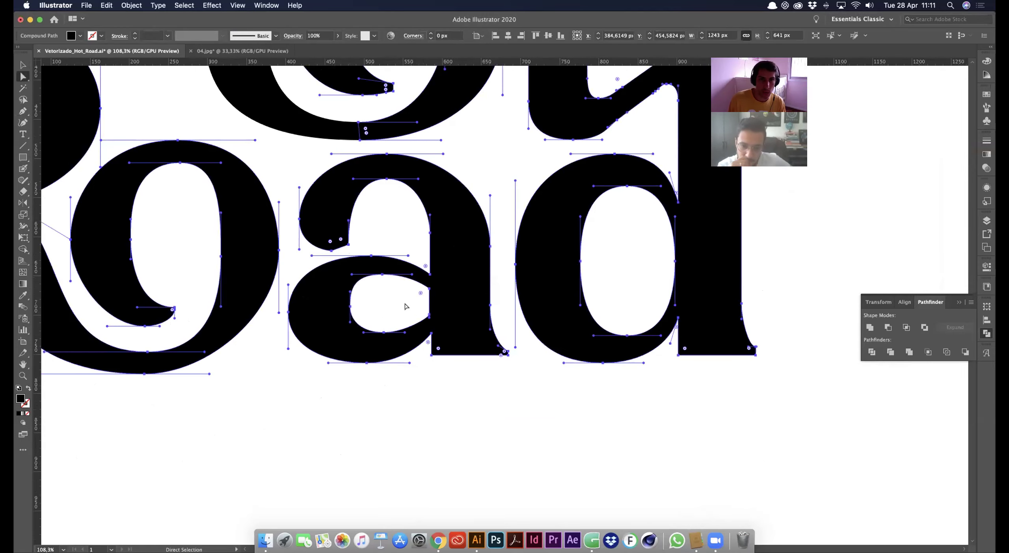
pyautogui.moveTo(437, 264); pyautogui.dragTo(442, 339)
pyautogui.click(381, 299)
pyautogui.moveTo(379, 298); pyautogui.dragTo(263, 322)
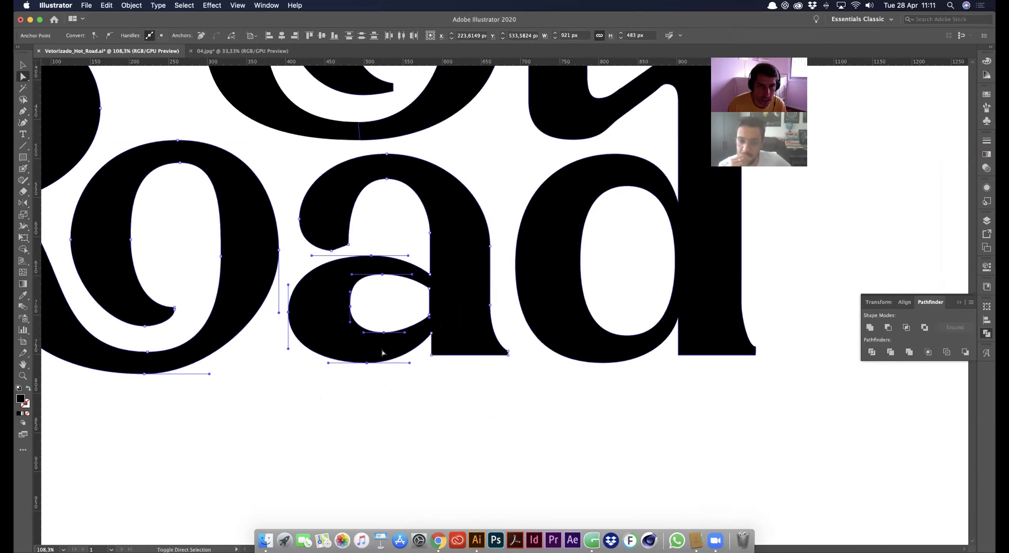
pyautogui.press('BackSpace')
pyautogui.press('super+z')
pyautogui.moveTo(265, 350); pyautogui.dragTo(245, 319)
pyautogui.press('BackSpace')
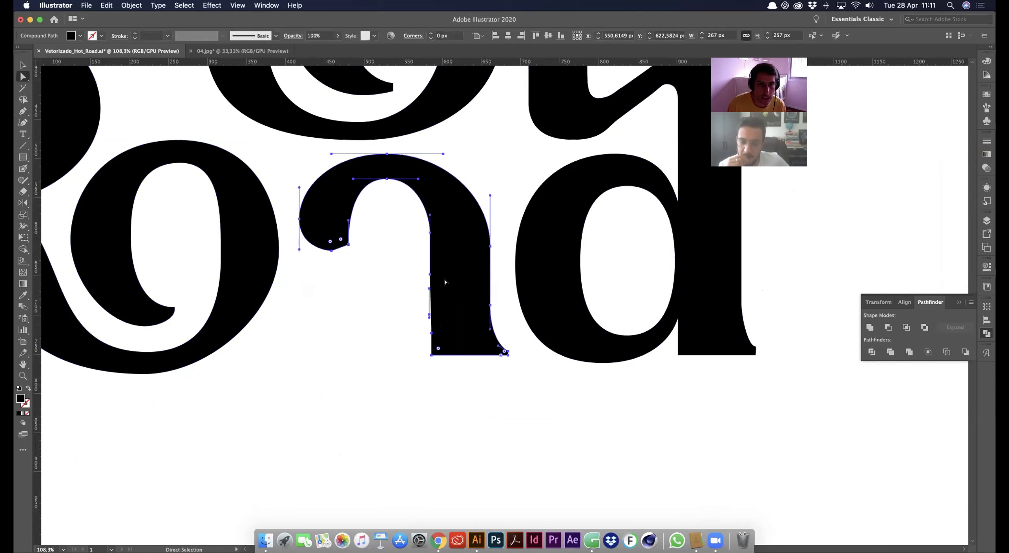
# Delete the leftover counter segment beside the a's stem and close the gap in the stem's inner edge with the Pen tool
pyautogui.click(428, 296)
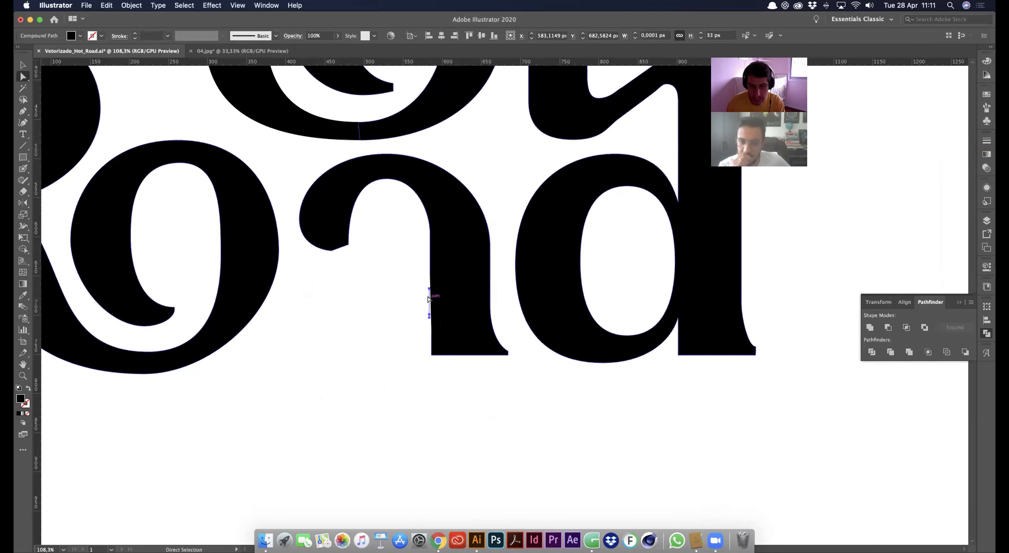
pyautogui.click(430, 274)
pyautogui.press('p')
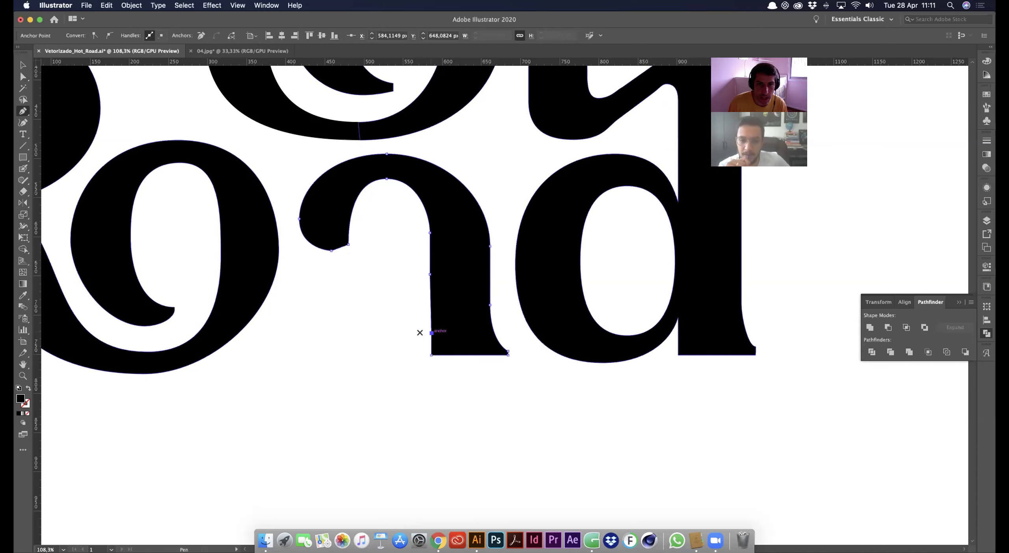
pyautogui.keyDown('super'); pyautogui.click(379, 335); pyautogui.keyUp('super')
pyautogui.press('super+v')
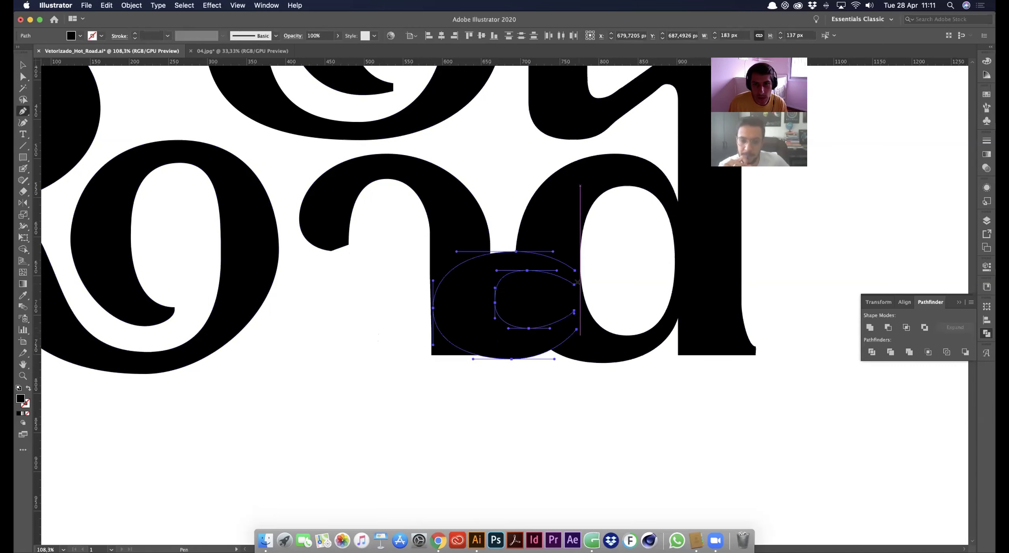
pyautogui.press('super+z')
pyautogui.press('super+f')
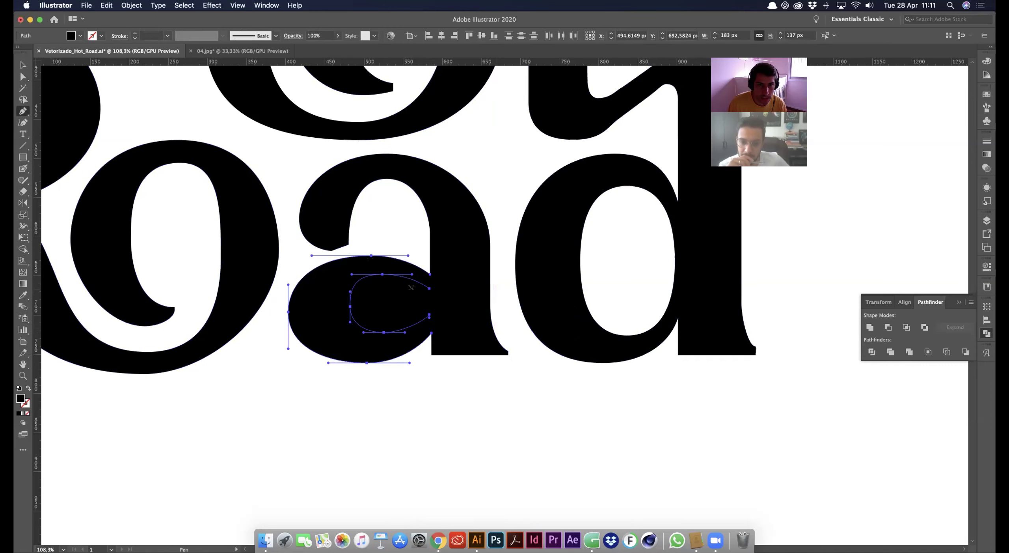
pyautogui.press('super+z')
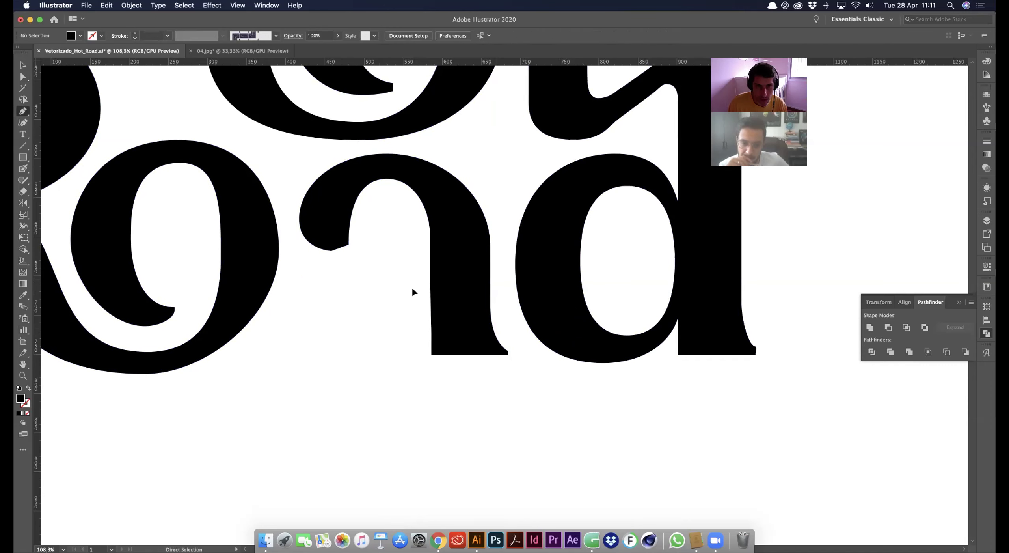
# Paste the a's cut bowl in its original place and nudge it left, clear of the stem
pyautogui.press('super+f')
pyautogui.press('v')
pyautogui.moveTo(445, 307); pyautogui.dragTo(300, 311)
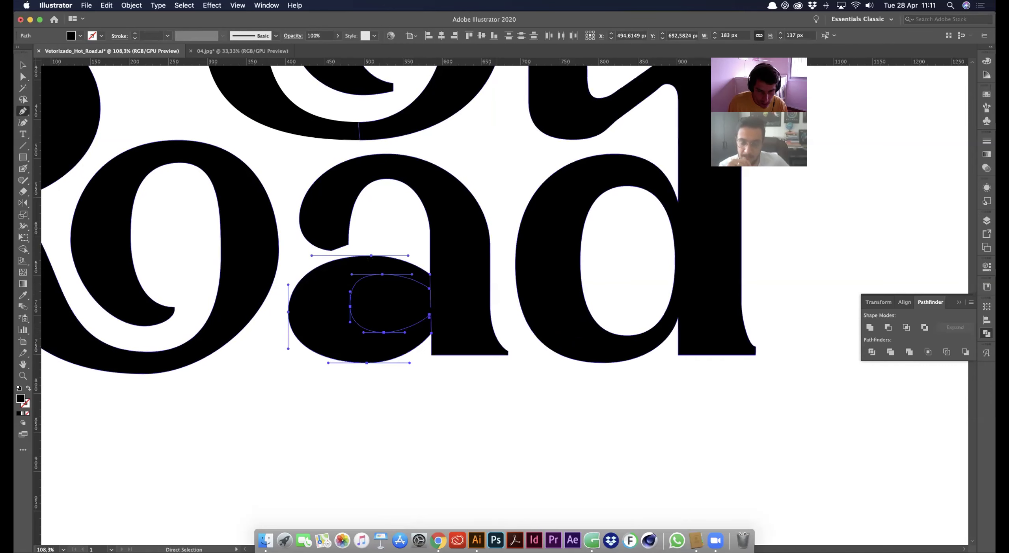
pyautogui.press('Left')
pyautogui.press('Left')
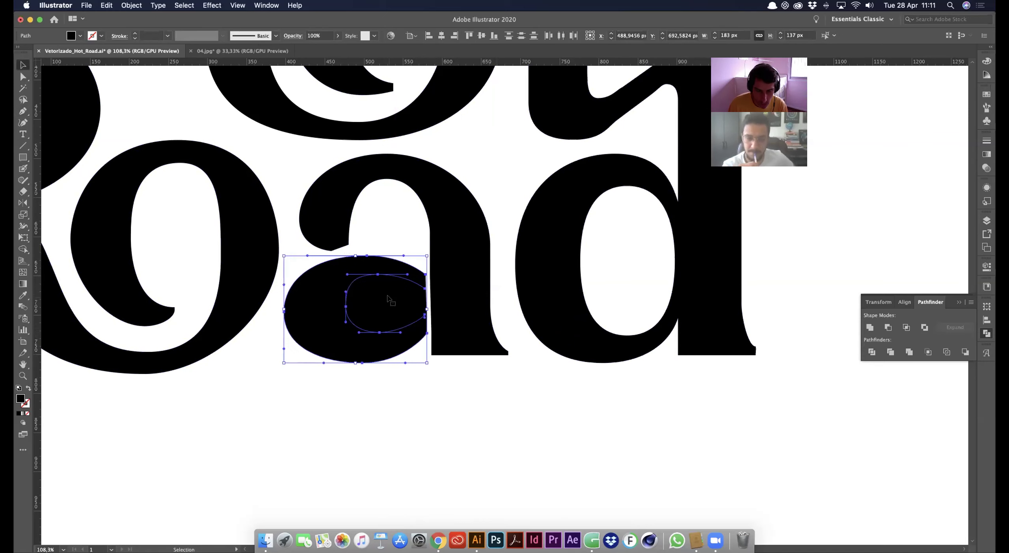
# Join the bowl's upper open ends with the Pen tool to make a separate shape, and shift it right to overlap the stem
pyautogui.moveTo(439, 285); pyautogui.dragTo(447, 288)
pyautogui.press('p')
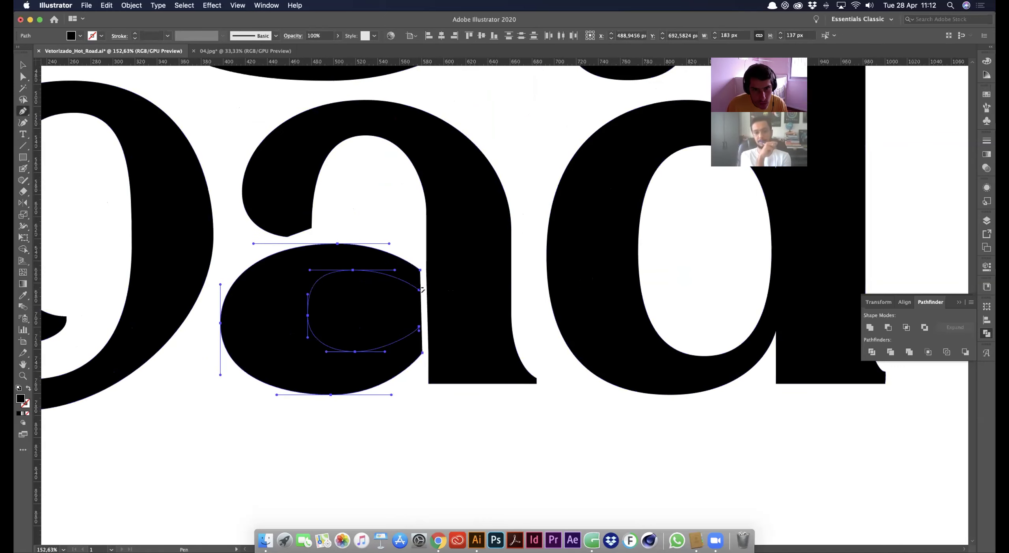
pyautogui.click(418, 289)
pyautogui.click(420, 270)
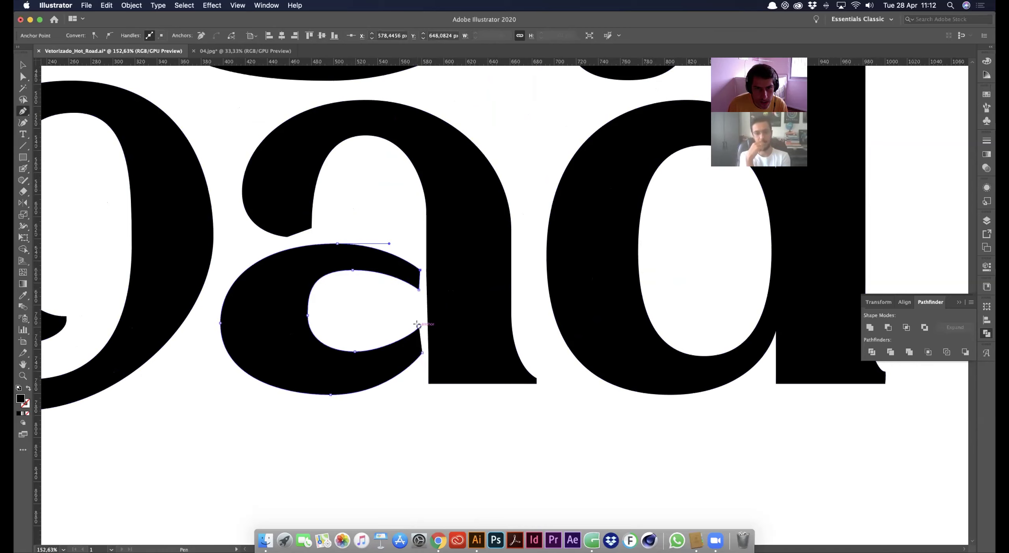
pyautogui.press('a')
pyautogui.moveTo(394, 364); pyautogui.dragTo(404, 365)
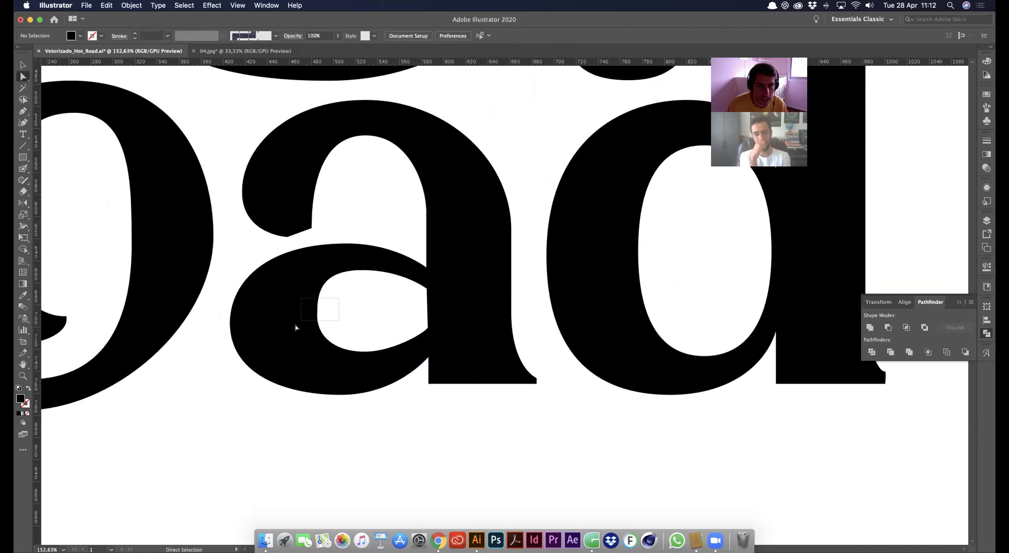
# Raise the leftmost anchor of the a's lower counter, shorten the top anchor's left handle and lengthen the bottom anchor's left handle
pyautogui.click(317, 315)
pyautogui.scroll(5, 381, 302)
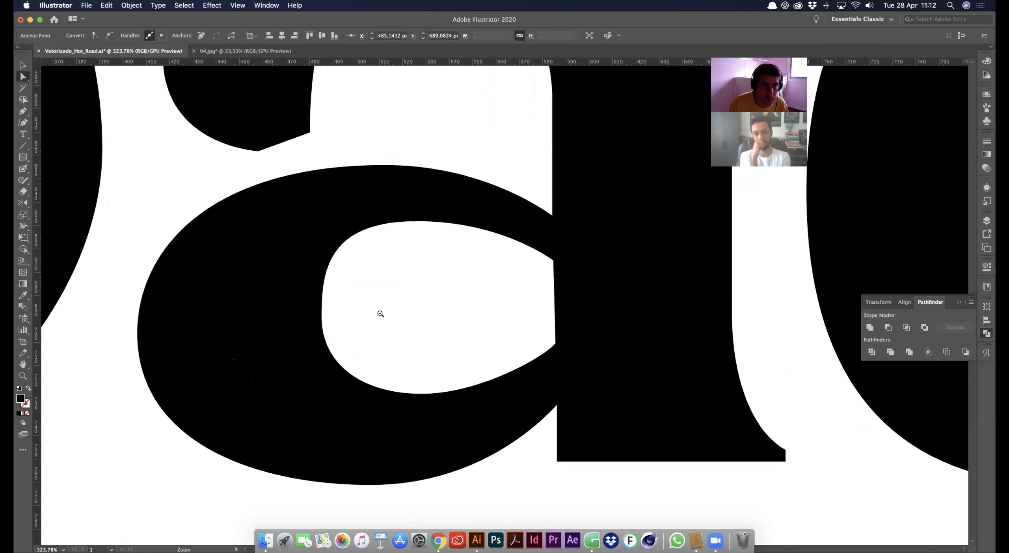
pyautogui.moveTo(359, 313); pyautogui.dragTo(282, 325)
pyautogui.click(375, 331)
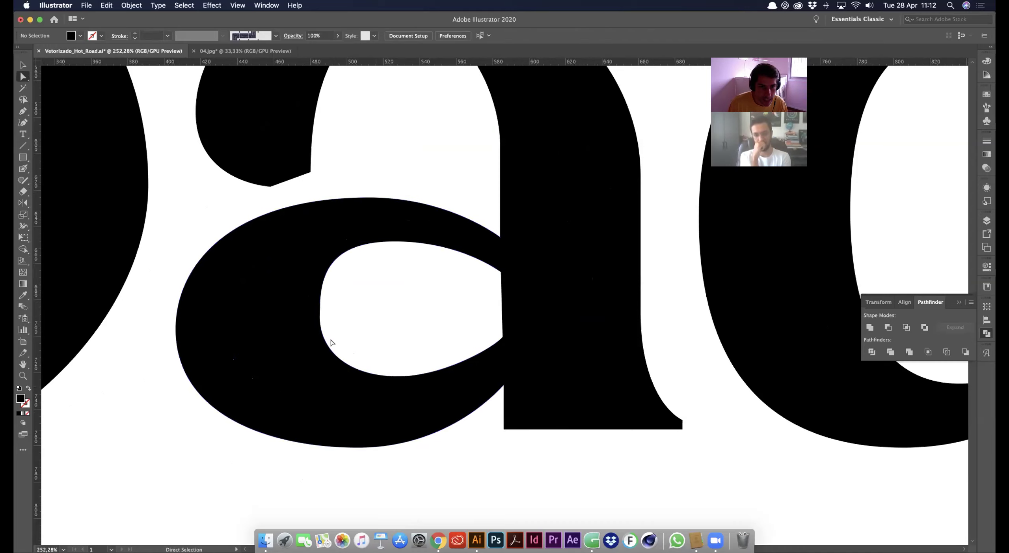
pyautogui.click(318, 316)
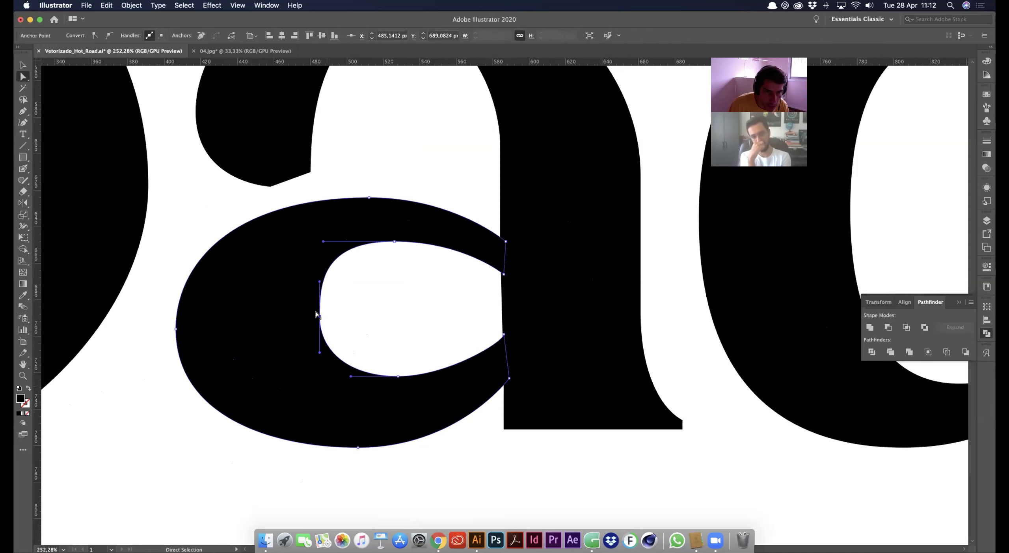
pyautogui.click(362, 326)
pyautogui.scroll(5, 315, 311)
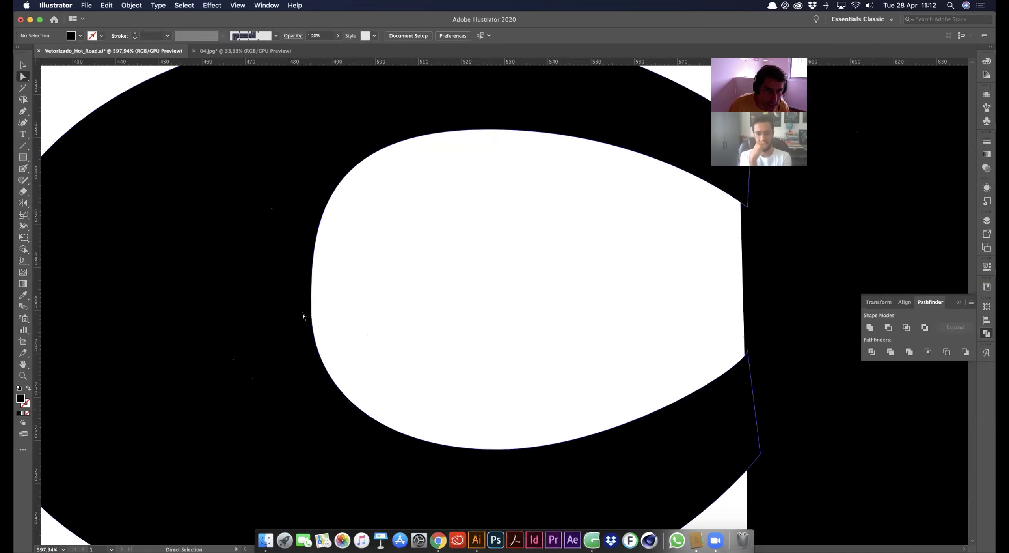
pyautogui.click(310, 307)
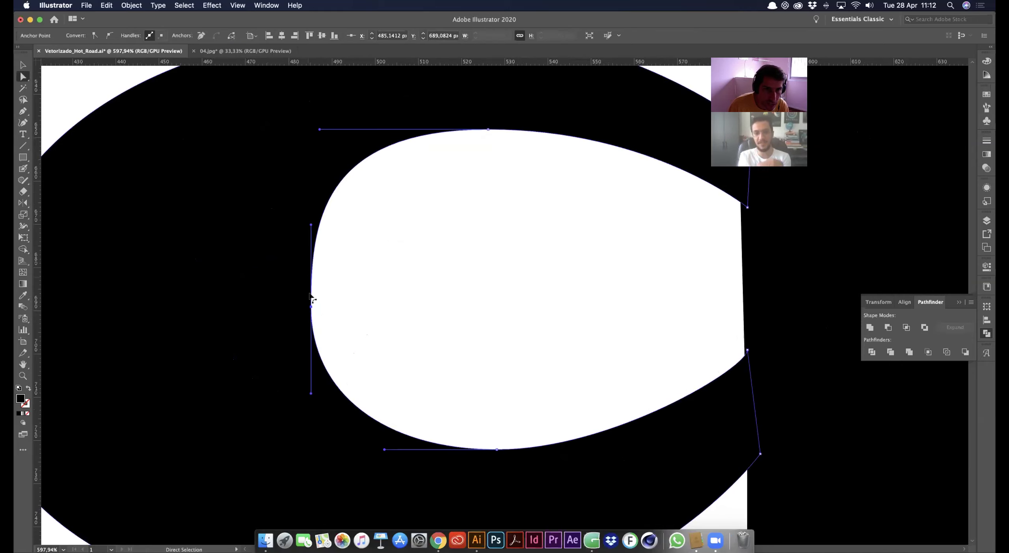
pyautogui.moveTo(314, 308); pyautogui.dragTo(315, 293)
pyautogui.moveTo(319, 129); pyautogui.dragTo(356, 129)
pyautogui.moveTo(384, 449); pyautogui.dragTo(370, 449)
pyautogui.click(417, 340)
# Select all the inner counter anchors of the a's bowl and nudge them slightly down to rebalance its upper and lower strokes
pyautogui.keyDown('alt'); pyautogui.keyDown('super'); pyautogui.click(422, 273); pyautogui.keyUp('super'); pyautogui.keyUp('alt')
pyautogui.keyDown('alt'); pyautogui.keyDown('super'); pyautogui.click(424, 272); pyautogui.keyUp('super'); pyautogui.keyUp('alt')
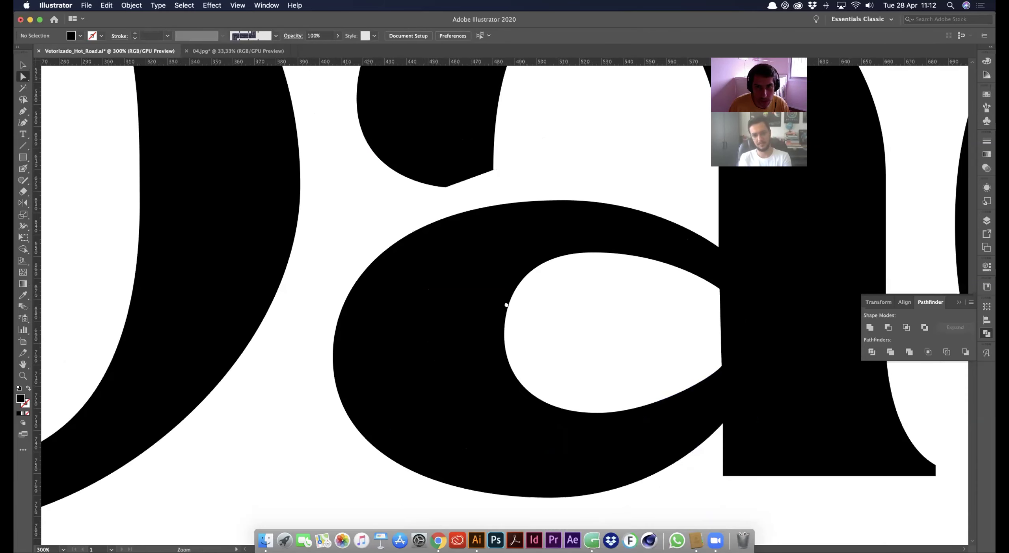
pyautogui.moveTo(506, 305); pyautogui.dragTo(362, 303)
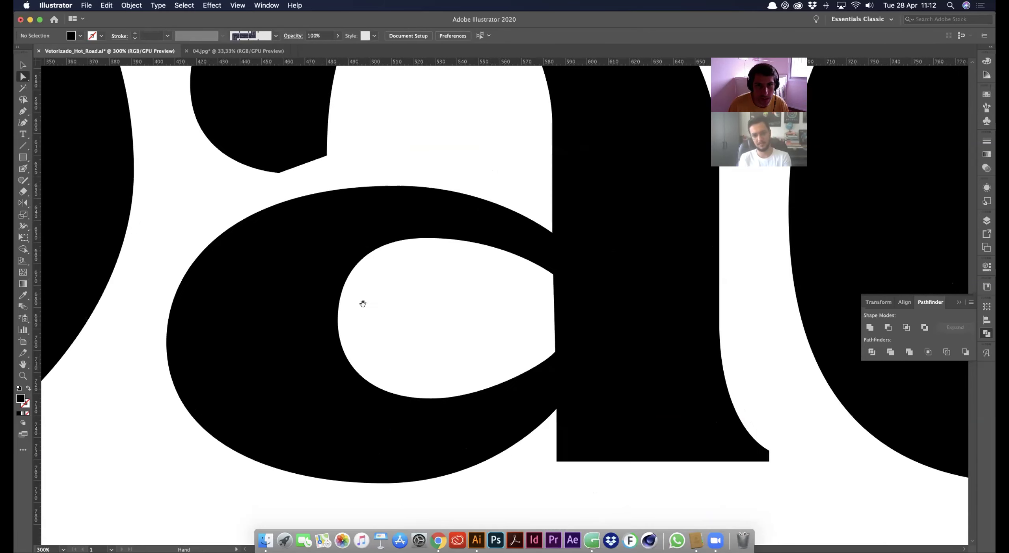
pyautogui.click(426, 238)
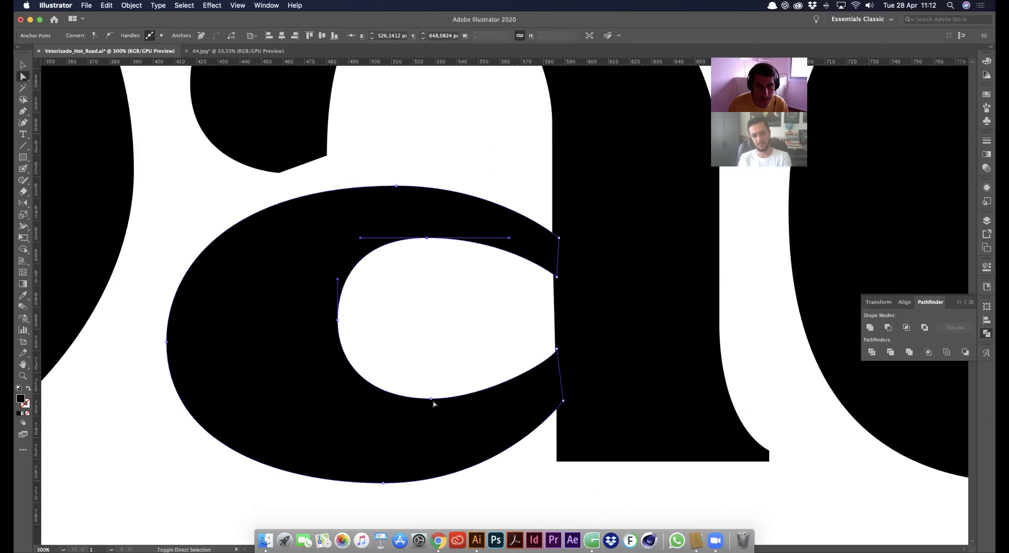
pyautogui.keyDown('shift'); pyautogui.click(337, 320); pyautogui.keyUp('shift')
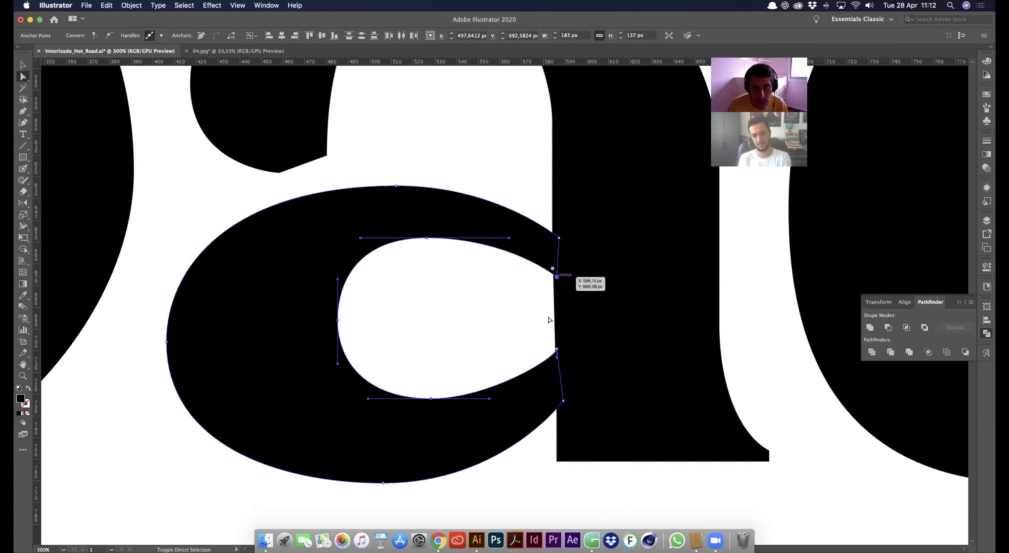
pyautogui.click(556, 276)
pyautogui.keyDown('shift'); pyautogui.click(557, 349); pyautogui.keyUp('shift')
pyautogui.press('Down')
pyautogui.press('Down')
pyautogui.press('Down')
pyautogui.press('Down')
pyautogui.press('Down')
pyautogui.press('space')
pyautogui.press('Down')
pyautogui.press('Down')
pyautogui.press('Down')
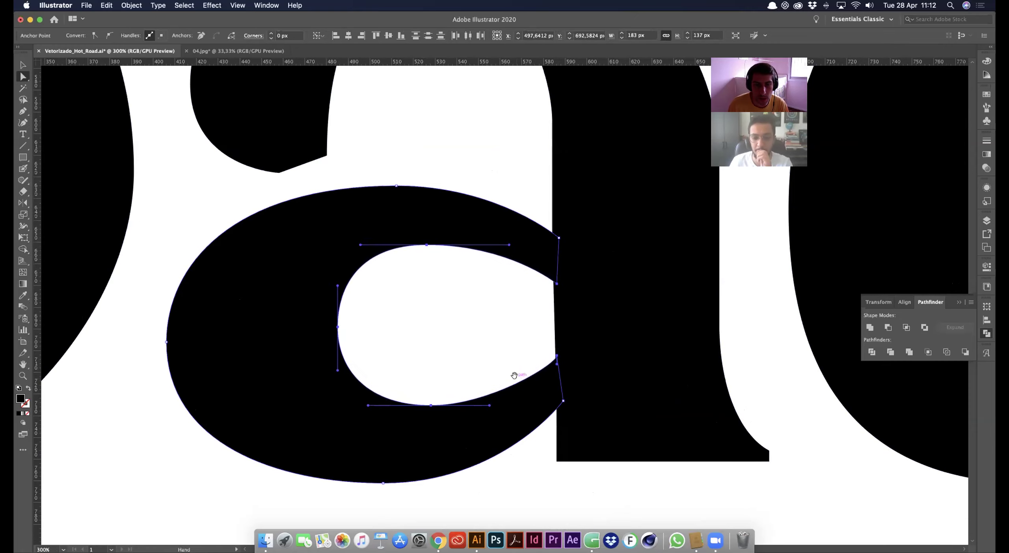
pyautogui.press('Down')
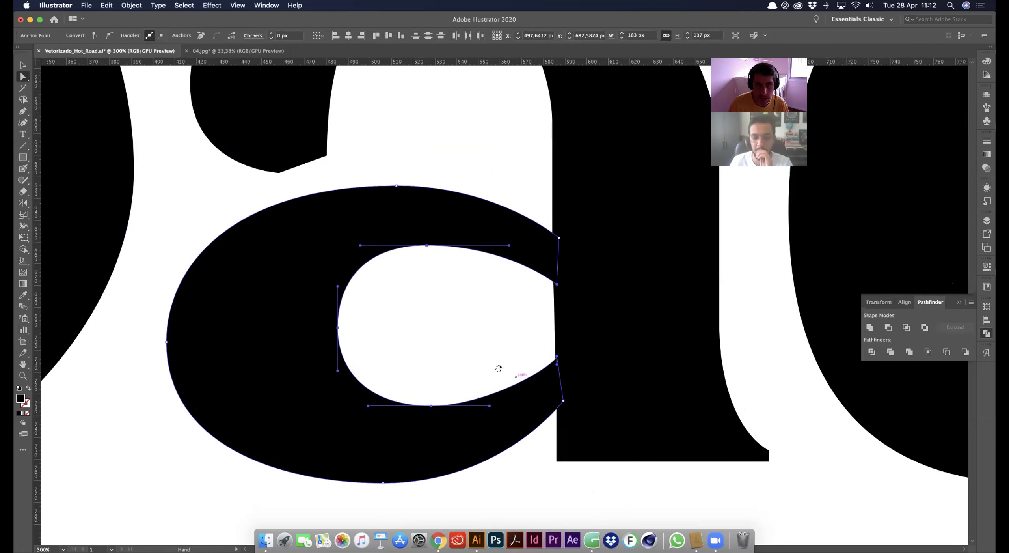
# Review the adjusted a within the whole "Hot Road" lettering at 66.67% zoom
pyautogui.keyDown('alt'); pyautogui.keyDown('super'); pyautogui.click(456, 380); pyautogui.keyUp('super'); pyautogui.keyUp('alt')
pyautogui.keyDown('alt'); pyautogui.keyDown('super'); pyautogui.click(455, 380); pyautogui.keyUp('super'); pyautogui.keyUp('alt')
pyautogui.keyDown('alt'); pyautogui.keyDown('super'); pyautogui.click(455, 380); pyautogui.keyUp('super'); pyautogui.keyUp('alt')
pyautogui.keyDown('alt'); pyautogui.keyDown('super'); pyautogui.click(457, 378); pyautogui.keyUp('super'); pyautogui.keyUp('alt')
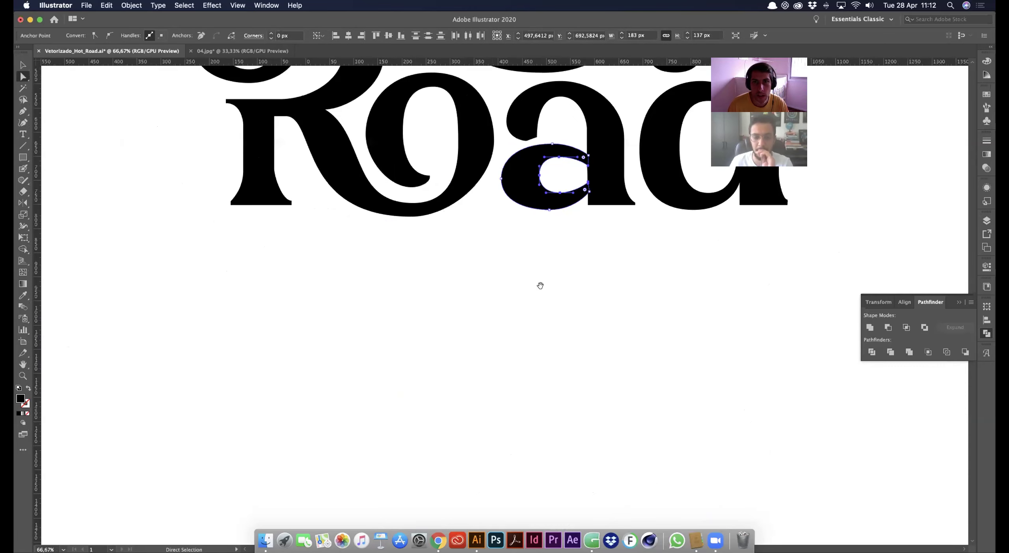
pyautogui.moveTo(540, 284); pyautogui.dragTo(480, 370)
pyautogui.click(504, 339)
pyautogui.moveTo(493, 302); pyautogui.dragTo(467, 391)
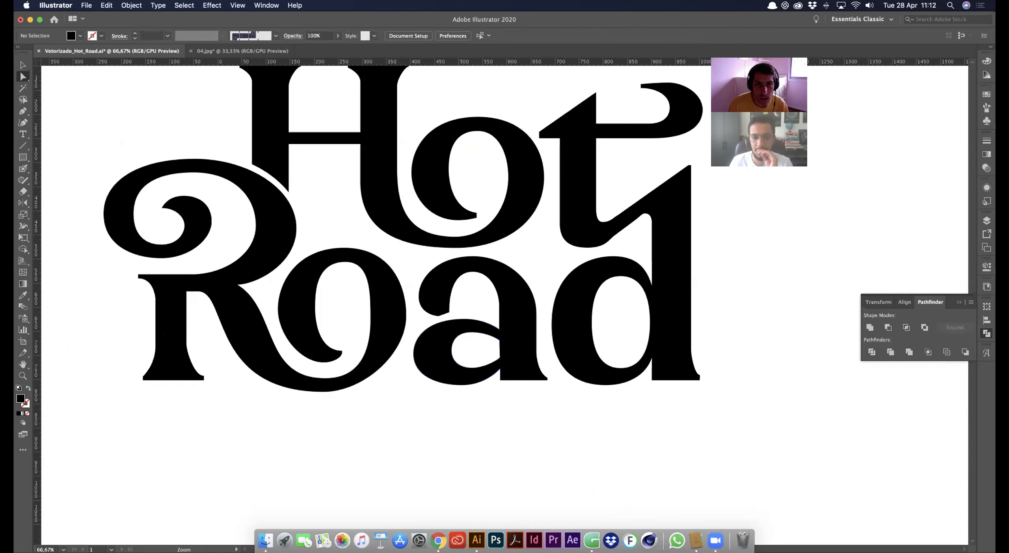
# Move the top anchor of the a's upper counter slightly right and lengthen the right anchor's upward handle
pyautogui.moveTo(467, 300); pyautogui.dragTo(522, 328)
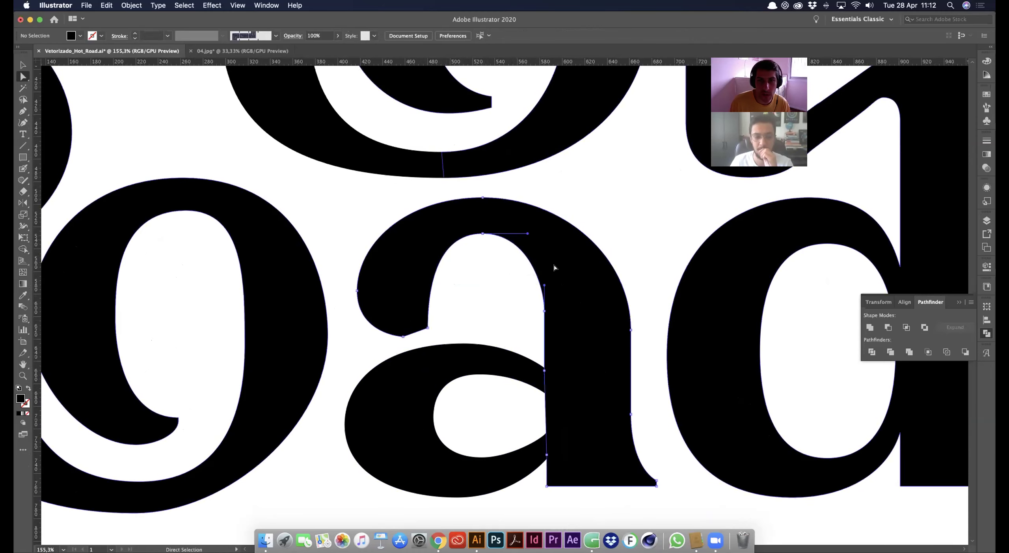
pyautogui.click(545, 285)
pyautogui.moveTo(483, 233); pyautogui.dragTo(489, 235)
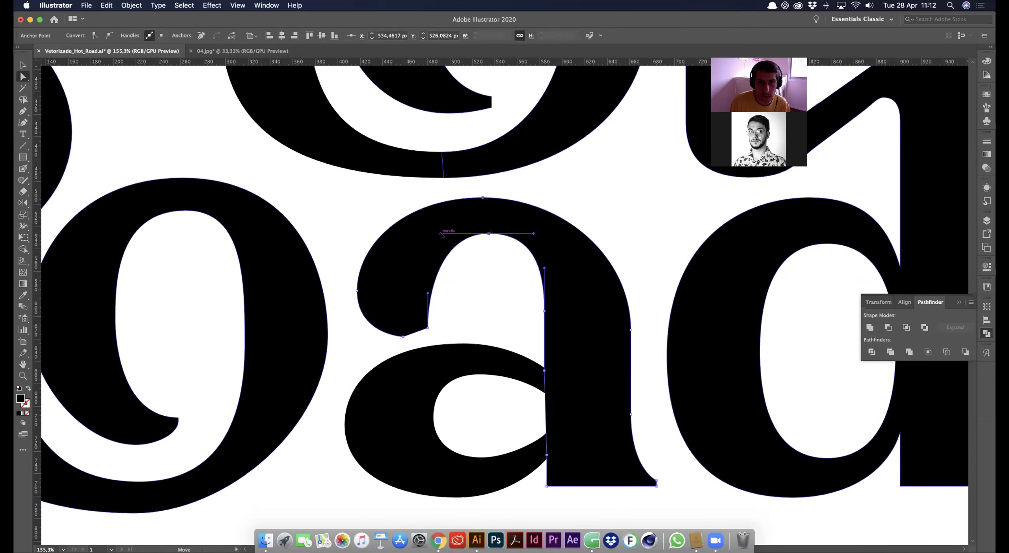
pyautogui.click(427, 327)
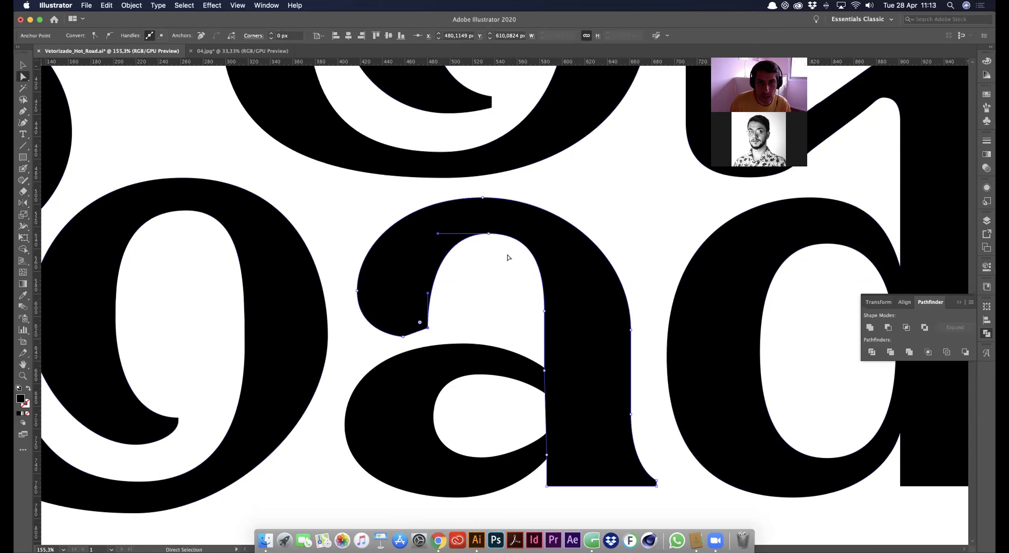
pyautogui.moveTo(491, 228); pyautogui.dragTo(491, 228)
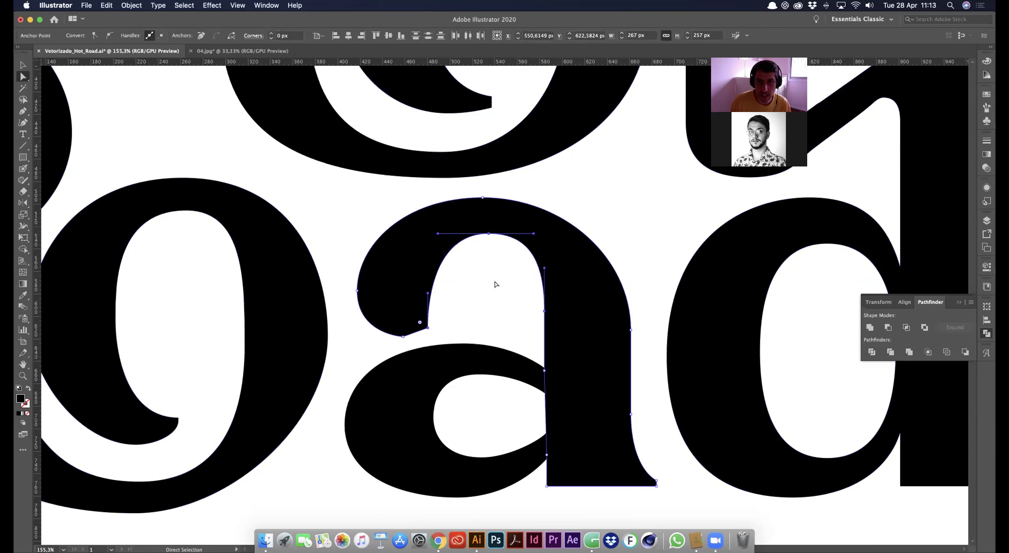
# Try to align the a's upper counter anchors by their horizontal centers
pyautogui.click(905, 302)
pyautogui.click(887, 327)
pyautogui.press('super+z')
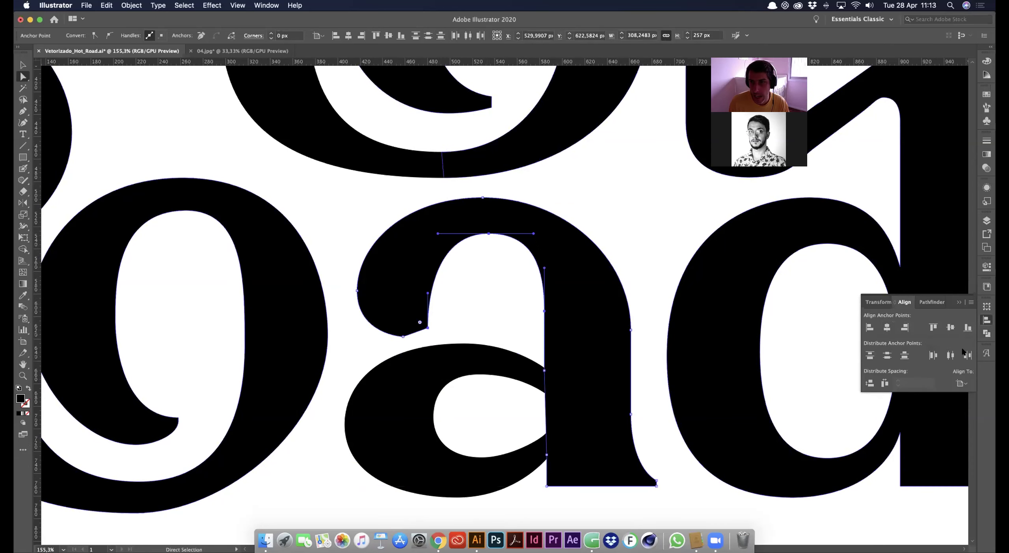
# Distribute the left, top and right anchors of the a's upper counter with even horizontal spacing, relative to the selection
pyautogui.click(959, 382)
pyautogui.click(921, 394)
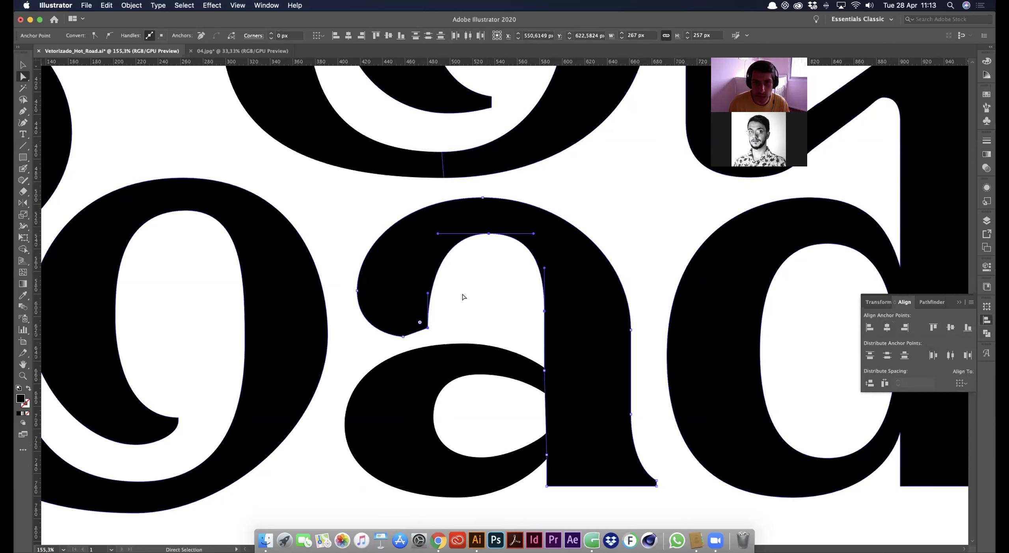
pyautogui.click(440, 322)
pyautogui.moveTo(439, 319); pyautogui.dragTo(421, 334)
pyautogui.moveTo(463, 265); pyautogui.dragTo(501, 226)
pyautogui.moveTo(543, 307); pyautogui.dragTo(571, 320)
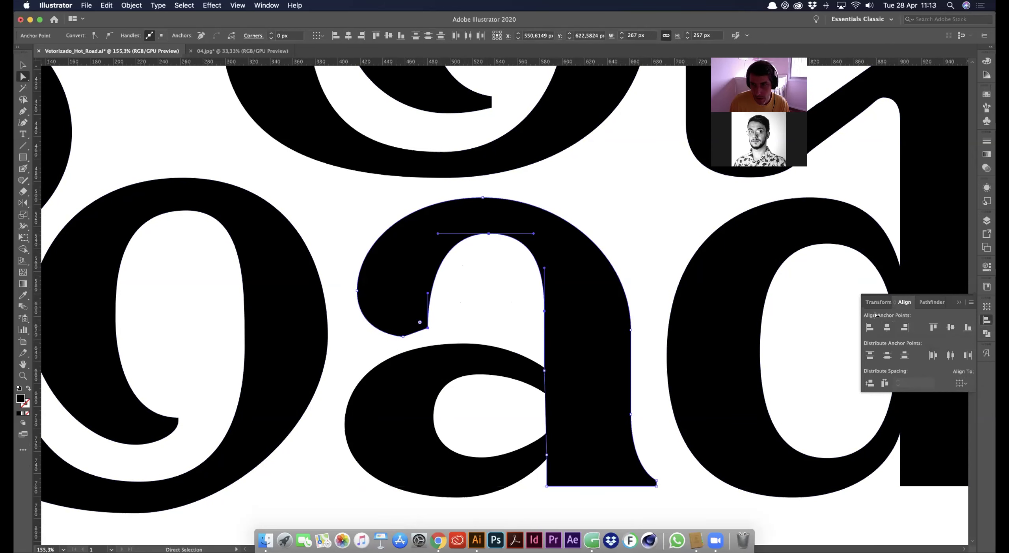
pyautogui.click(884, 384)
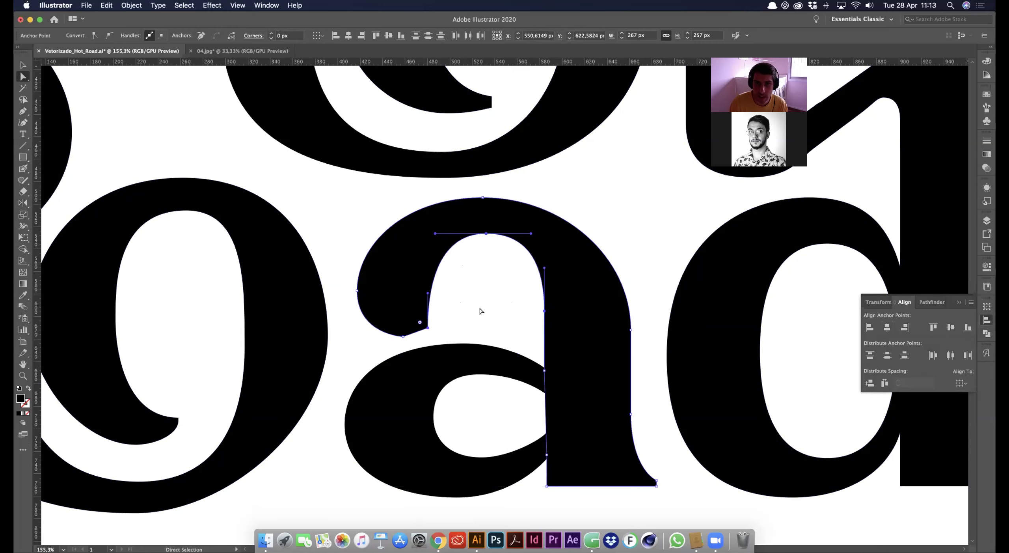
# Lengthen the upward handle of the left anchor in the a's upper counter to balance both sides of the arch
pyautogui.click(455, 277)
pyautogui.click(440, 259)
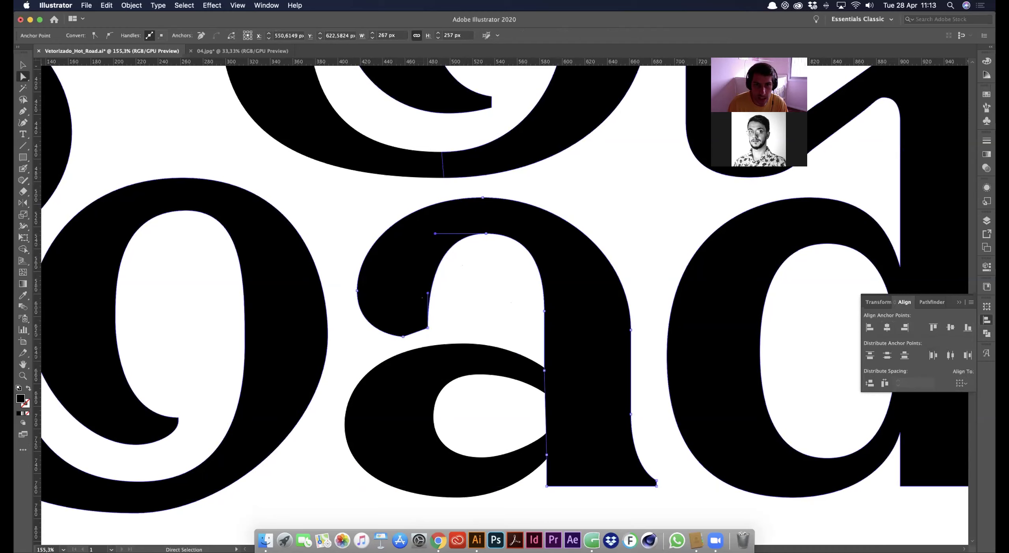
pyautogui.moveTo(426, 287); pyautogui.dragTo(425, 283)
pyautogui.moveTo(503, 277); pyautogui.dragTo(566, 269)
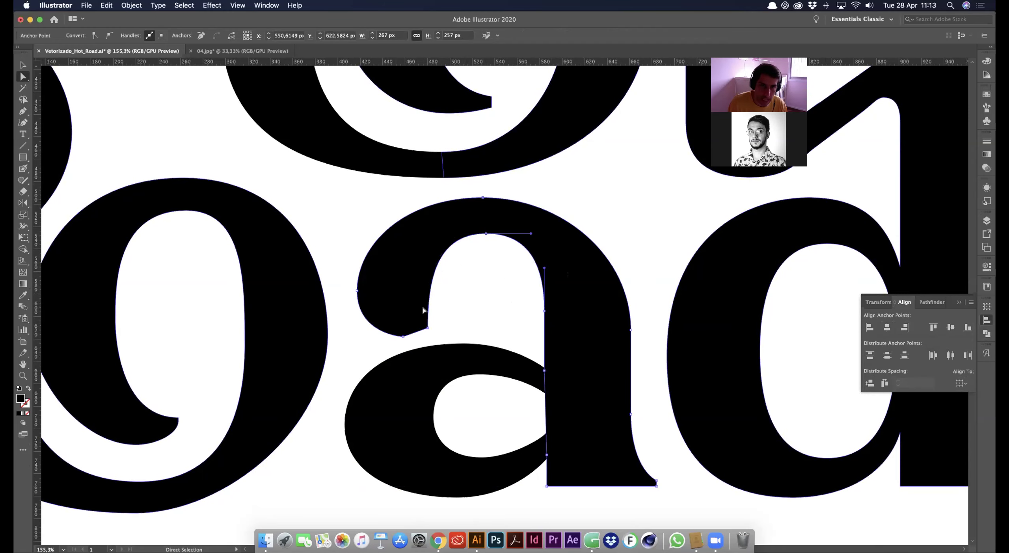
pyautogui.click(478, 259)
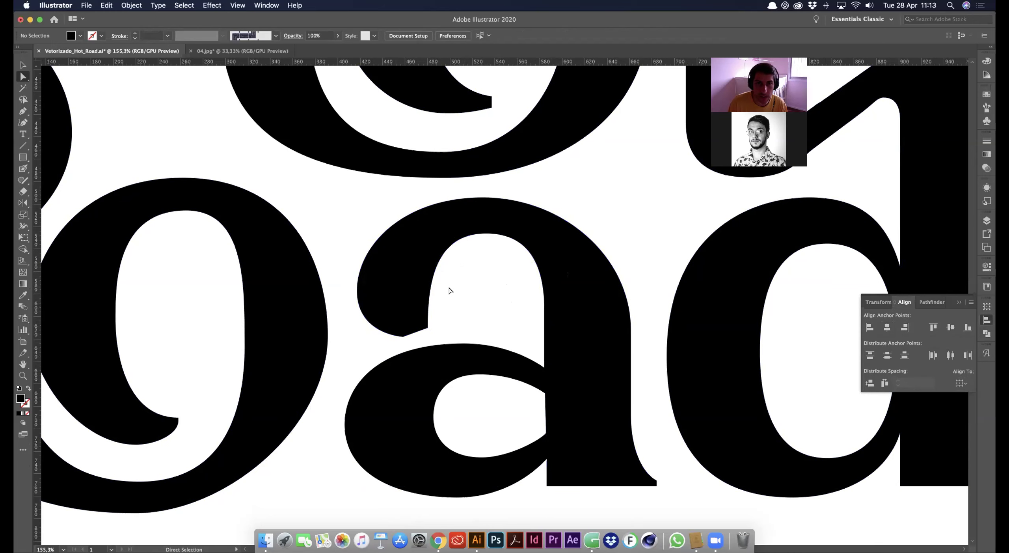
# Raise the two end anchors of the a's upper terminal, shorten the outer left anchor's lower handle and move the bottom anchor right
pyautogui.moveTo(429, 326); pyautogui.dragTo(428, 308)
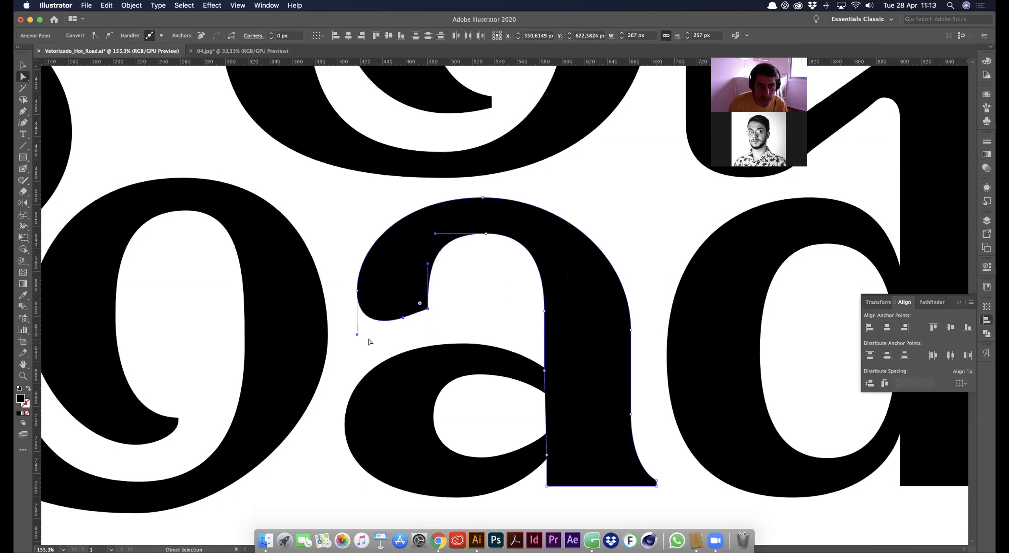
pyautogui.moveTo(357, 335); pyautogui.dragTo(428, 305)
pyautogui.click(403, 317)
pyautogui.click(403, 320)
pyautogui.click(431, 316)
pyautogui.click(427, 311)
pyautogui.click(423, 322)
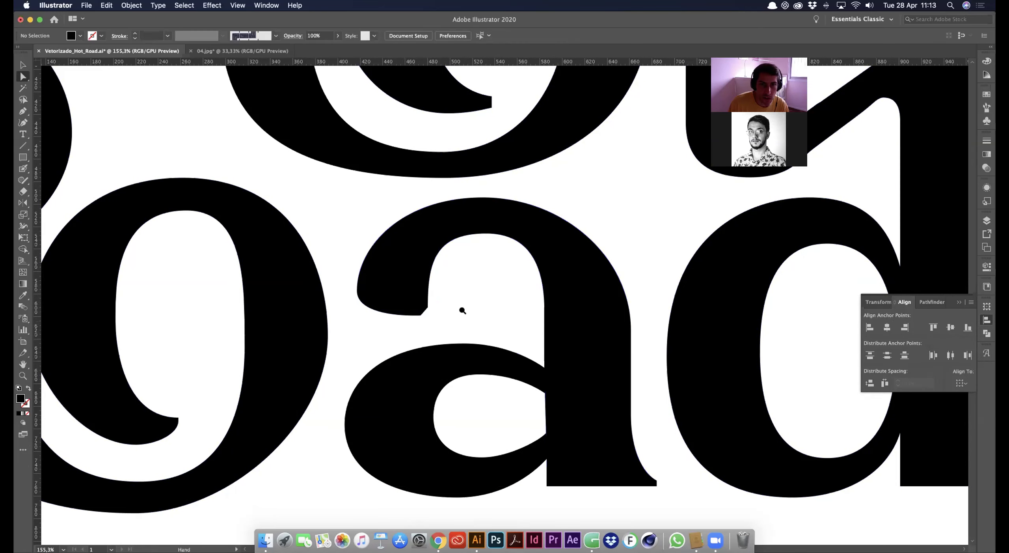
# Review the a's raised terminal within the whole "Hot Road" lettering at 33.33% zoom
pyautogui.keyDown('alt'); pyautogui.keyDown('super'); pyautogui.click(463, 307); pyautogui.keyUp('super'); pyautogui.keyUp('alt')
pyautogui.keyDown('alt'); pyautogui.keyDown('super'); pyautogui.click(463, 308); pyautogui.keyUp('super'); pyautogui.keyUp('alt')
pyautogui.keyDown('alt'); pyautogui.keyDown('super'); pyautogui.click(462, 307); pyautogui.keyUp('super'); pyautogui.keyUp('alt')
pyautogui.keyDown('alt'); pyautogui.keyDown('super'); pyautogui.click(463, 307); pyautogui.keyUp('super'); pyautogui.keyUp('alt')
pyautogui.keyDown('alt'); pyautogui.keyDown('super'); pyautogui.click(469, 322); pyautogui.keyUp('super'); pyautogui.keyUp('alt')
pyautogui.moveTo(467, 339); pyautogui.dragTo(353, 375)
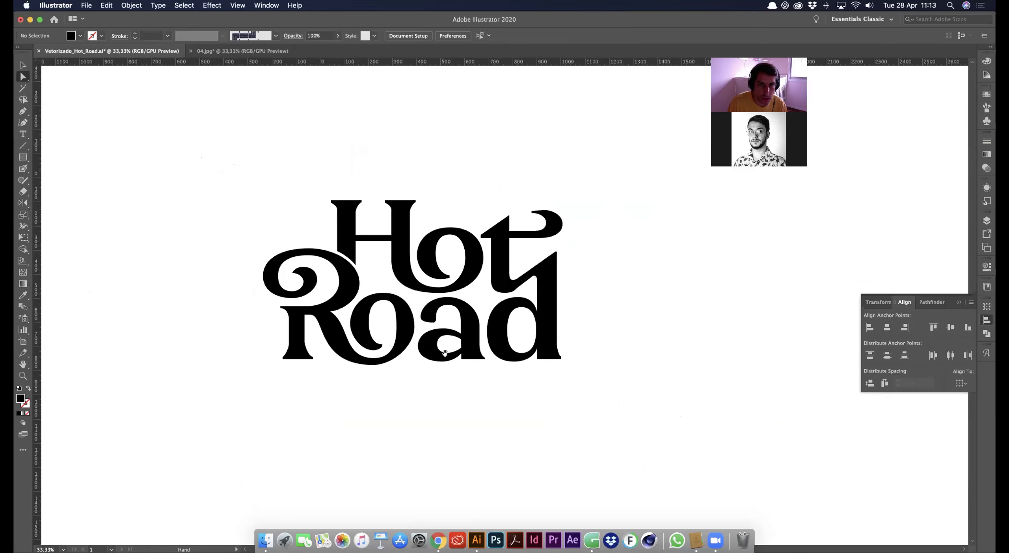
pyautogui.moveTo(406, 315); pyautogui.dragTo(424, 327)
# Adjust the outer left anchor's lower handle and try to reshape the segment along the bottom of the a's terminal
pyautogui.moveTo(337, 287); pyautogui.dragTo(337, 272)
pyautogui.moveTo(370, 300); pyautogui.dragTo(337, 291)
pyautogui.click(333, 310)
# Enable Constrain Path Dragging on Segment Reshape in the Selection & Anchor Display preferences
pyautogui.press('super+k')
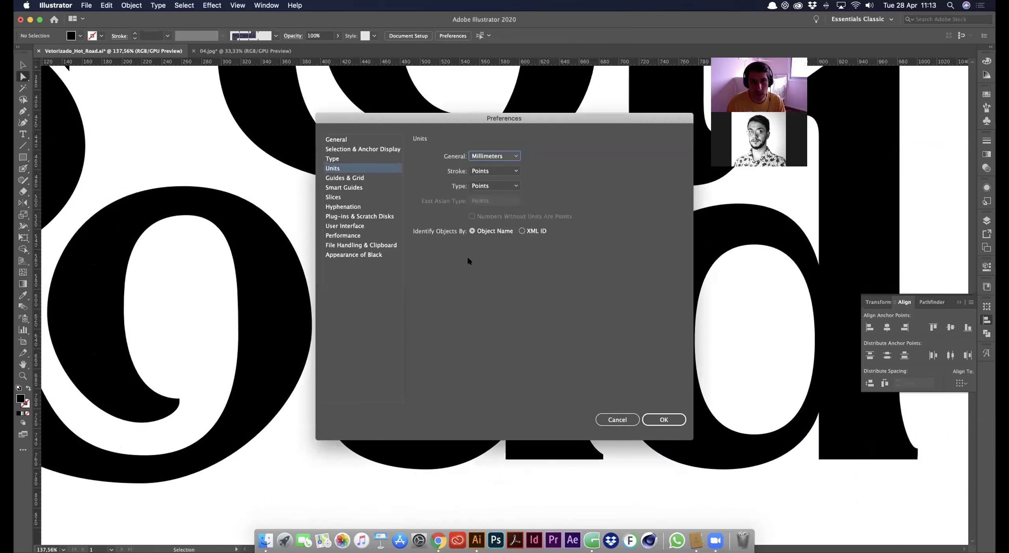
pyautogui.click(356, 139)
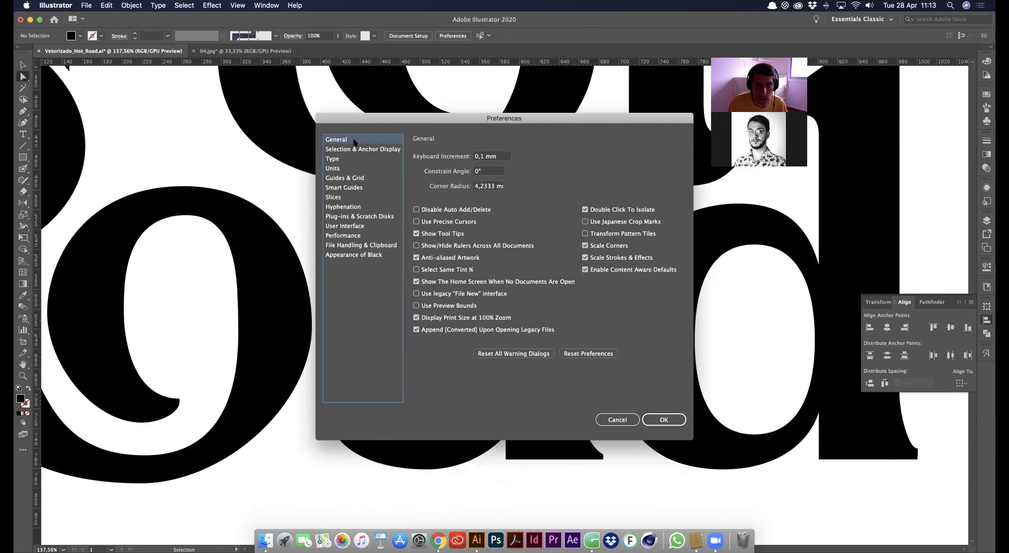
pyautogui.click(347, 151)
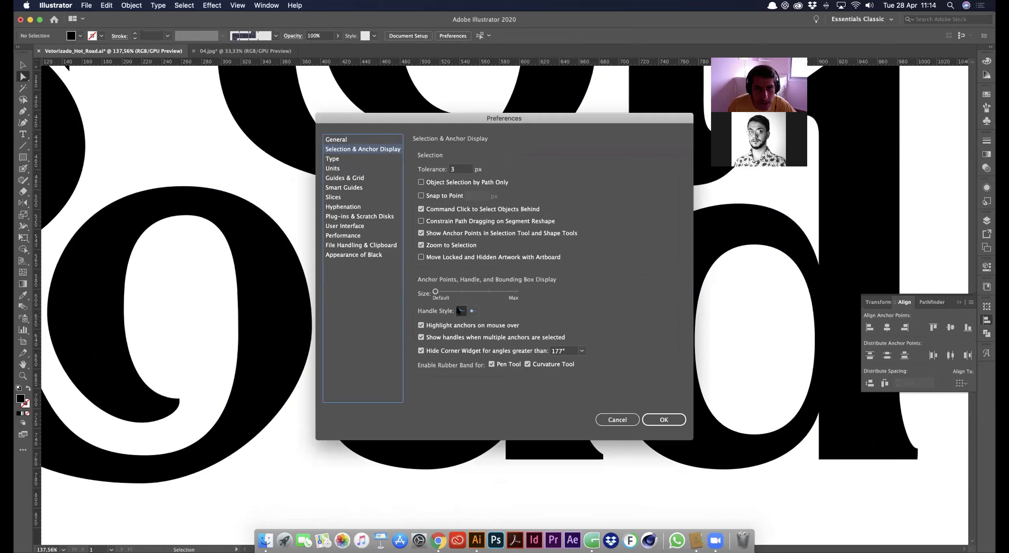
pyautogui.click(345, 158)
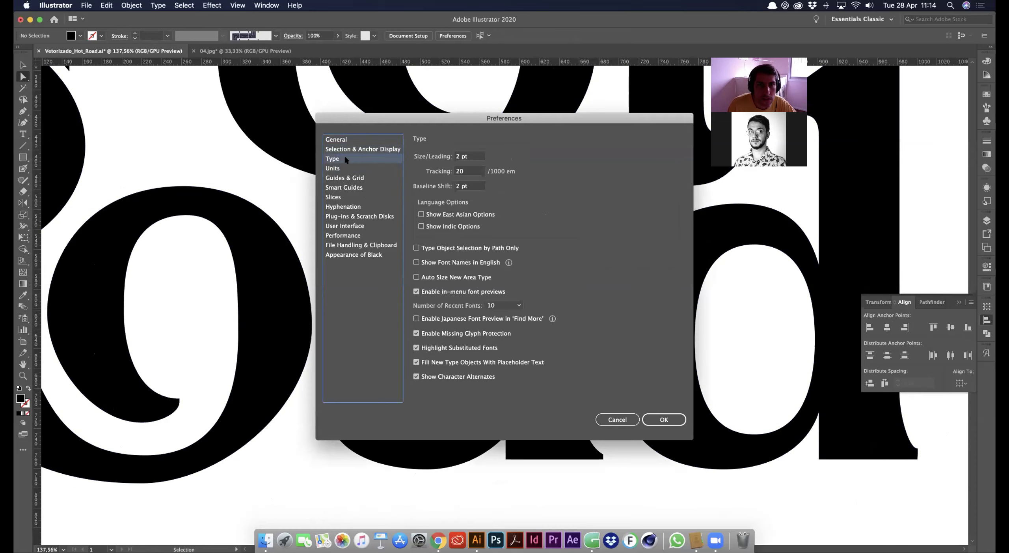
pyautogui.click(345, 167)
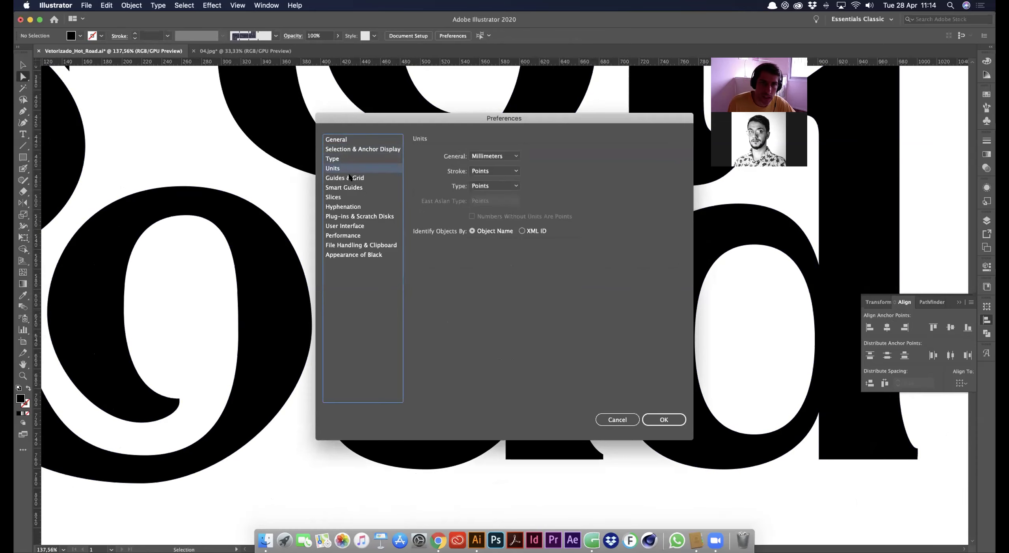
pyautogui.click(355, 139)
pyautogui.click(373, 150)
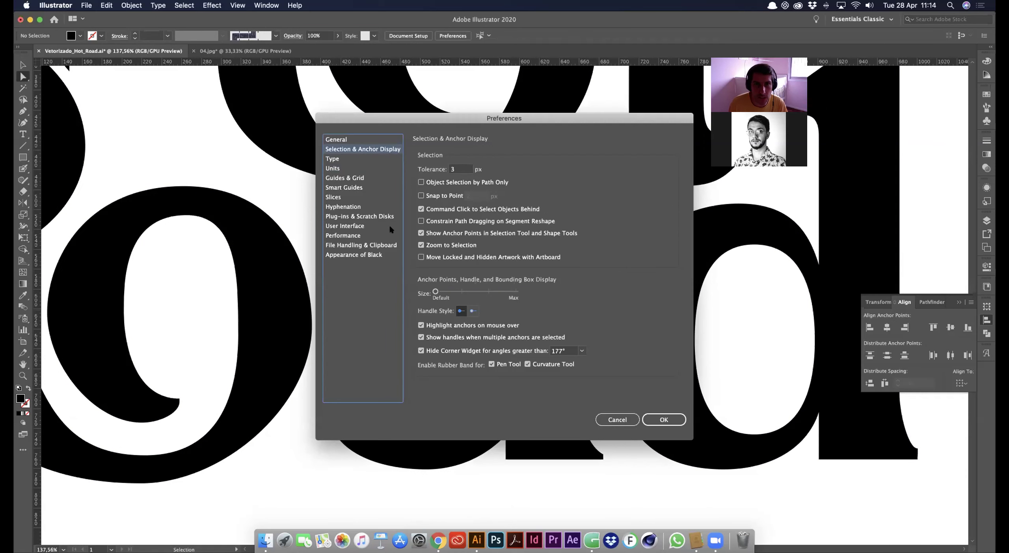
pyautogui.click(421, 221)
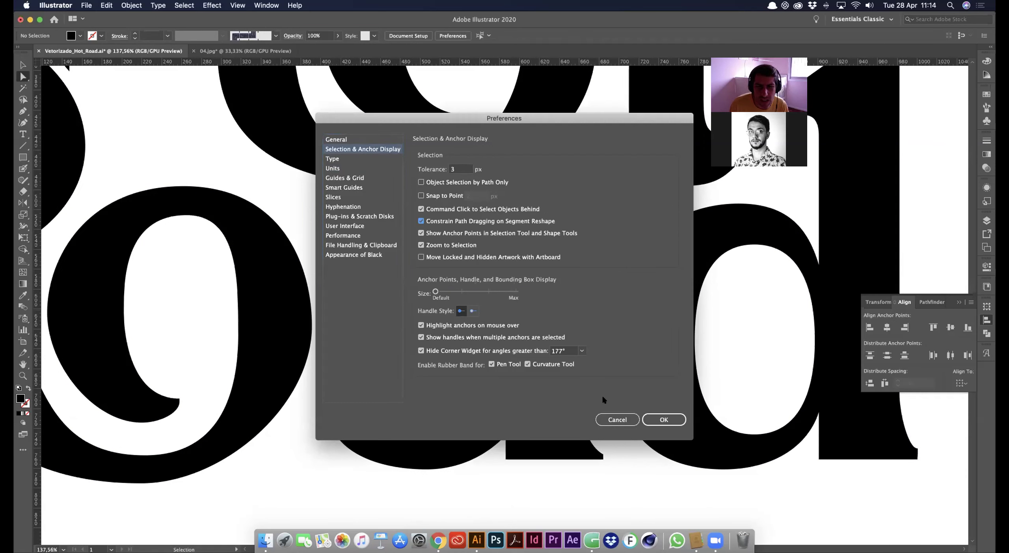
pyautogui.click(663, 418)
# Pull a horizontal handle leftward from the terminal's bottom anchor and raise the a's outer left anchor to round the terminal
pyautogui.moveTo(410, 279); pyautogui.dragTo(348, 307)
pyautogui.click(372, 307)
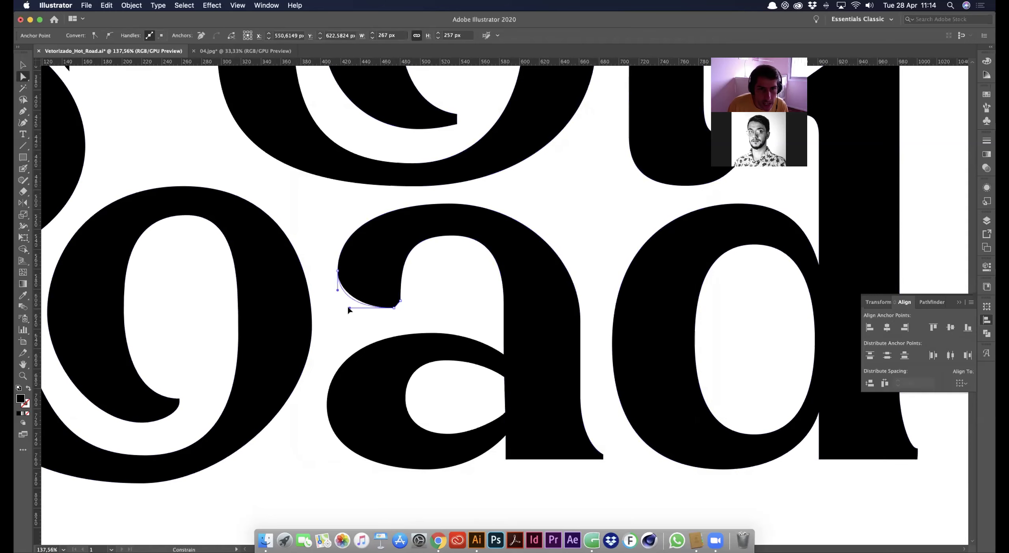
pyautogui.click(337, 267)
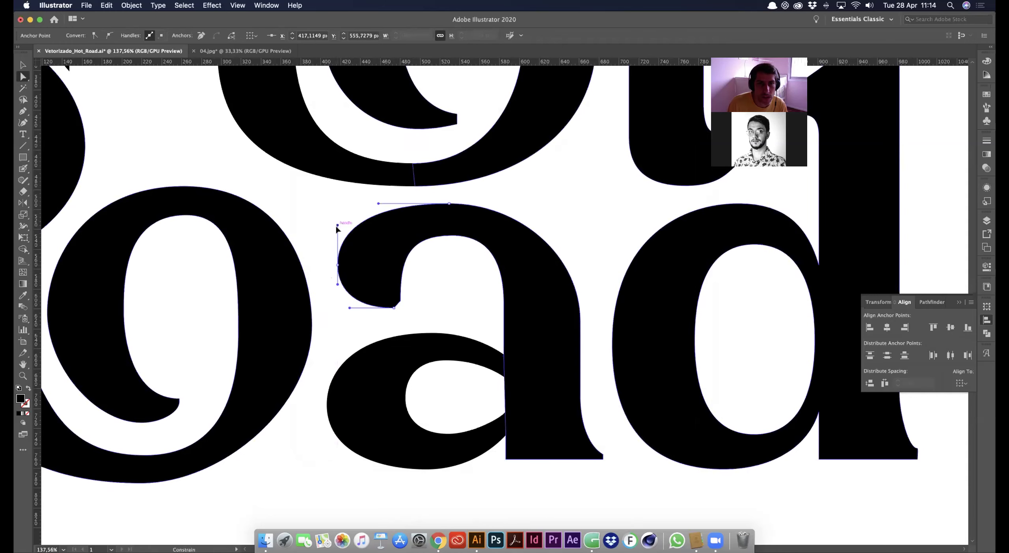
pyautogui.click(450, 325)
pyautogui.moveTo(468, 271); pyautogui.dragTo(562, 244)
pyautogui.click(450, 300)
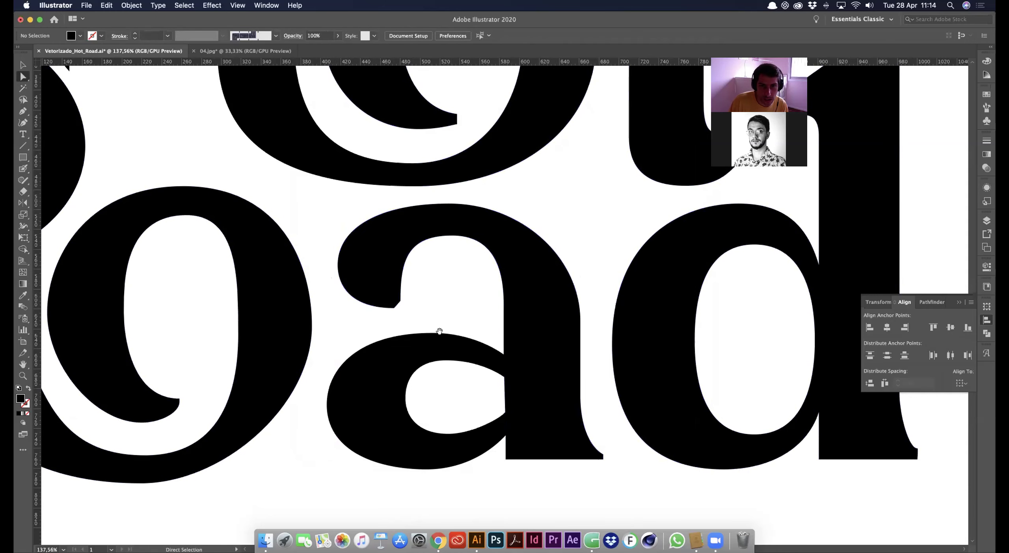
# Raise the upper outer and inner anchors of the a's bowl, and move the counter's leftmost anchor up to match
pyautogui.keyDown('alt'); pyautogui.keyDown('super'); pyautogui.click(441, 361); pyautogui.keyUp('super'); pyautogui.keyUp('alt')
pyautogui.keyDown('alt'); pyautogui.keyDown('super'); pyautogui.click(445, 356); pyautogui.keyUp('super'); pyautogui.keyUp('alt')
pyautogui.keyDown('alt'); pyautogui.keyDown('super'); pyautogui.click(446, 356); pyautogui.keyUp('super'); pyautogui.keyUp('alt')
pyautogui.keyDown('alt'); pyautogui.keyDown('super'); pyautogui.click(446, 356); pyautogui.keyUp('super'); pyautogui.keyUp('alt')
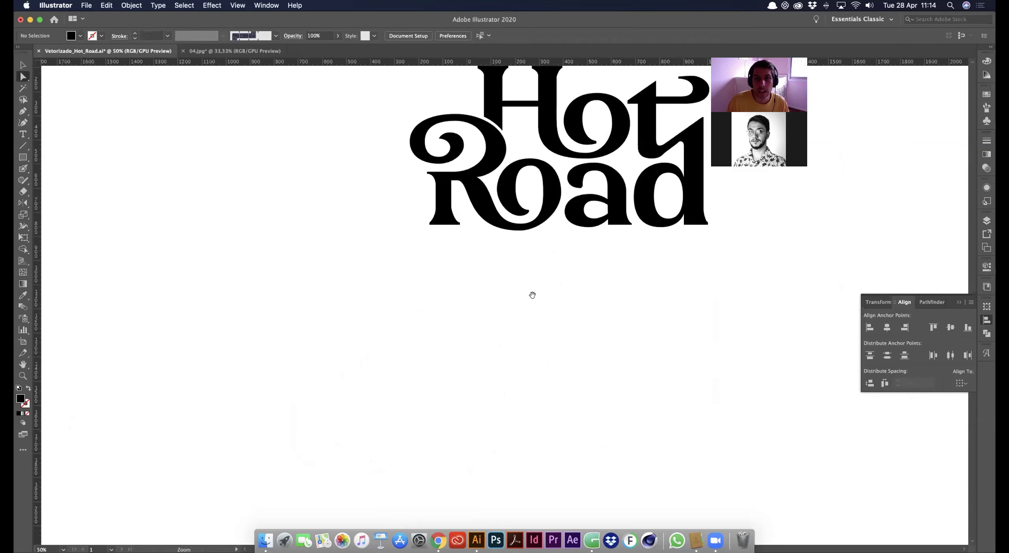
pyautogui.moveTo(616, 180); pyautogui.dragTo(449, 293)
pyautogui.moveTo(395, 256); pyautogui.dragTo(532, 396)
pyautogui.moveTo(447, 466); pyautogui.dragTo(468, 455)
pyautogui.click(524, 444)
pyautogui.click(524, 440)
pyautogui.click(526, 443)
pyautogui.moveTo(509, 353); pyautogui.dragTo(554, 356)
pyautogui.click(455, 378)
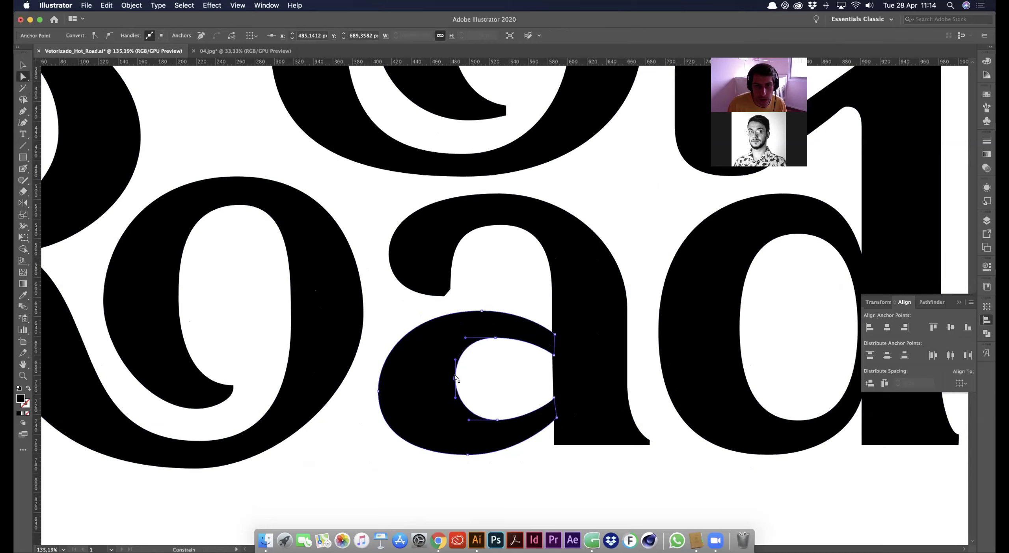
pyautogui.click(514, 365)
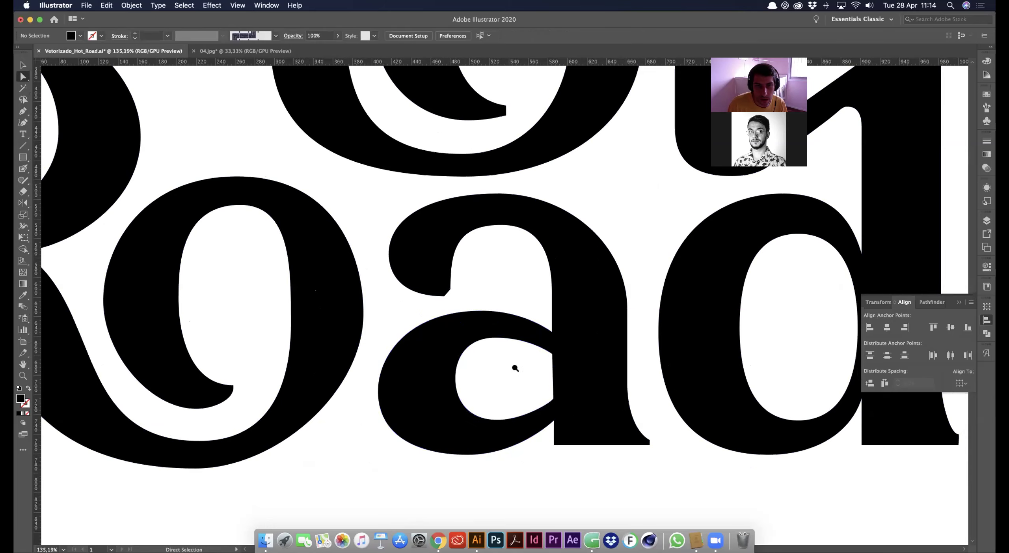
# Adjust the vertical position of the leftmost outer anchor on the a's bowl within the whole lettering
pyautogui.keyDown('alt'); pyautogui.keyDown('super'); pyautogui.click(513, 366); pyautogui.keyUp('super'); pyautogui.keyUp('alt')
pyautogui.keyDown('alt'); pyautogui.keyDown('super'); pyautogui.click(514, 365); pyautogui.keyUp('super'); pyautogui.keyUp('alt')
pyautogui.keyDown('alt'); pyautogui.keyDown('super'); pyautogui.click(514, 366); pyautogui.keyUp('super'); pyautogui.keyUp('alt')
pyautogui.keyDown('alt'); pyautogui.keyDown('super'); pyautogui.click(507, 327); pyautogui.keyUp('super'); pyautogui.keyUp('alt')
pyautogui.moveTo(505, 345); pyautogui.dragTo(493, 422)
pyautogui.moveTo(430, 325); pyautogui.dragTo(498, 413)
pyautogui.click(409, 388)
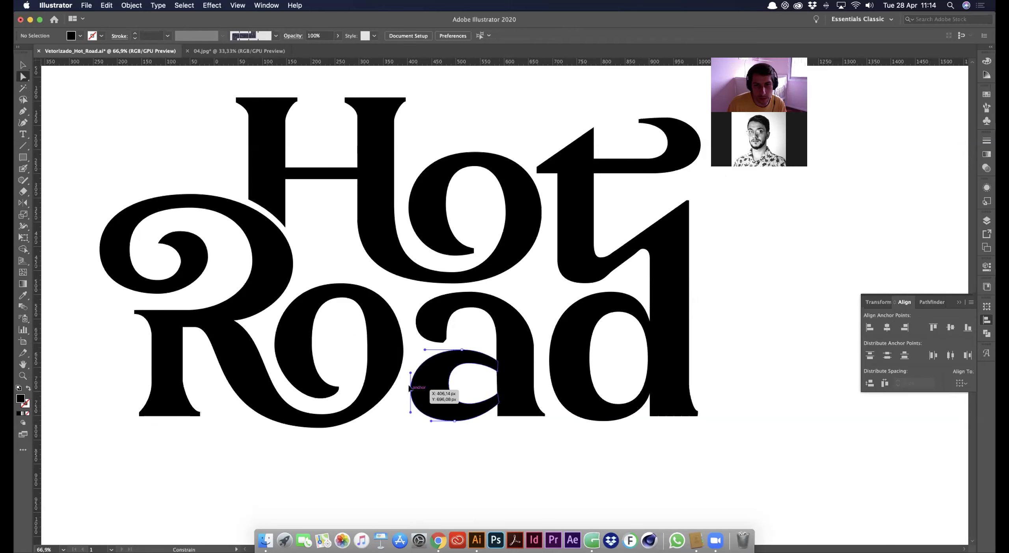
# Select both shapes of the a, copy them and paste a duplicate
pyautogui.scroll(-4, 482, 384)
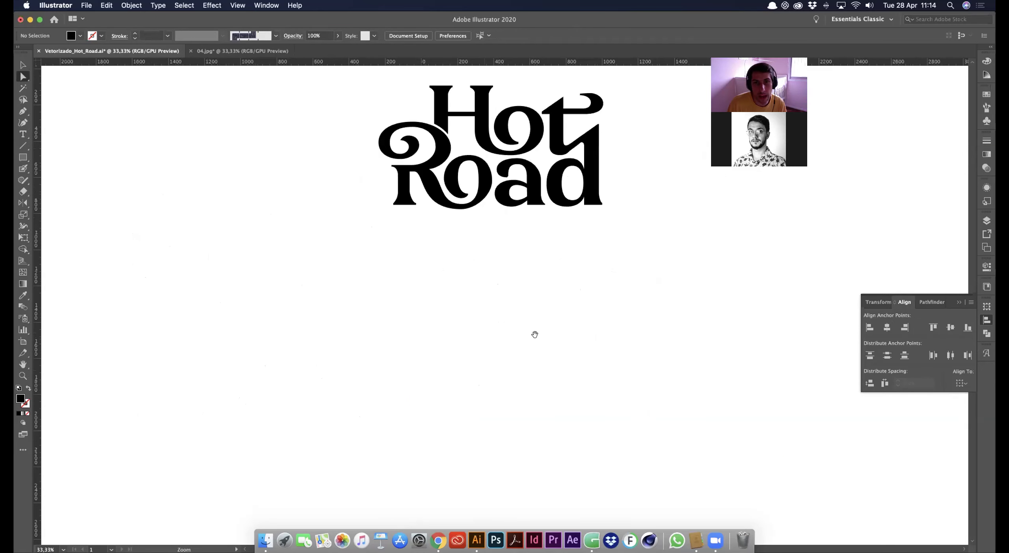
pyautogui.moveTo(533, 333); pyautogui.dragTo(424, 433)
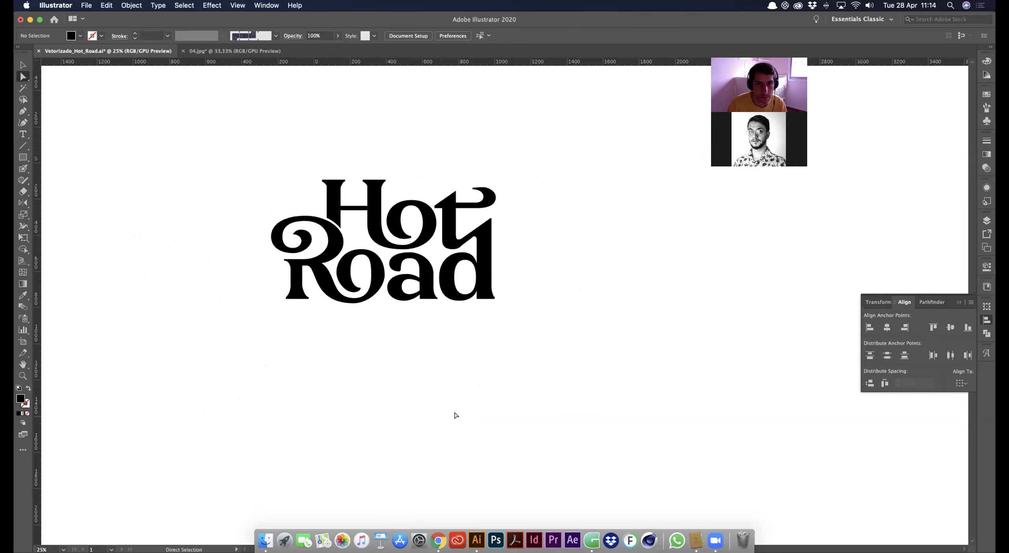
pyautogui.moveTo(410, 291); pyautogui.dragTo(572, 364)
pyautogui.press('v')
pyautogui.click(538, 347)
pyautogui.click(484, 386)
pyautogui.press('a')
pyautogui.moveTo(478, 388); pyautogui.dragTo(533, 341)
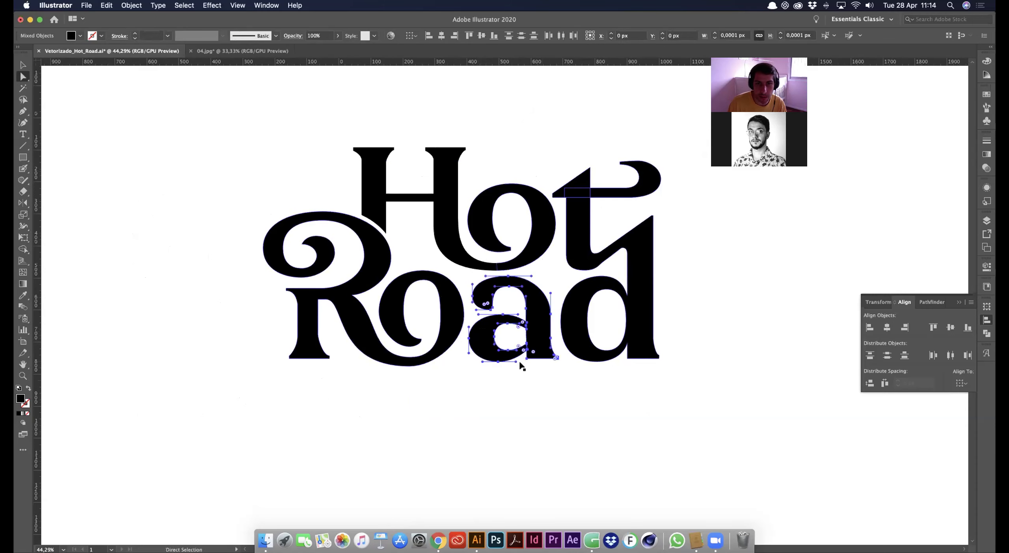
pyautogui.press('super+c')
pyautogui.click(501, 401)
pyautogui.press('super+v')
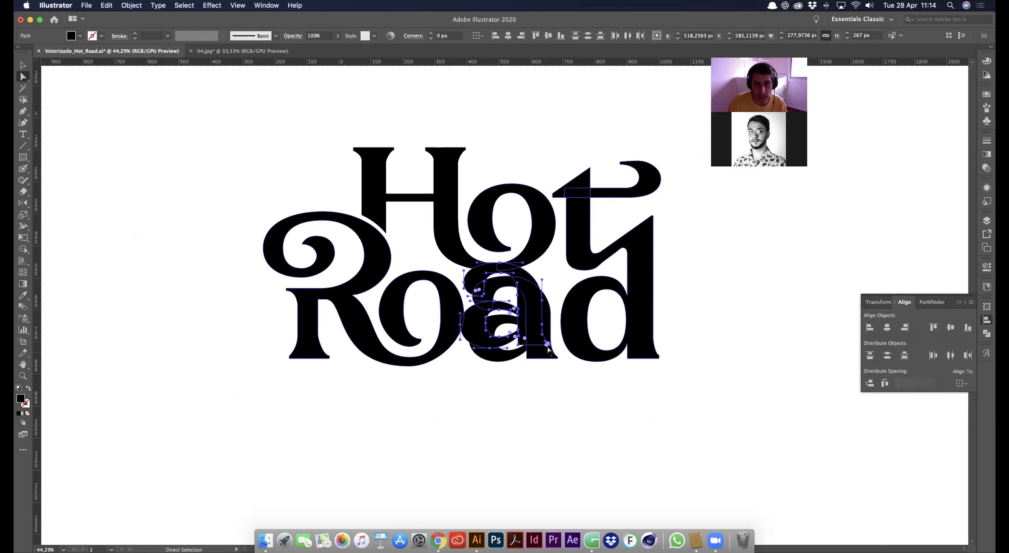
# Place a copy of the a below the lettering and delete the extra copy overlapping the original a
pyautogui.moveTo(546, 345); pyautogui.dragTo(536, 404)
pyautogui.press('super+z')
pyautogui.moveTo(537, 340); pyautogui.dragTo(513, 465)
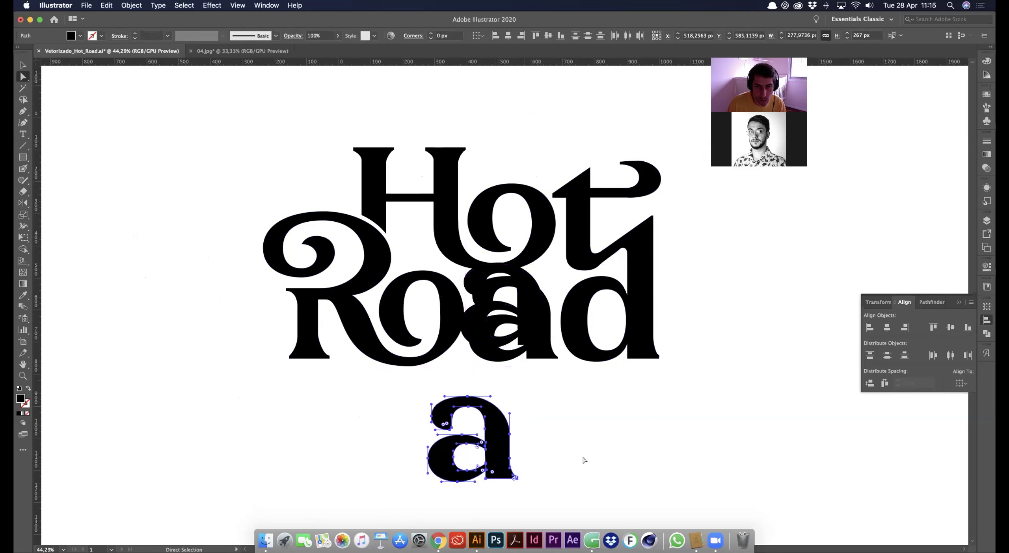
pyautogui.click(530, 450)
pyautogui.press('v')
pyautogui.click(476, 311)
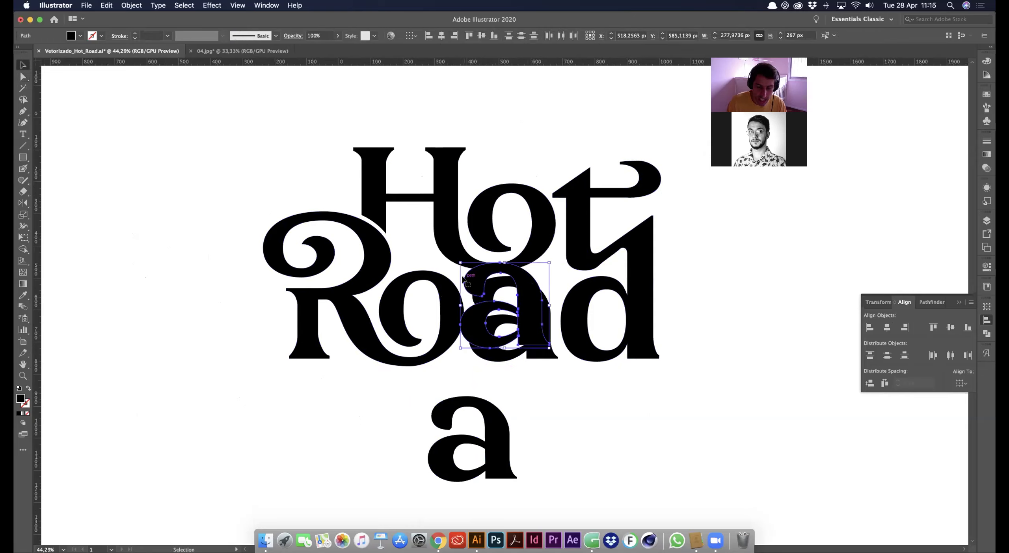
pyautogui.press('Delete')
# Raise the upper end anchors of the duplicate a's bowl along the stem, toward the inside of the arch
pyautogui.press('space')
pyautogui.moveTo(474, 458); pyautogui.dragTo(478, 330)
pyautogui.moveTo(395, 304); pyautogui.dragTo(425, 328)
pyautogui.scroll(1, 472, 337)
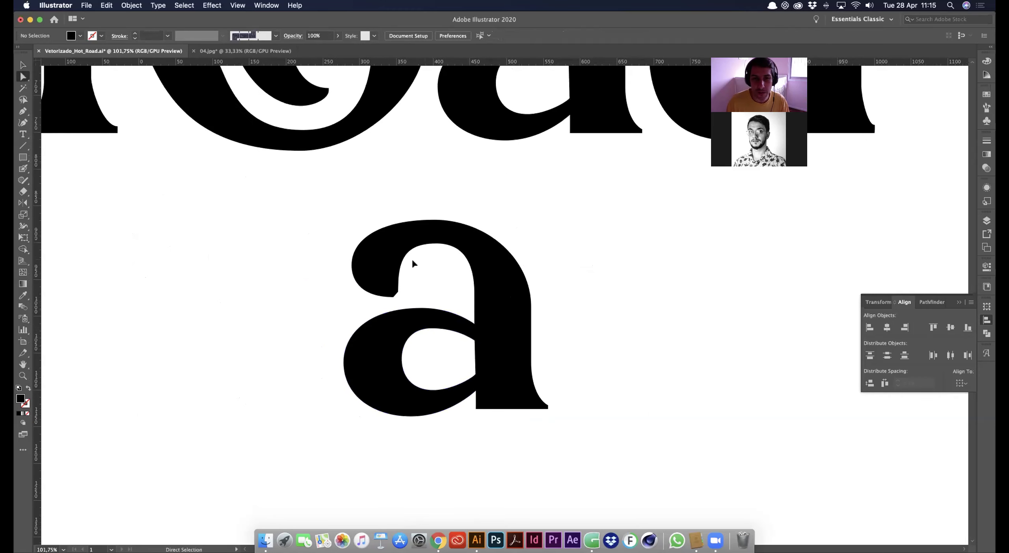
pyautogui.hscroll(3, 335, 327)
pyautogui.scroll(-2, 335, 327)
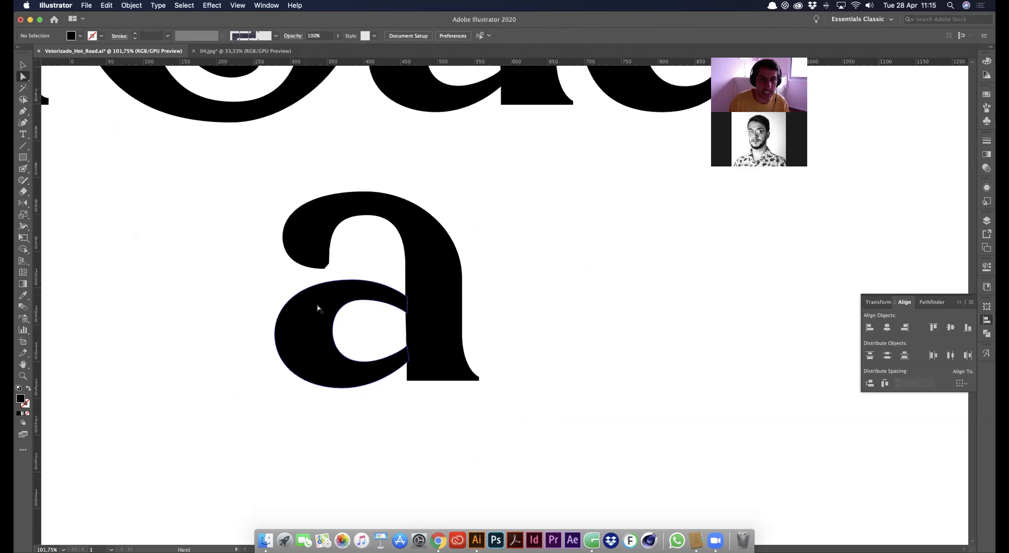
pyautogui.click(368, 304)
pyautogui.moveTo(407, 298); pyautogui.dragTo(405, 252)
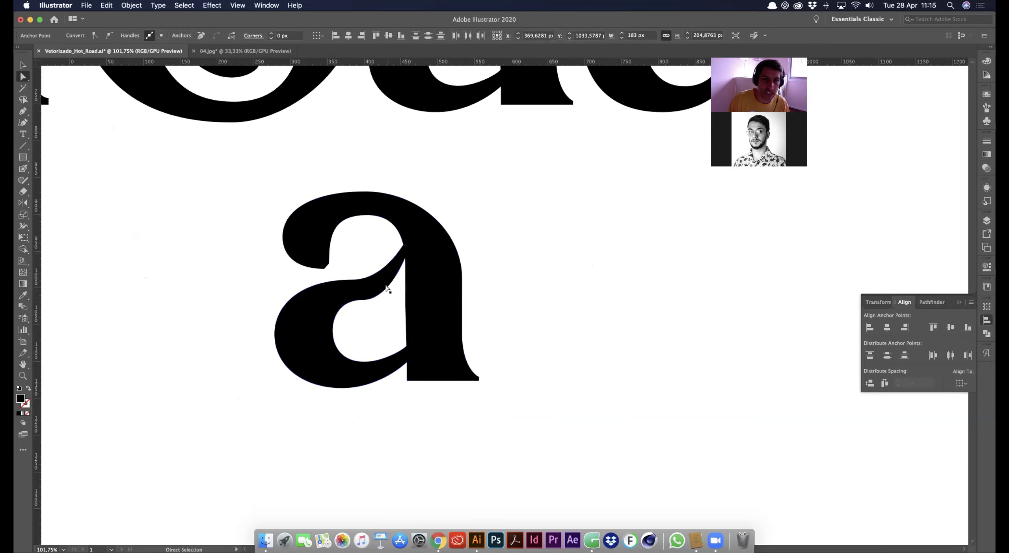
# Delete the top inner and top outer anchors of the bowl so its upper stroke sweeps directly up to the stem
pyautogui.click(393, 281)
pyautogui.moveTo(393, 282); pyautogui.dragTo(417, 302)
pyautogui.press('p')
pyautogui.click(362, 300)
pyautogui.keyDown('super'); pyautogui.click(386, 281); pyautogui.keyUp('super')
pyautogui.press('super+z')
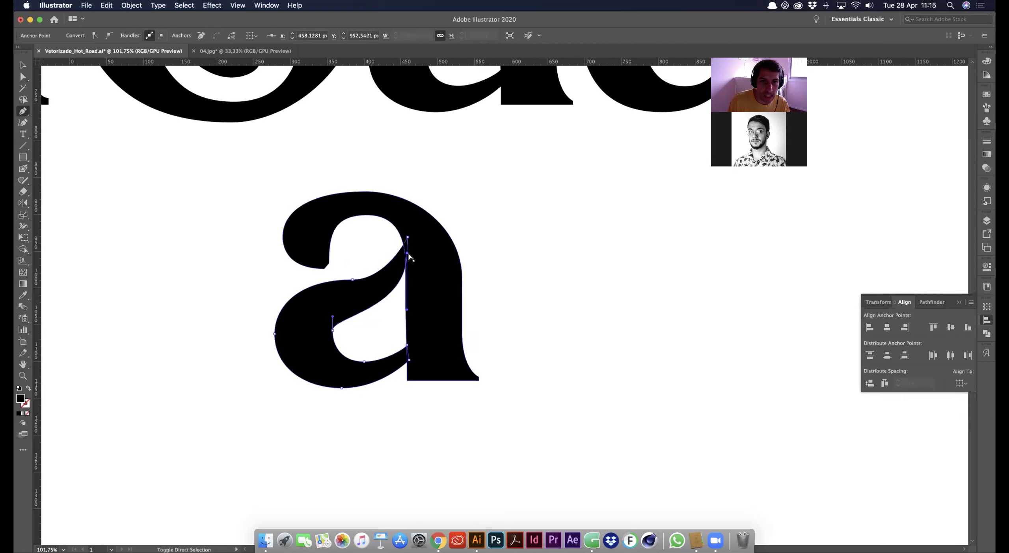
pyautogui.click(351, 278)
# Move the inner upper end anchor of the bowl into the stem, offset from the outer end anchor on the stem's edge
pyautogui.moveTo(408, 237); pyautogui.dragTo(429, 307)
pyautogui.press('super+z')
pyautogui.press('v')
pyautogui.moveTo(407, 252); pyautogui.dragTo(422, 271)
pyautogui.press('a')
pyautogui.press('super+z')
pyautogui.press('p')
pyautogui.keyDown('super'); pyautogui.click(317, 315); pyautogui.keyUp('super')
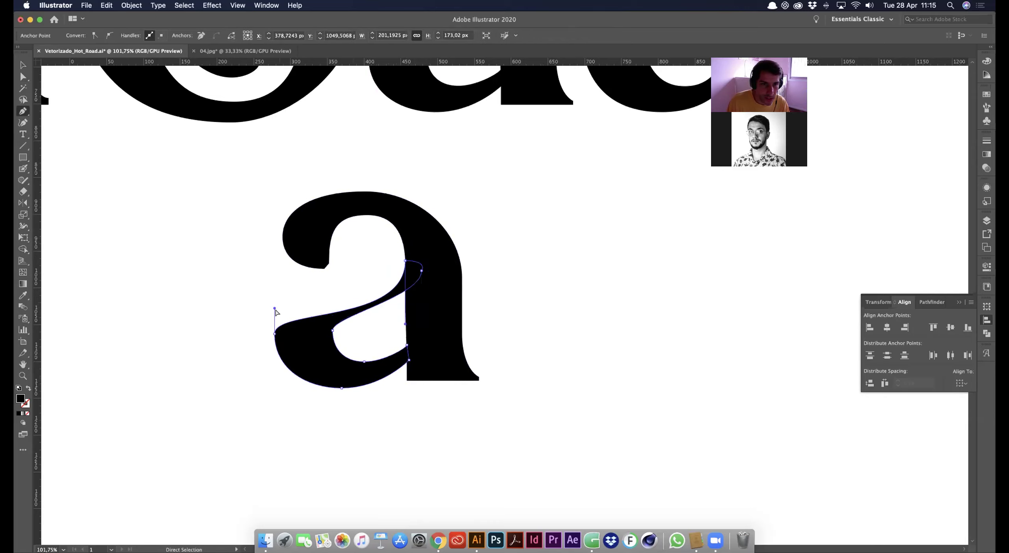
# Adjust the handles on the bowl's leftmost outer and counter anchors and stem-end anchors to form an S-curved upper stroke
pyautogui.moveTo(275, 307); pyautogui.dragTo(275, 269)
pyautogui.press('super+z')
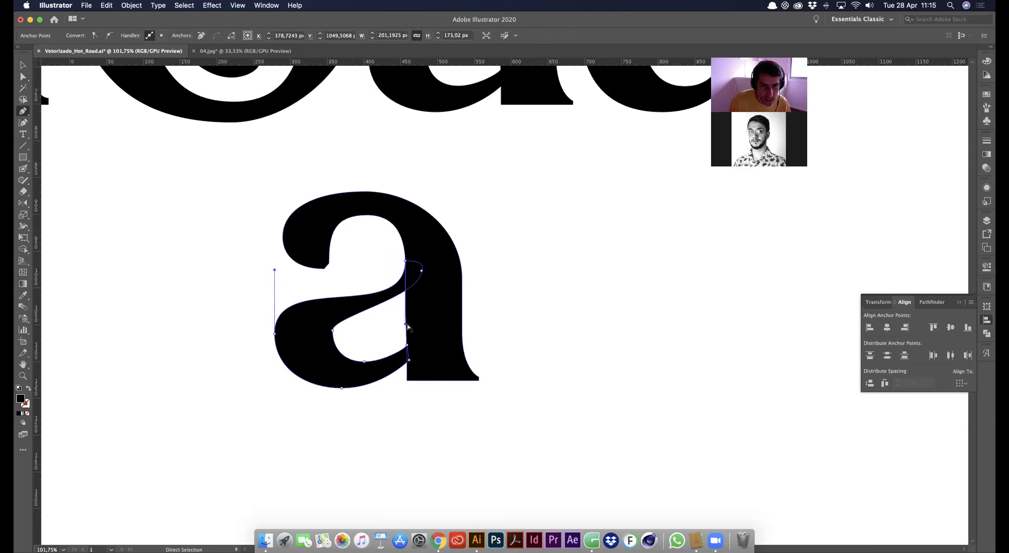
pyautogui.moveTo(405, 324); pyautogui.dragTo(378, 313)
pyautogui.click(333, 329)
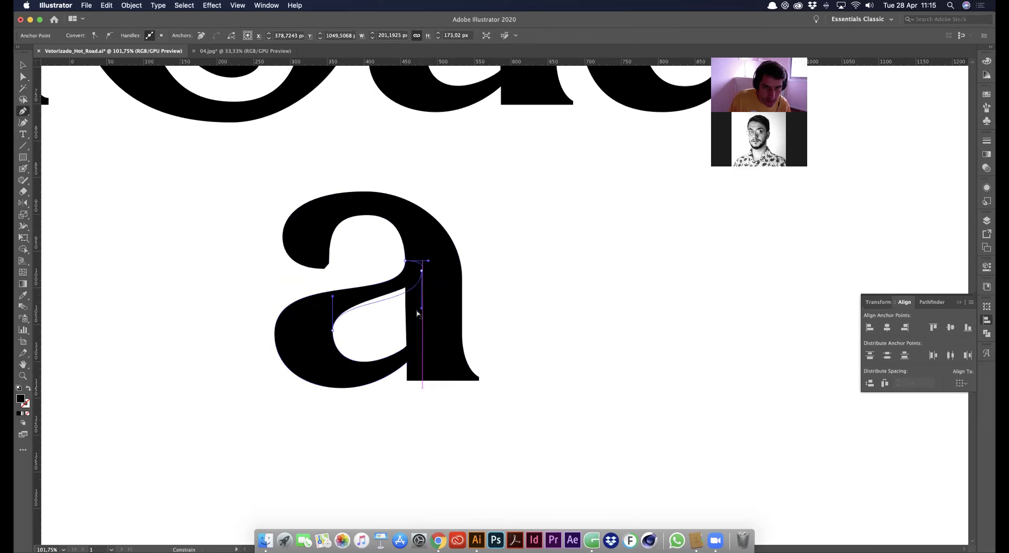
pyautogui.click(362, 335)
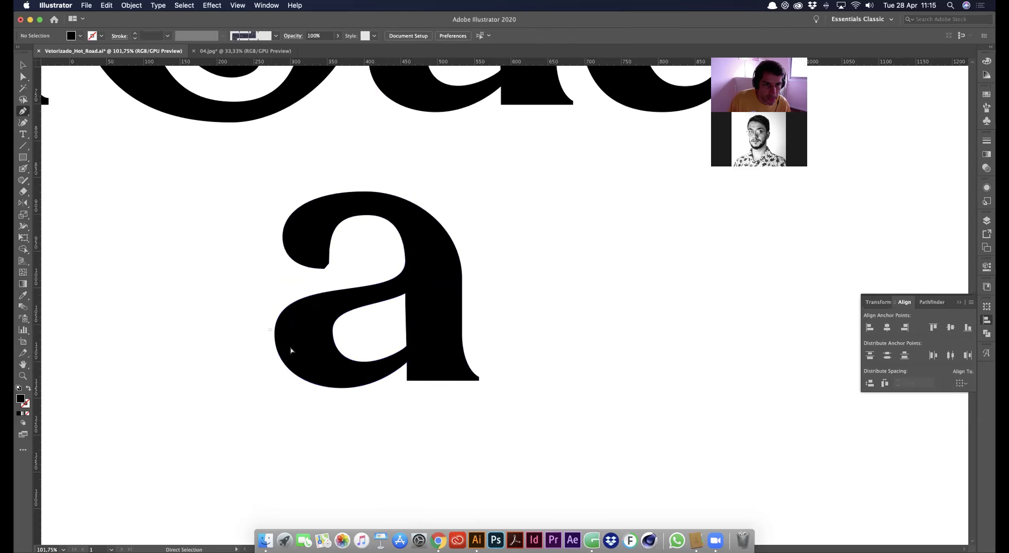
# Lower the bowl's leftmost outer anchor slightly and adjust its upper handle, keeping it vertical
pyautogui.click(275, 343)
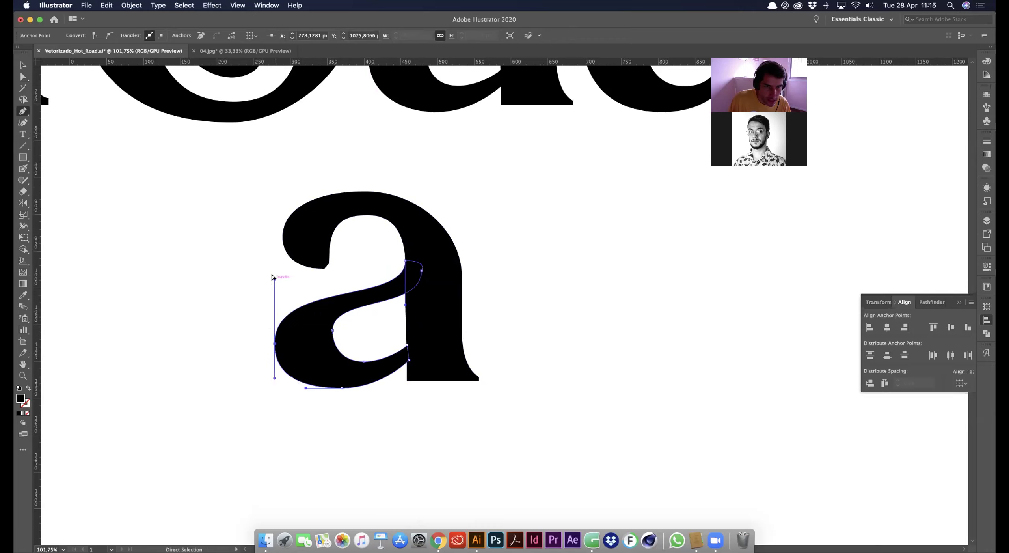
pyautogui.moveTo(274, 281); pyautogui.dragTo(278, 289)
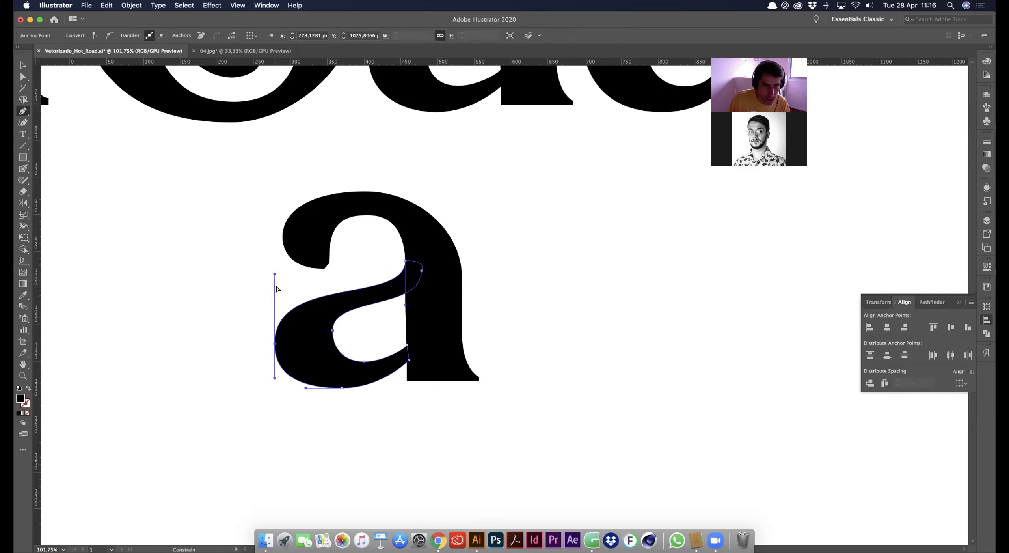
pyautogui.moveTo(434, 321); pyautogui.dragTo(364, 332)
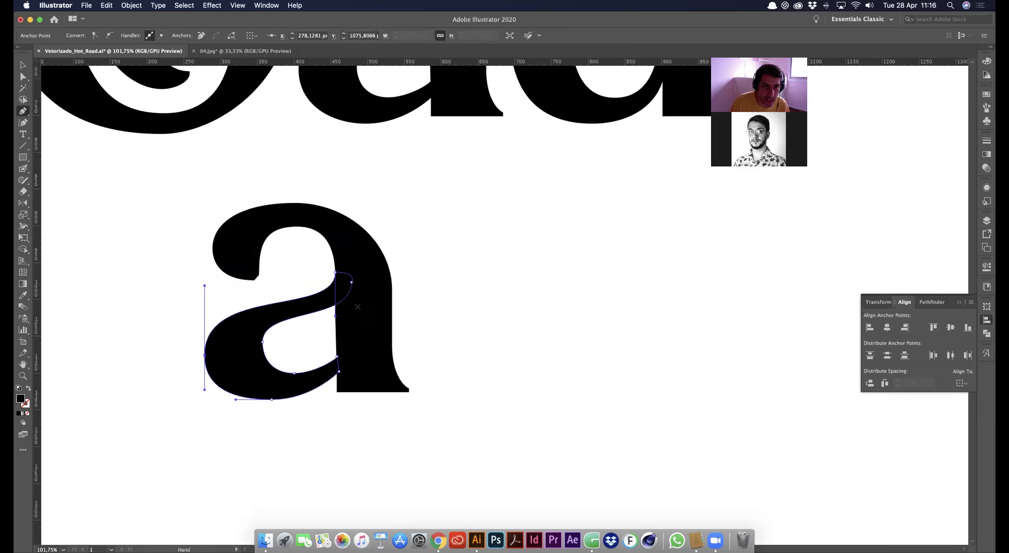
# Straighten the short end edge of the upper bowl stroke inside the stem and refine the inner end anchor's vertical handle
pyautogui.keyDown('super'); pyautogui.click(351, 282); pyautogui.keyUp('super')
pyautogui.moveTo(360, 272); pyautogui.dragTo(333, 270)
pyautogui.keyDown('super'); pyautogui.click(344, 295); pyautogui.keyUp('super')
pyautogui.moveTo(352, 321); pyautogui.dragTo(352, 314)
# Raise the bowl's lower end anchors and extend them into the stem, and shift the bottom outer anchor slightly left
pyautogui.moveTo(337, 346)
pyautogui.mouseDown()
pyautogui.moveTo(337, 335)
pyautogui.moveTo(349, 352)
pyautogui.moveTo(349, 317)
pyautogui.moveTo(337, 352)
pyautogui.moveTo(335, 337)
pyautogui.moveTo(349, 338)
pyautogui.mouseUp()
pyautogui.click(349, 359)
pyautogui.moveTo(347, 359); pyautogui.dragTo(348, 372)
pyautogui.press('super+z')
pyautogui.click(311, 387)
pyautogui.moveTo(312, 400); pyautogui.dragTo(262, 399)
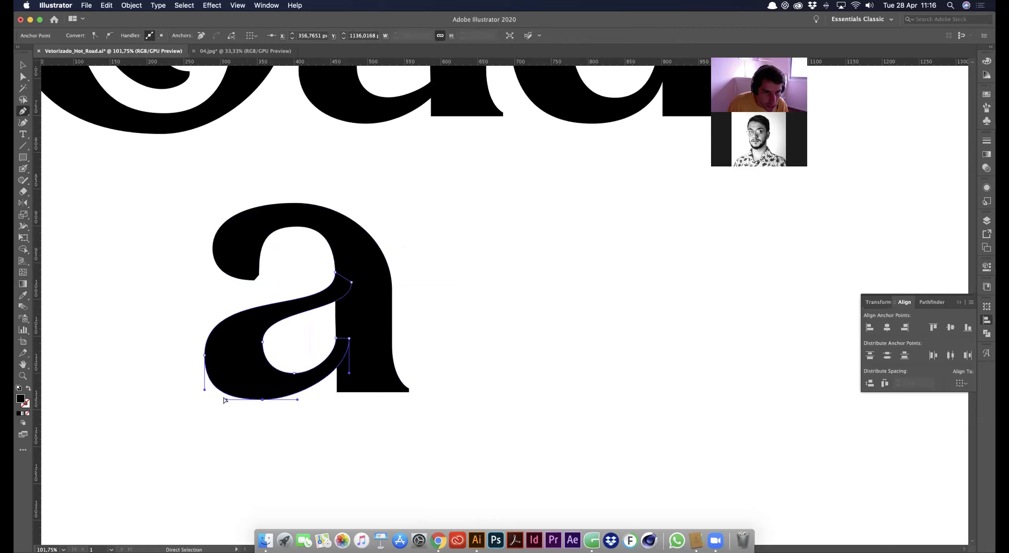
# Lower the counter's leftmost anchor and lengthen its upper handle to round out the counter
pyautogui.click(263, 341)
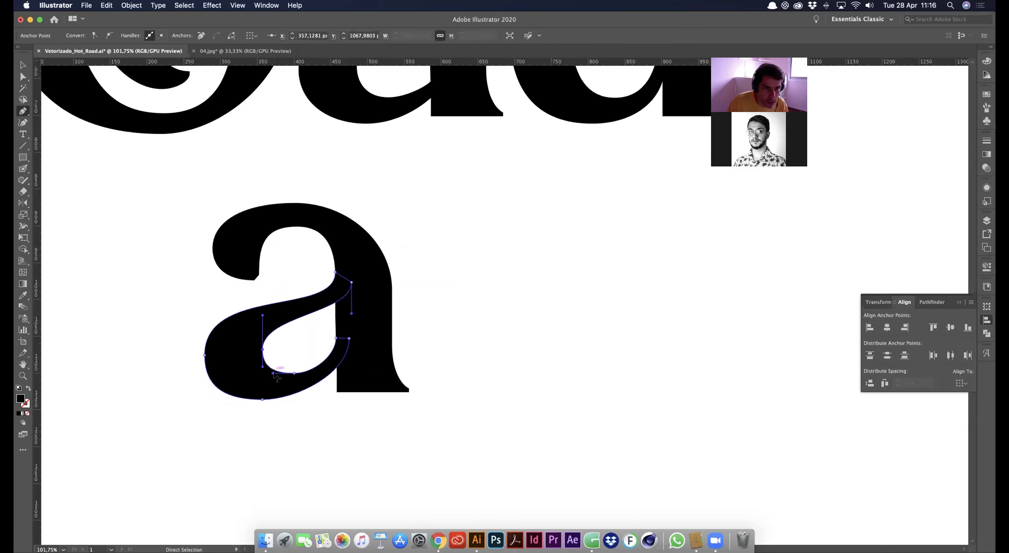
pyautogui.moveTo(260, 317)
pyautogui.mouseDown()
pyautogui.moveTo(271, 307)
pyautogui.moveTo(262, 304)
pyautogui.mouseUp()
pyautogui.press('super+z')
pyautogui.keyDown('super'); pyautogui.click(272, 288); pyautogui.keyUp('super')
pyautogui.keyDown('super'); pyautogui.click(264, 337); pyautogui.keyUp('super')
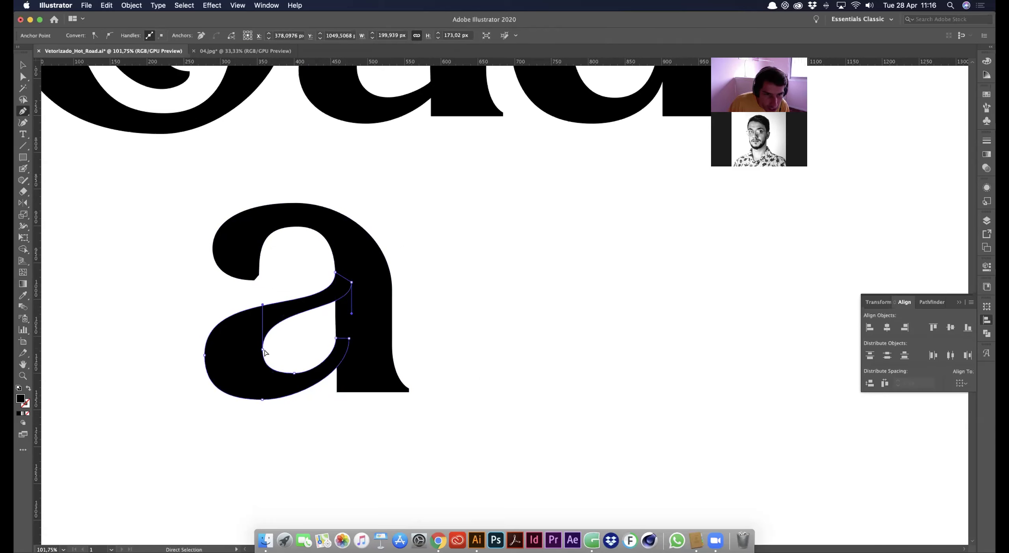
pyautogui.keyDown('super'); pyautogui.click(302, 342); pyautogui.keyUp('super')
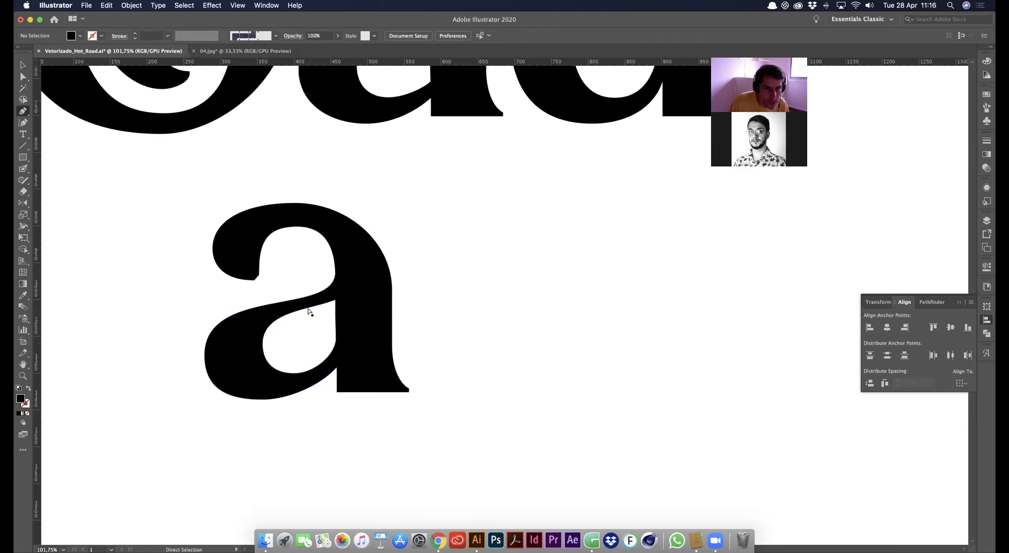
# Nudge the inner edge of the upper bowl stroke down near the stem to thicken the join
pyautogui.keyDown('super'); pyautogui.click(350, 296); pyautogui.keyUp('super')
pyautogui.press('Down')
pyautogui.press('Down')
pyautogui.press('Down')
pyautogui.press('Down')
pyautogui.keyDown('super'); pyautogui.click(417, 313); pyautogui.keyUp('super')
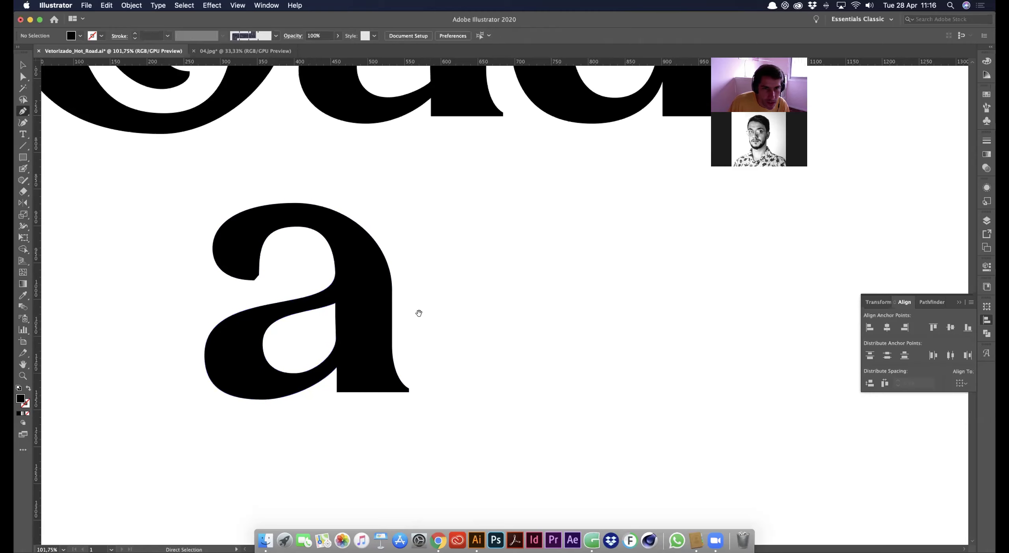
# Reshape the duplicate a's arch by adjusting the curve of its outer right shoulder and the leftmost anchor of its terminal
pyautogui.scroll(-5, 419, 312)
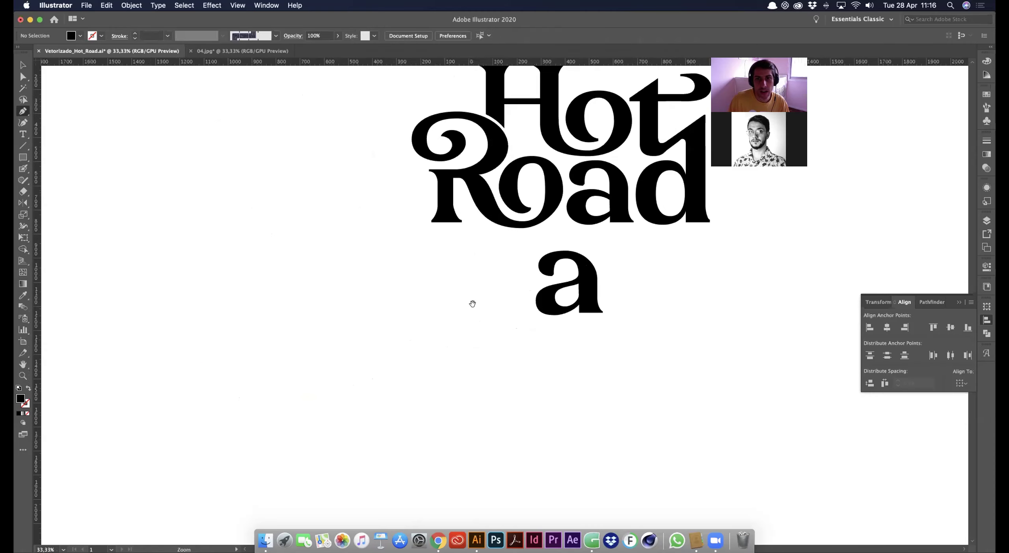
pyautogui.scroll(-3, 472, 303)
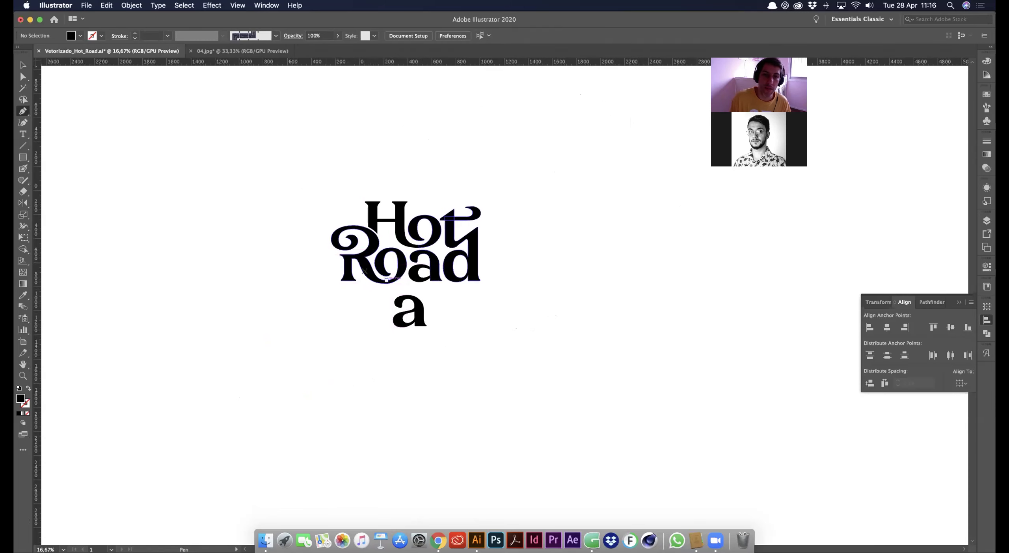
pyautogui.scroll(5, 376, 333)
pyautogui.press('a')
pyautogui.click(406, 285)
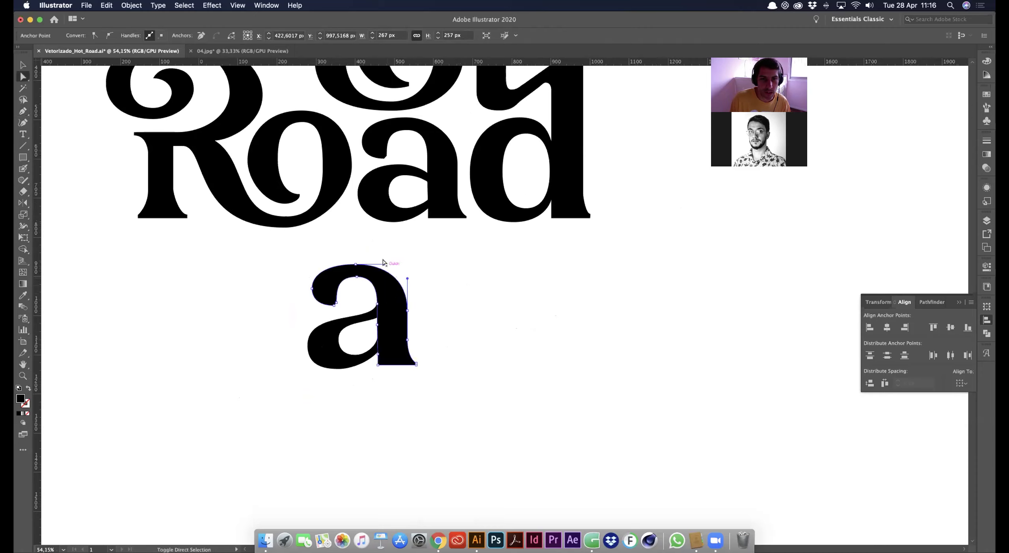
pyautogui.click(418, 312)
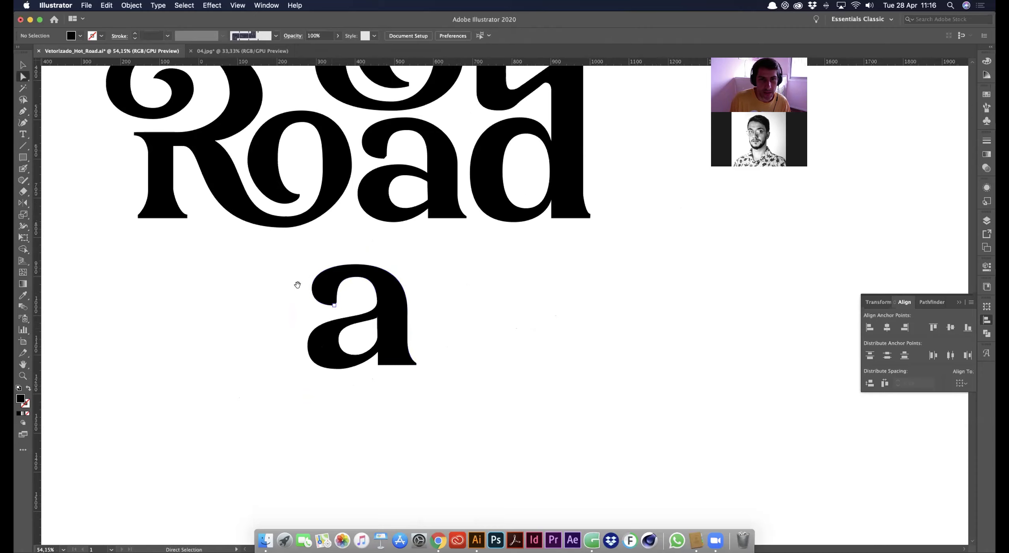
pyautogui.click(321, 296)
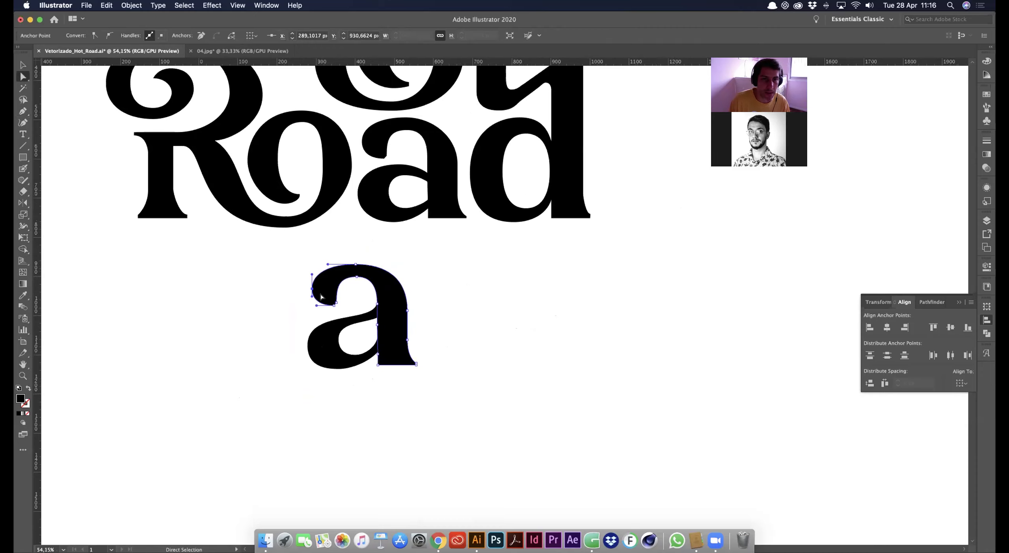
pyautogui.moveTo(312, 291); pyautogui.dragTo(341, 271)
pyautogui.moveTo(299, 241); pyautogui.dragTo(321, 342)
# Add an anchor to both the inner and outer curves of the upper bowl stroke and extend their left handles
pyautogui.scroll(3, 344, 339)
pyautogui.press('p')
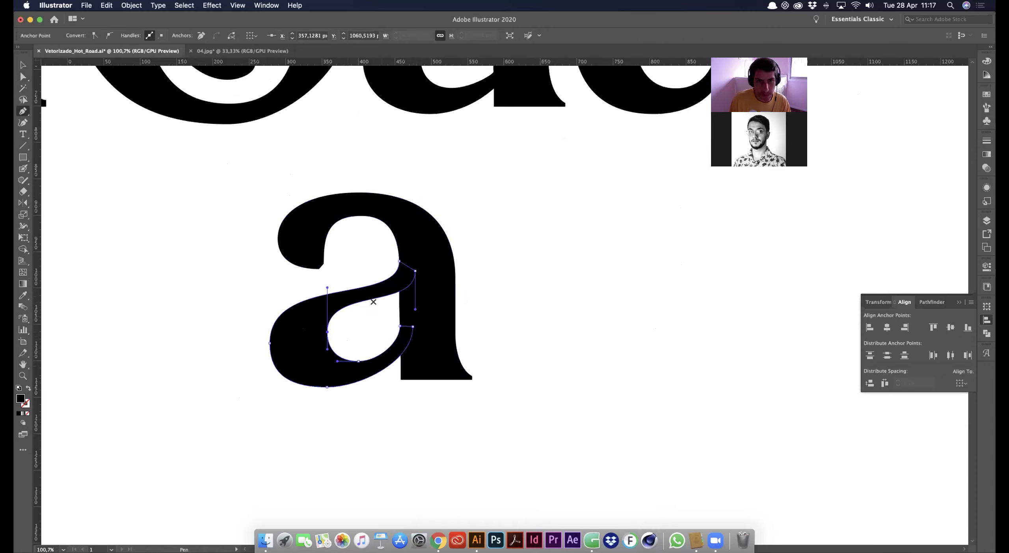
pyautogui.click(371, 298)
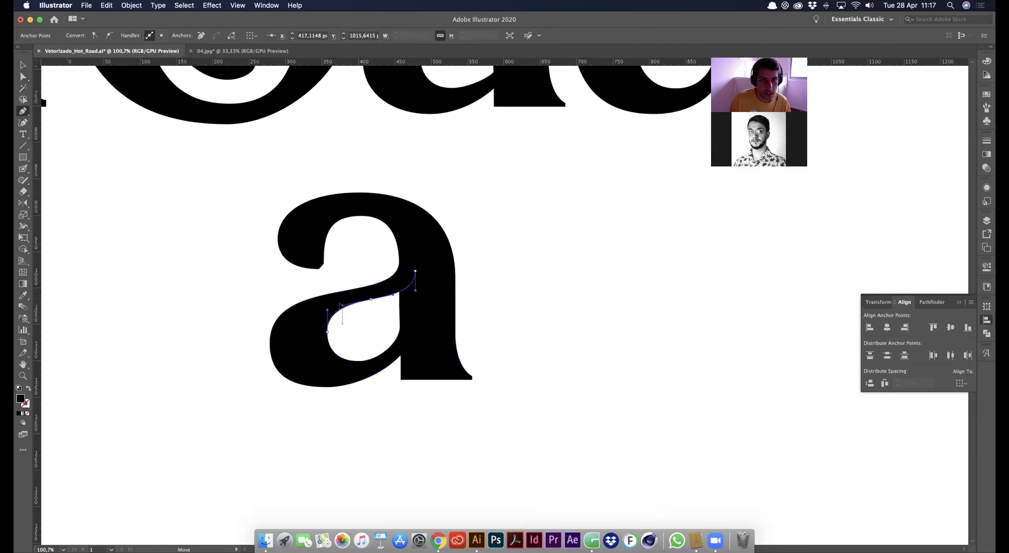
pyautogui.moveTo(338, 304); pyautogui.dragTo(283, 298)
pyautogui.keyDown('super'); pyautogui.click(344, 290); pyautogui.keyUp('super')
pyautogui.click(344, 290)
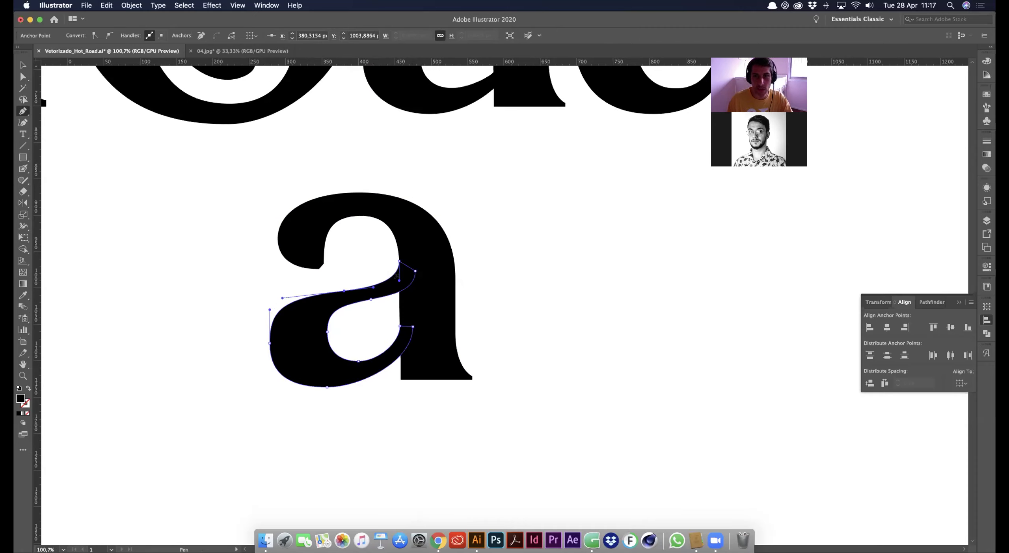
# Reposition the inner end anchor of the upper bowl stroke inside the stem and compare the duplicate with the original lettering
pyautogui.keyDown('super'); pyautogui.moveTo(415, 271); pyautogui.dragTo(441, 286); pyautogui.keyUp('super')
pyautogui.keyDown('super'); pyautogui.click(377, 309); pyautogui.keyUp('super')
pyautogui.keyDown('alt'); pyautogui.keyDown('super'); pyautogui.click(383, 269); pyautogui.keyUp('super'); pyautogui.keyUp('alt')
pyautogui.press('super+minus')
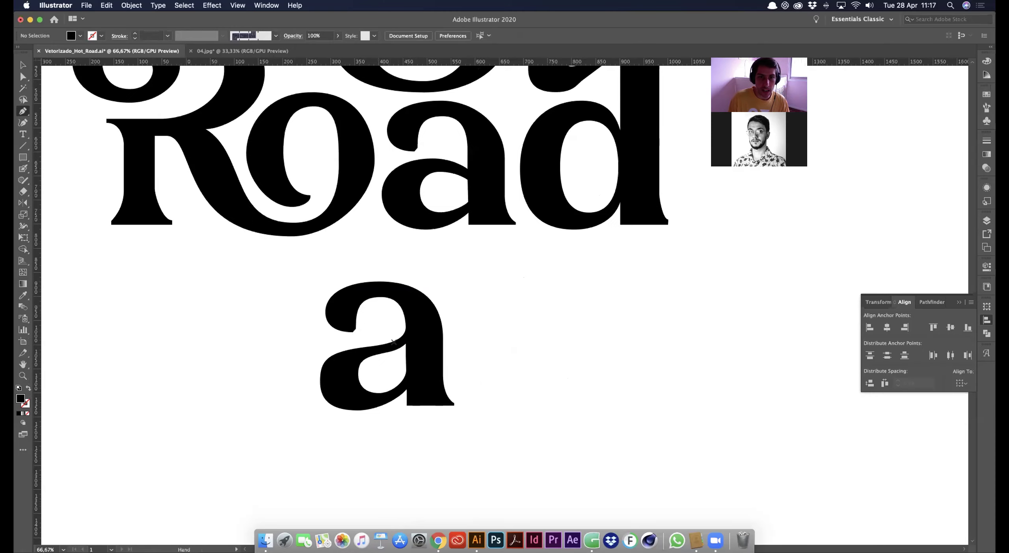
pyautogui.press('v')
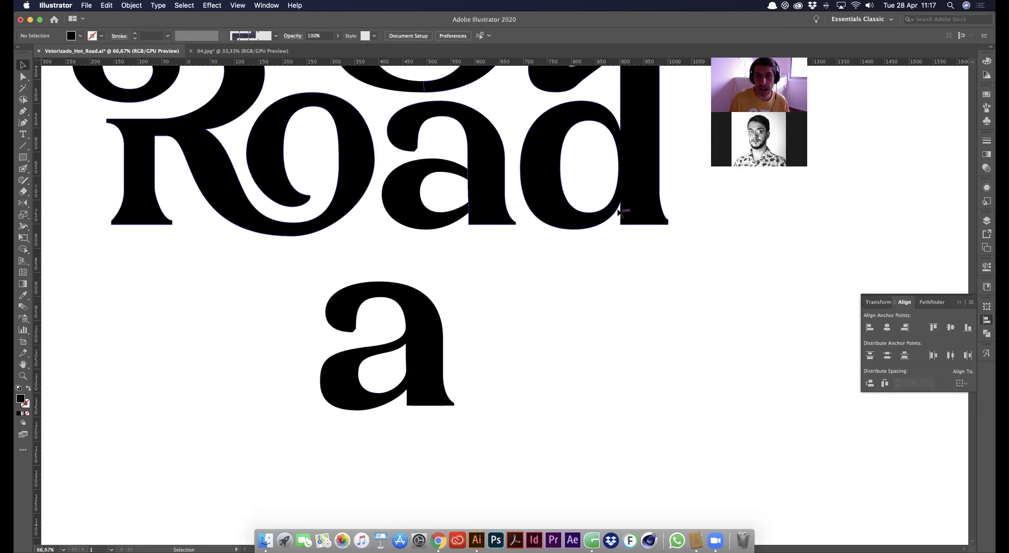
pyautogui.scroll(4, 550, 171)
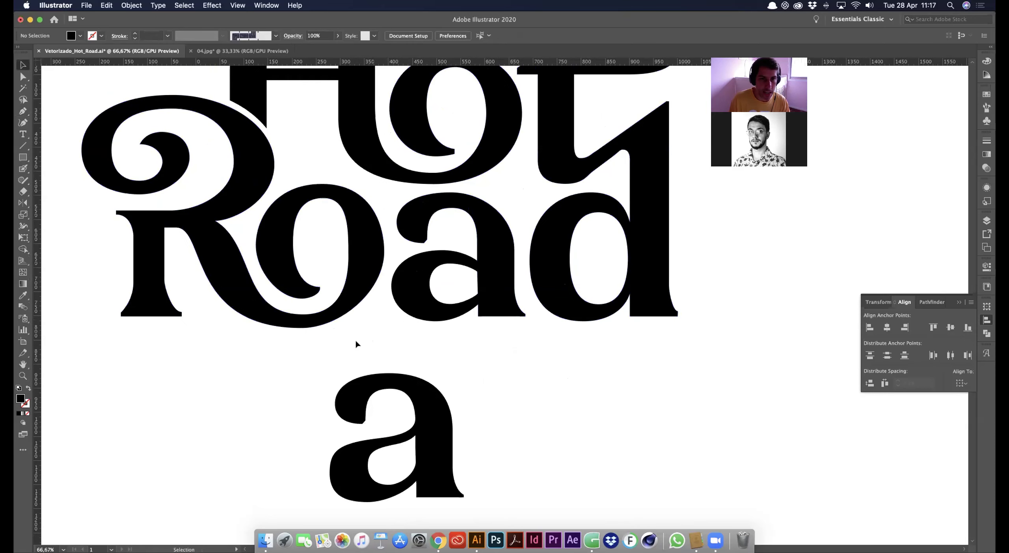
pyautogui.scroll(-5, 338, 281)
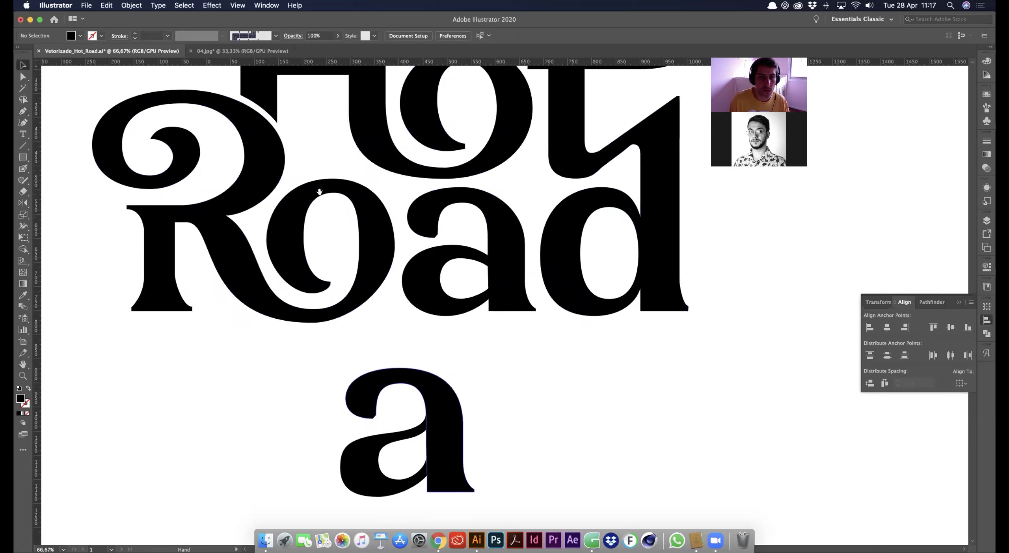
# Move the inner anchor and the inner end anchor of the upper bowl stroke slightly down to thicken the stroke
pyautogui.press('z')
pyautogui.keyDown('super'); pyautogui.click(367, 367); pyautogui.keyUp('super')
pyautogui.press('a')
pyautogui.moveTo(228, 369); pyautogui.dragTo(273, 392)
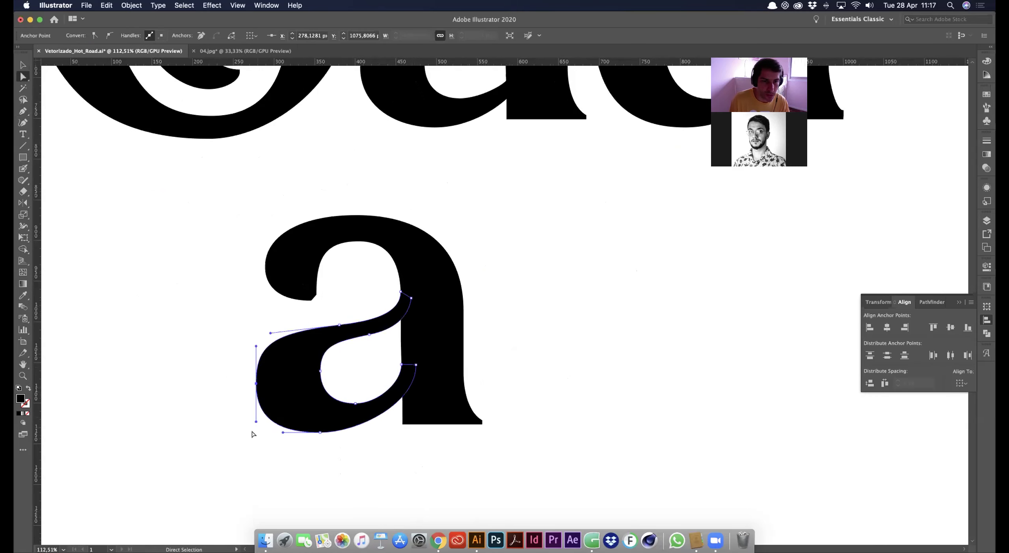
pyautogui.click(369, 335)
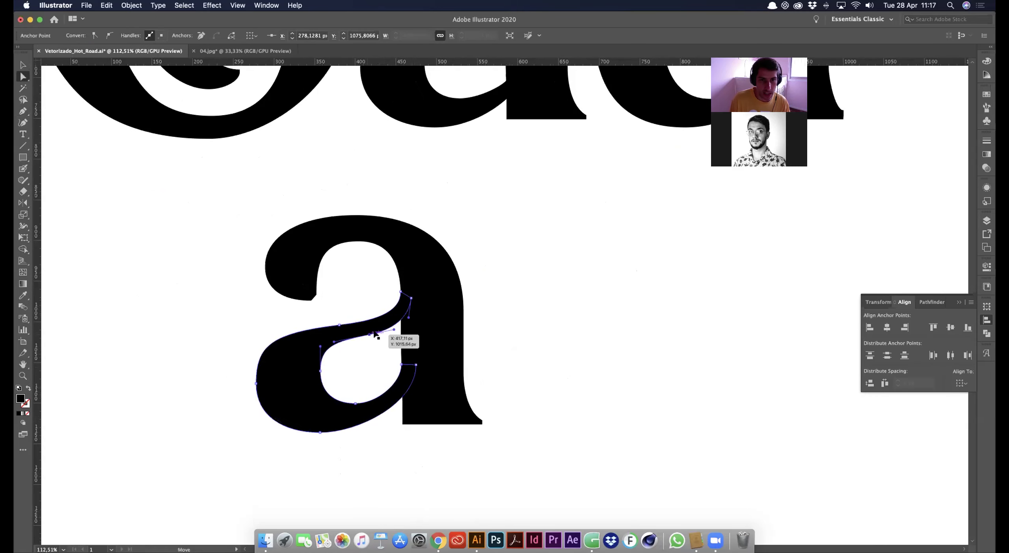
pyautogui.moveTo(411, 298); pyautogui.dragTo(411, 302)
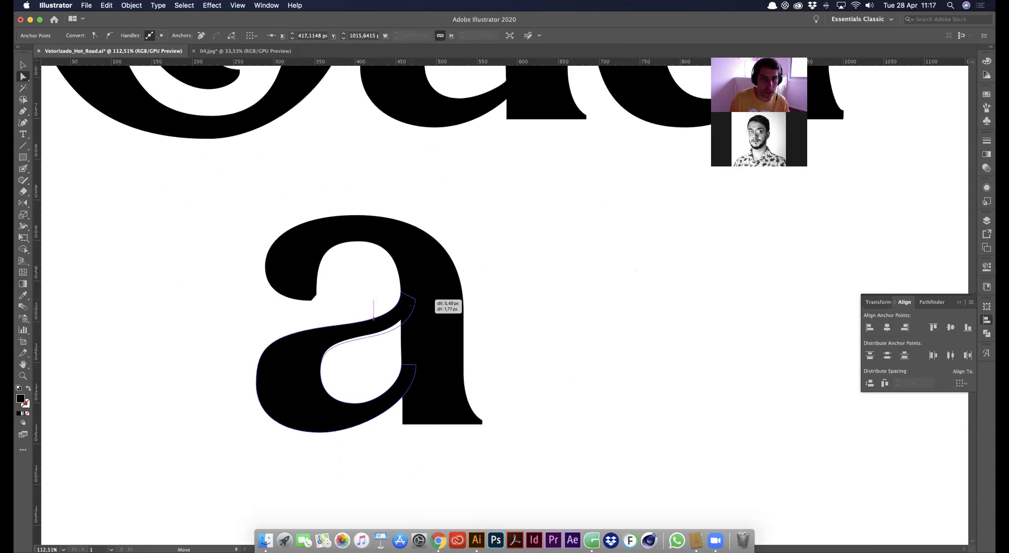
pyautogui.click(365, 291)
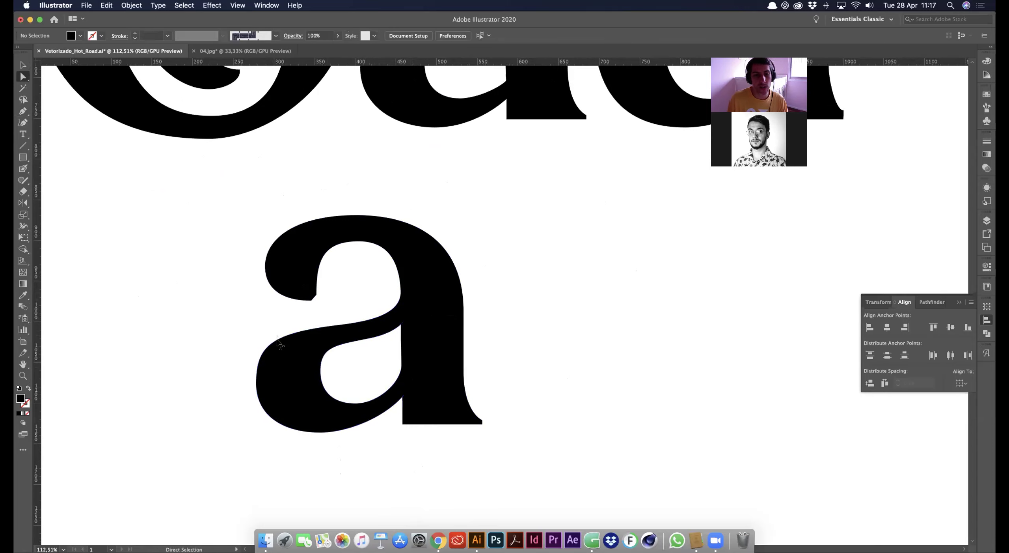
# Shorten the left handle of the anchor on the bowl's upper outer curve, keeping the curve's slope
pyautogui.click(265, 335)
pyautogui.moveTo(271, 335); pyautogui.dragTo(280, 333)
pyautogui.press('p')
pyautogui.moveTo(339, 325); pyautogui.dragTo(277, 334)
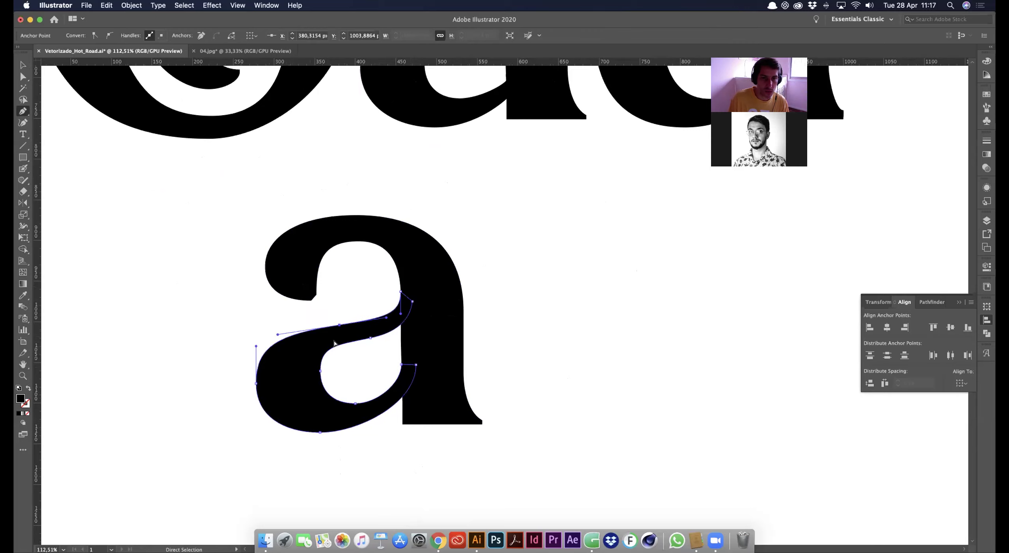
# Lower the counter's leftmost anchor slightly and shift the counter's bottom anchor to the left
pyautogui.click(369, 338)
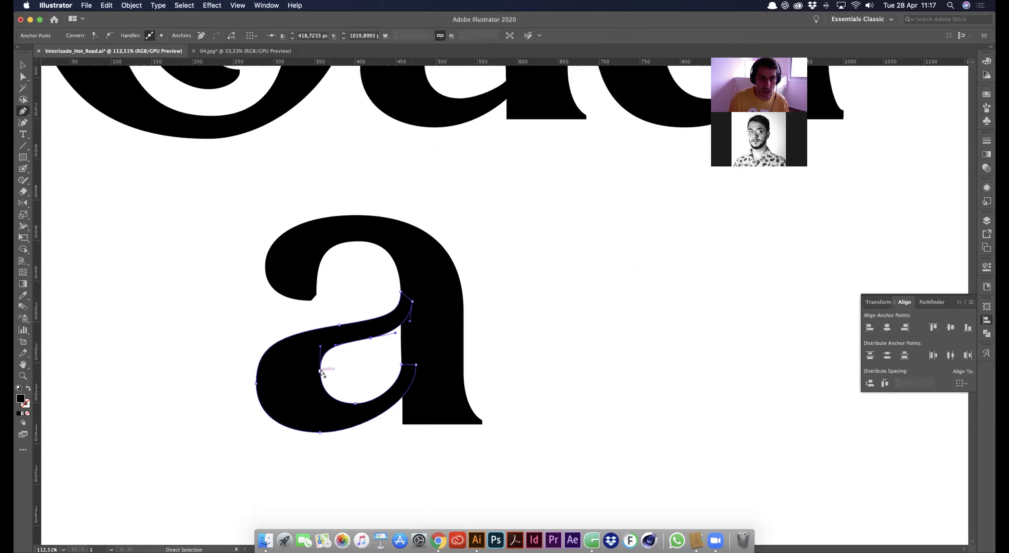
pyautogui.moveTo(321, 371); pyautogui.dragTo(320, 375)
pyautogui.moveTo(355, 404); pyautogui.dragTo(319, 393)
pyautogui.click(363, 370)
pyautogui.click(385, 390)
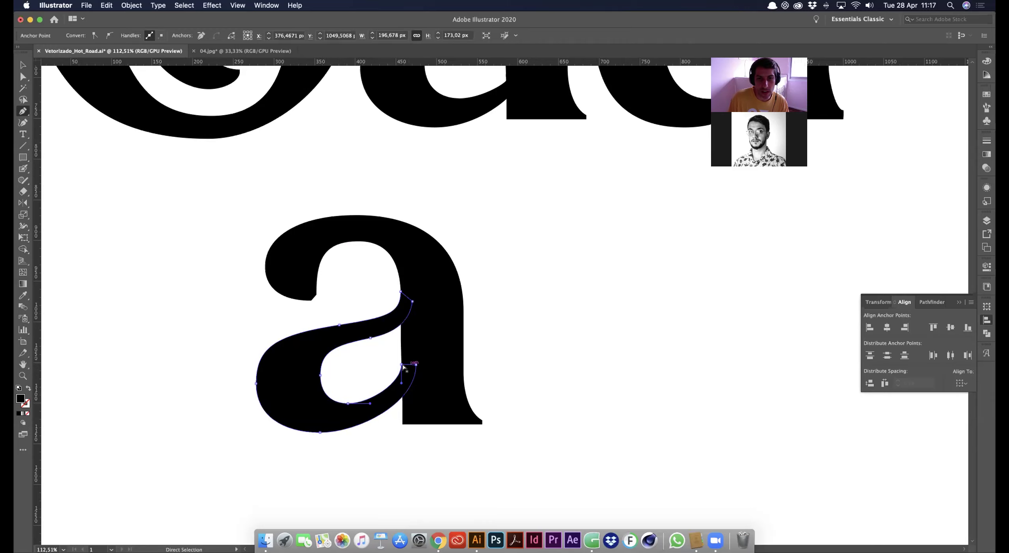
# Raise the lower end anchors of the duplicate a's bowl inside the stem so the counter closes in a steeper curve
pyautogui.moveTo(410, 367); pyautogui.dragTo(410, 348)
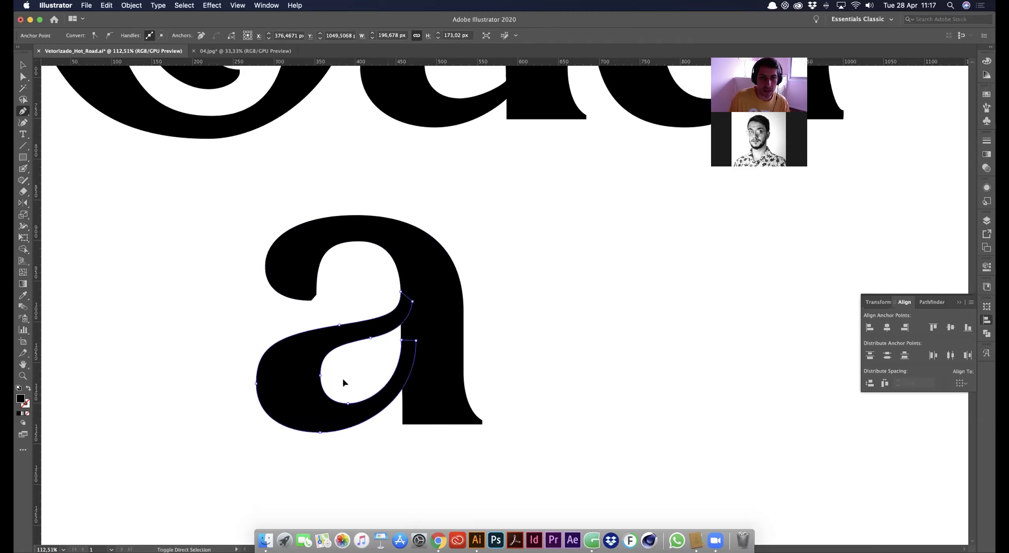
# Redraw the foot of the duplicate a's stem as a rounded tail that curls upward and ends in a flat terminal
pyautogui.hscroll(5, 361, 354)
pyautogui.keyDown('super'); pyautogui.click(317, 424); pyautogui.keyUp('super')
pyautogui.click(308, 404)
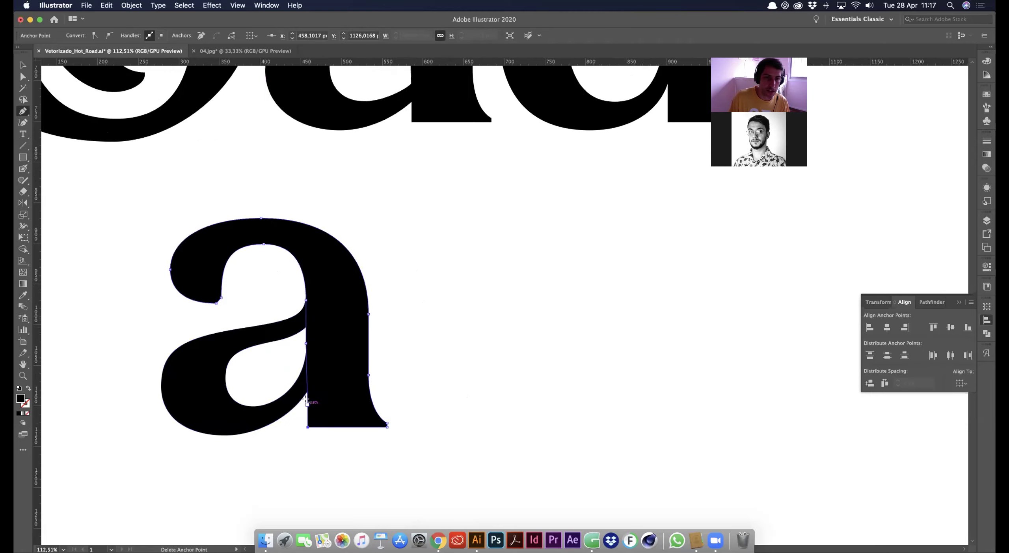
pyautogui.click(307, 378)
pyautogui.moveTo(307, 427); pyautogui.dragTo(407, 377)
pyautogui.moveTo(387, 427); pyautogui.dragTo(410, 364)
pyautogui.moveTo(410, 363); pyautogui.dragTo(308, 414)
pyautogui.click(387, 404)
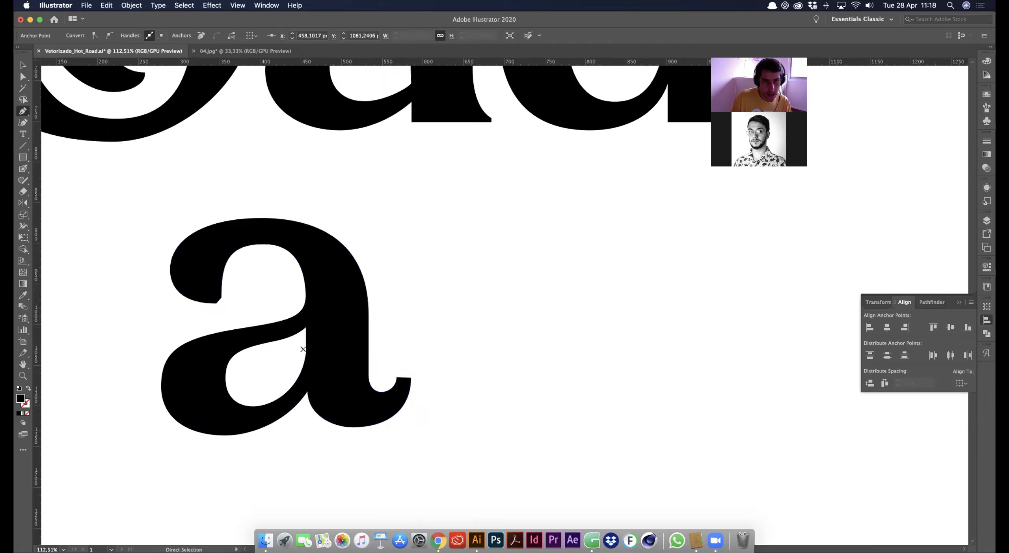
pyautogui.keyDown('super'); pyautogui.click(309, 435); pyautogui.keyUp('super')
# Compare the duplicate a and its curled tail with the full Hot Road lettering at a reduced view size
pyautogui.keyDown('alt'); pyautogui.keyDown('super'); pyautogui.click(349, 301); pyautogui.keyUp('super'); pyautogui.keyUp('alt')
pyautogui.keyDown('alt'); pyautogui.keyDown('super'); pyautogui.click(354, 303); pyautogui.keyUp('super'); pyautogui.keyUp('alt')
pyautogui.keyDown('alt'); pyautogui.keyDown('super'); pyautogui.click(358, 304); pyautogui.keyUp('super'); pyautogui.keyUp('alt')
pyautogui.keyDown('super'); pyautogui.click(480, 301); pyautogui.keyUp('super')
pyautogui.keyDown('alt'); pyautogui.keyDown('super'); pyautogui.click(571, 297); pyautogui.keyUp('super'); pyautogui.keyUp('alt')
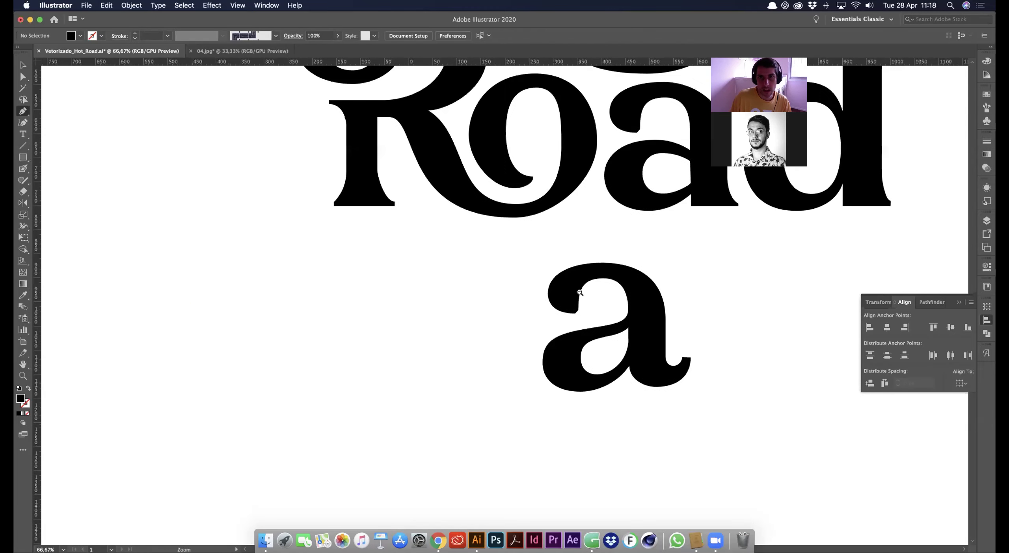
pyautogui.keyDown('alt'); pyautogui.keyDown('super'); pyautogui.click(579, 292); pyautogui.keyUp('super'); pyautogui.keyUp('alt')
pyautogui.keyDown('alt'); pyautogui.keyDown('super'); pyautogui.click(580, 291); pyautogui.keyUp('super'); pyautogui.keyUp('alt')
pyautogui.keyDown('super'); pyautogui.click(580, 290); pyautogui.keyUp('super')
pyautogui.moveTo(417, 251); pyautogui.dragTo(429, 264)
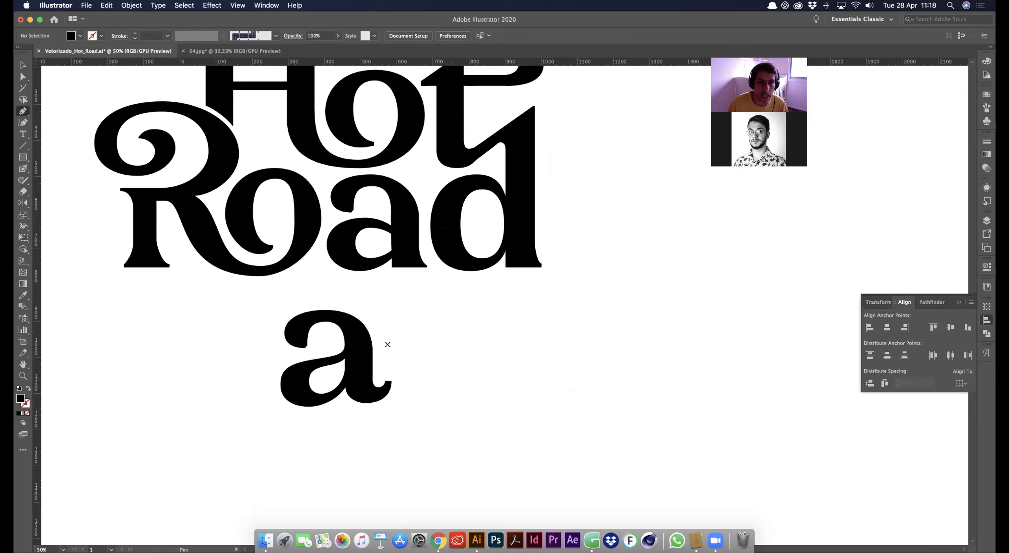
pyautogui.keyDown('alt'); pyautogui.keyDown('super'); pyautogui.click(381, 341); pyautogui.keyUp('super'); pyautogui.keyUp('alt')
pyautogui.keyDown('alt'); pyautogui.keyDown('super'); pyautogui.click(383, 342); pyautogui.keyUp('super'); pyautogui.keyUp('alt')
pyautogui.moveTo(534, 294); pyautogui.dragTo(386, 345)
pyautogui.press('c')
pyautogui.press('v')
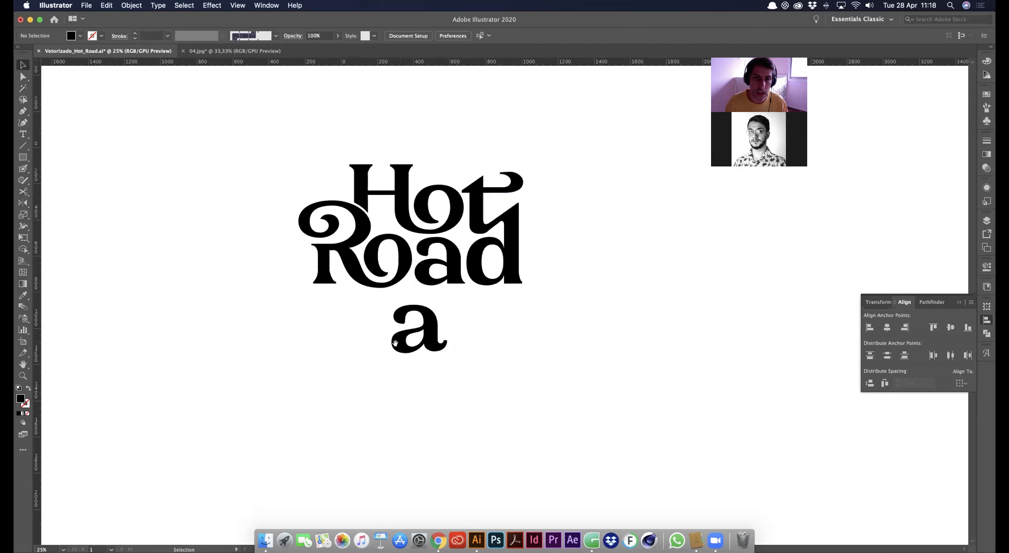
# Place a horizontal guide at the lowest point of the duplicate a's bowl and show the guides
pyautogui.moveTo(406, 357); pyautogui.dragTo(450, 348)
pyautogui.moveTo(438, 313); pyautogui.dragTo(483, 314)
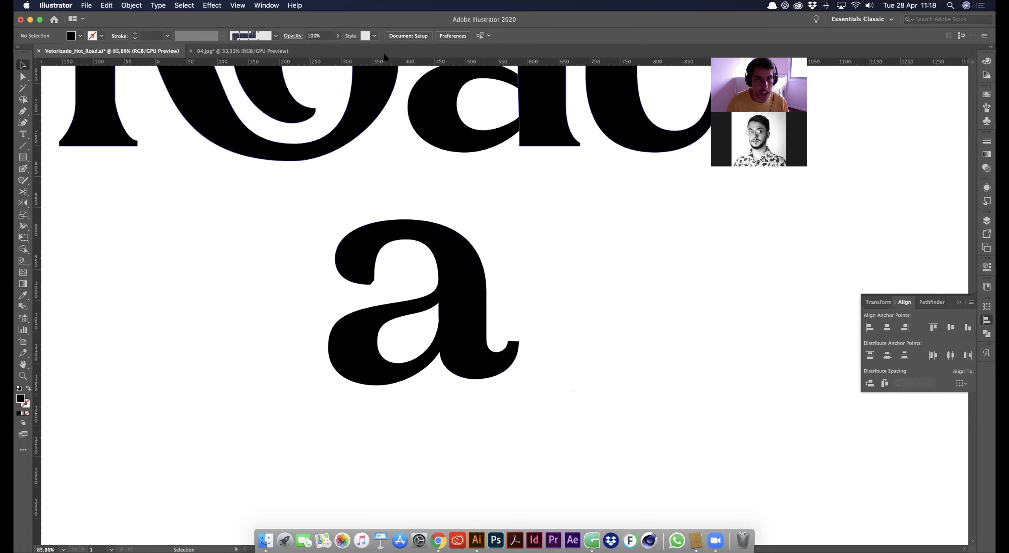
pyautogui.moveTo(387, 60); pyautogui.dragTo(379, 383)
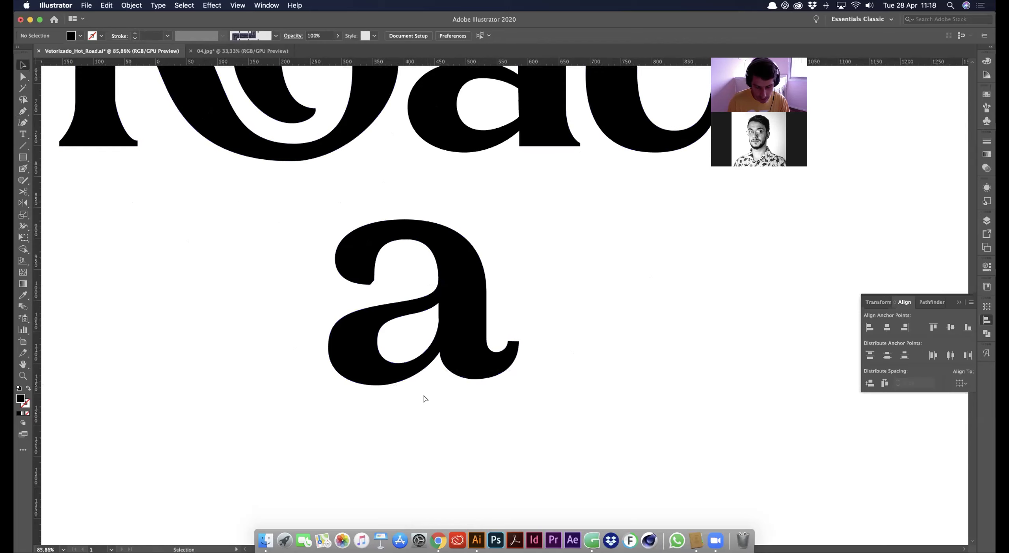
pyautogui.press('super+y')
pyautogui.press('super+y')
pyautogui.press('super+semicolon')
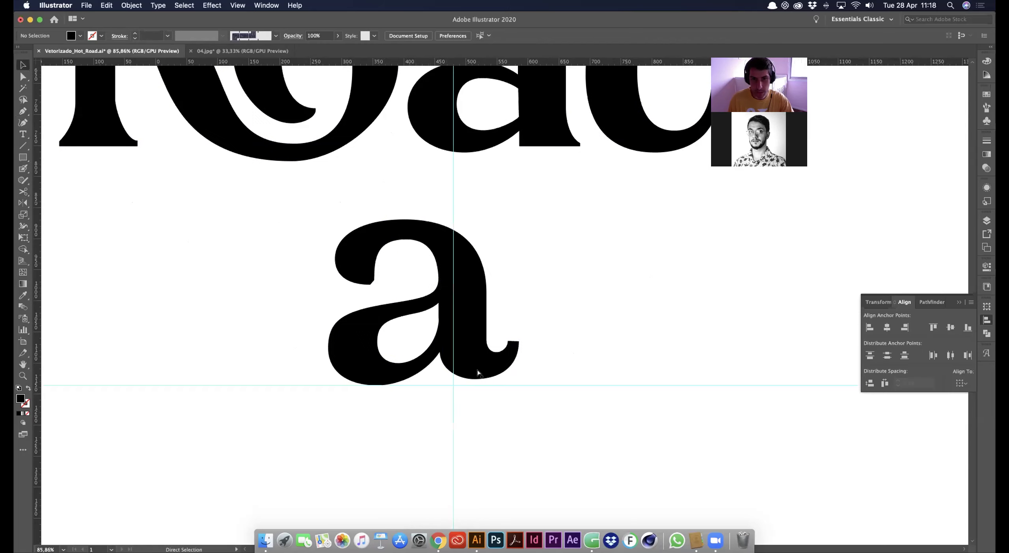
# Lower the anchors of the duplicate a's curled tail until its bottom curve rests on the horizontal guide
pyautogui.press('a')
pyautogui.moveTo(546, 326); pyautogui.dragTo(452, 390)
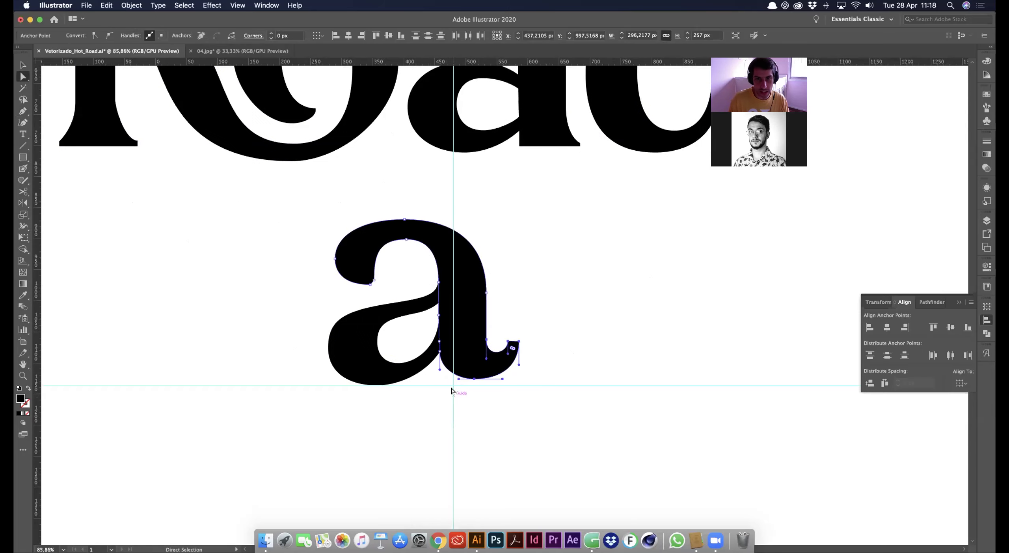
pyautogui.press('Down')
pyautogui.press('Down')
pyautogui.press('Down')
pyautogui.press('Down')
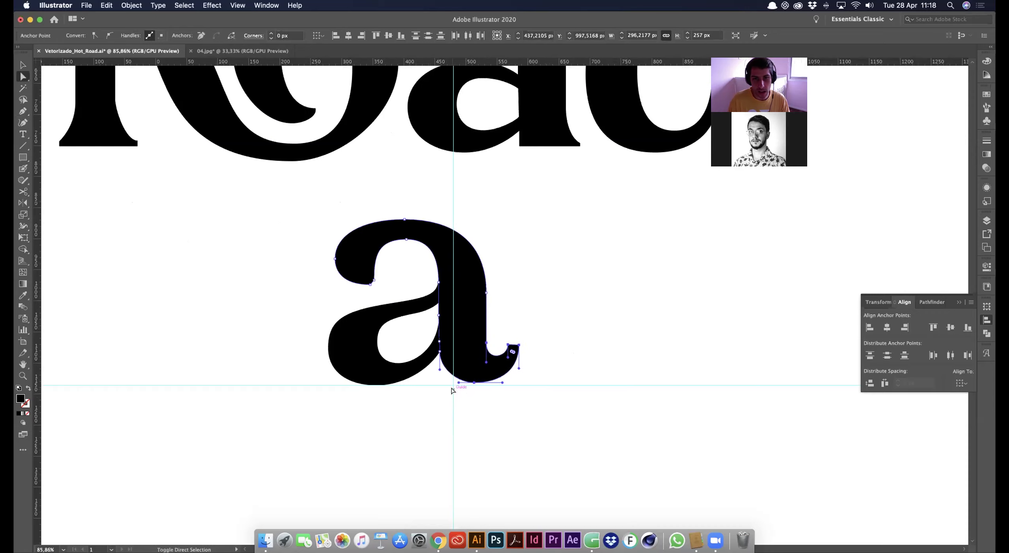
pyautogui.press('Down')
pyautogui.press('Down')
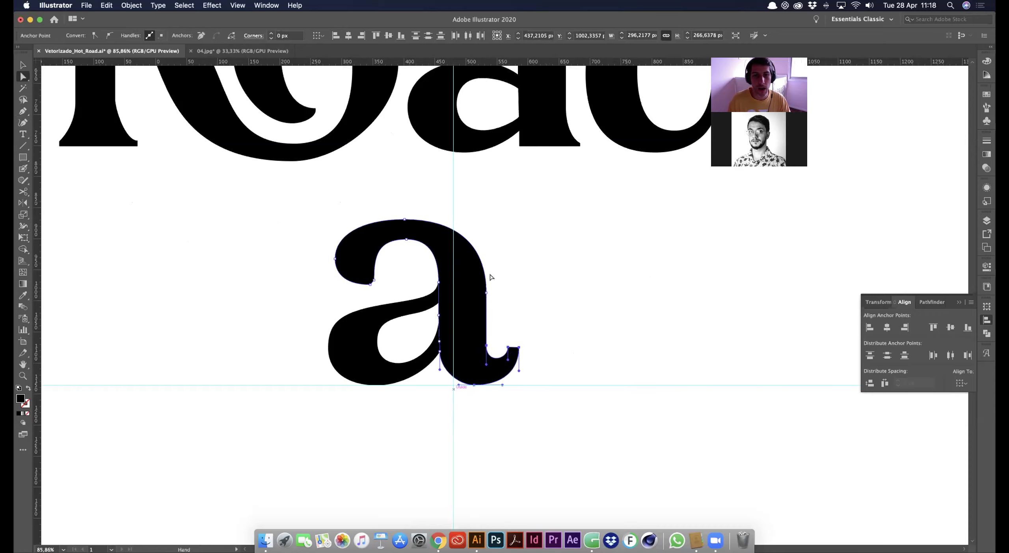
# Examine the lowered tail of the duplicate a up close and at a small size beneath the whole lettering
pyautogui.click(508, 273)
pyautogui.moveTo(508, 274); pyautogui.dragTo(406, 314)
pyautogui.press('super+;')
pyautogui.moveTo(381, 283); pyautogui.dragTo(538, 395)
pyautogui.moveTo(538, 394); pyautogui.dragTo(461, 252)
pyautogui.click(448, 293)
pyautogui.keyDown('alt'); pyautogui.keyDown('super'); pyautogui.click(448, 298); pyautogui.keyUp('super'); pyautogui.keyUp('alt')
pyautogui.keyDown('alt'); pyautogui.keyDown('super'); pyautogui.click(449, 298); pyautogui.keyUp('super'); pyautogui.keyUp('alt')
pyautogui.keyDown('alt'); pyautogui.keyDown('super'); pyautogui.click(450, 297); pyautogui.keyUp('super'); pyautogui.keyUp('alt')
pyautogui.keyDown('alt'); pyautogui.keyDown('super'); pyautogui.click(452, 296); pyautogui.keyUp('super'); pyautogui.keyUp('alt')
pyautogui.press('super+minus')
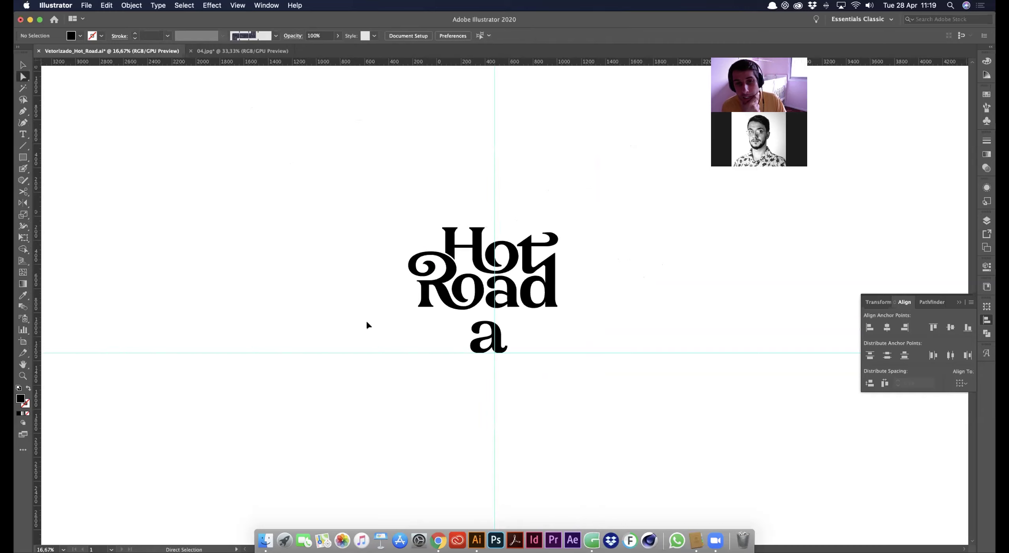